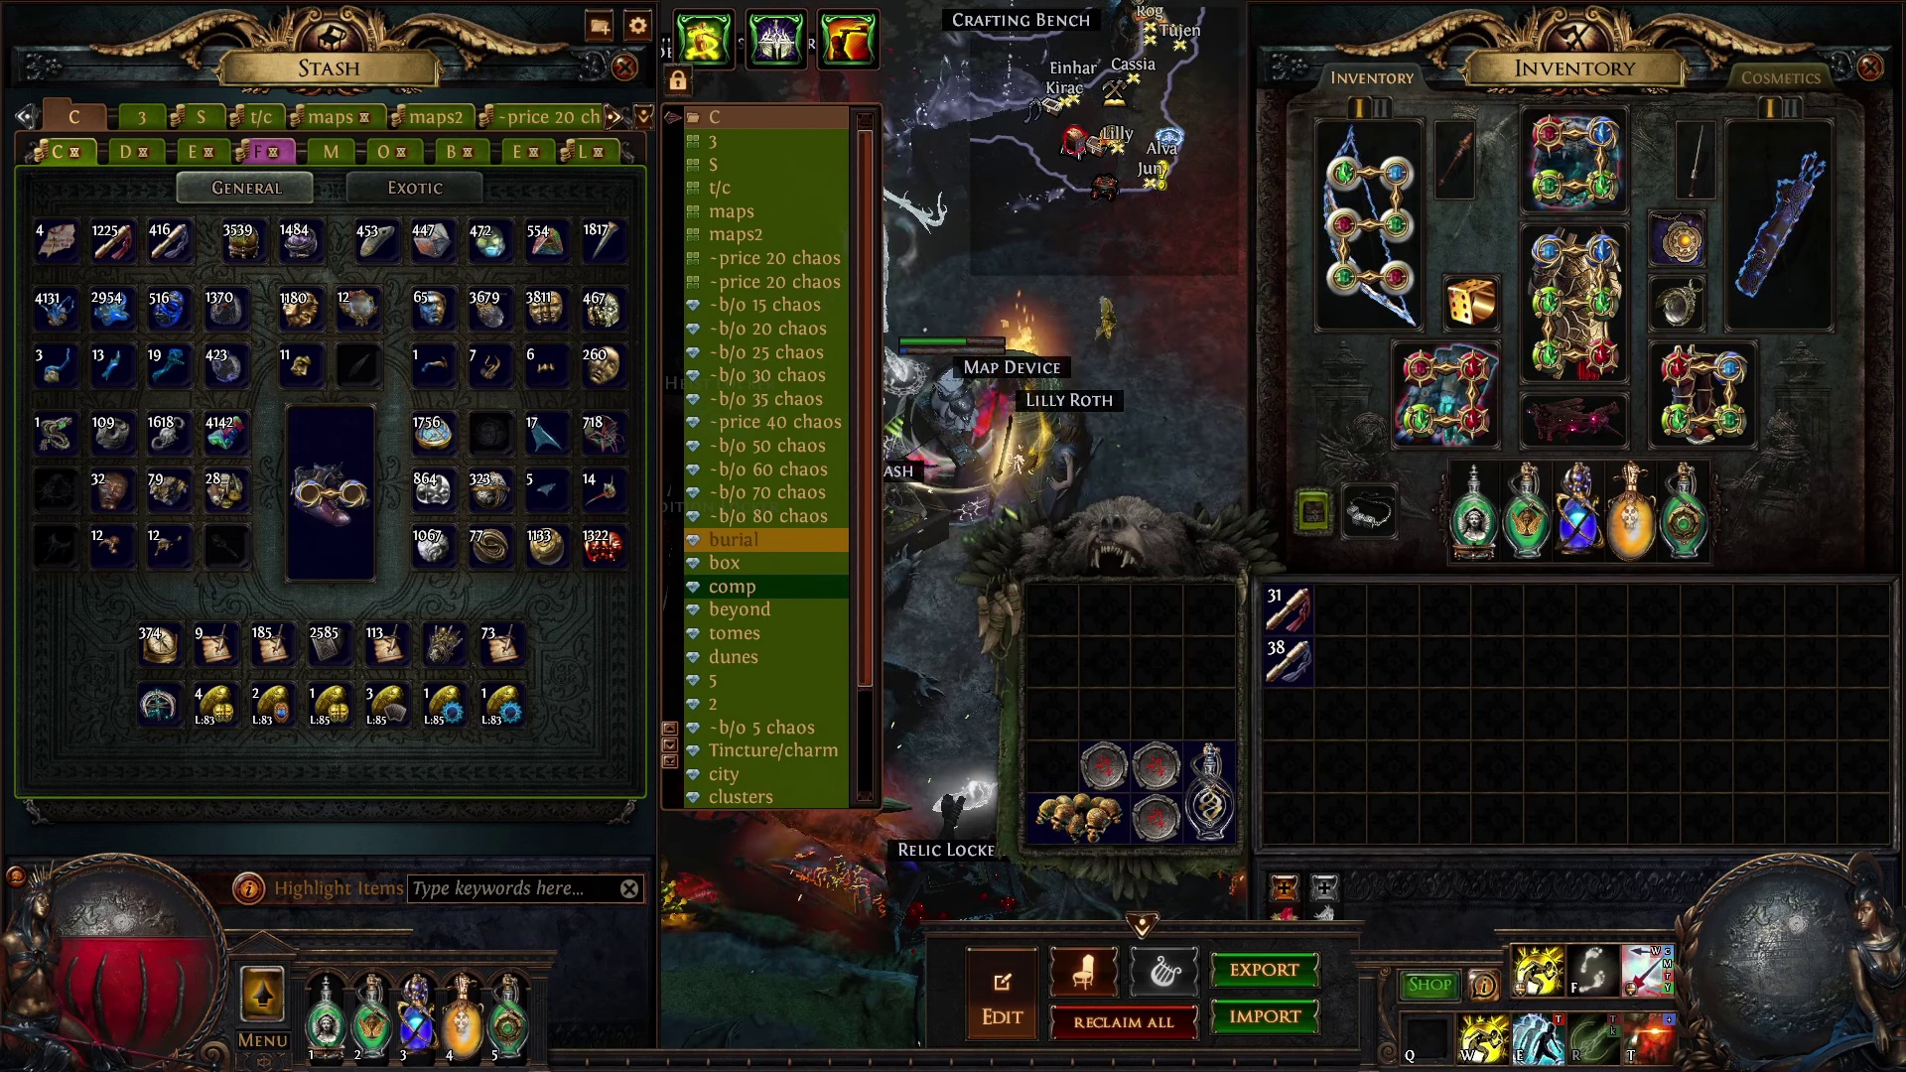
Switch to the browser showing the Map Modifiers Regex page and maximize its window.
key(alt+Tab)
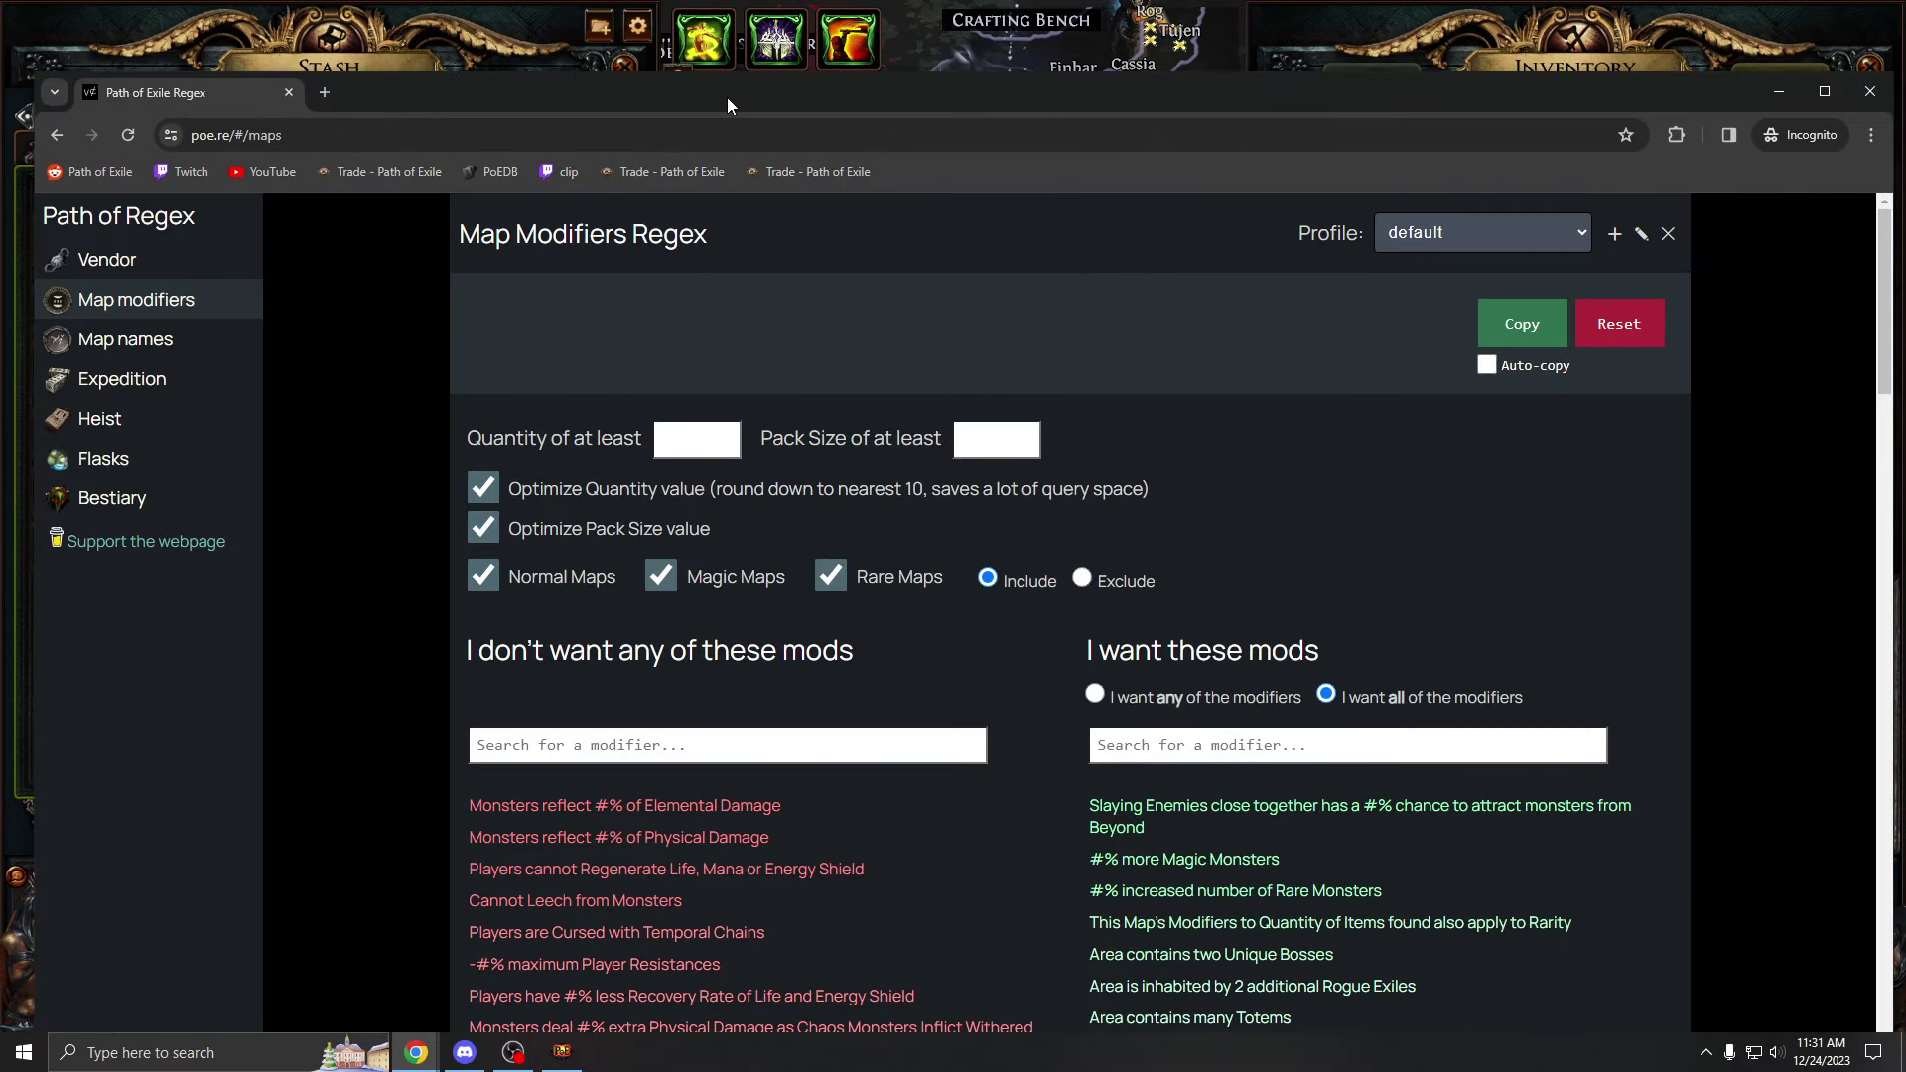
double_click(727, 97)
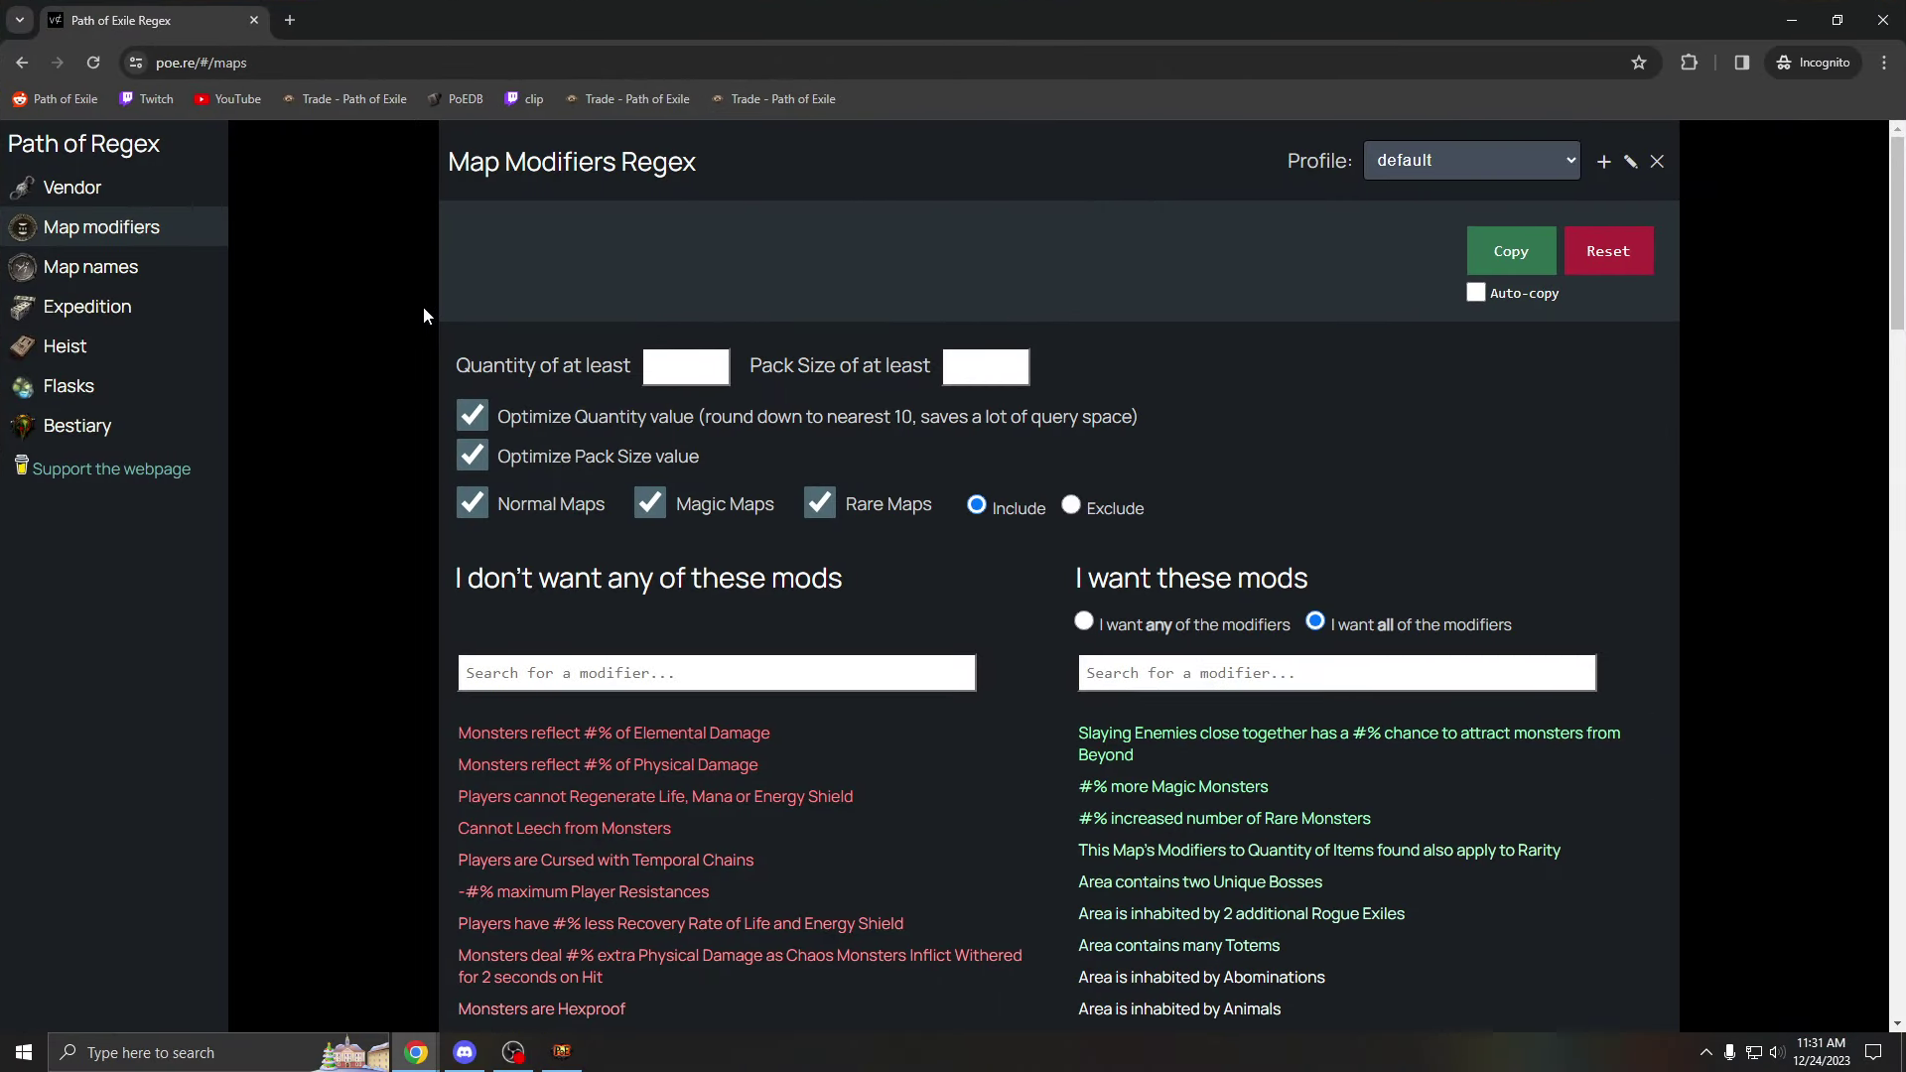
scroll(360, 426, down, 1)
scroll(396, 468, up, 1)
click(562, 1051)
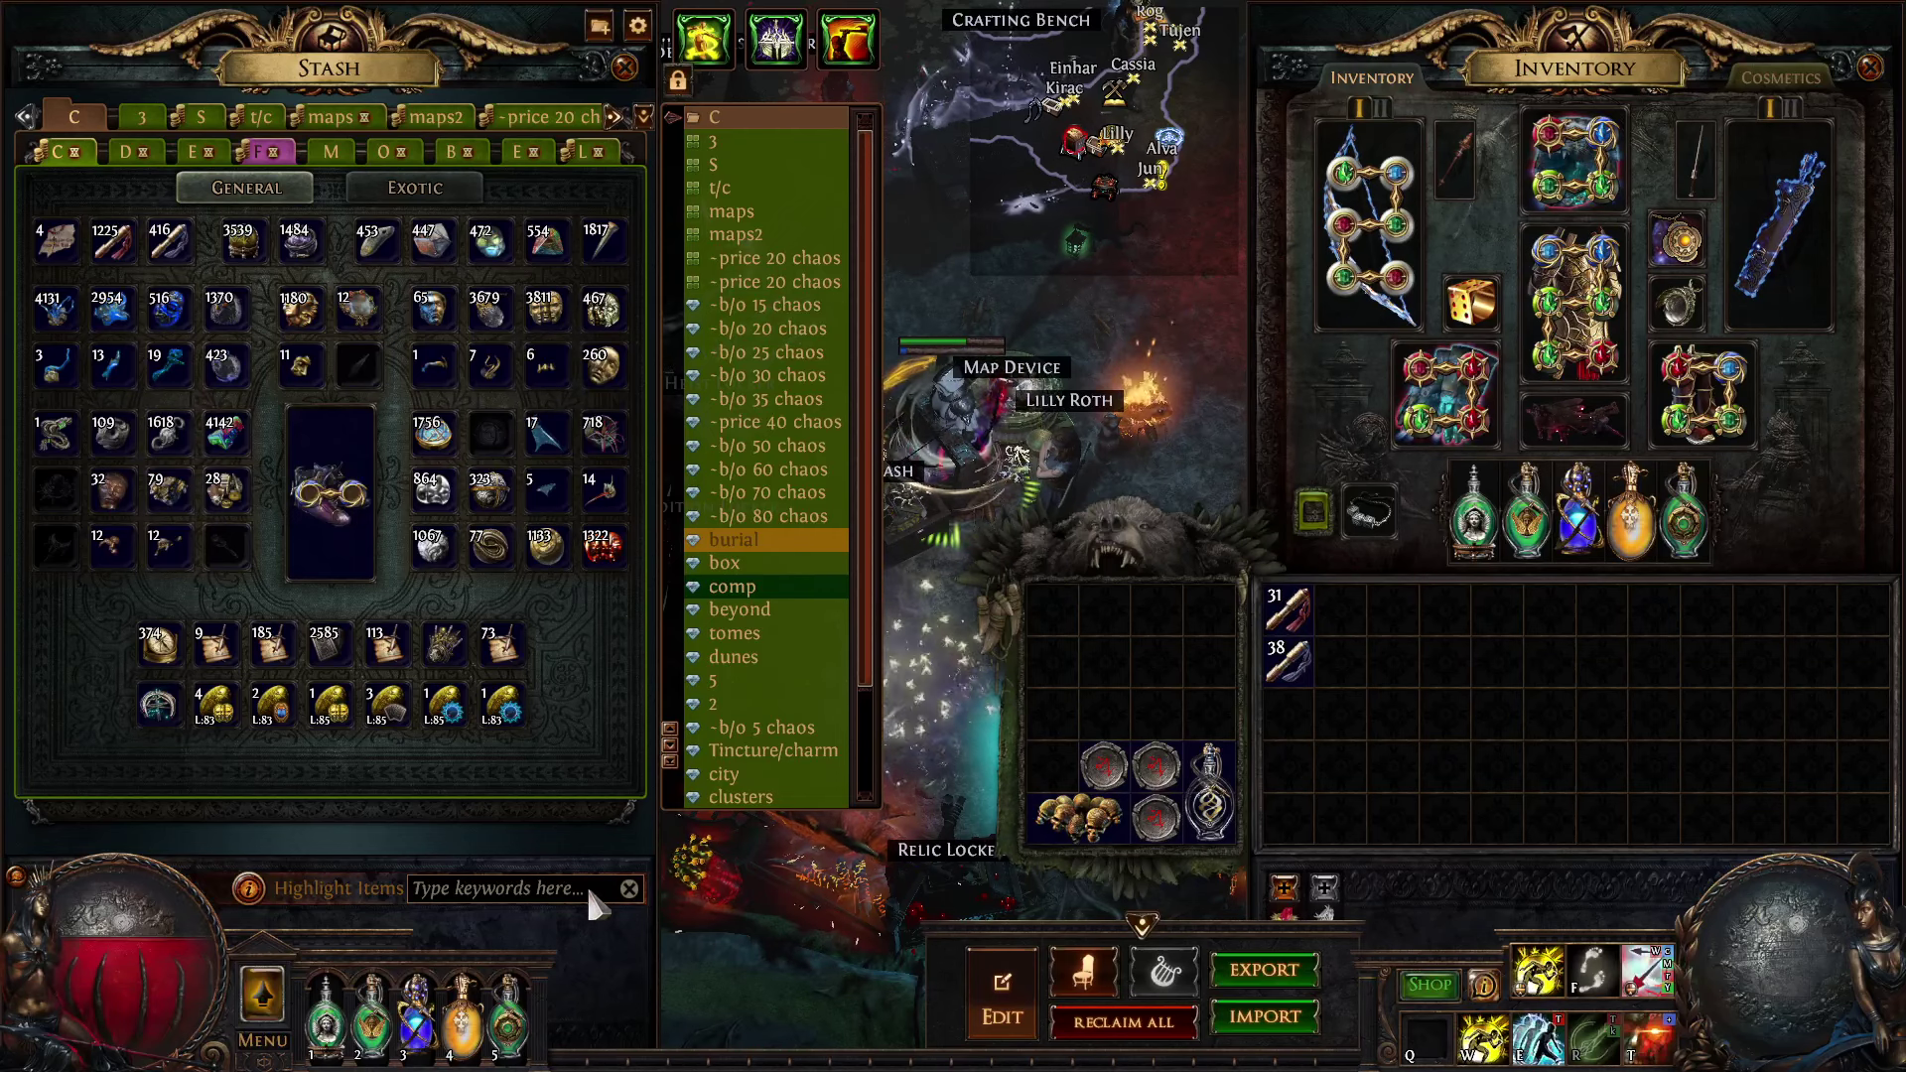
key(alt+Tab)
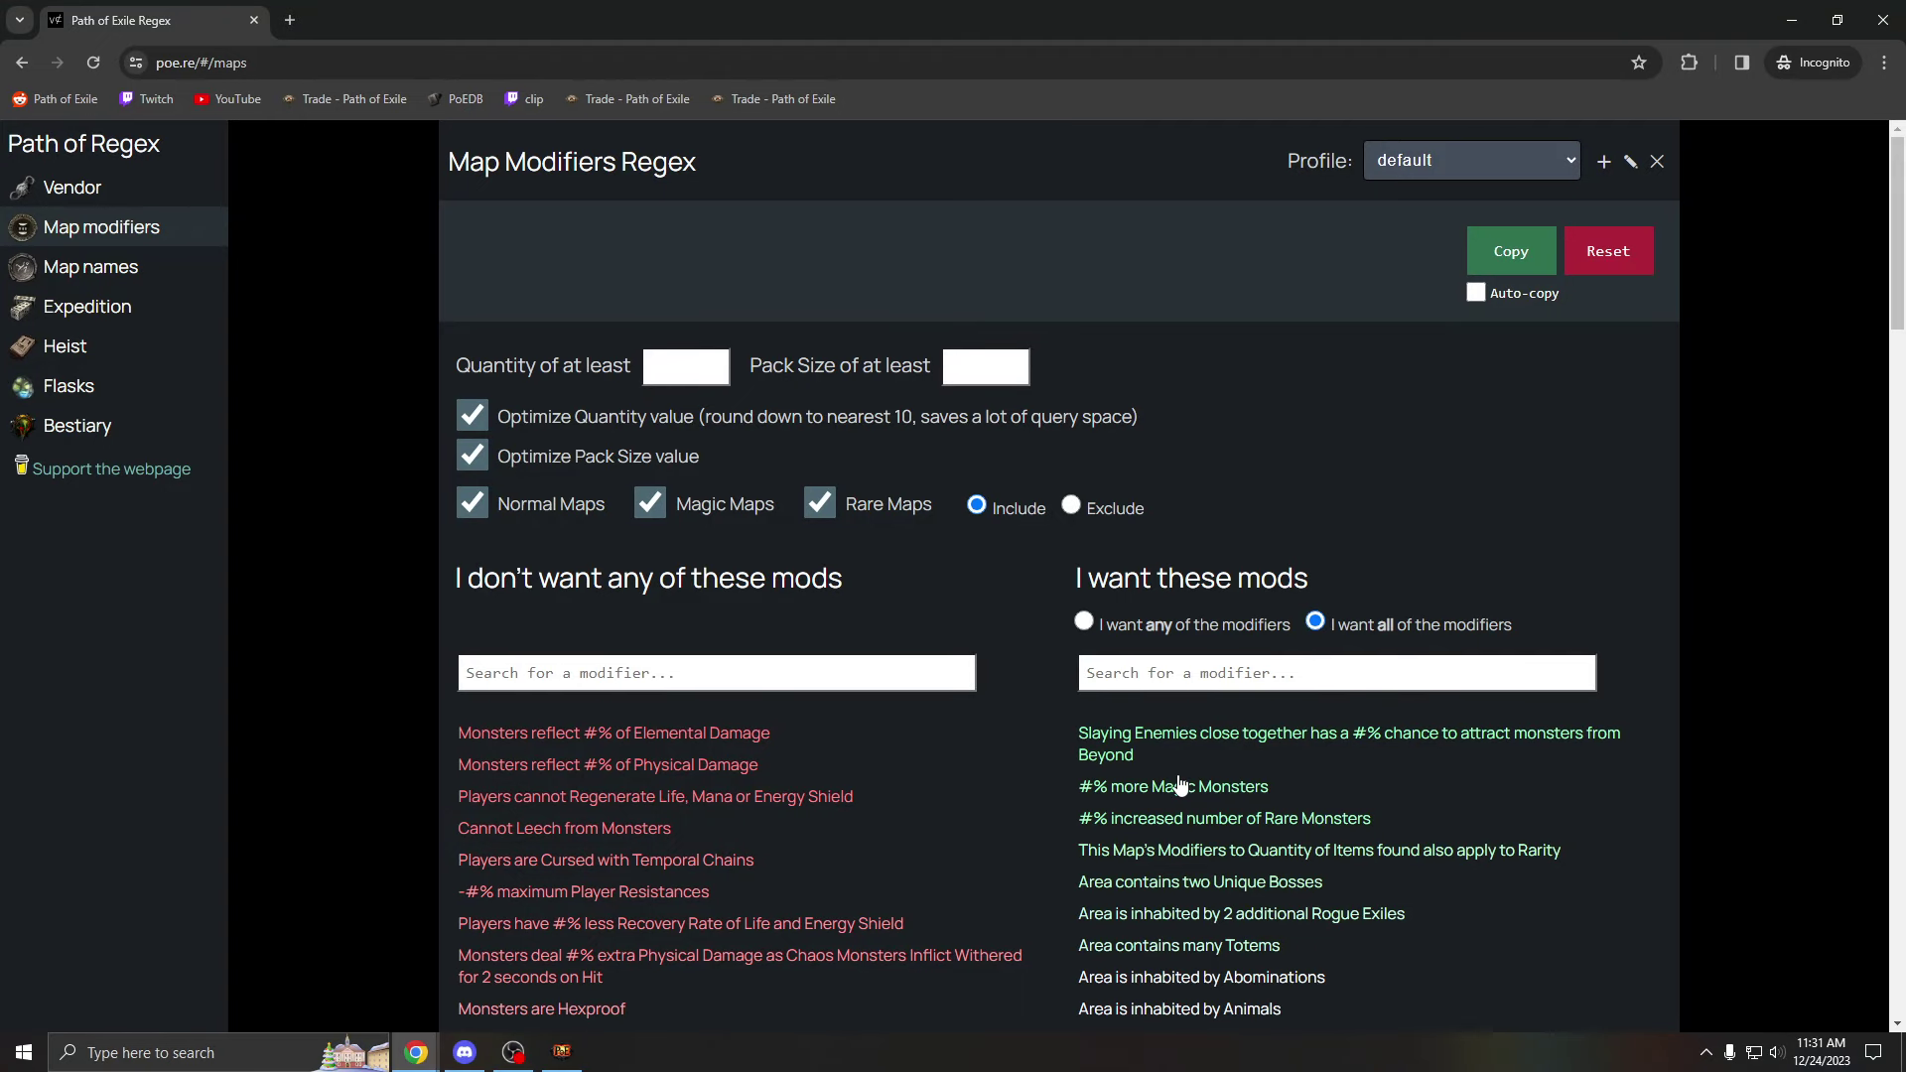
Mark elemental damage reflect and physical damage reflect as unwanted map mods, and copy the generated regex.
scroll(961, 759, down, 1)
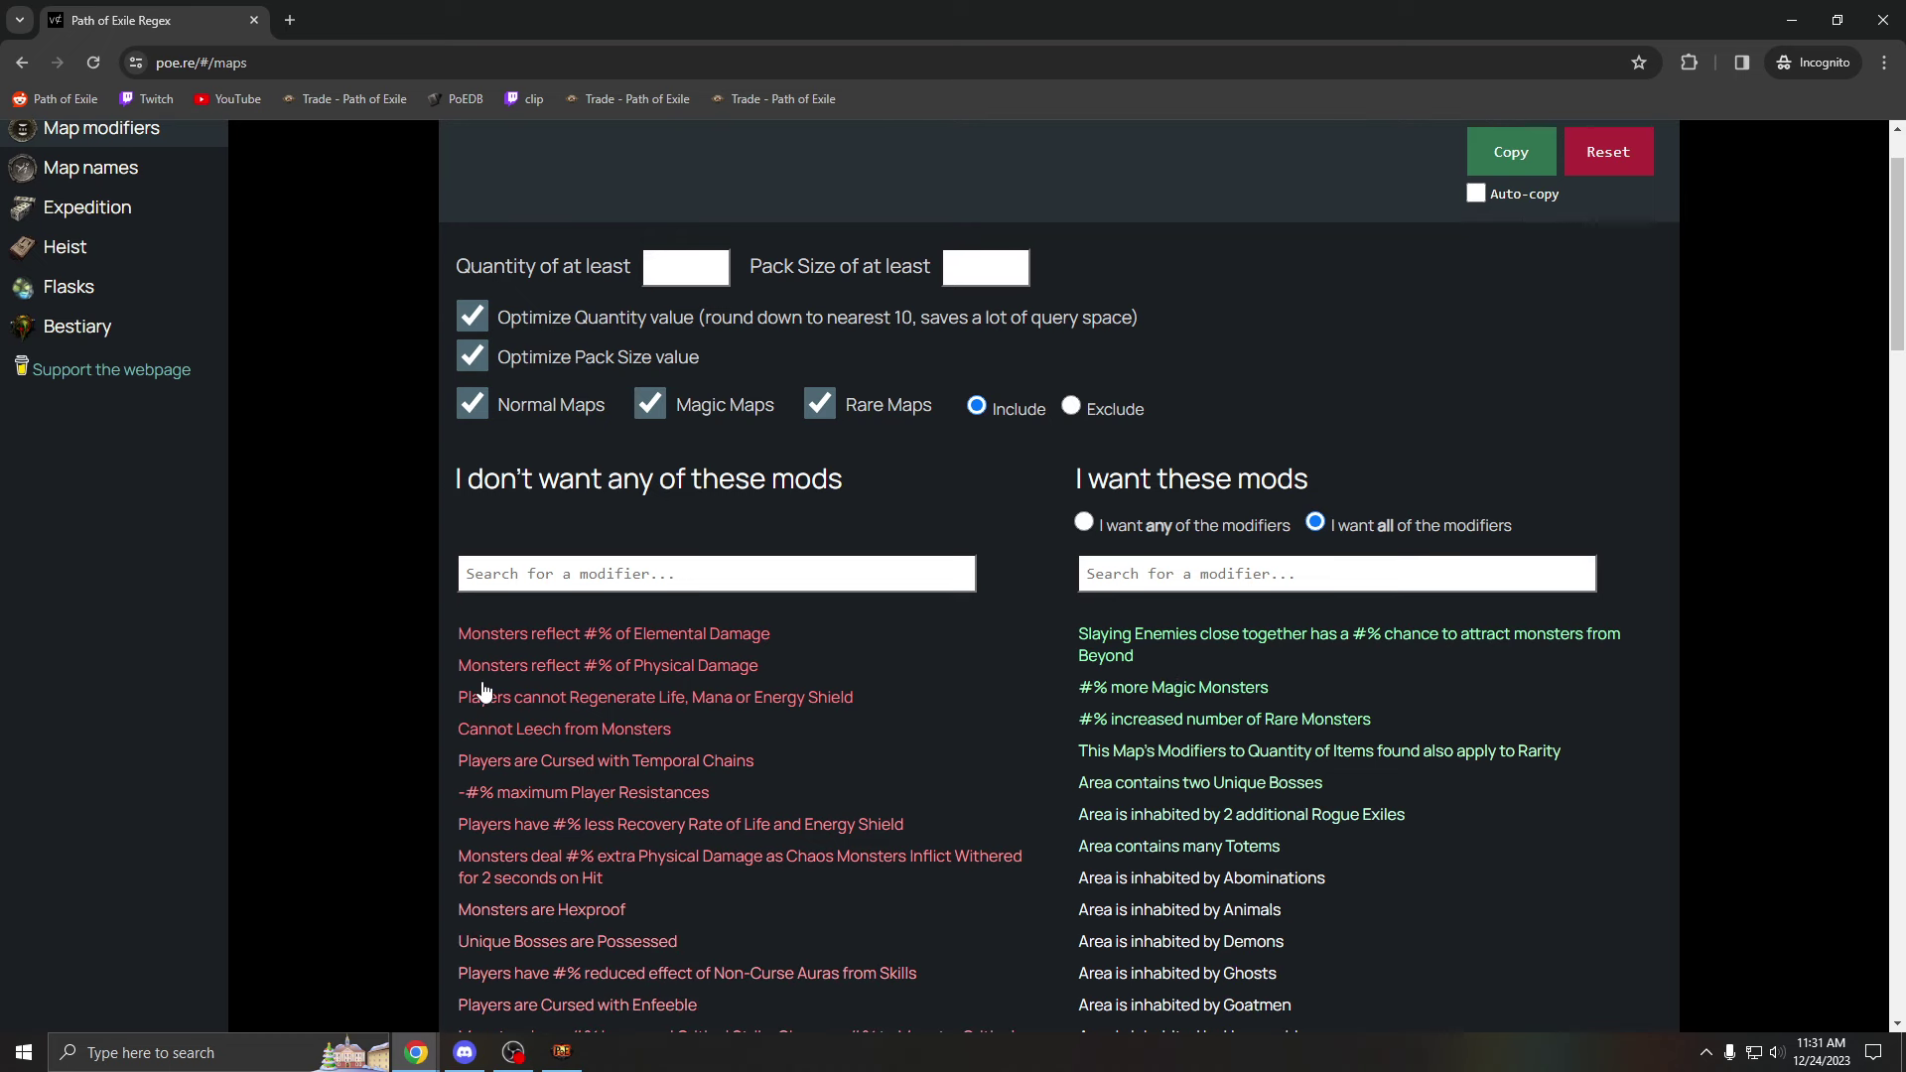
click(650, 640)
click(659, 669)
scroll(656, 596, up, 1)
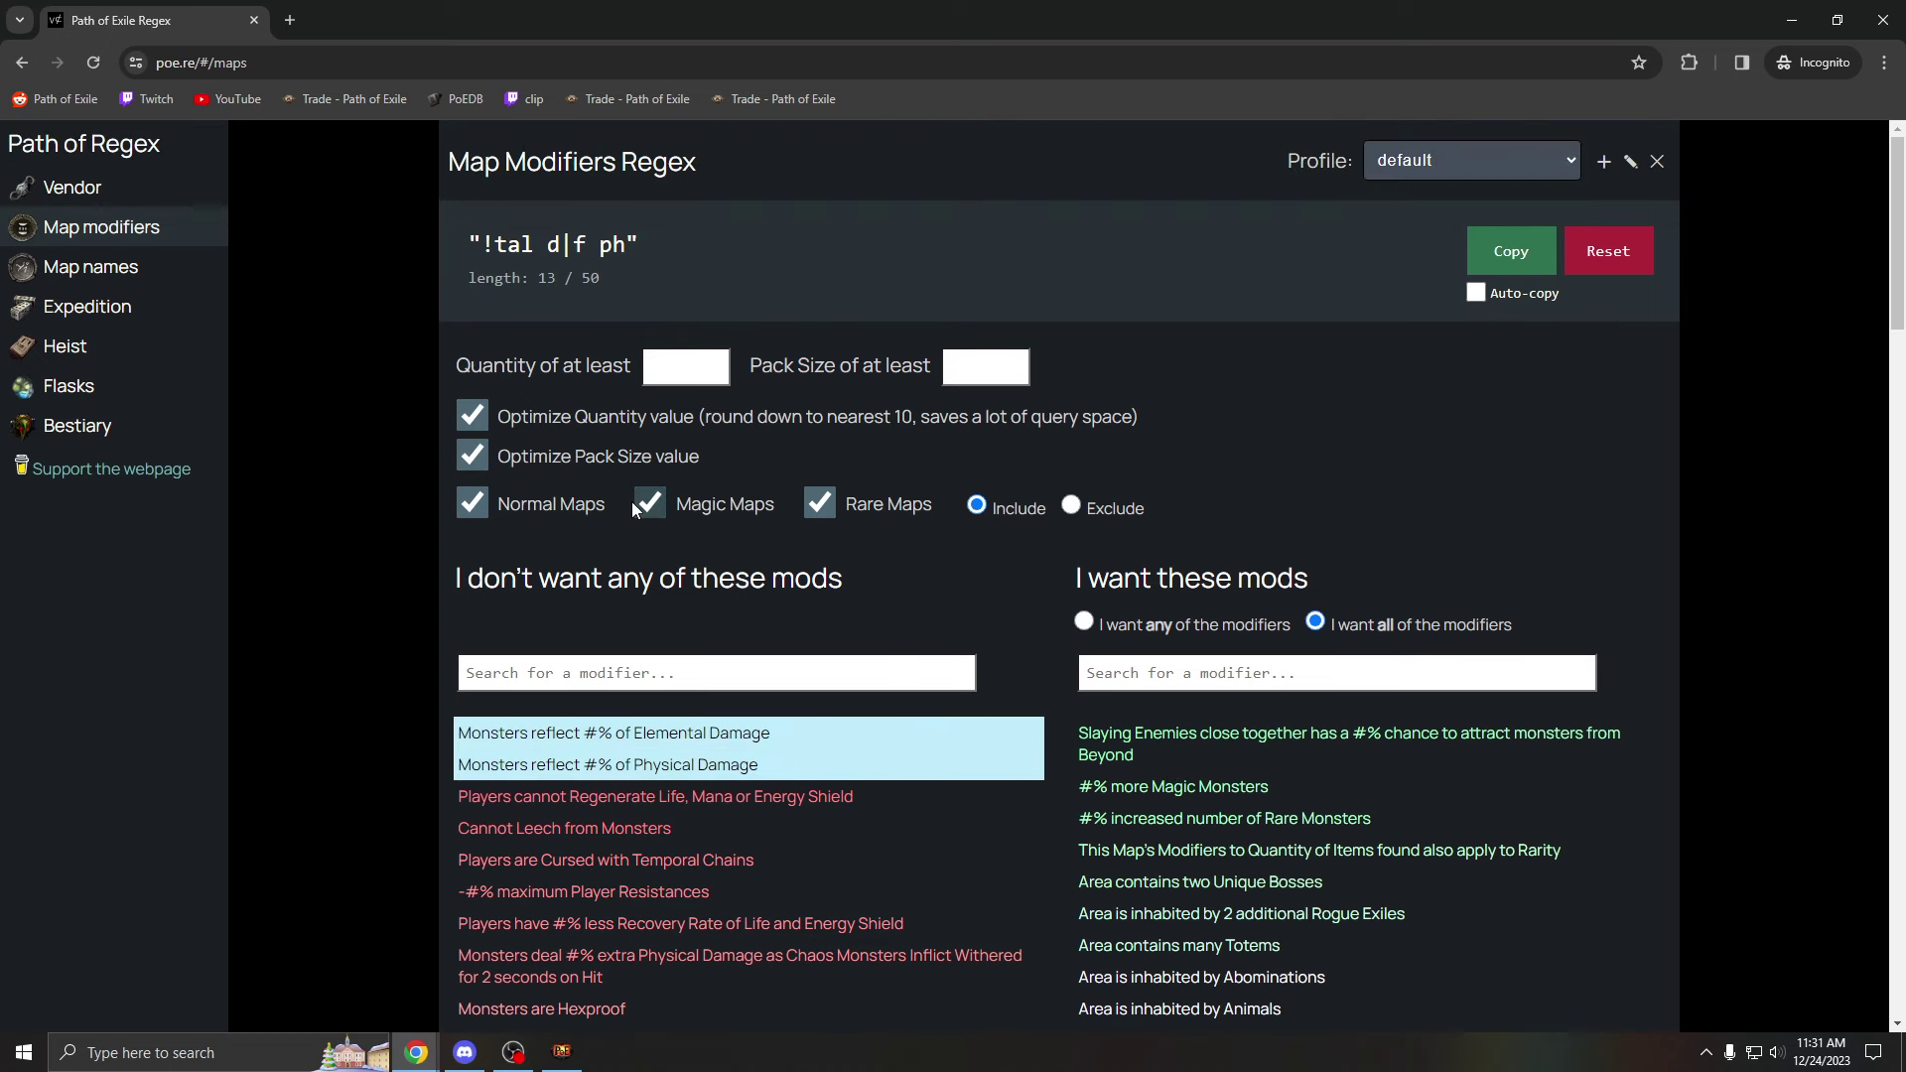
click(1526, 245)
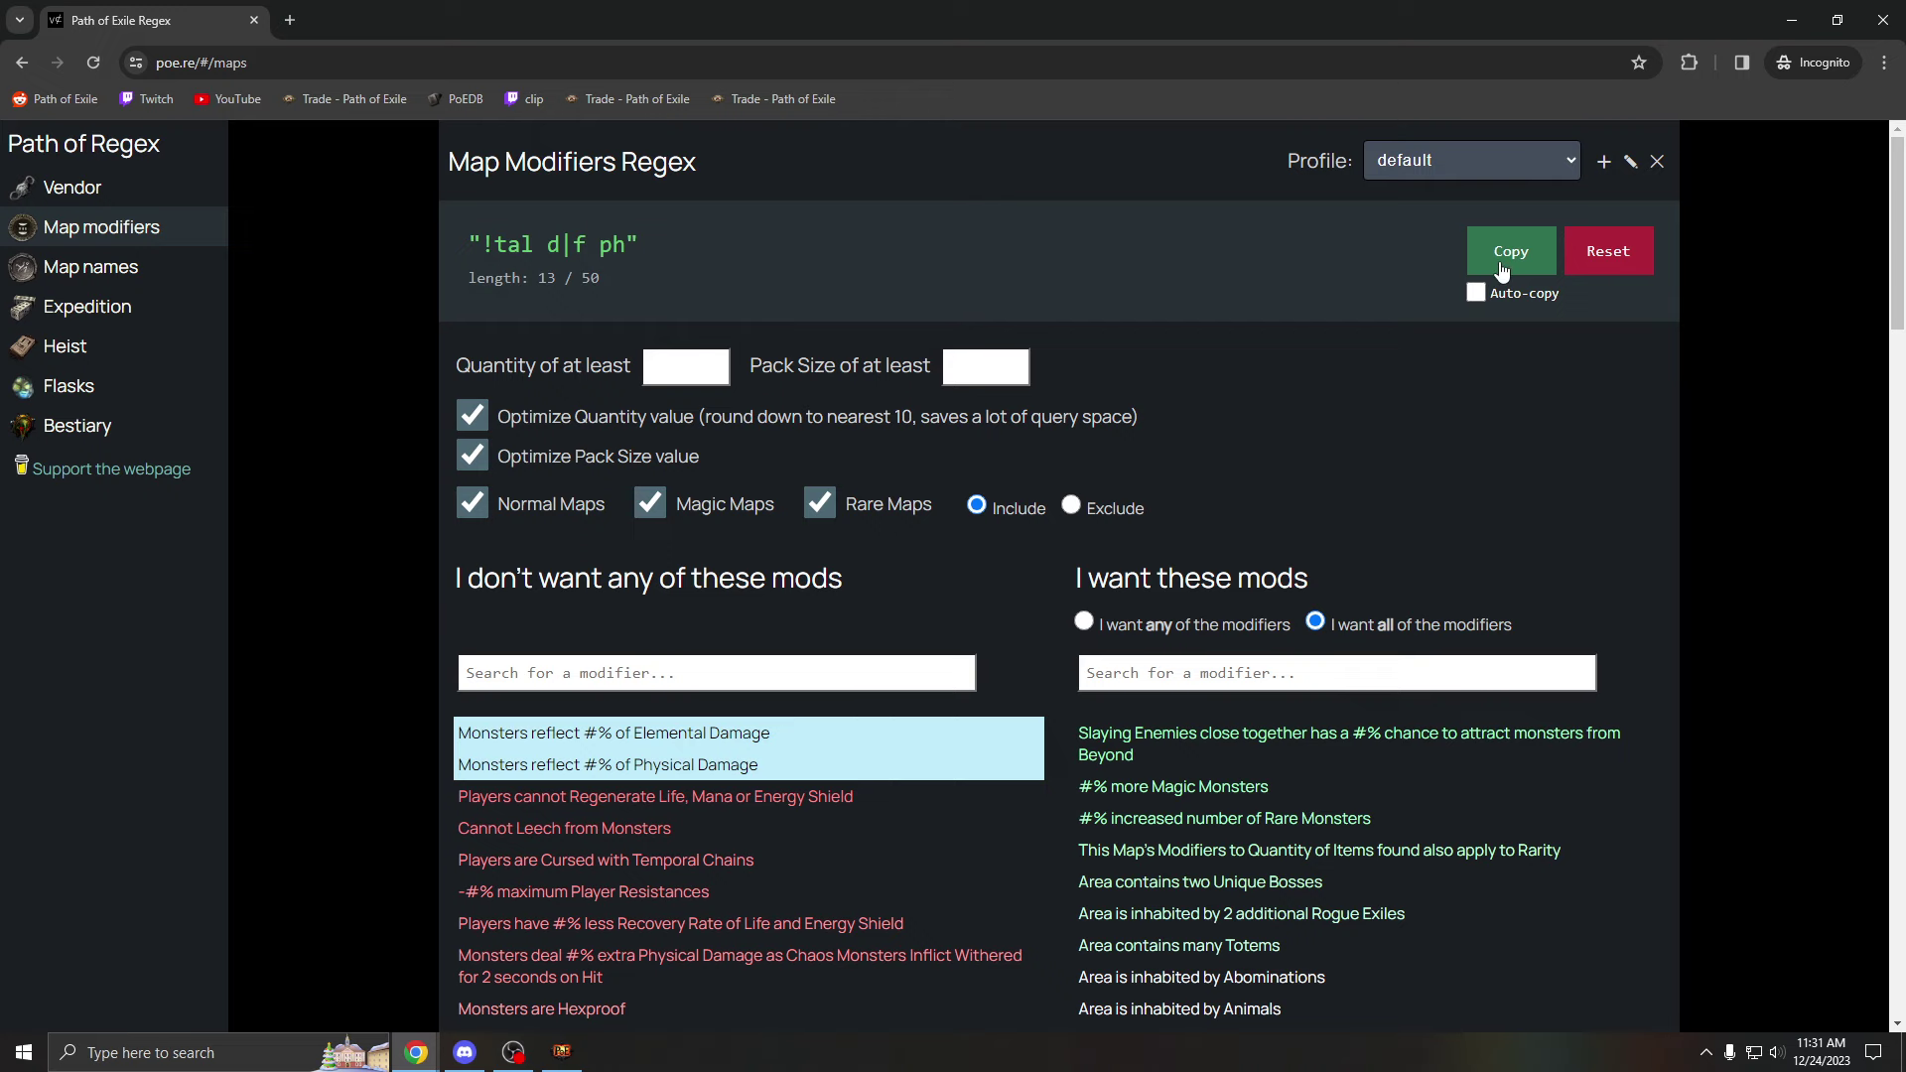
Switch to Path of Exile, open the maps stash tab and filter it with the copied regex "!tal d|f ph".
click(562, 1052)
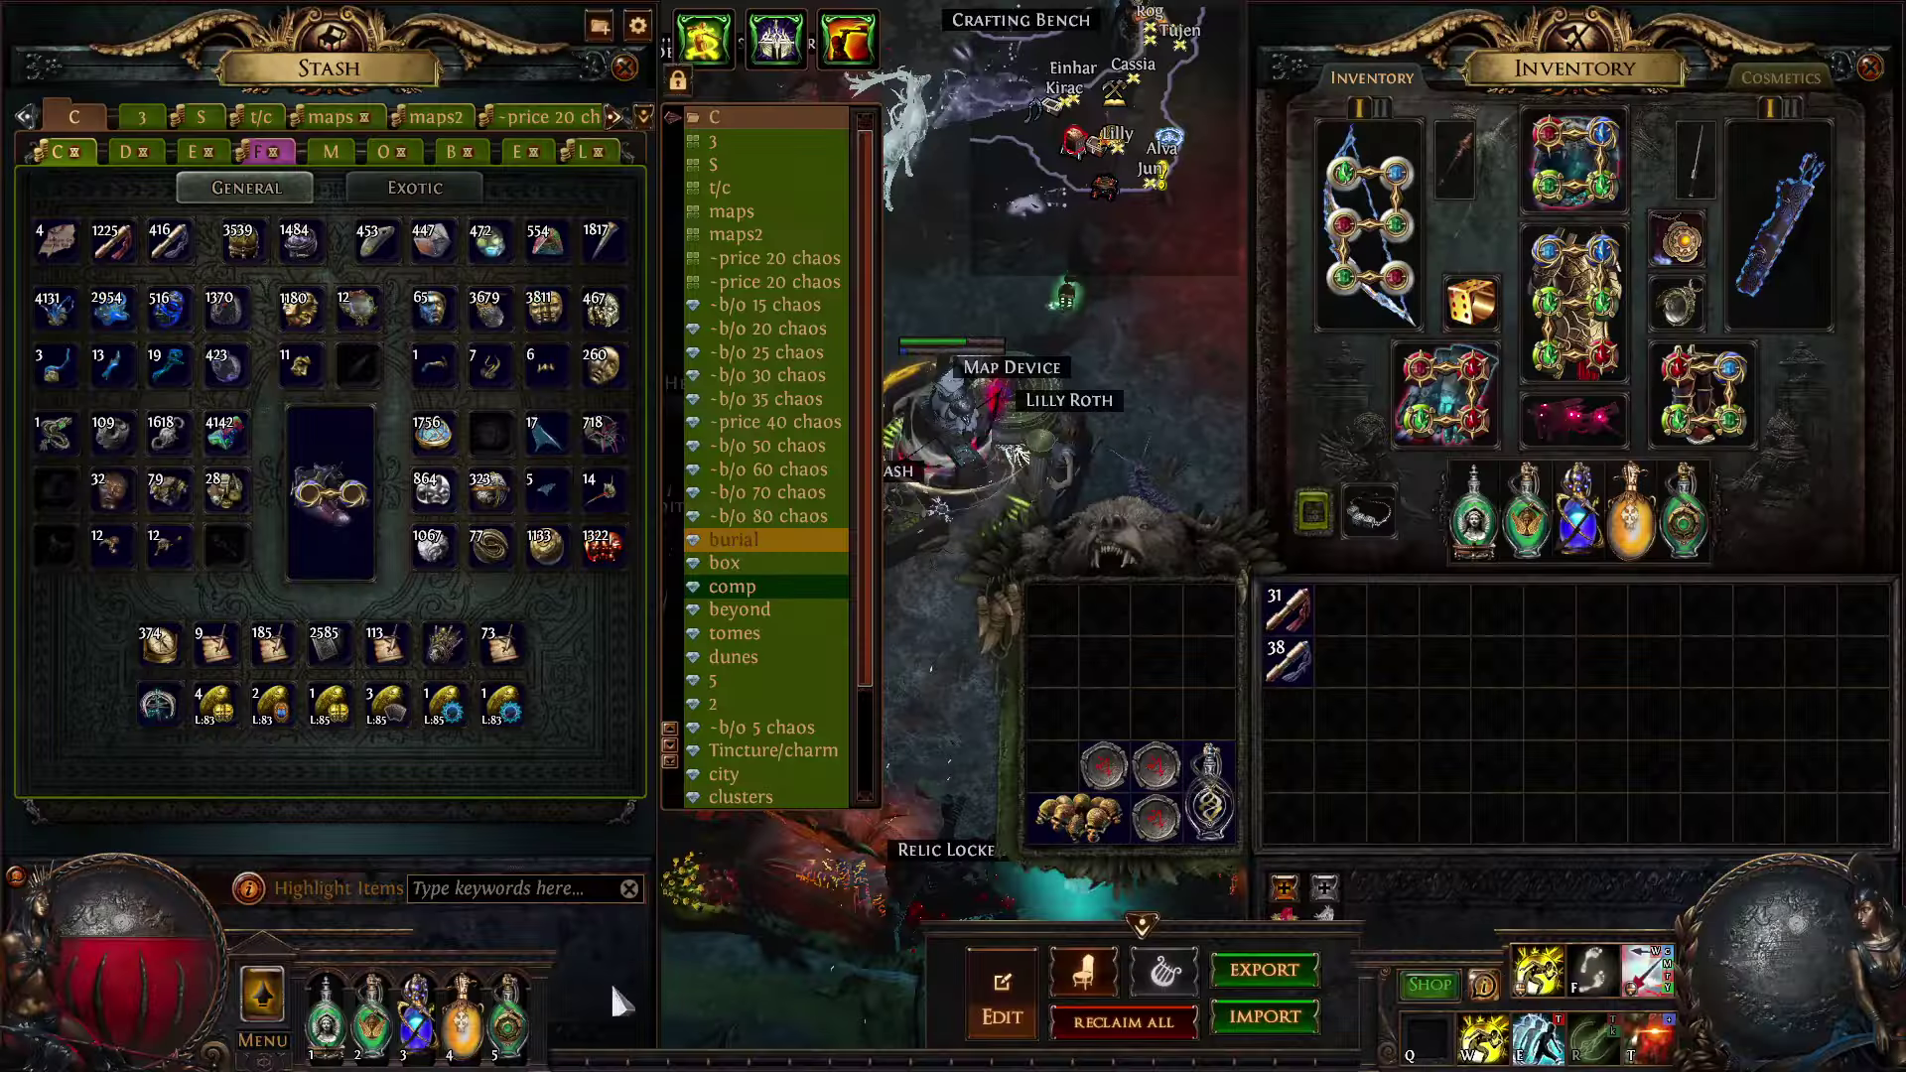
click(725, 213)
click(534, 884)
key(ctrl+v)
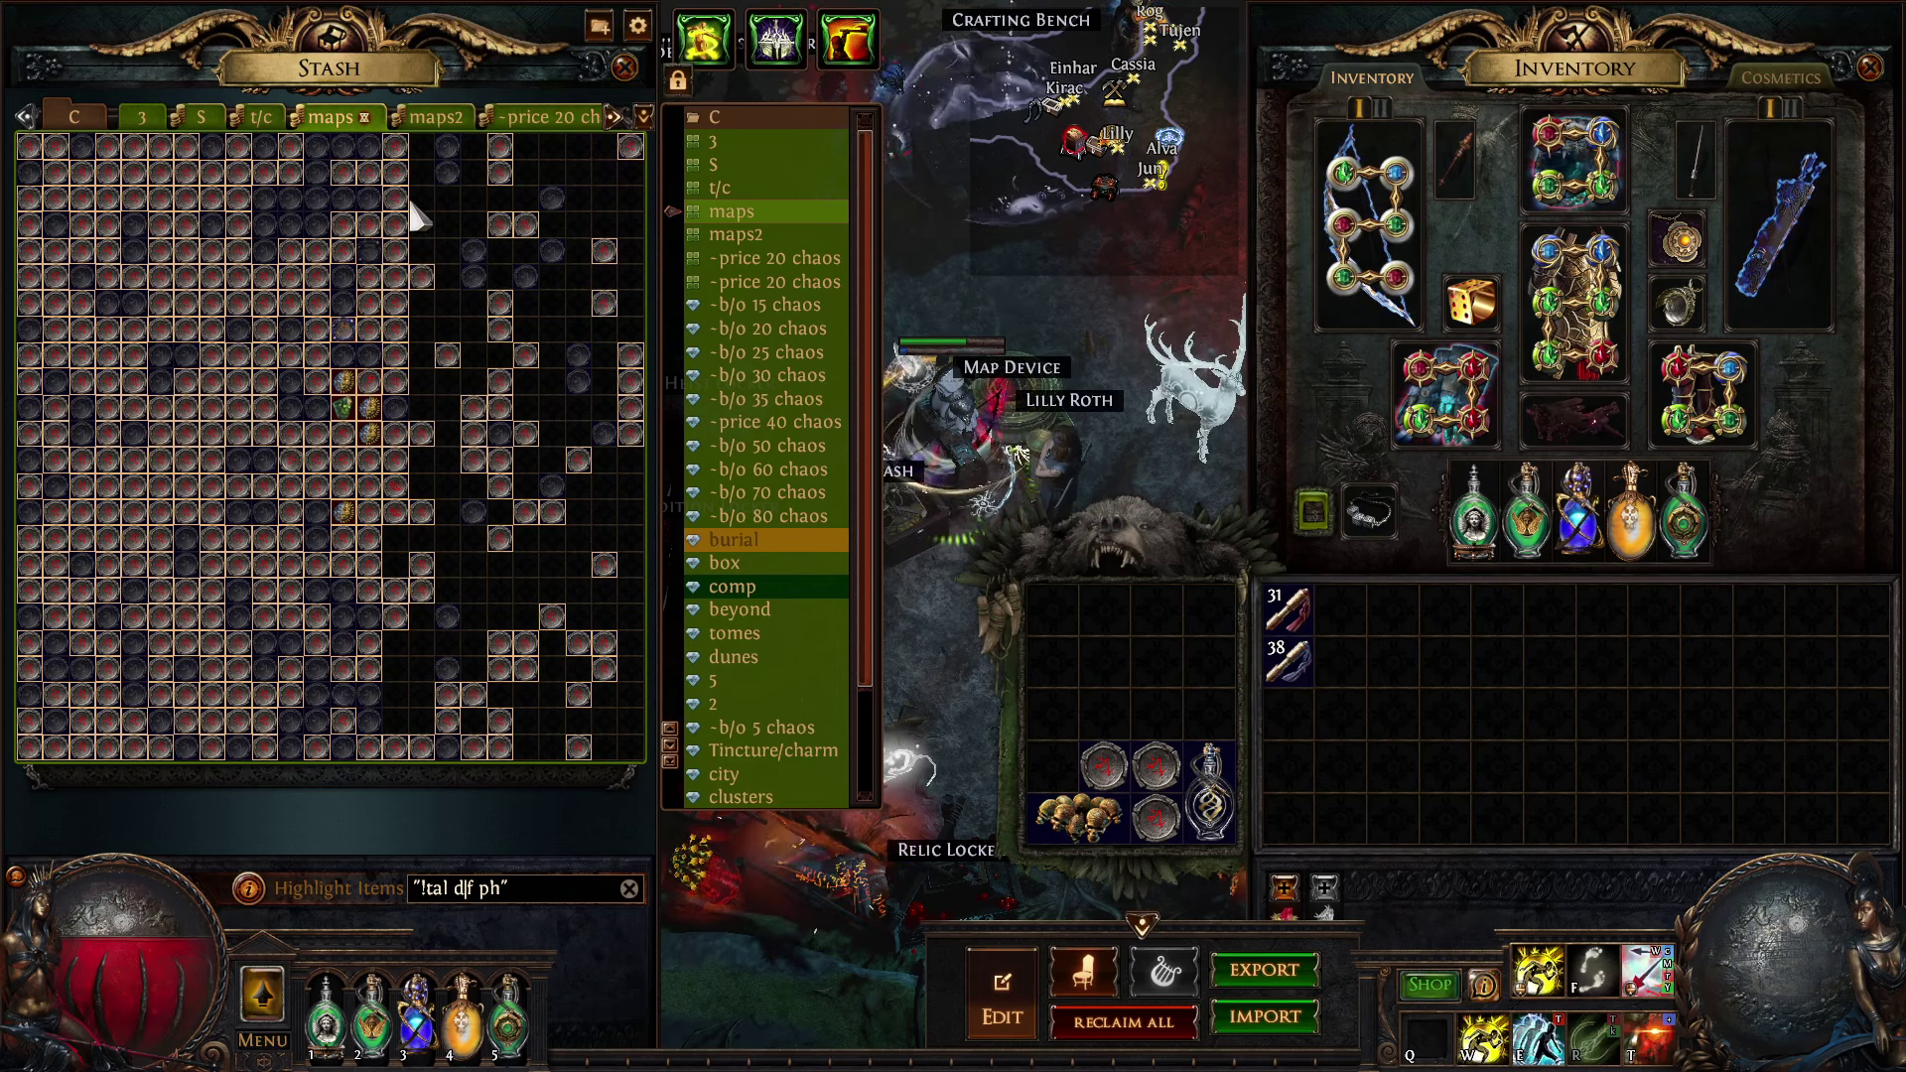
Switch back to the browser and deselect both the elemental and physical reflect modifiers from the unwanted mods.
key(alt+Tab)
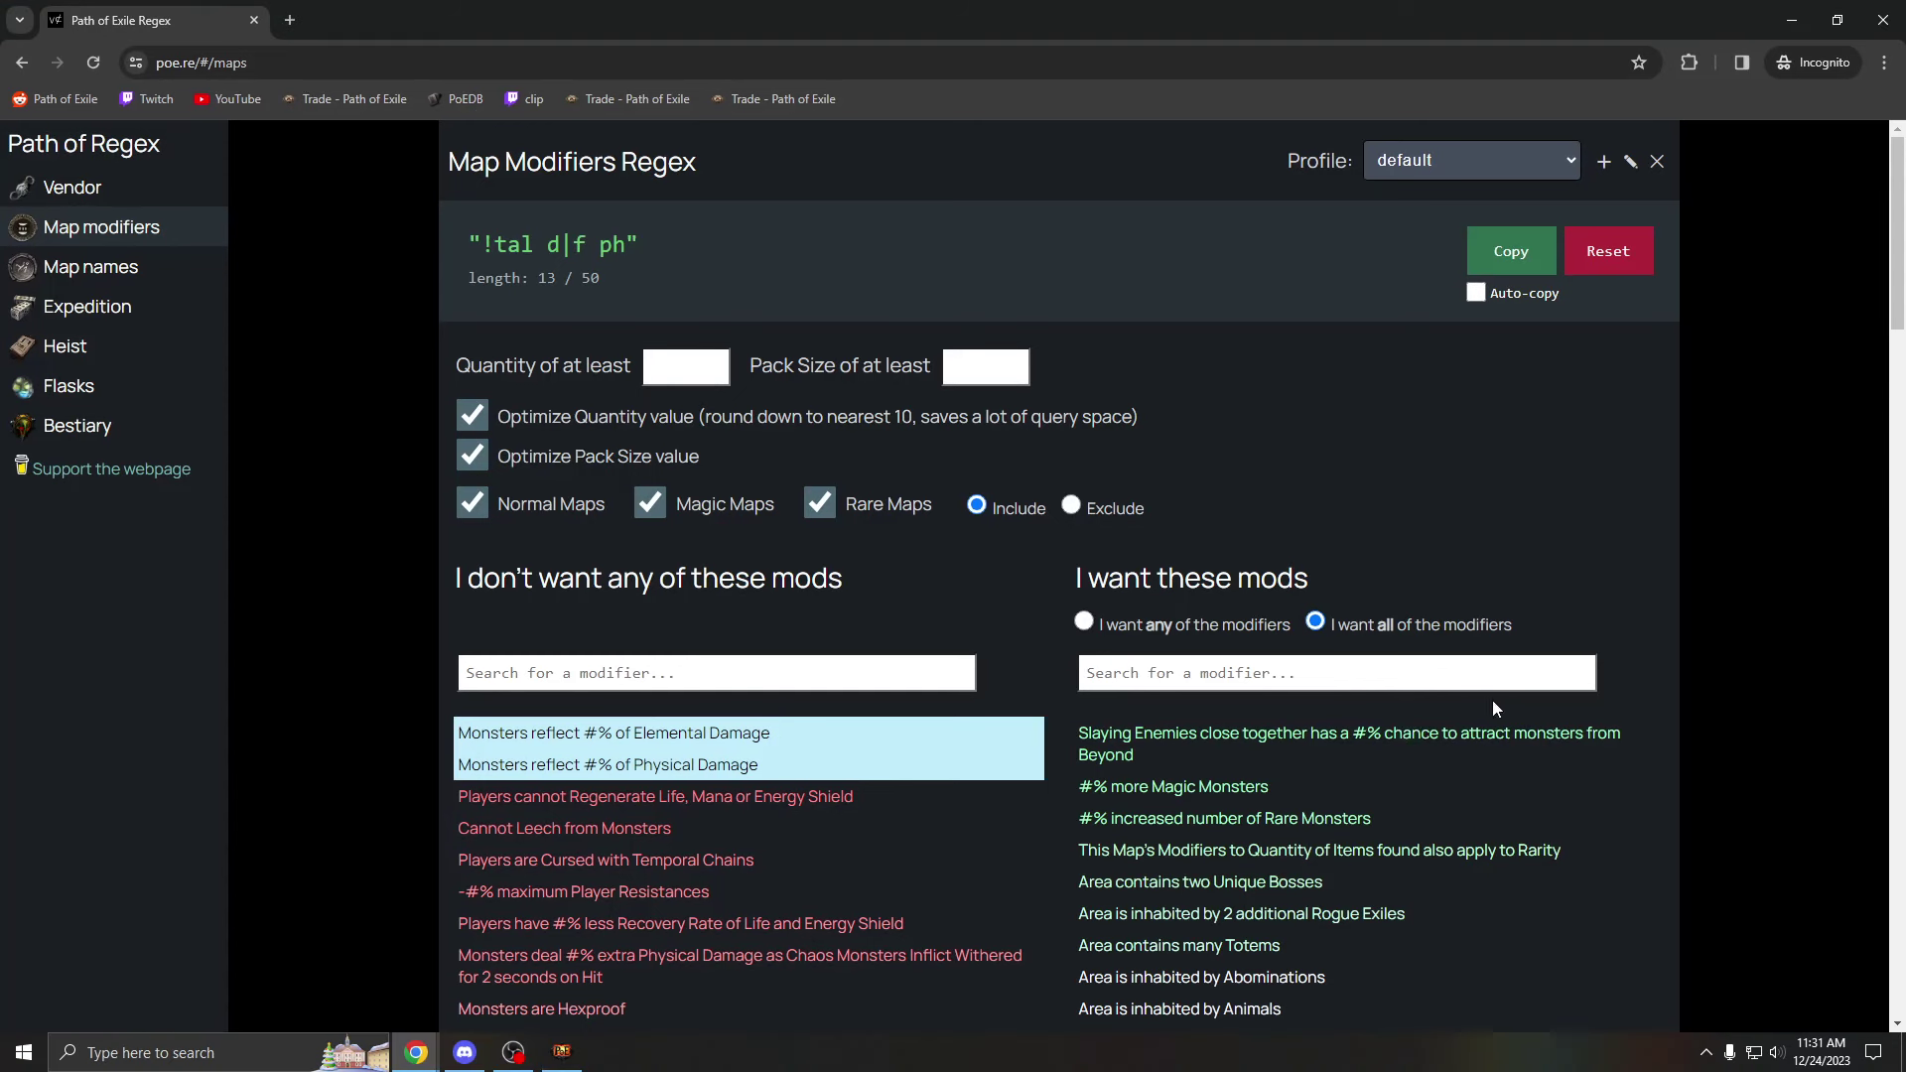
click(886, 744)
click(838, 773)
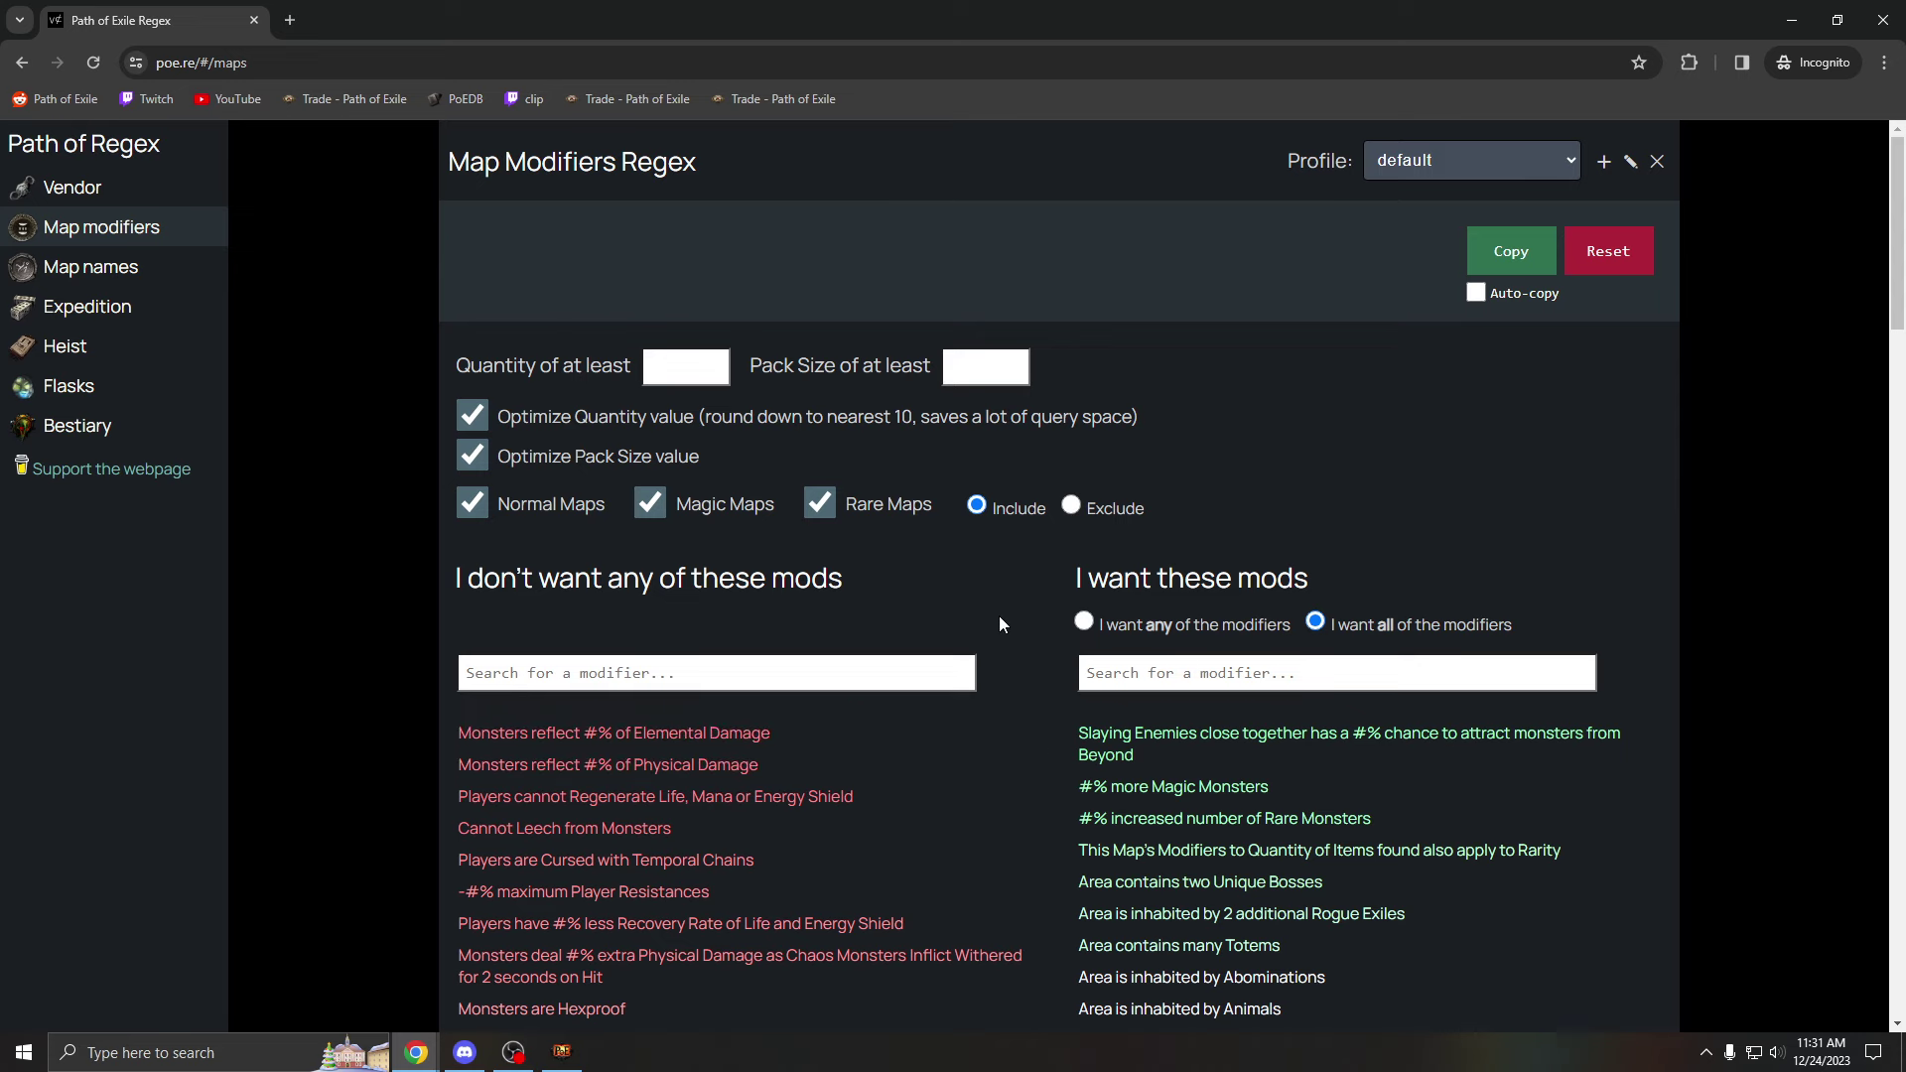
scroll(1029, 581, down, 1)
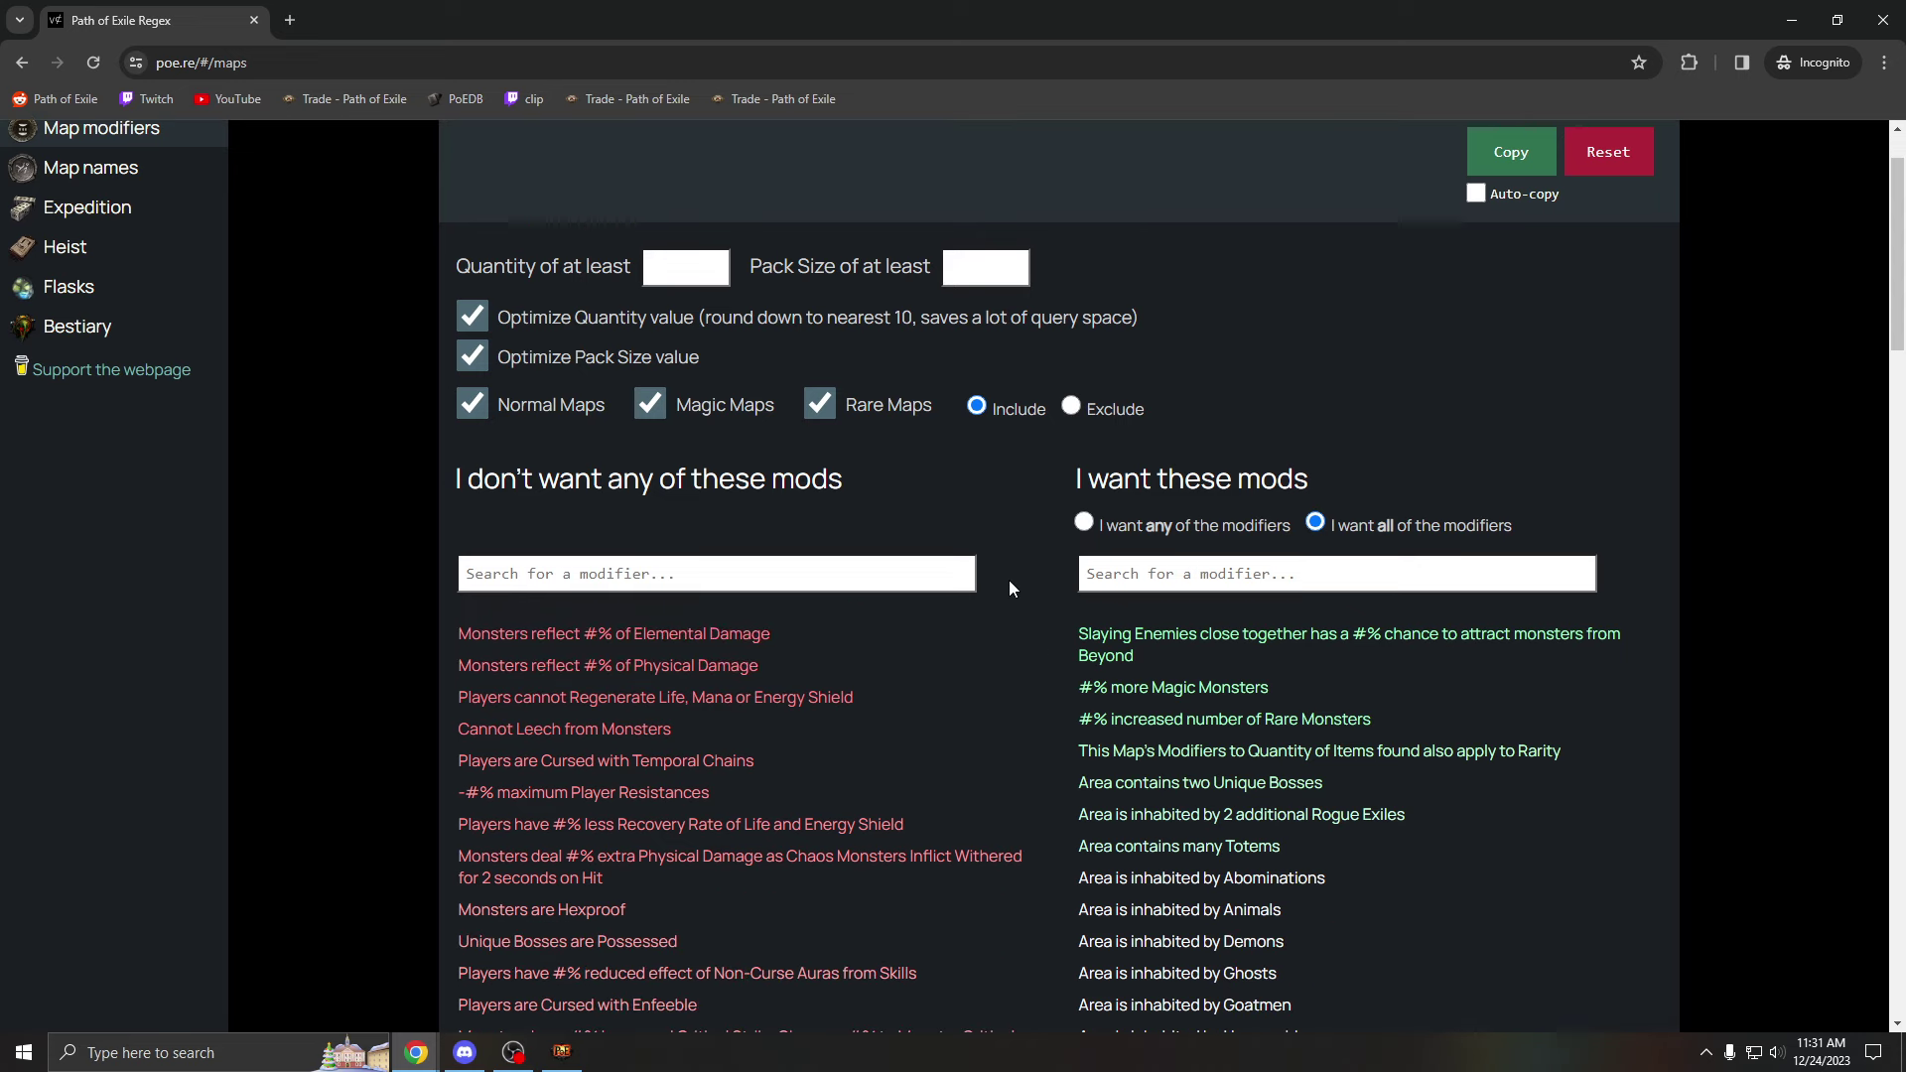
scroll(983, 576, up, 1)
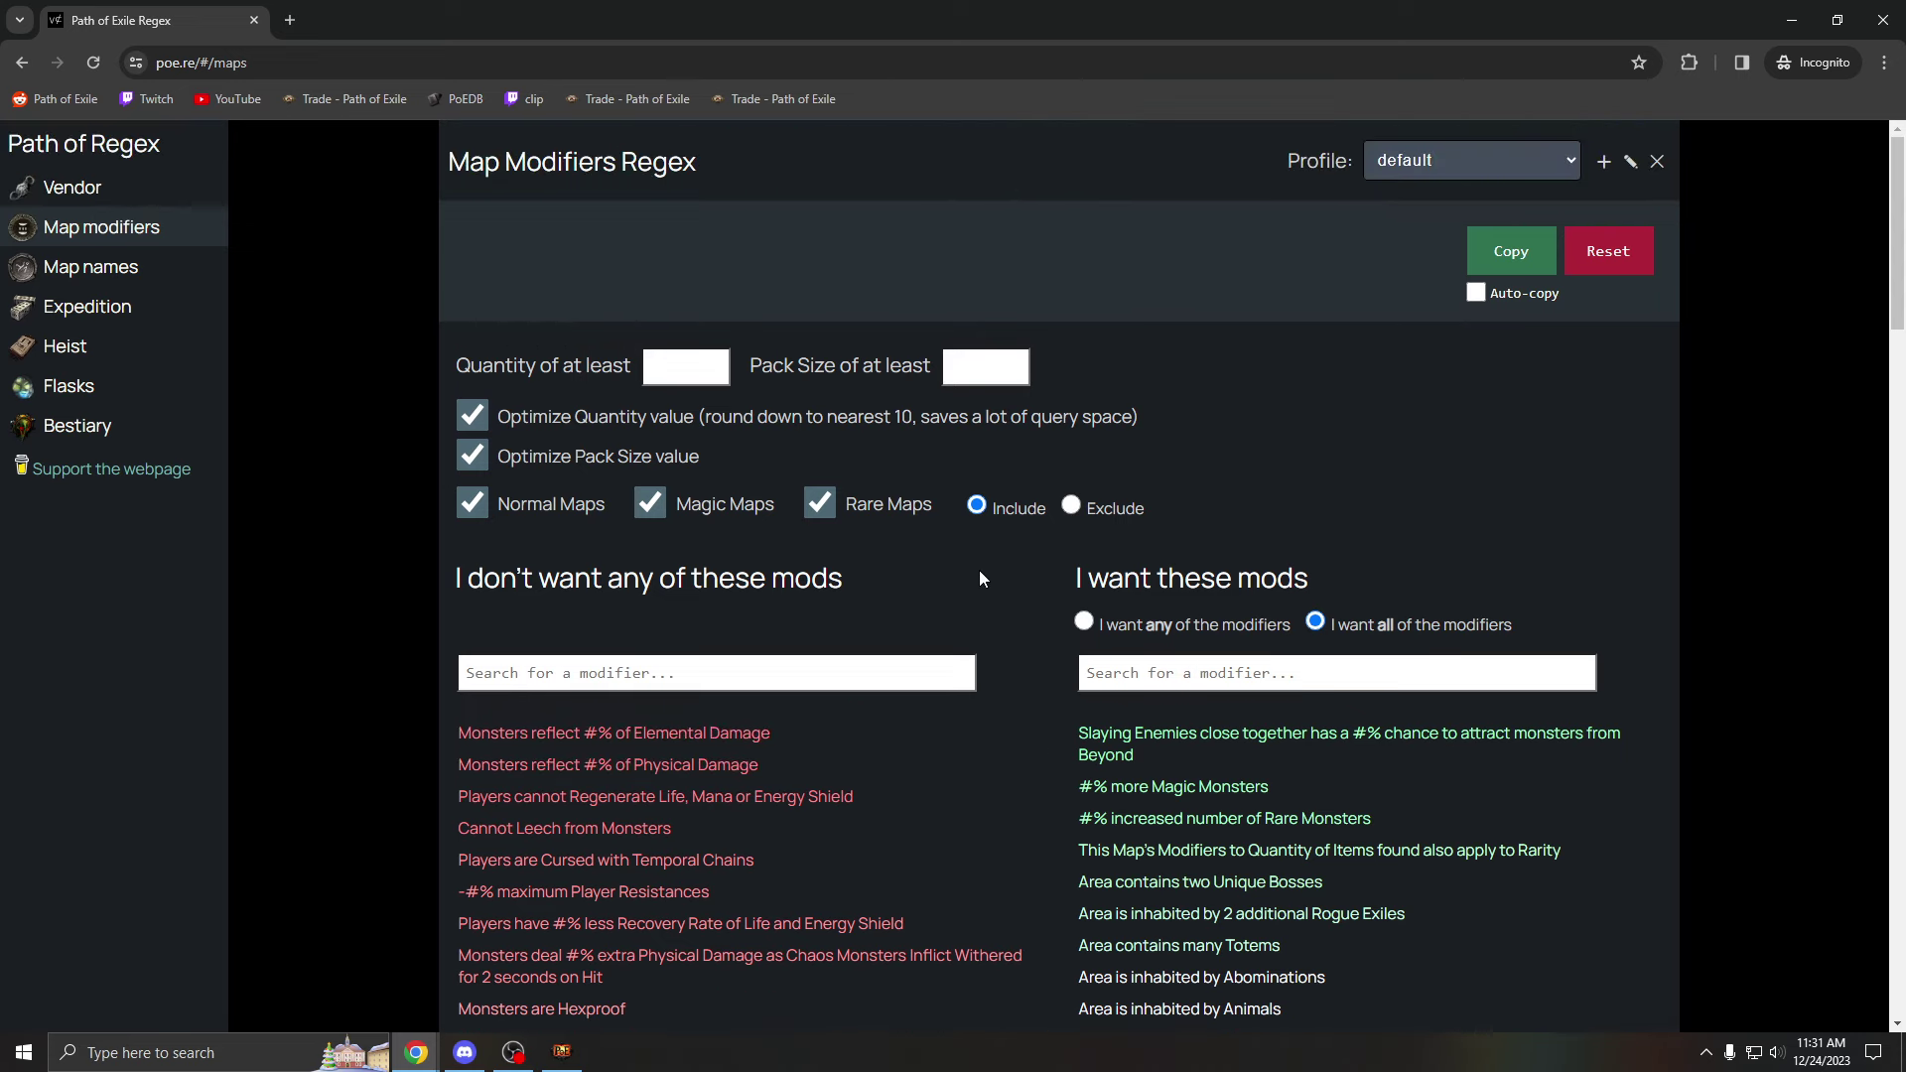
scroll(993, 574, down, 2)
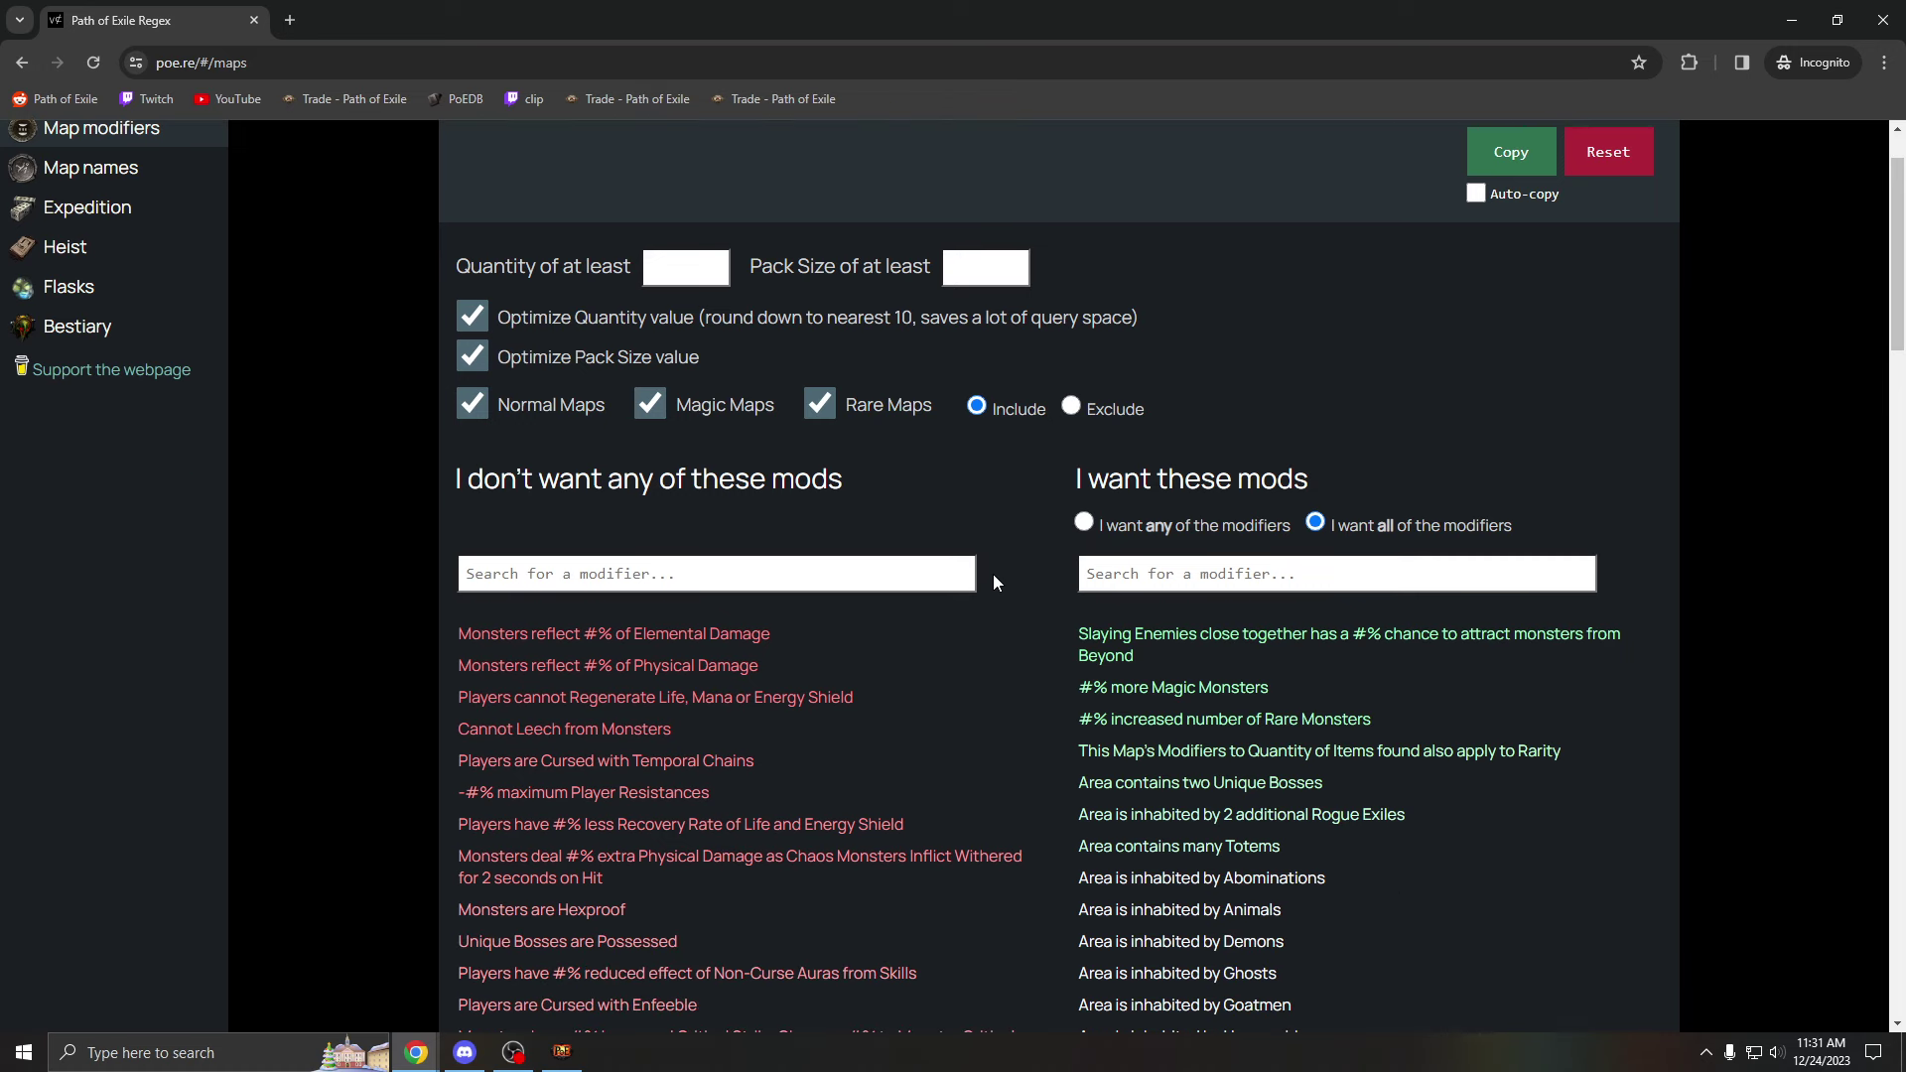
scroll(854, 541, down, 1)
scroll(865, 536, up, 1)
Mark both the elemental and physical damage reflect modifiers as unwanted again.
click(693, 552)
click(693, 572)
scroll(701, 695, up, 2)
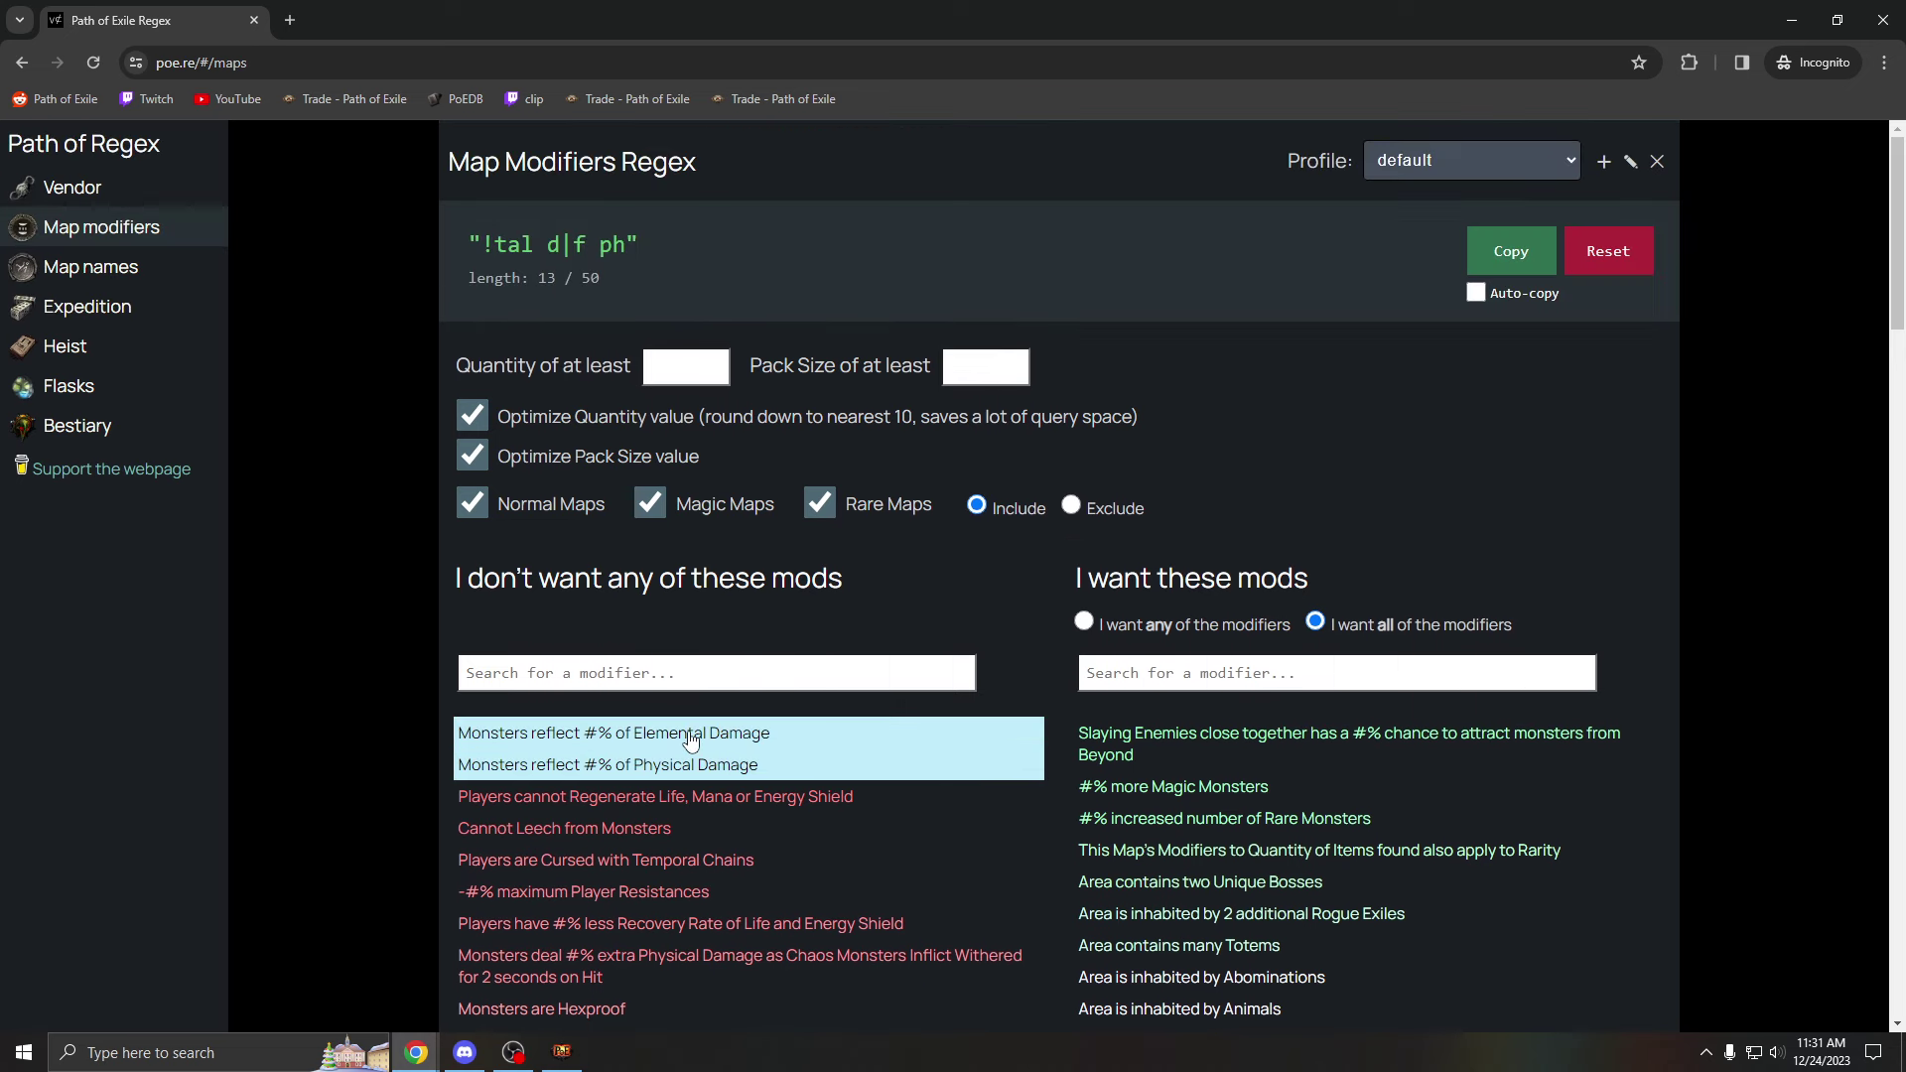
Switch to Path of Exile and examine the charm sockets on the character's passive skill tree.
click(562, 1051)
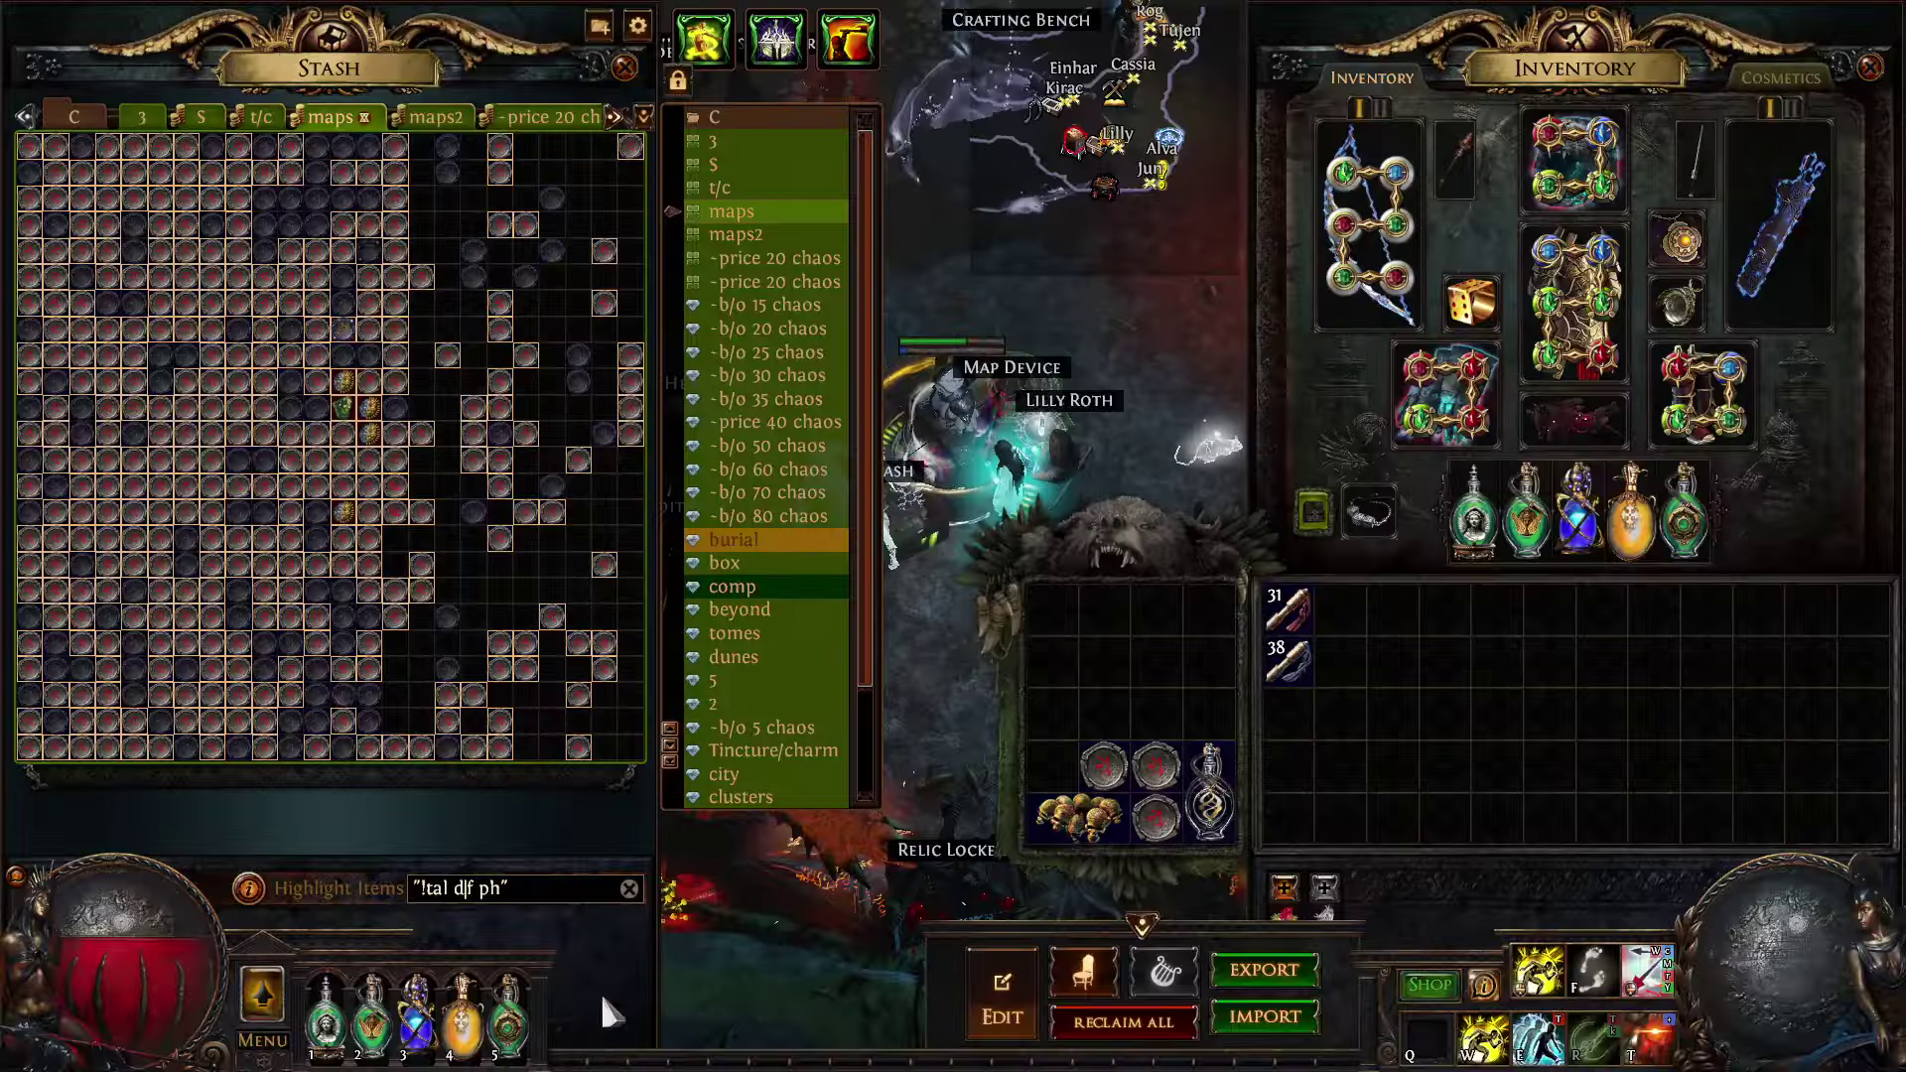
key(p)
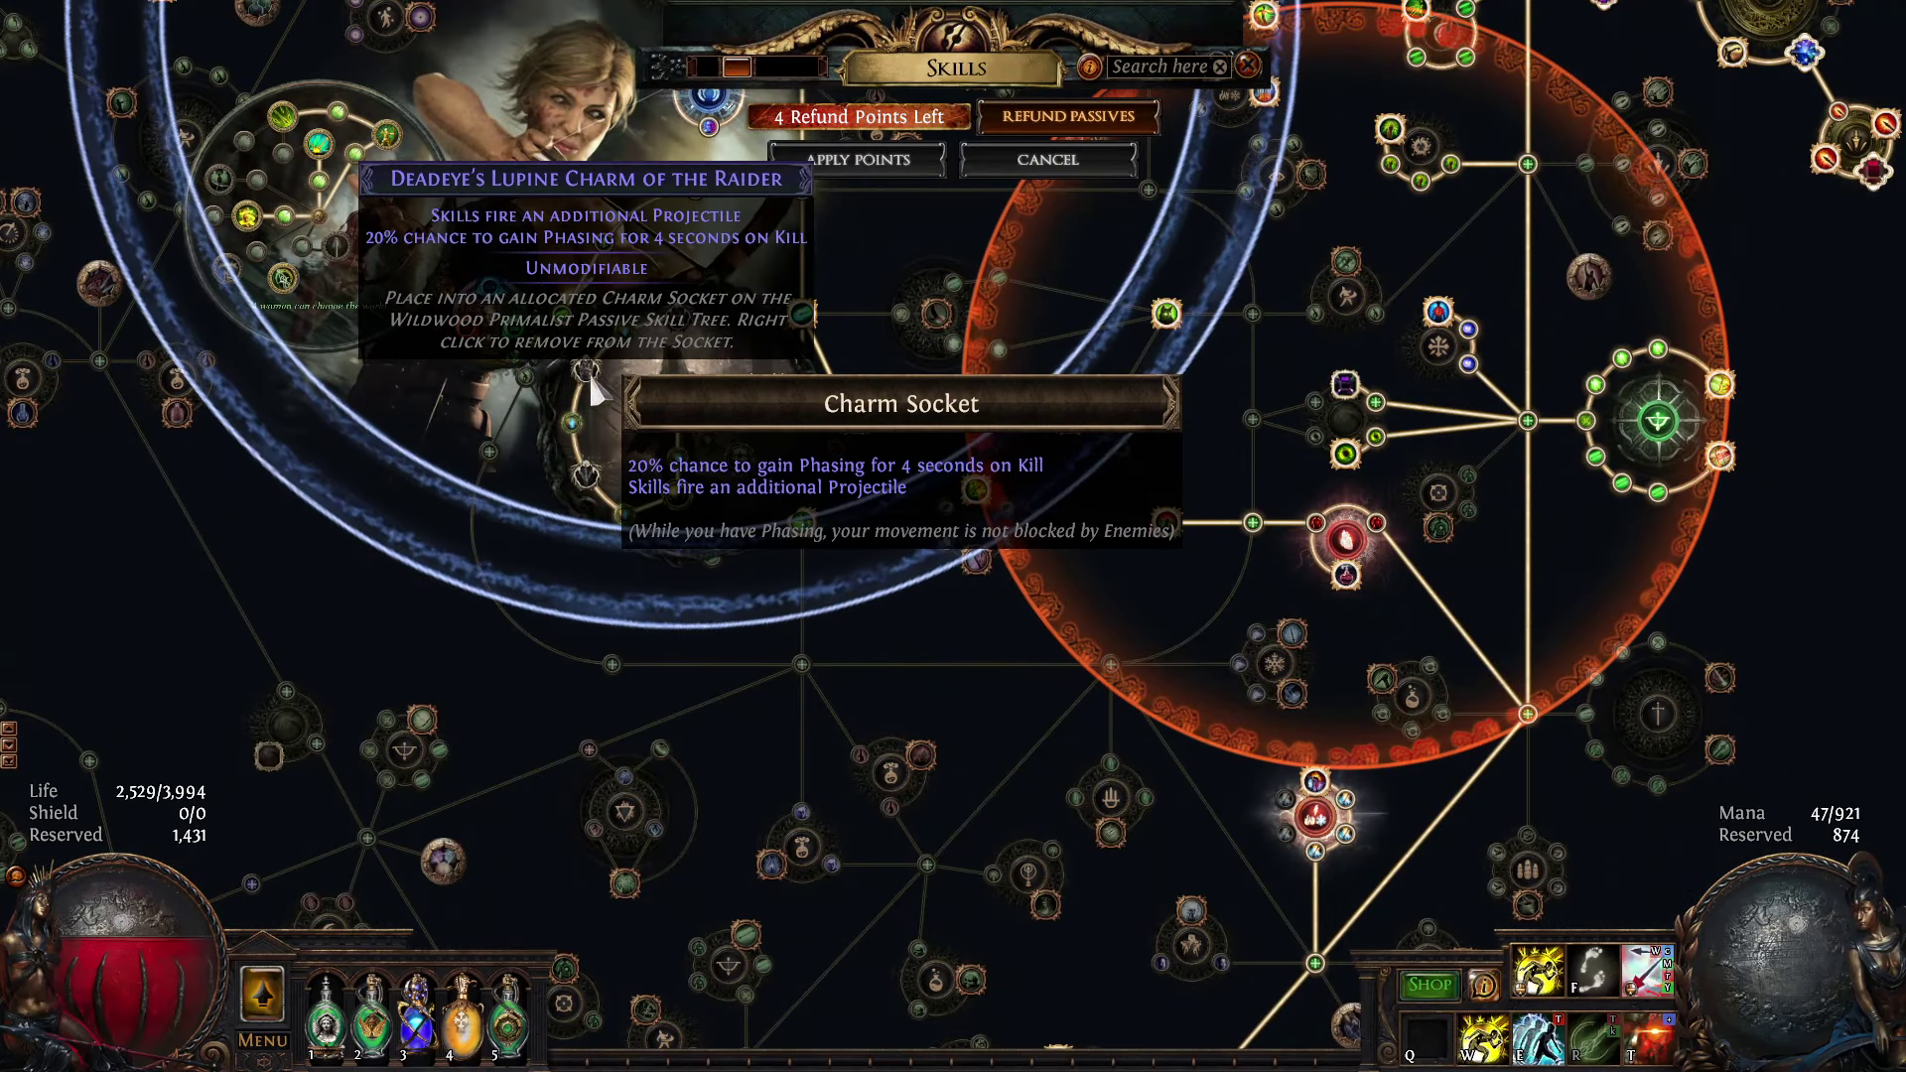
mouse_move(596, 487)
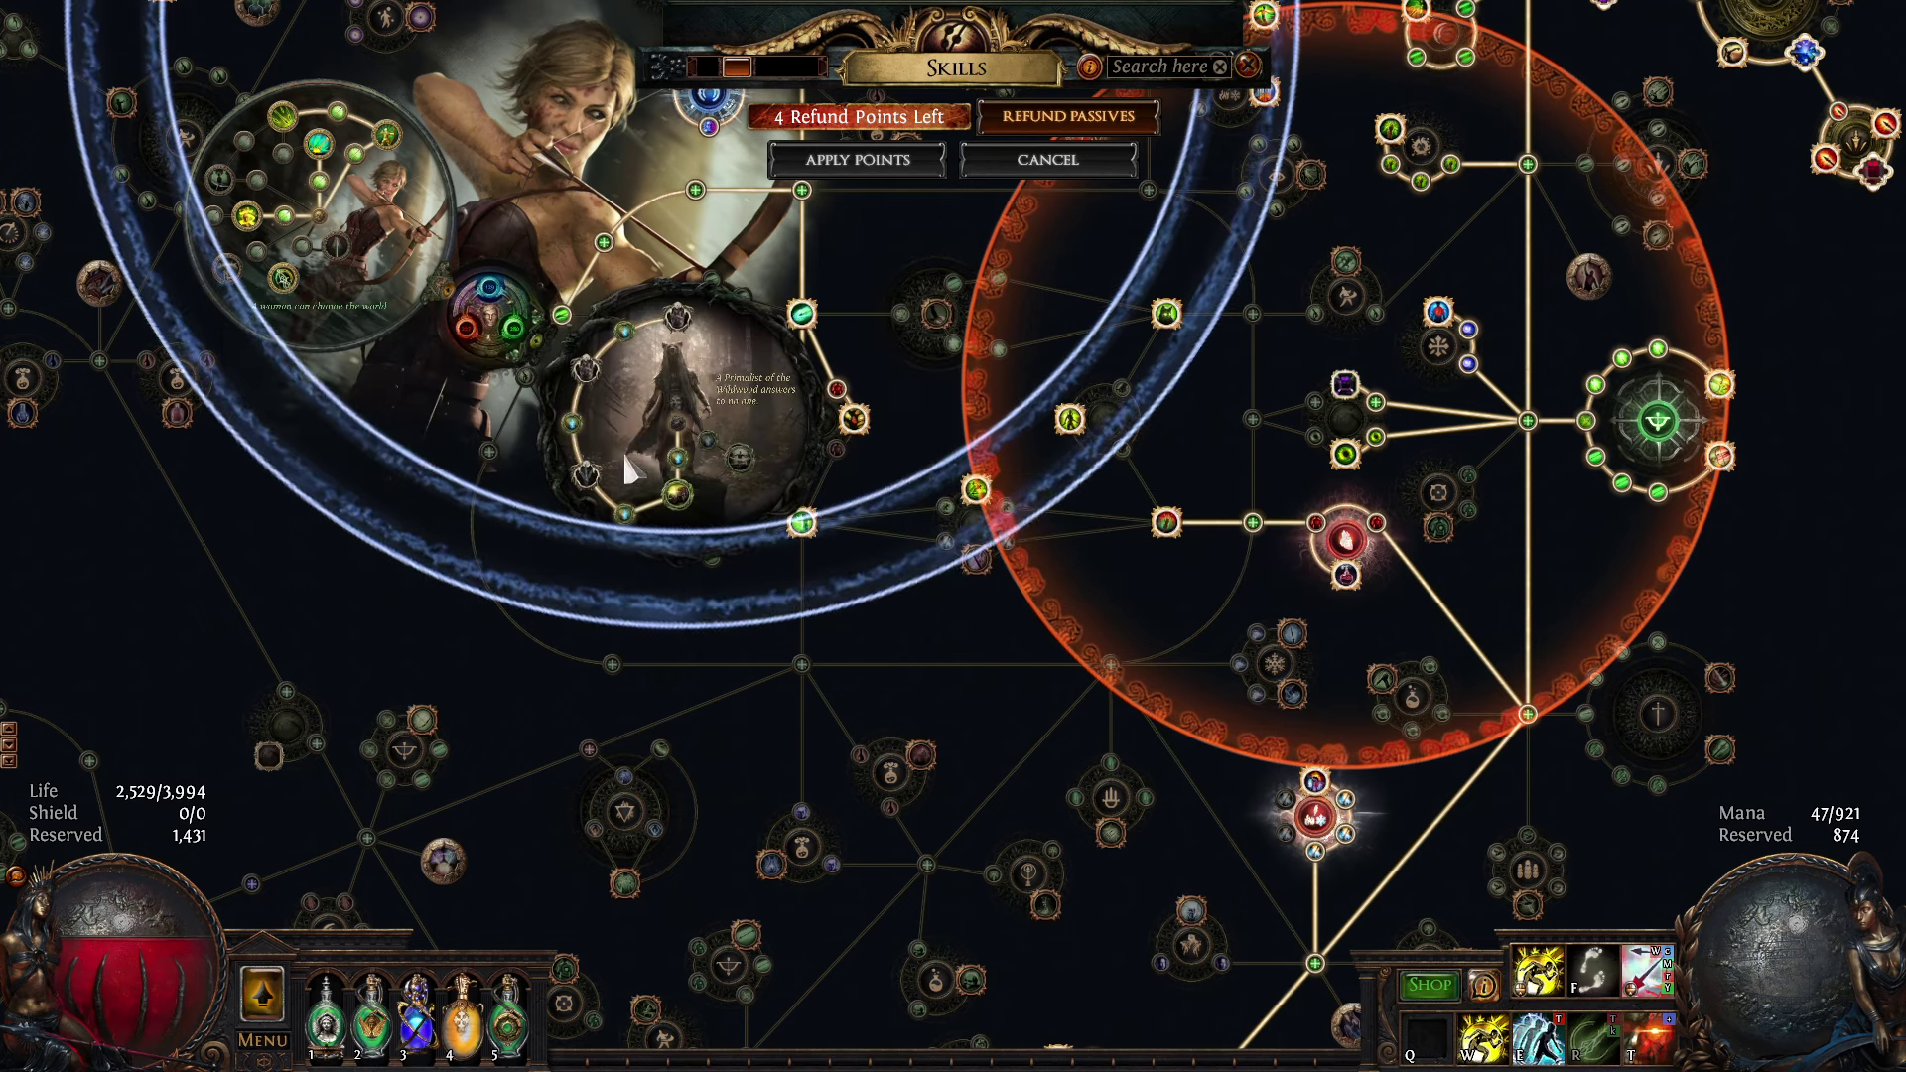
scroll(615, 511, up, 2)
mouse_move(620, 539)
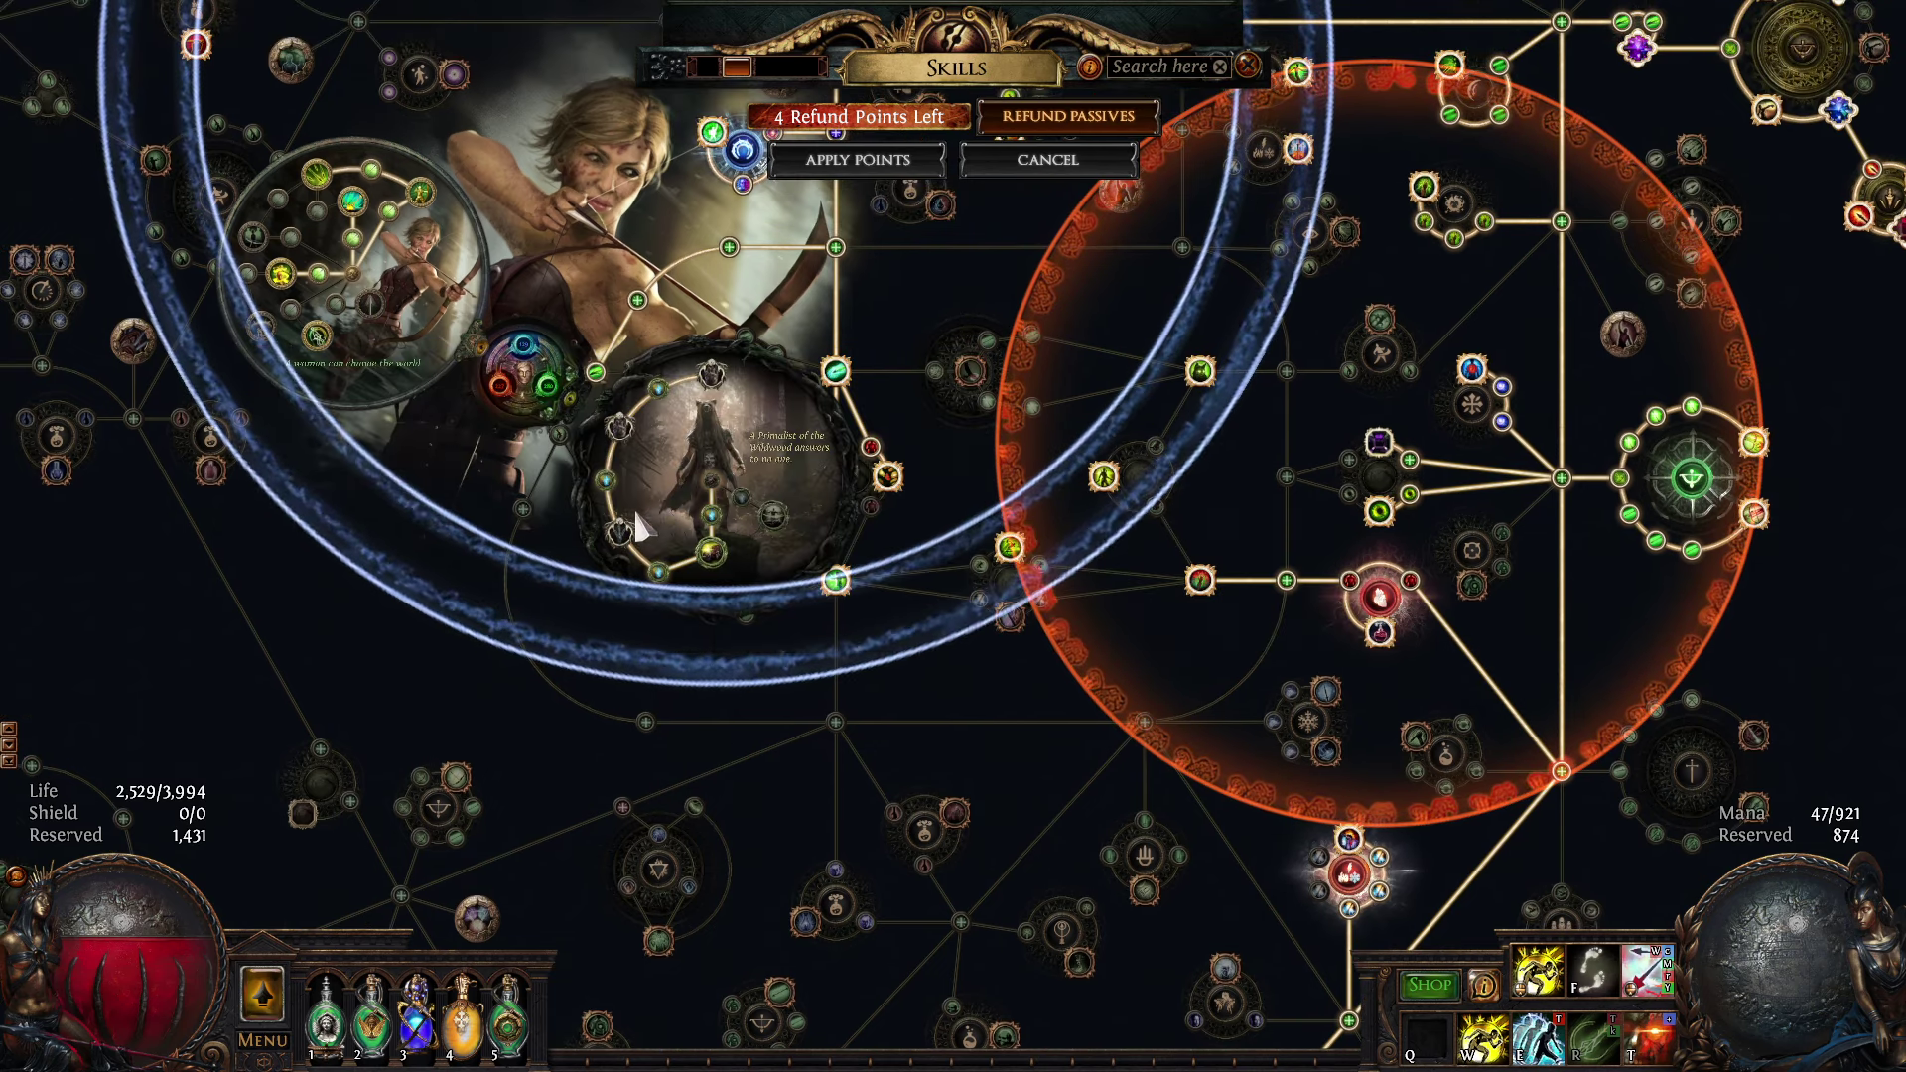
Return to the browser and deselect "Monsters reflect #% of Elemental Damage" from the unwanted mods.
key(alt+Tab)
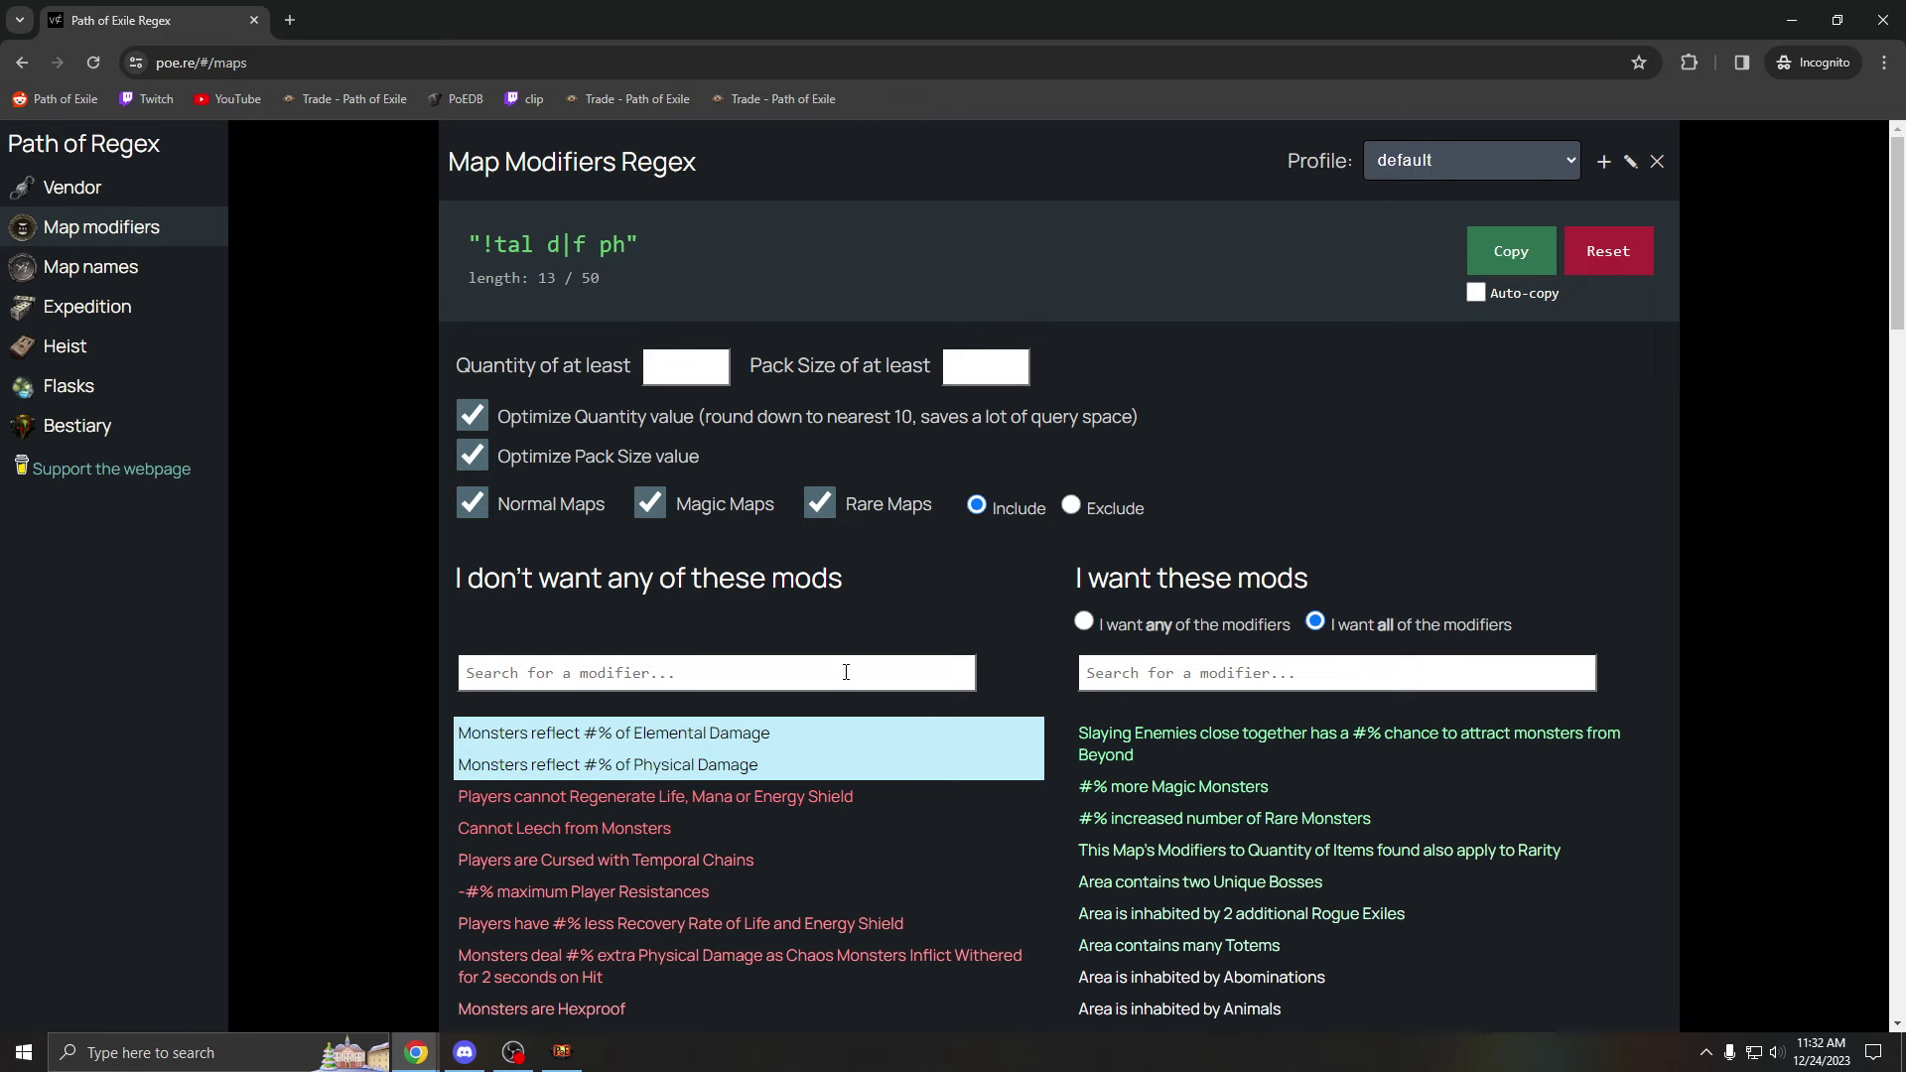
scroll(846, 673, down, 1)
scroll(697, 557, up, 1)
click(668, 739)
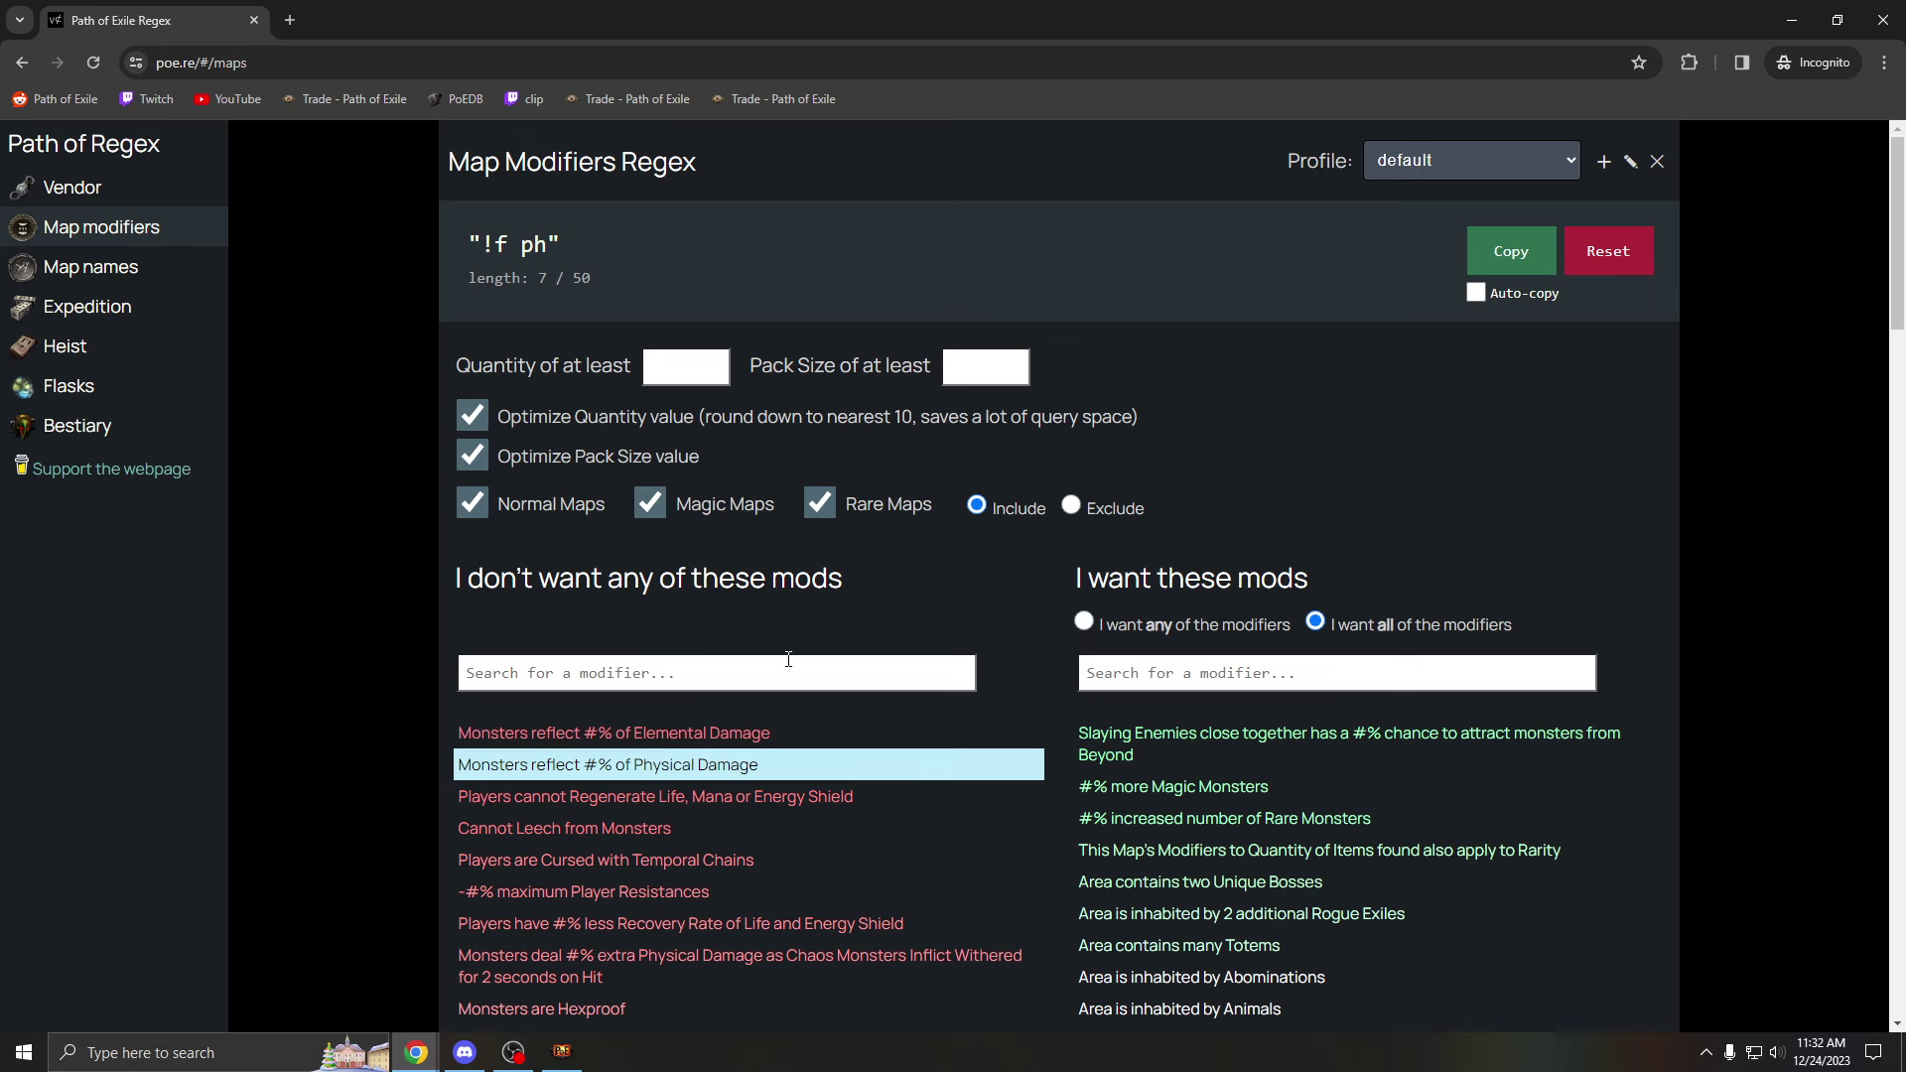
Review the list of unwanted map modifiers and check the character's passive skill tree in Path of Exile.
scroll(794, 653, down, 1)
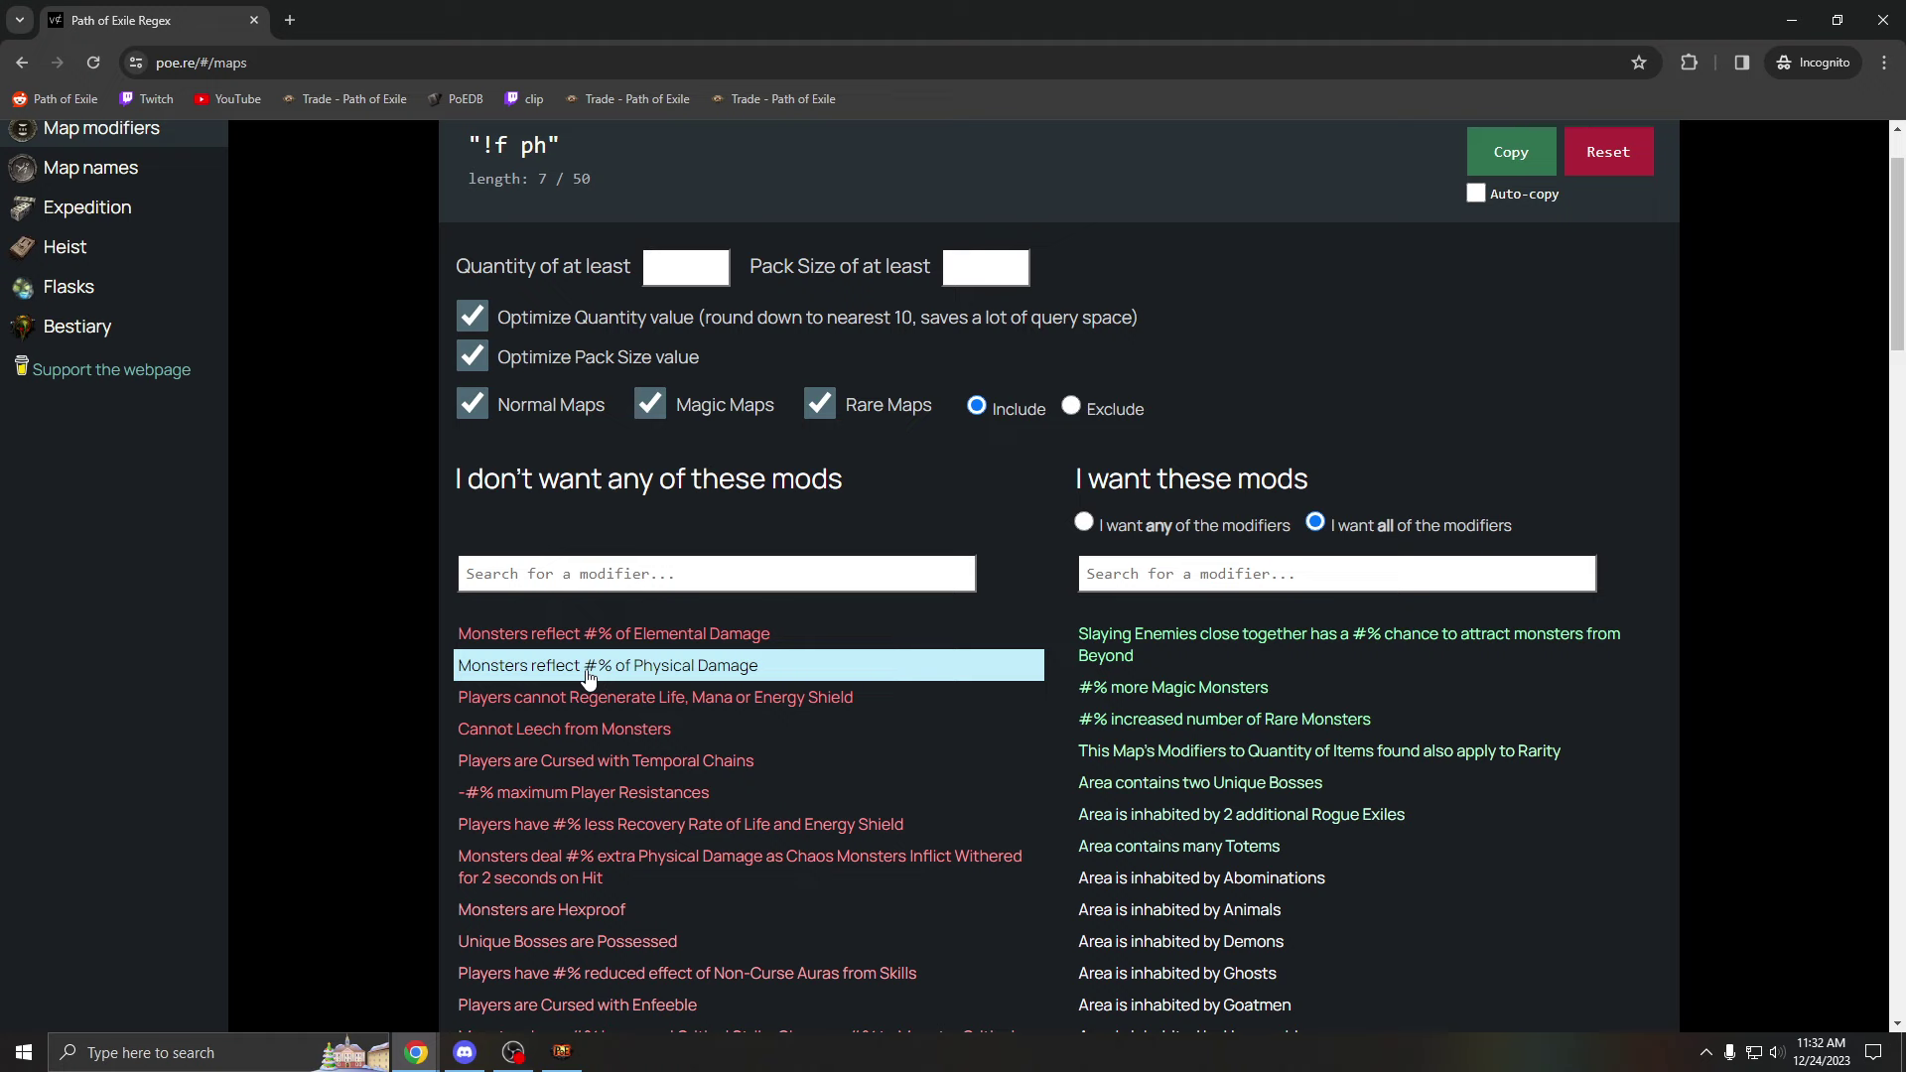
scroll(549, 666, down, 1)
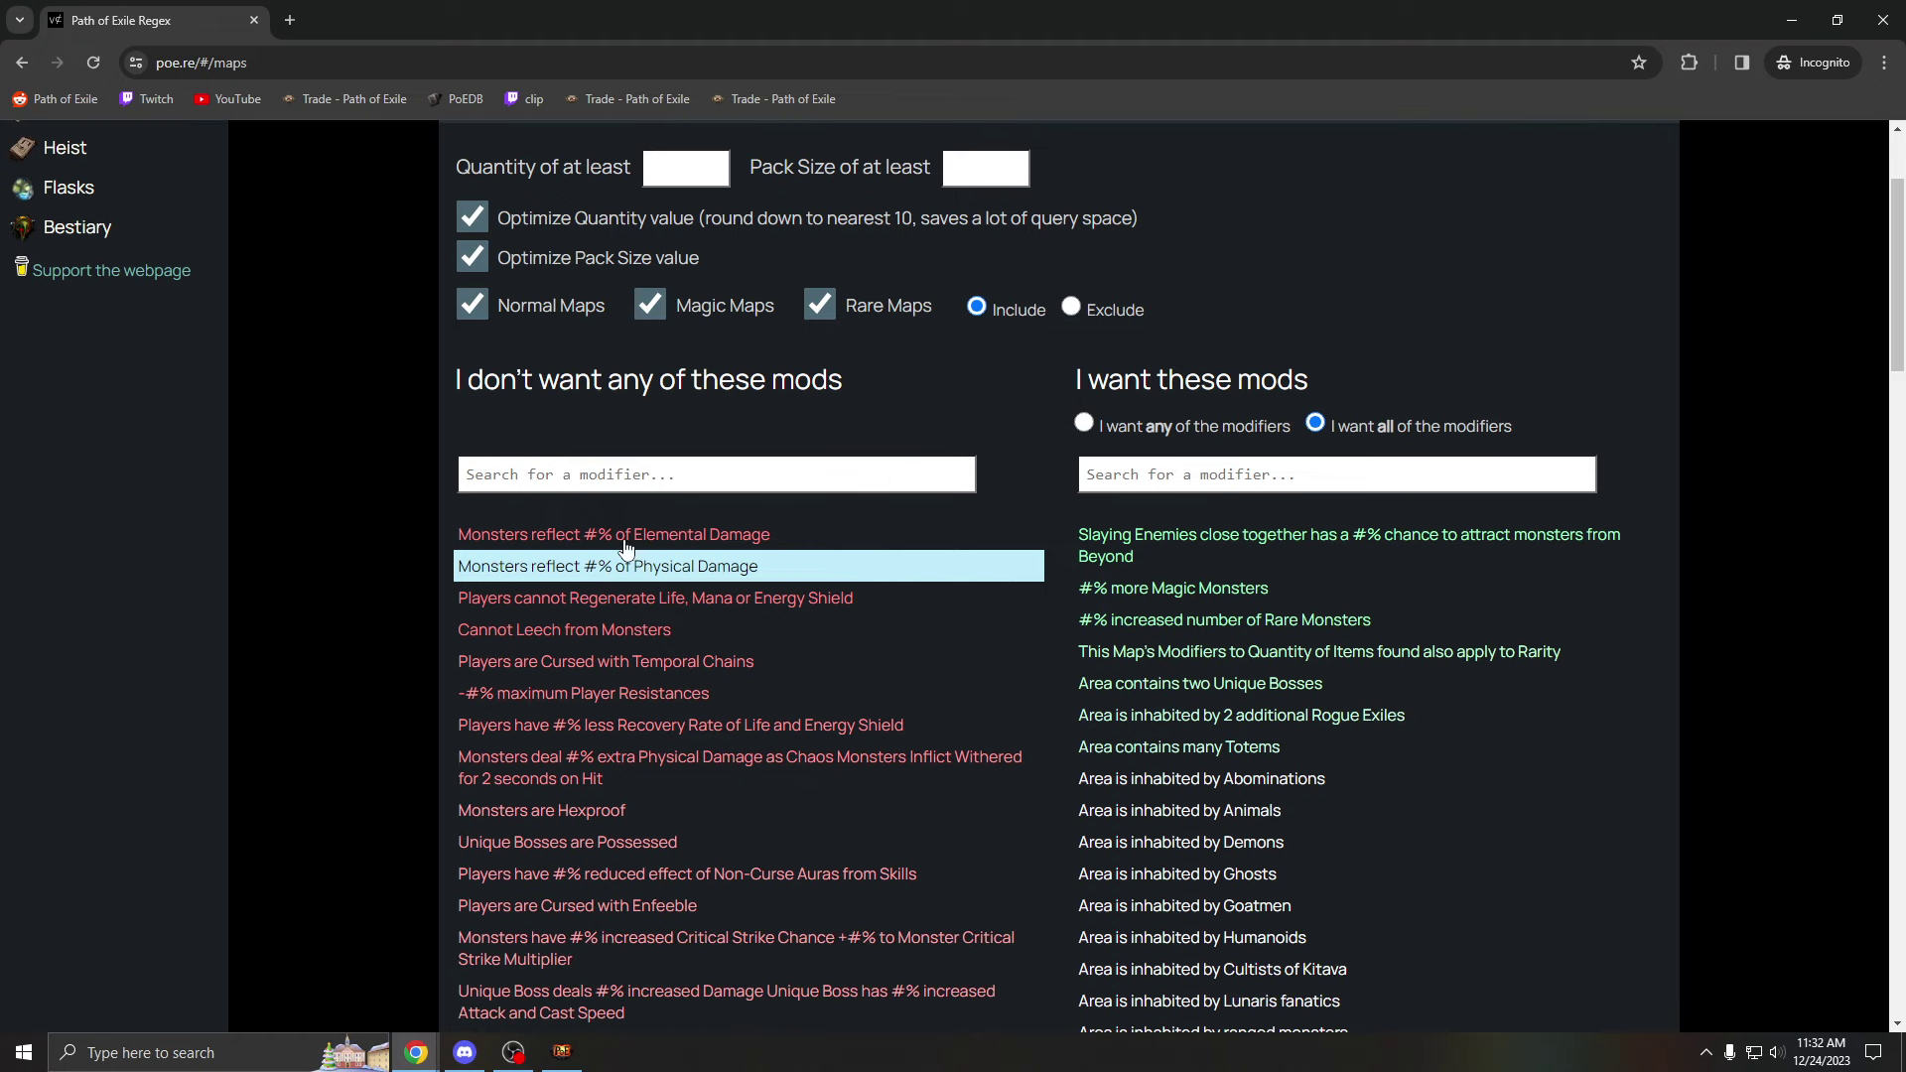
scroll(613, 582, up, 1)
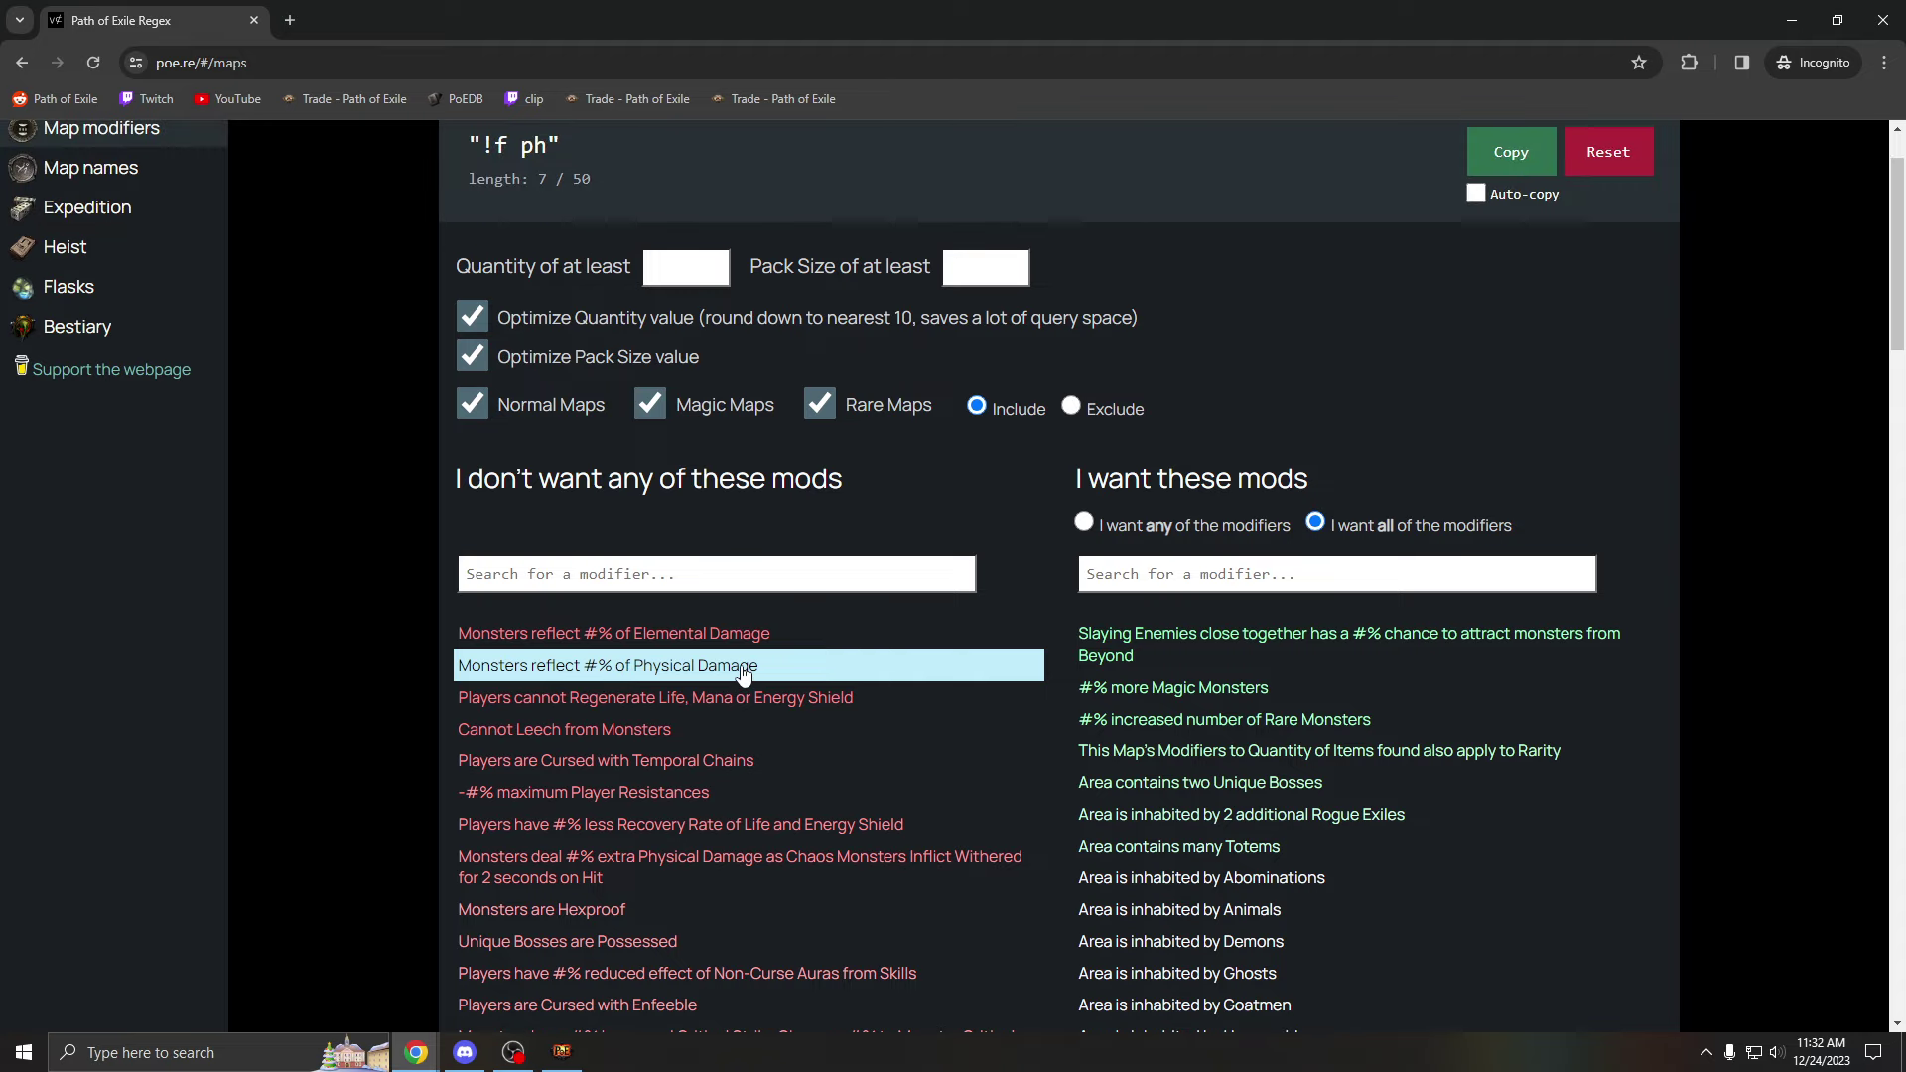
scroll(668, 665, down, 2)
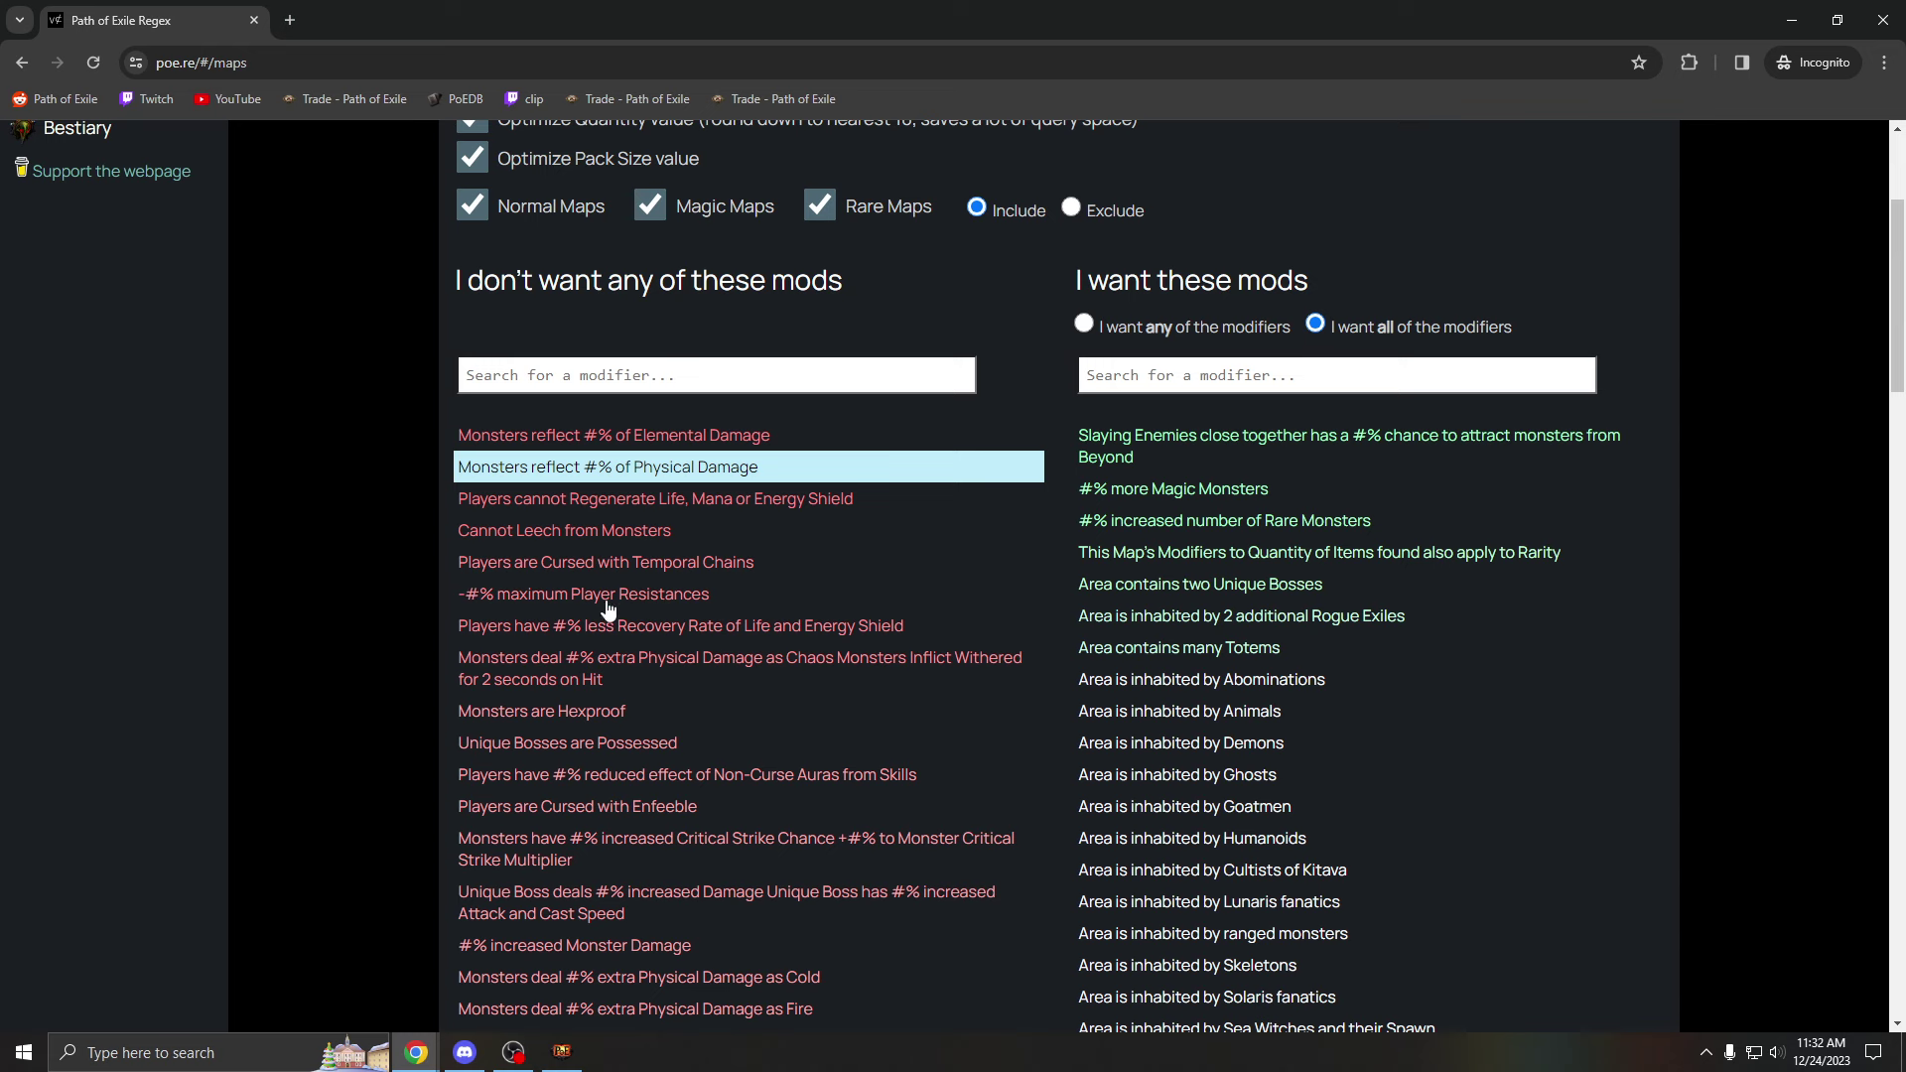
click(564, 1050)
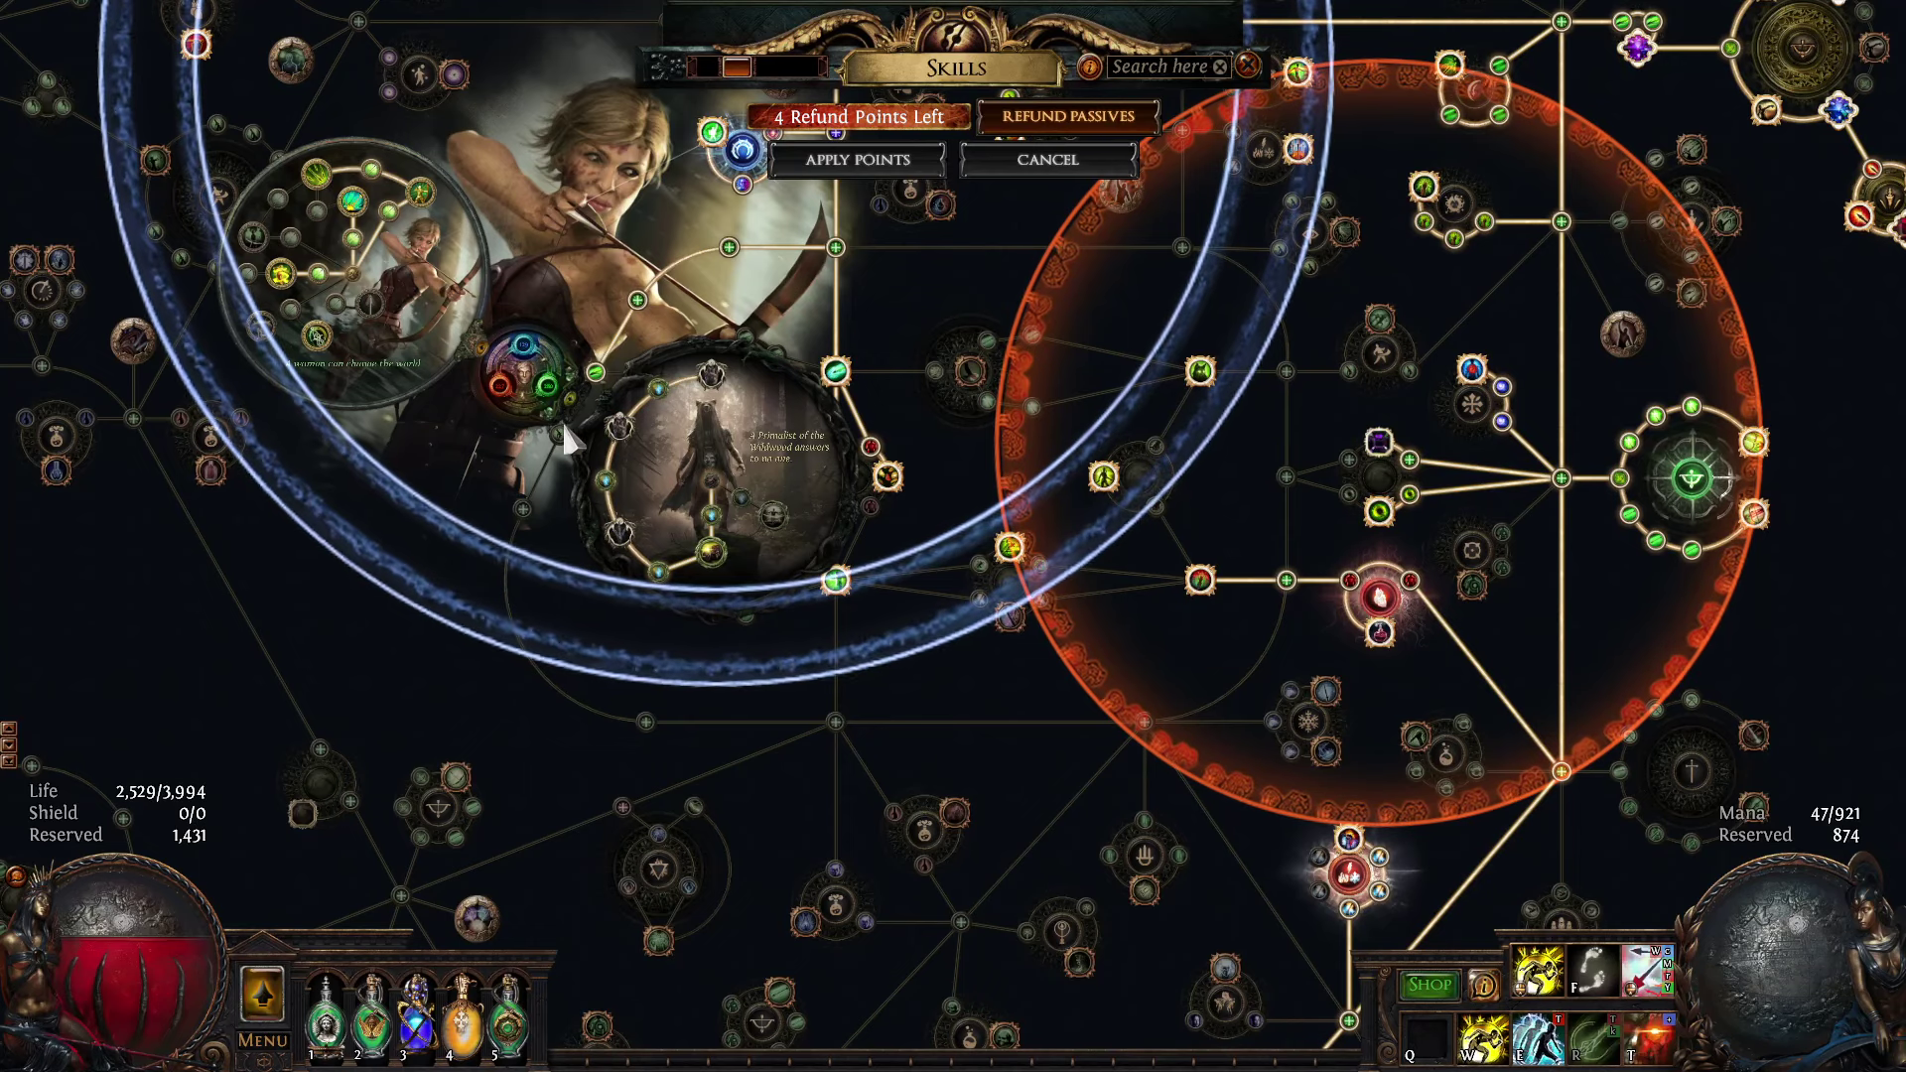
drag(571, 412, 492, 695)
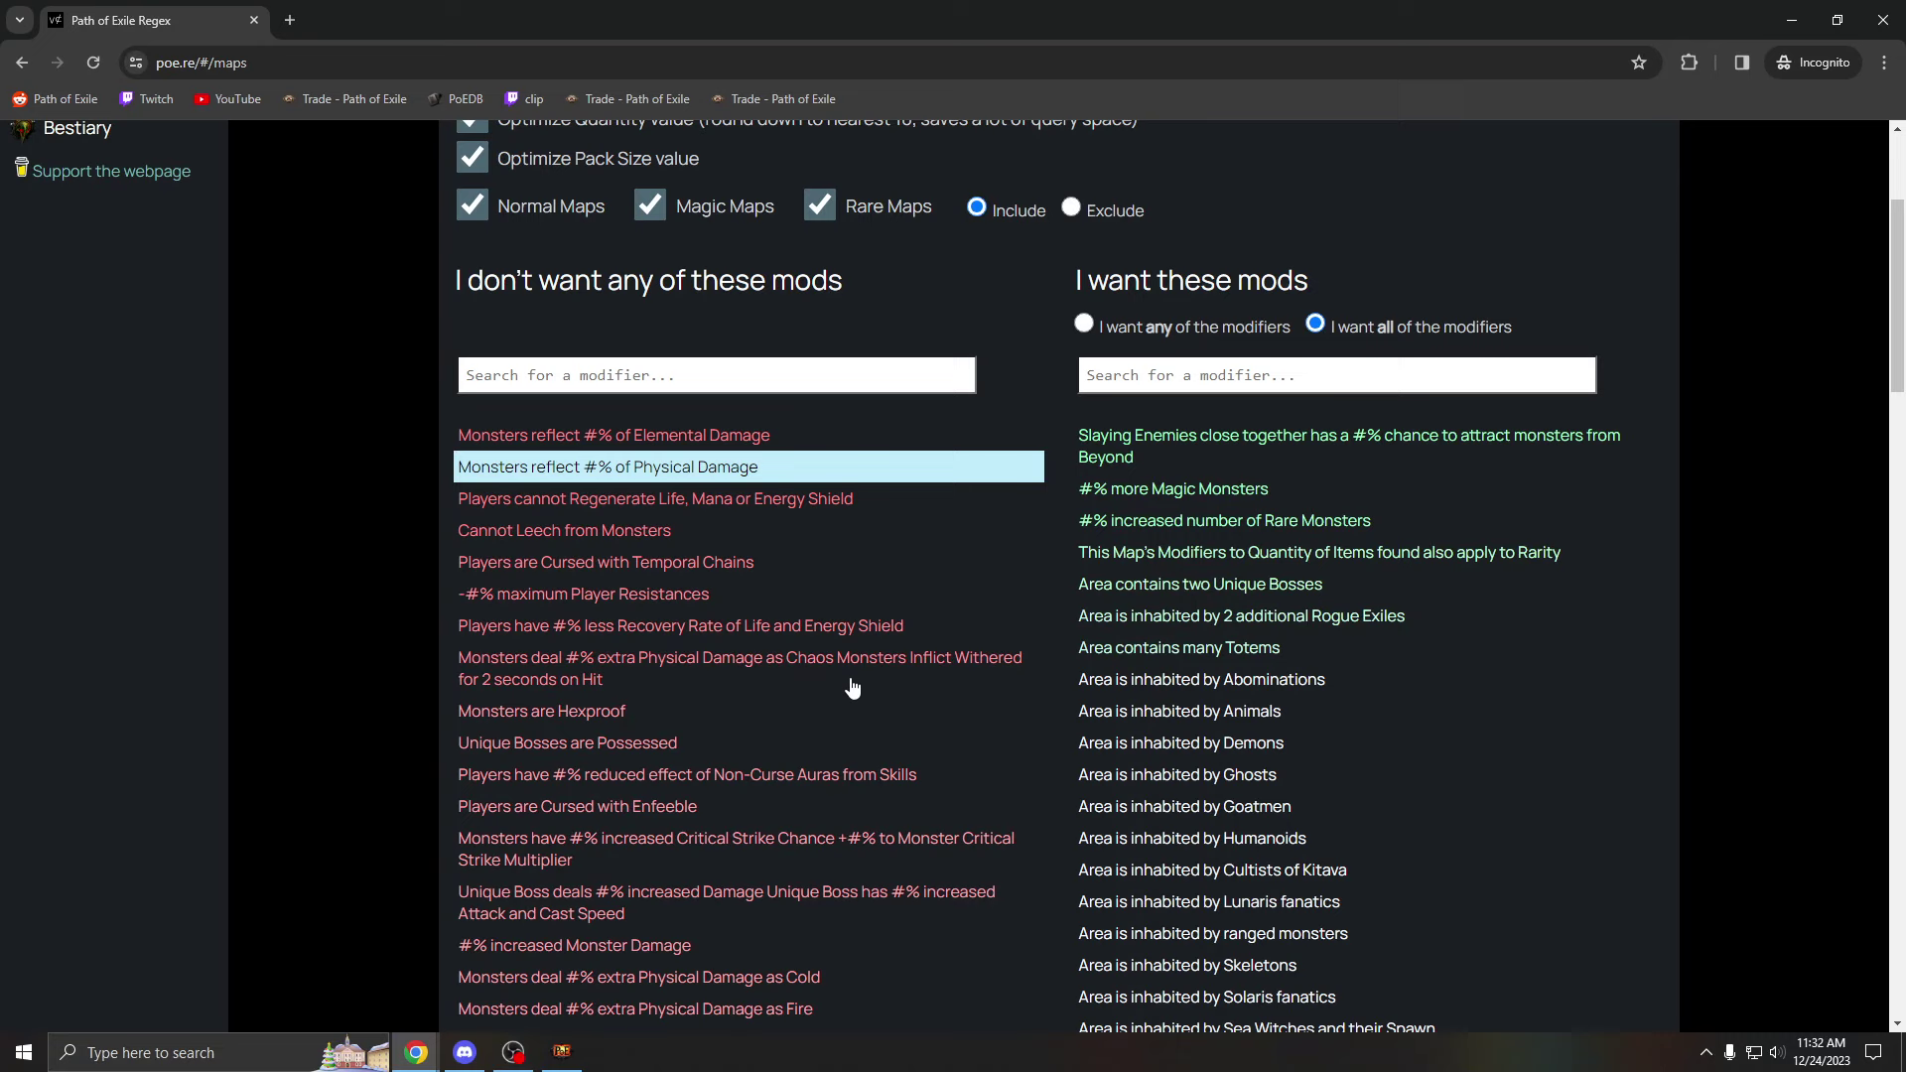
On the regex page, try excluding the extra Physical Damage as Chaos modifier with Withered on hit, and deselect it again.
scroll(650, 630, down, 1)
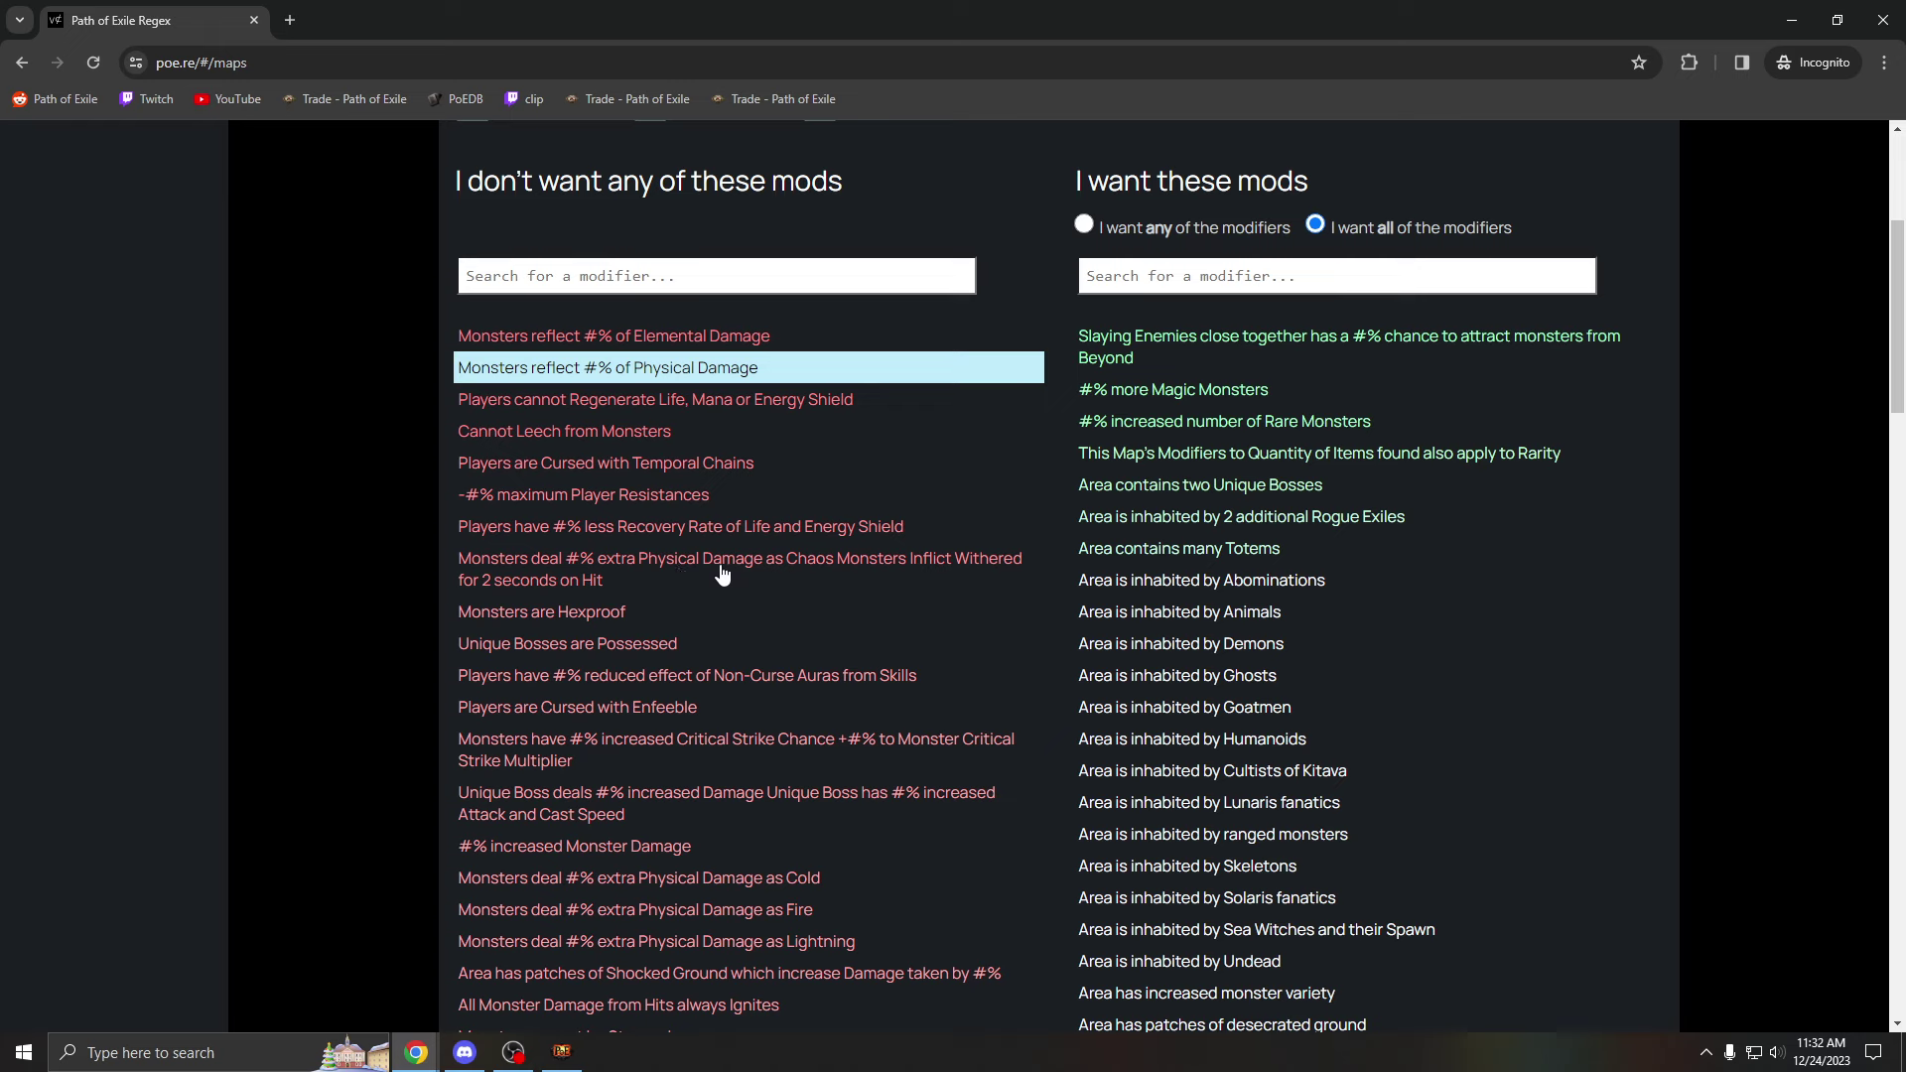
click(616, 574)
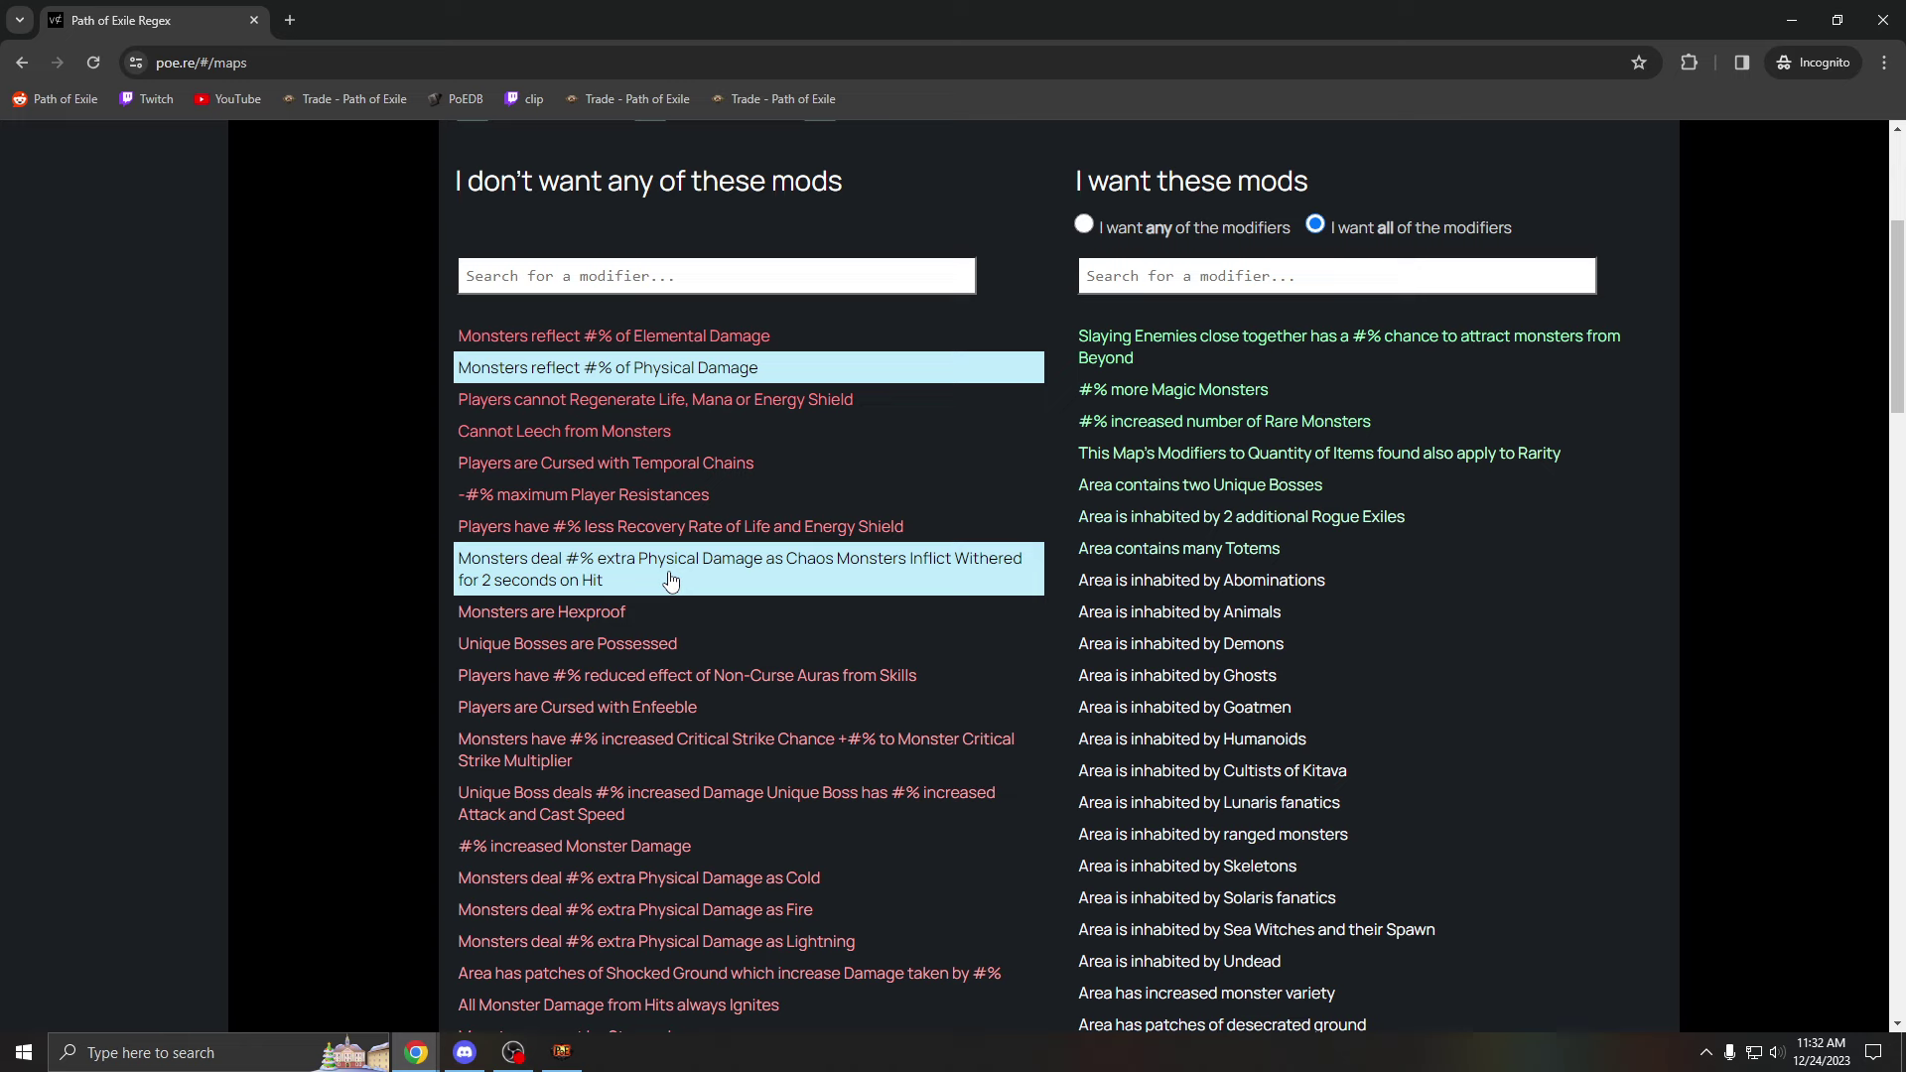
click(671, 581)
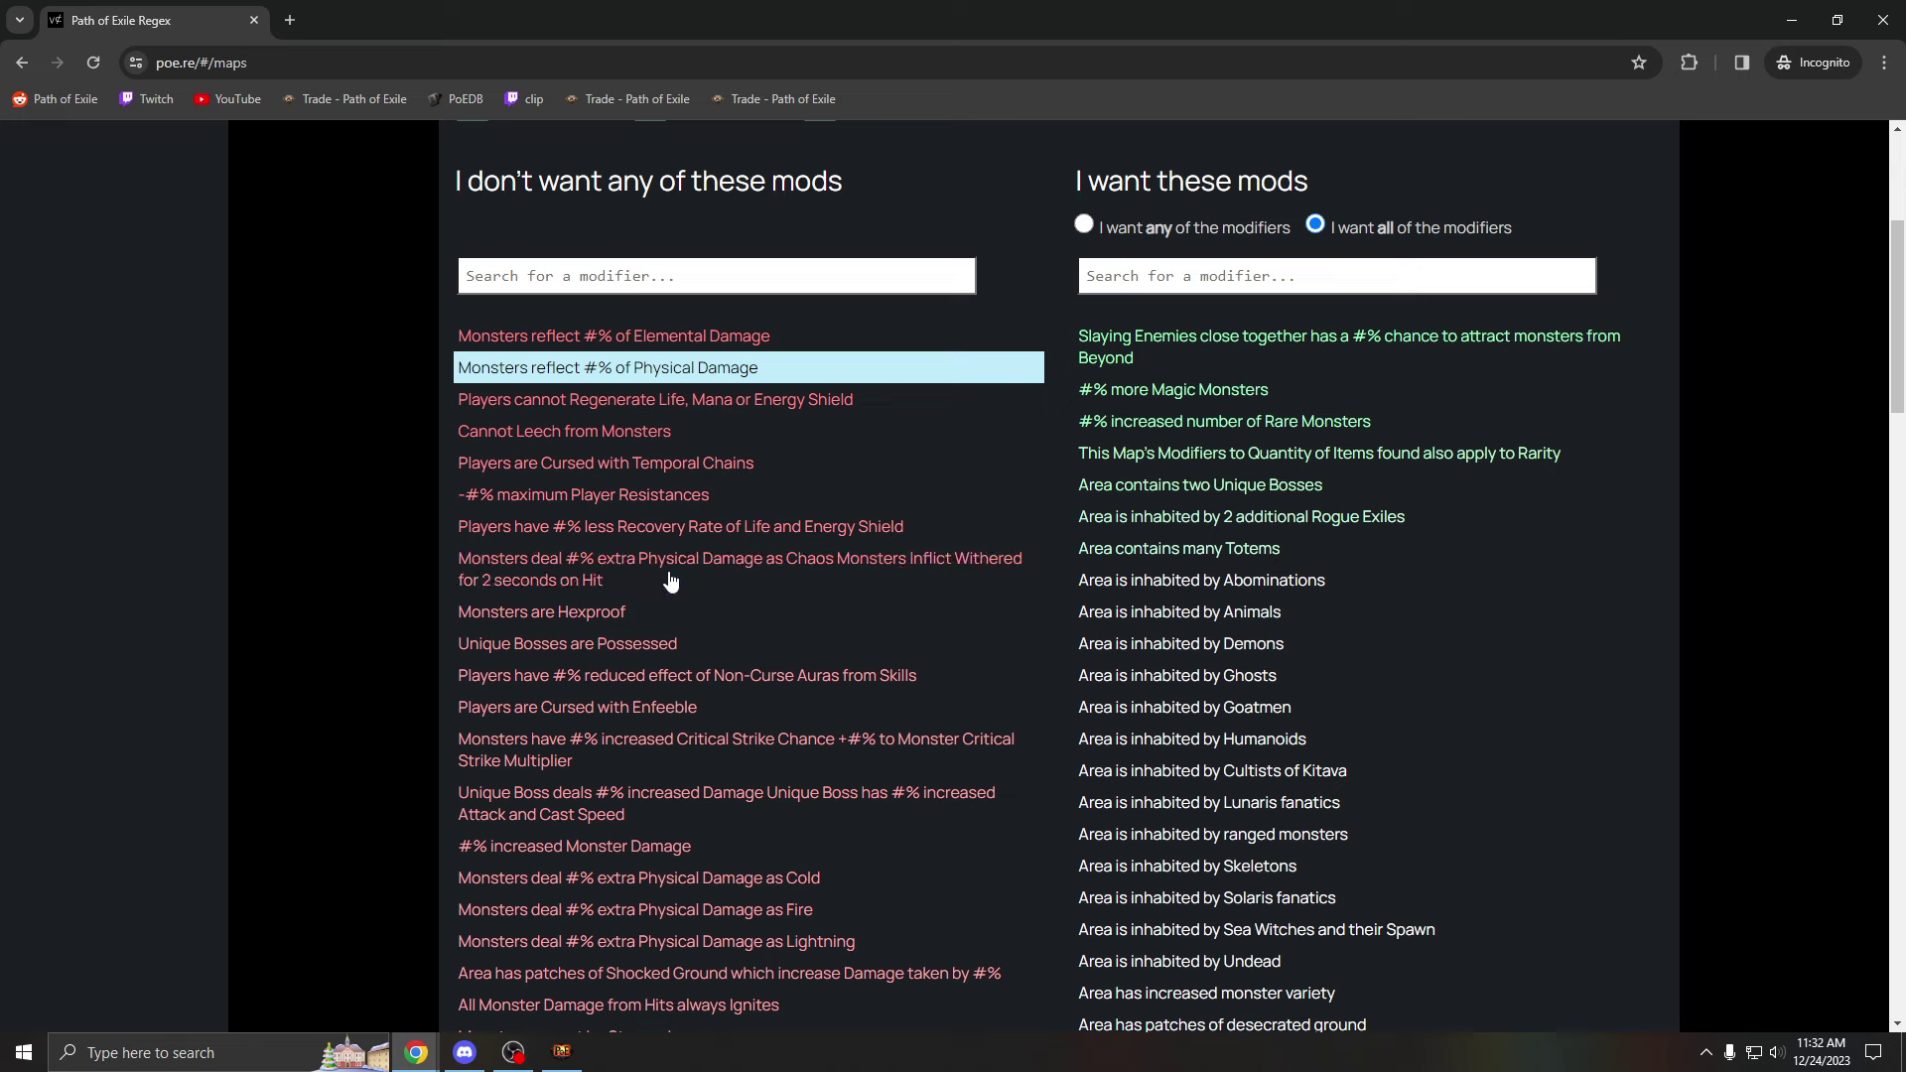
click(663, 580)
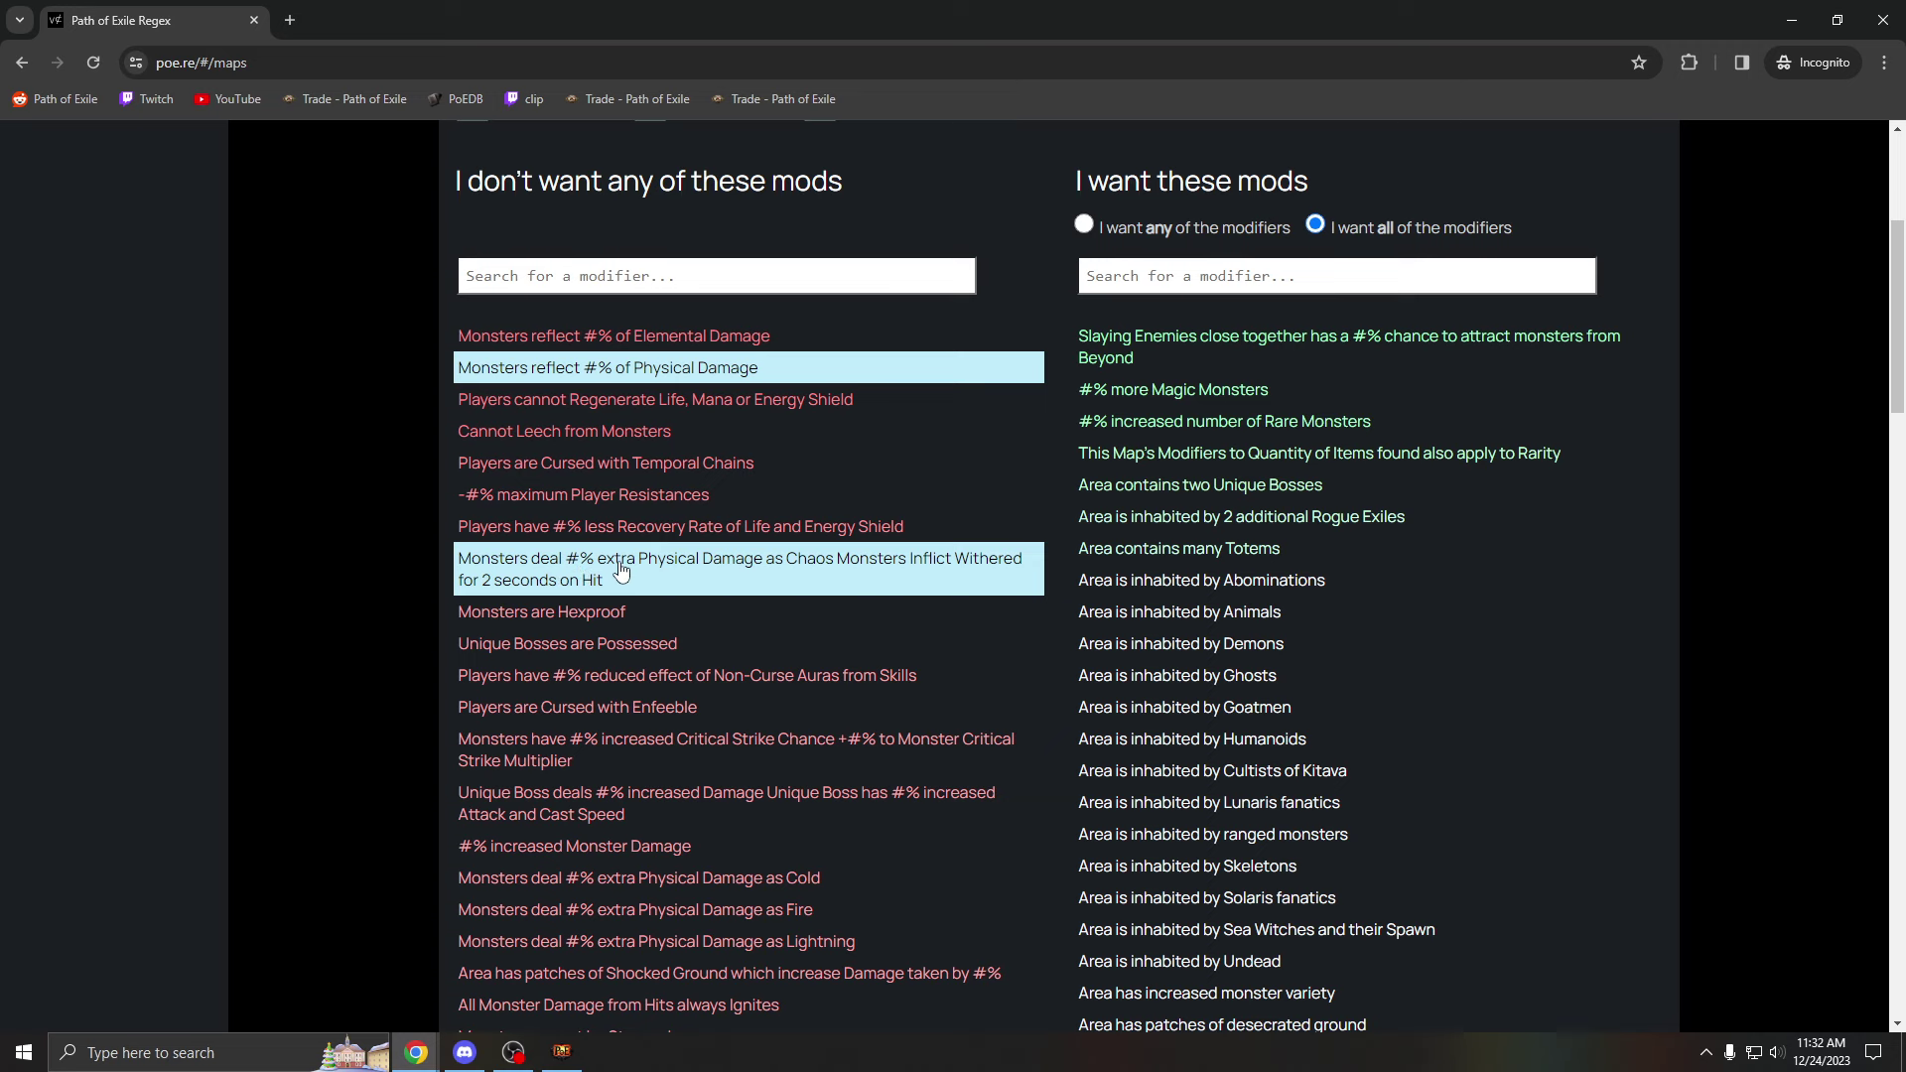
scroll(626, 596, up, 1)
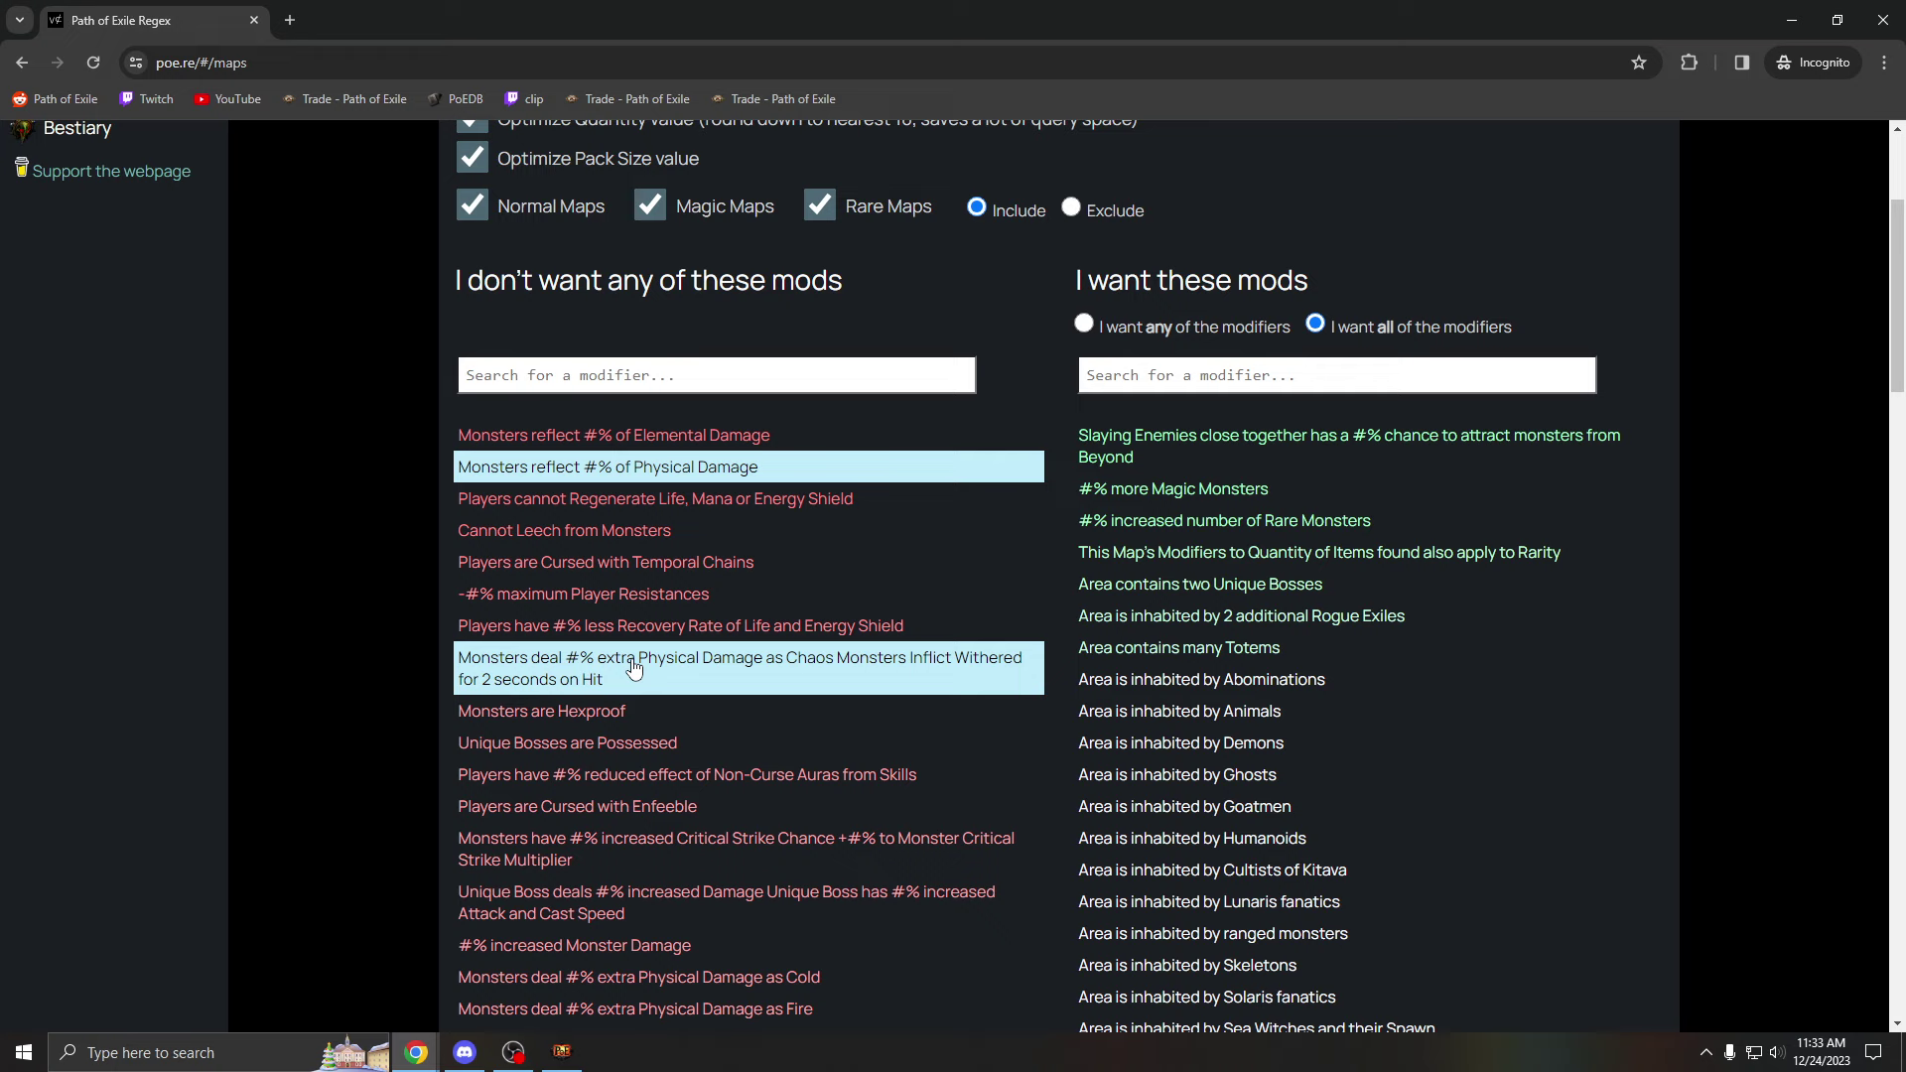
click(581, 676)
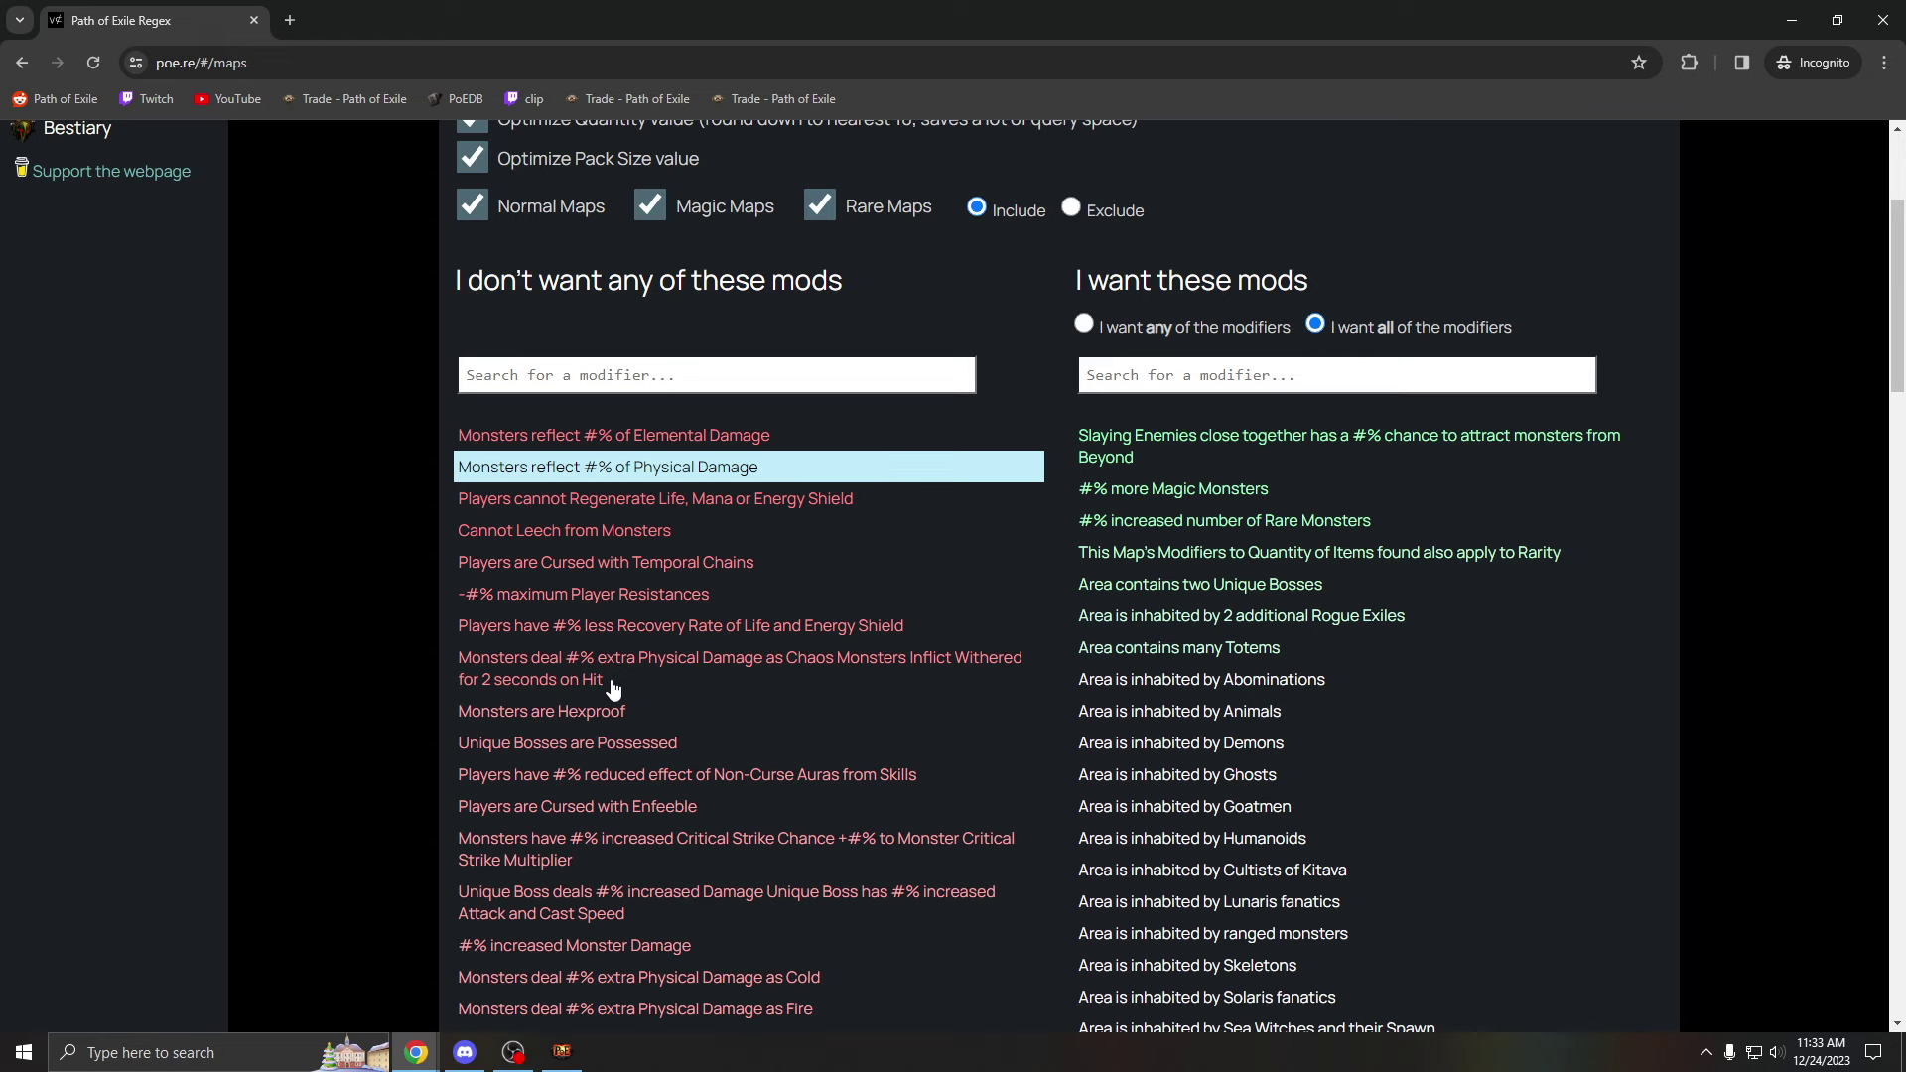
scroll(587, 688, down, 1)
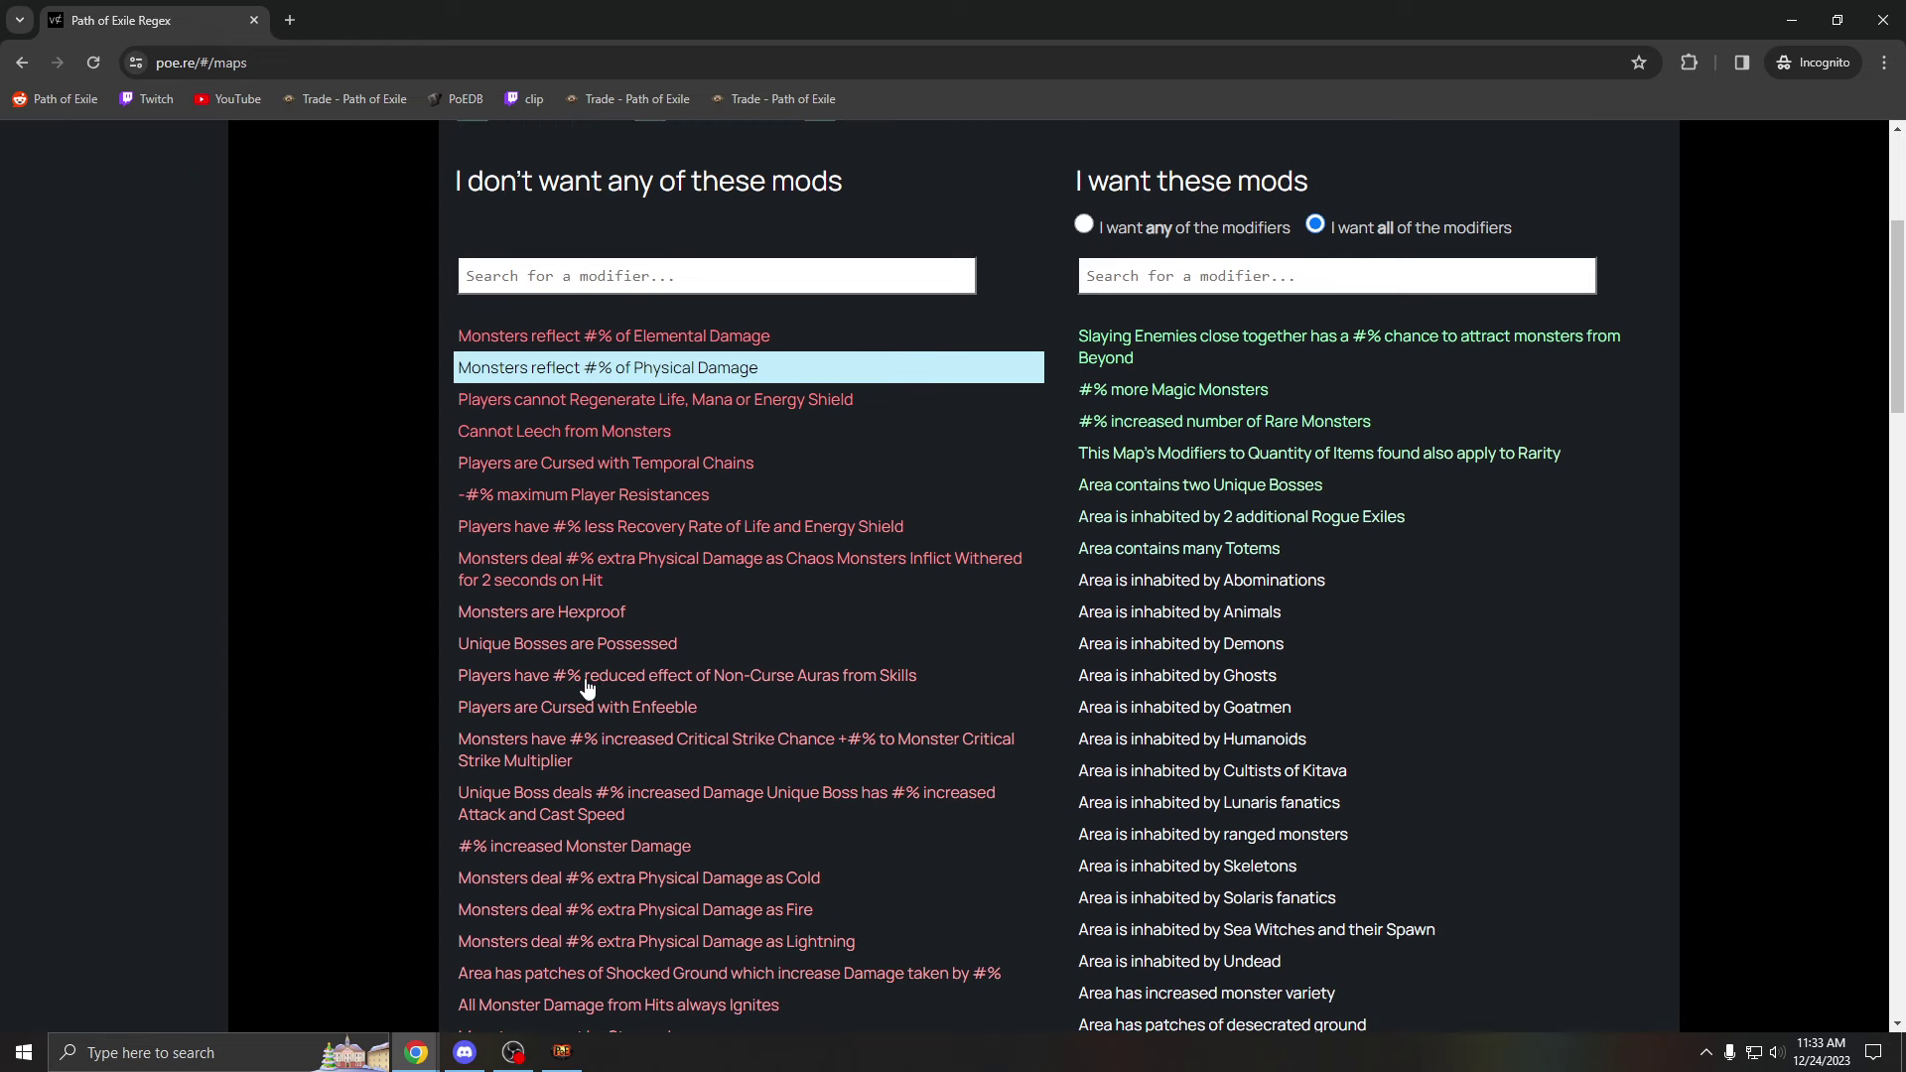
click(618, 593)
click(617, 578)
scroll(556, 566, down, 1)
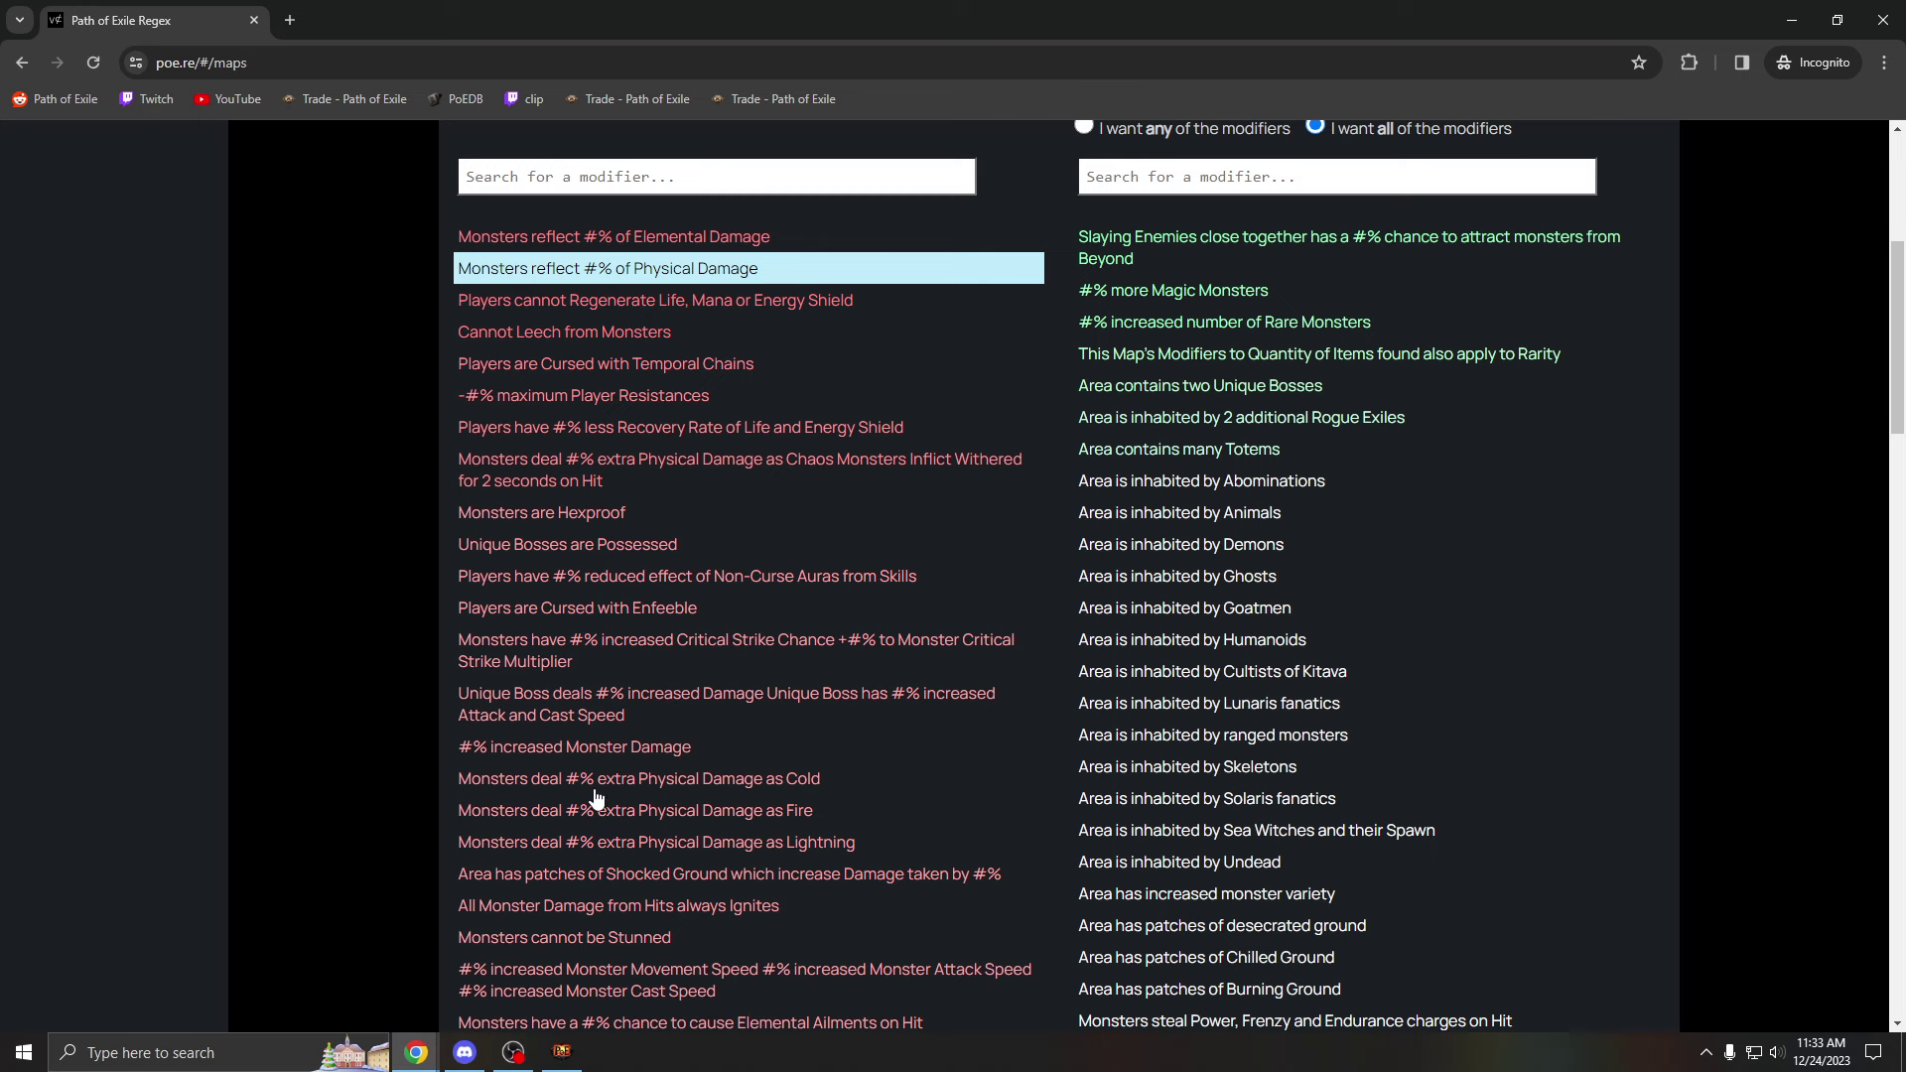
Exclude "Players have #% reduced effect of Non-Curse Auras from Skills" in the unwanted mods list.
click(701, 584)
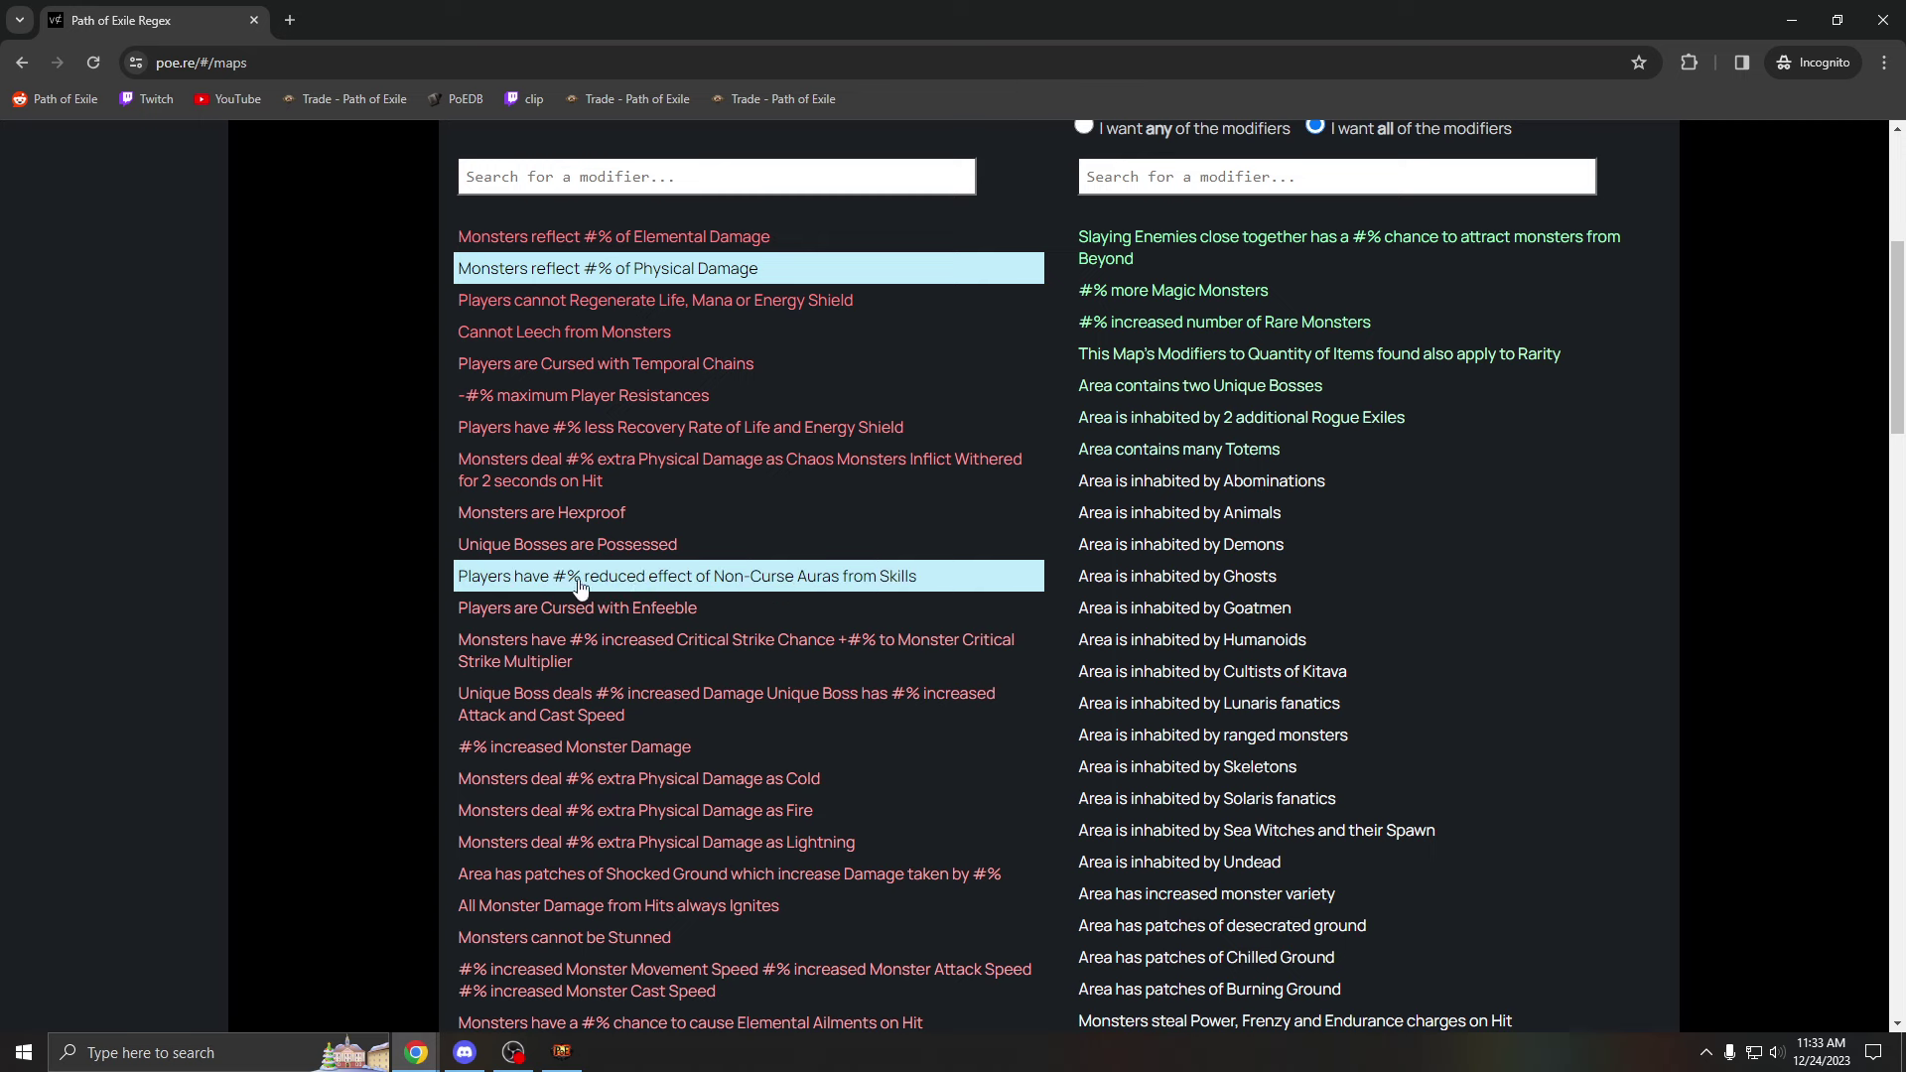
scroll(666, 732, up, 2)
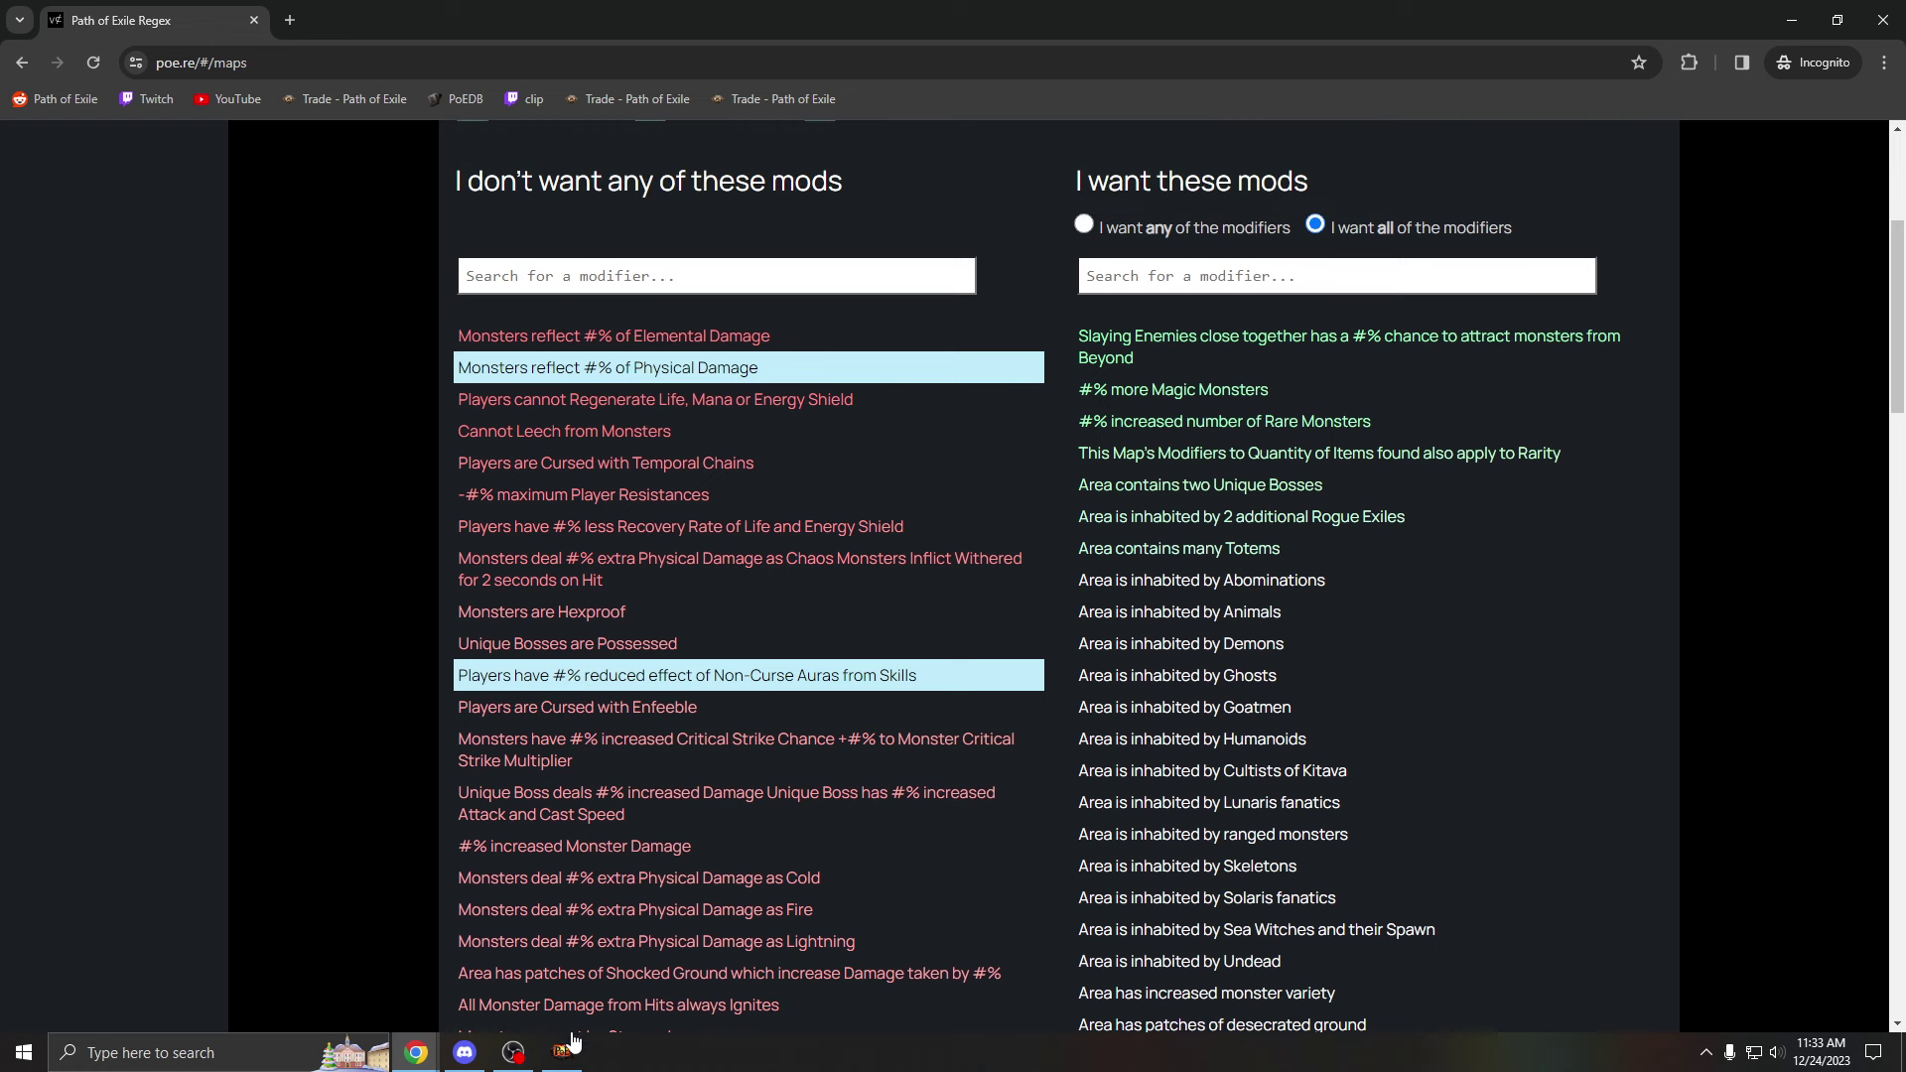
Switch to Path of Exile and examine the upper part of the atlas skill tree.
click(562, 1051)
key(g)
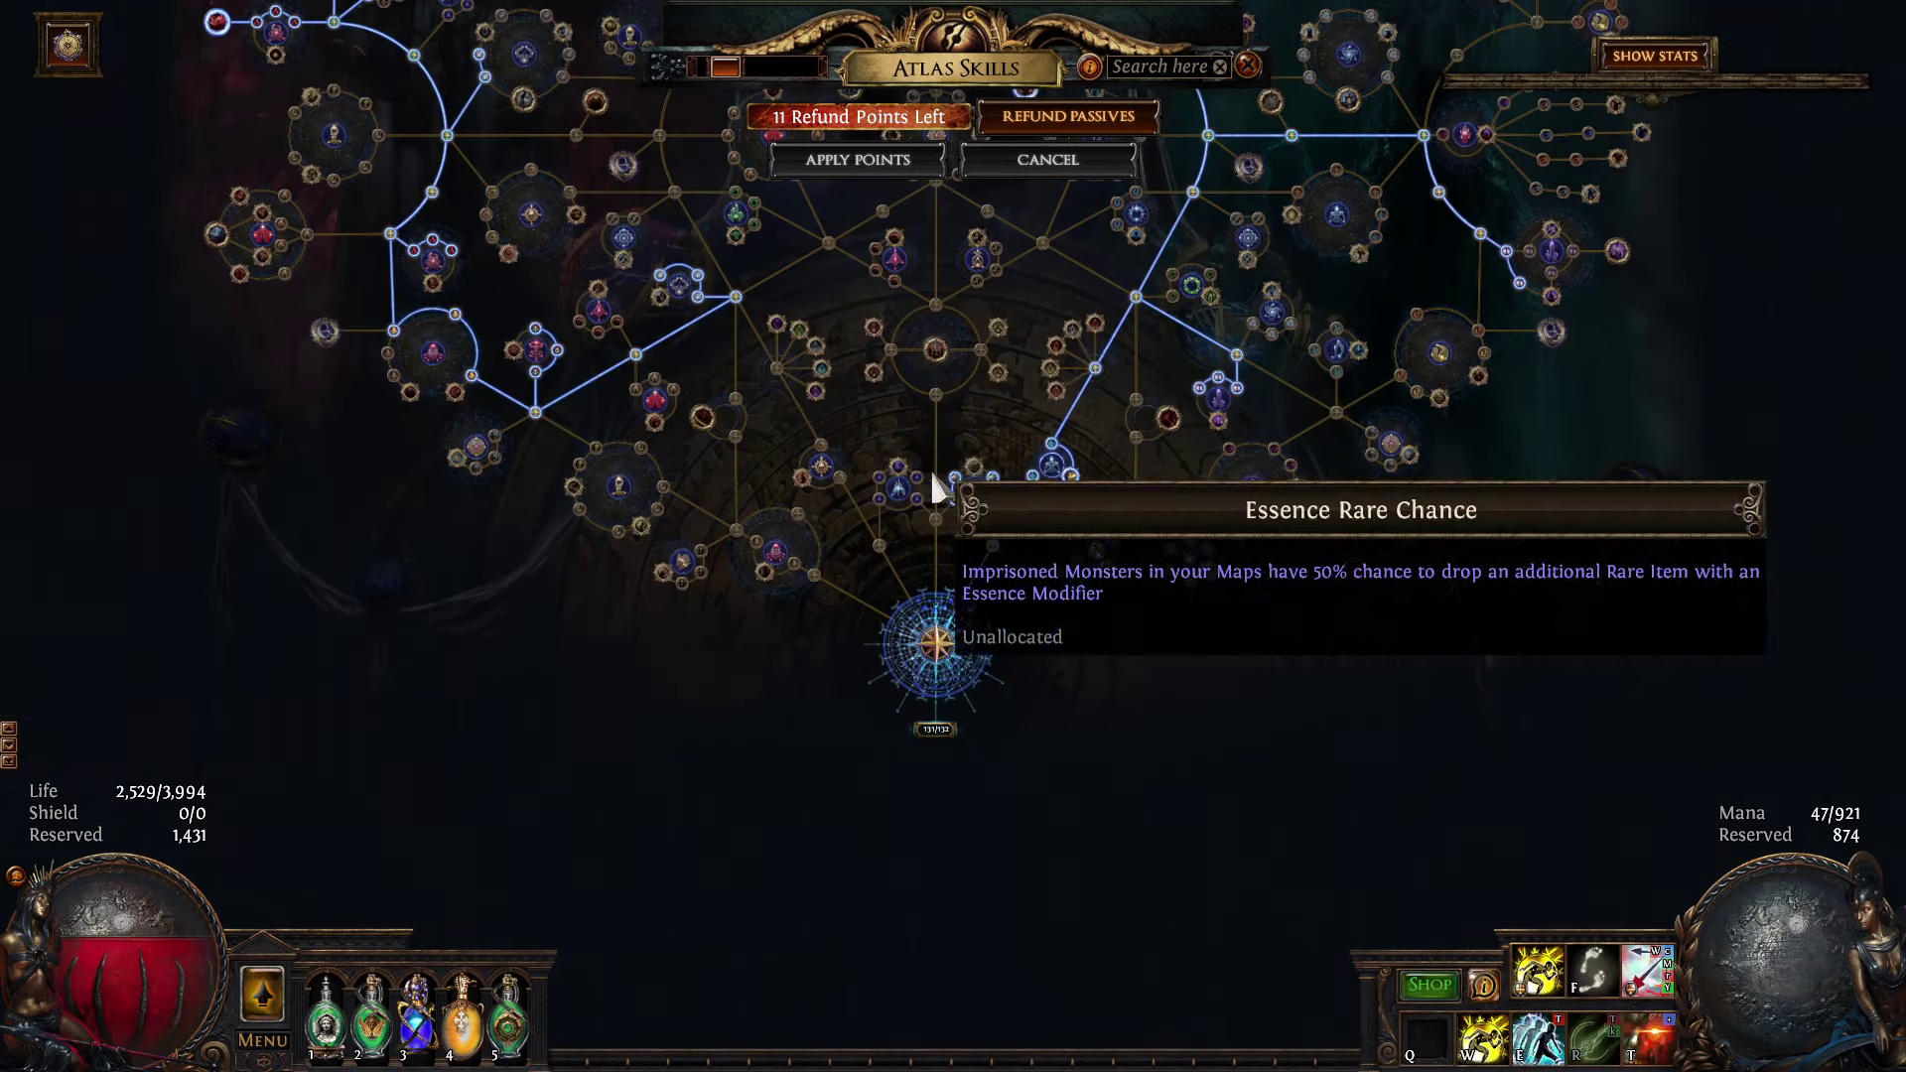
scroll(950, 445, up, 3)
scroll(658, 701, up, 2)
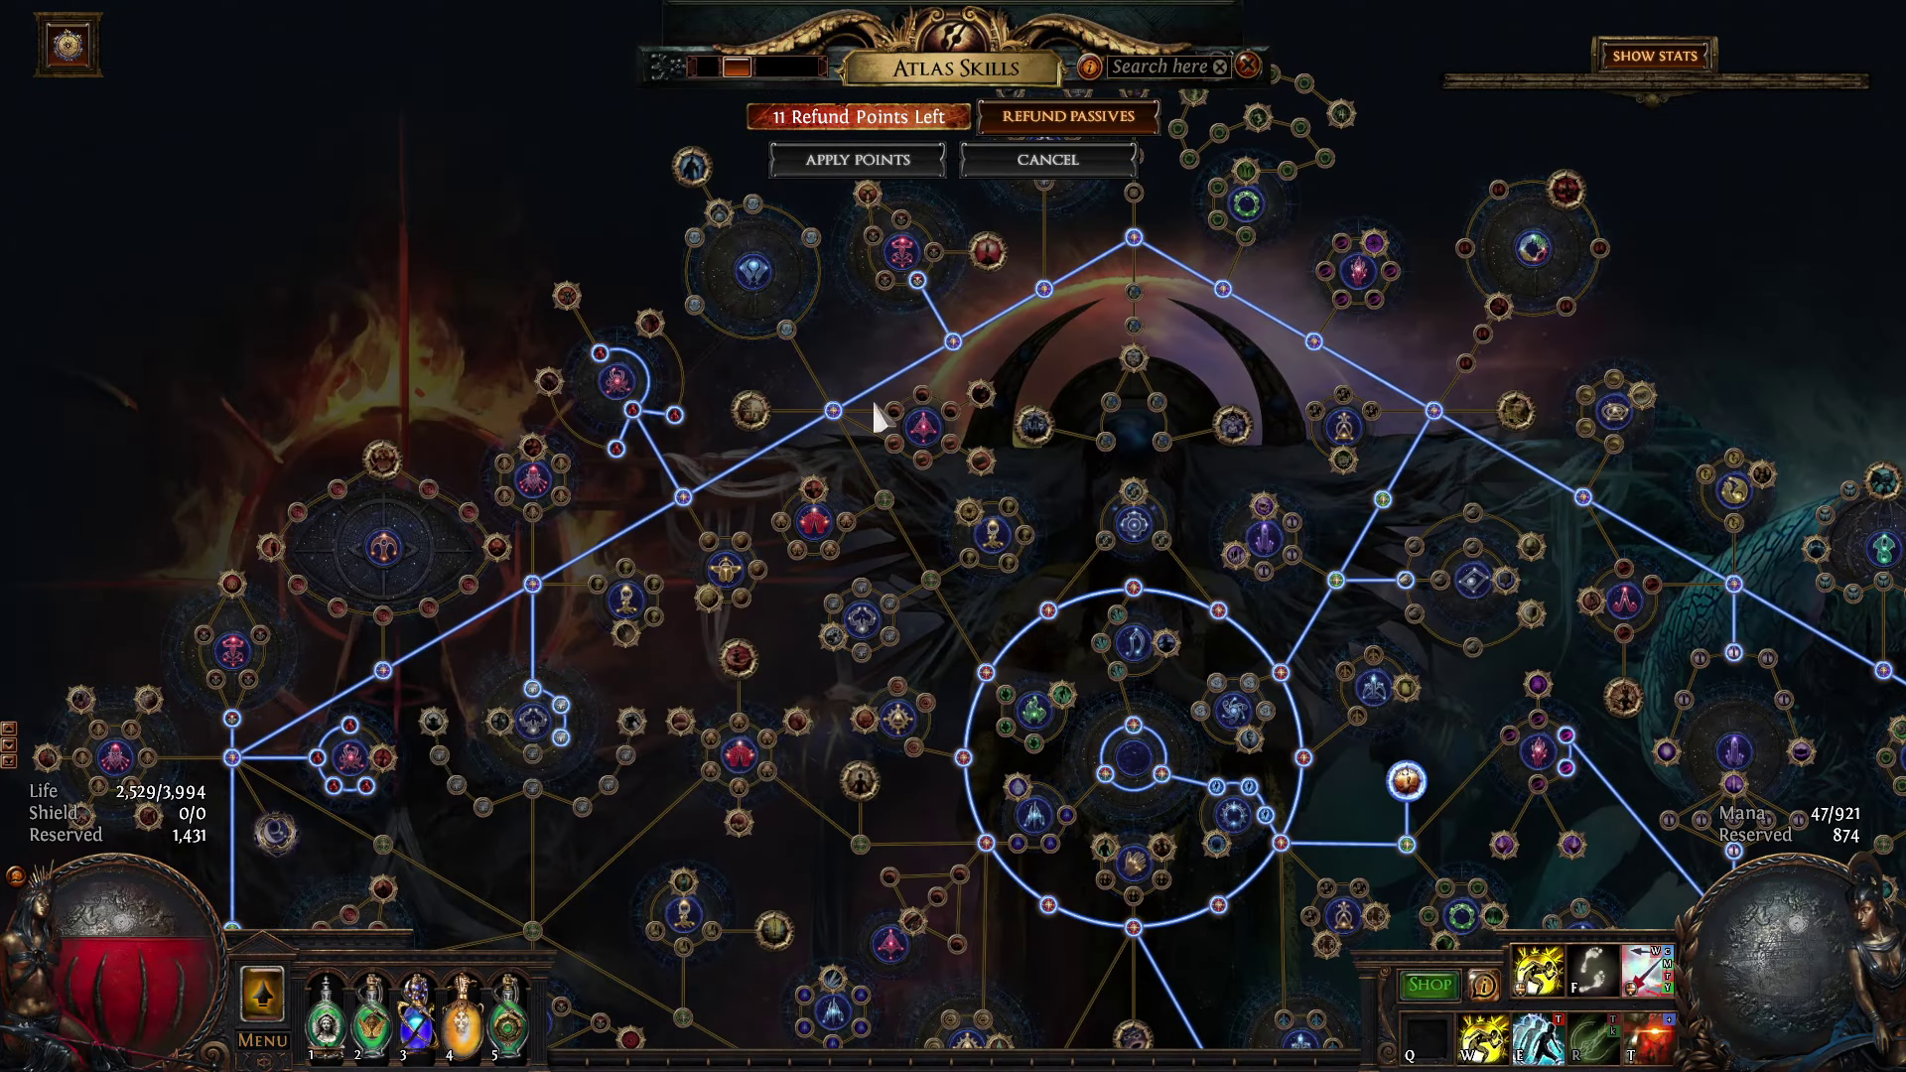
drag(1383, 435, 1251, 402)
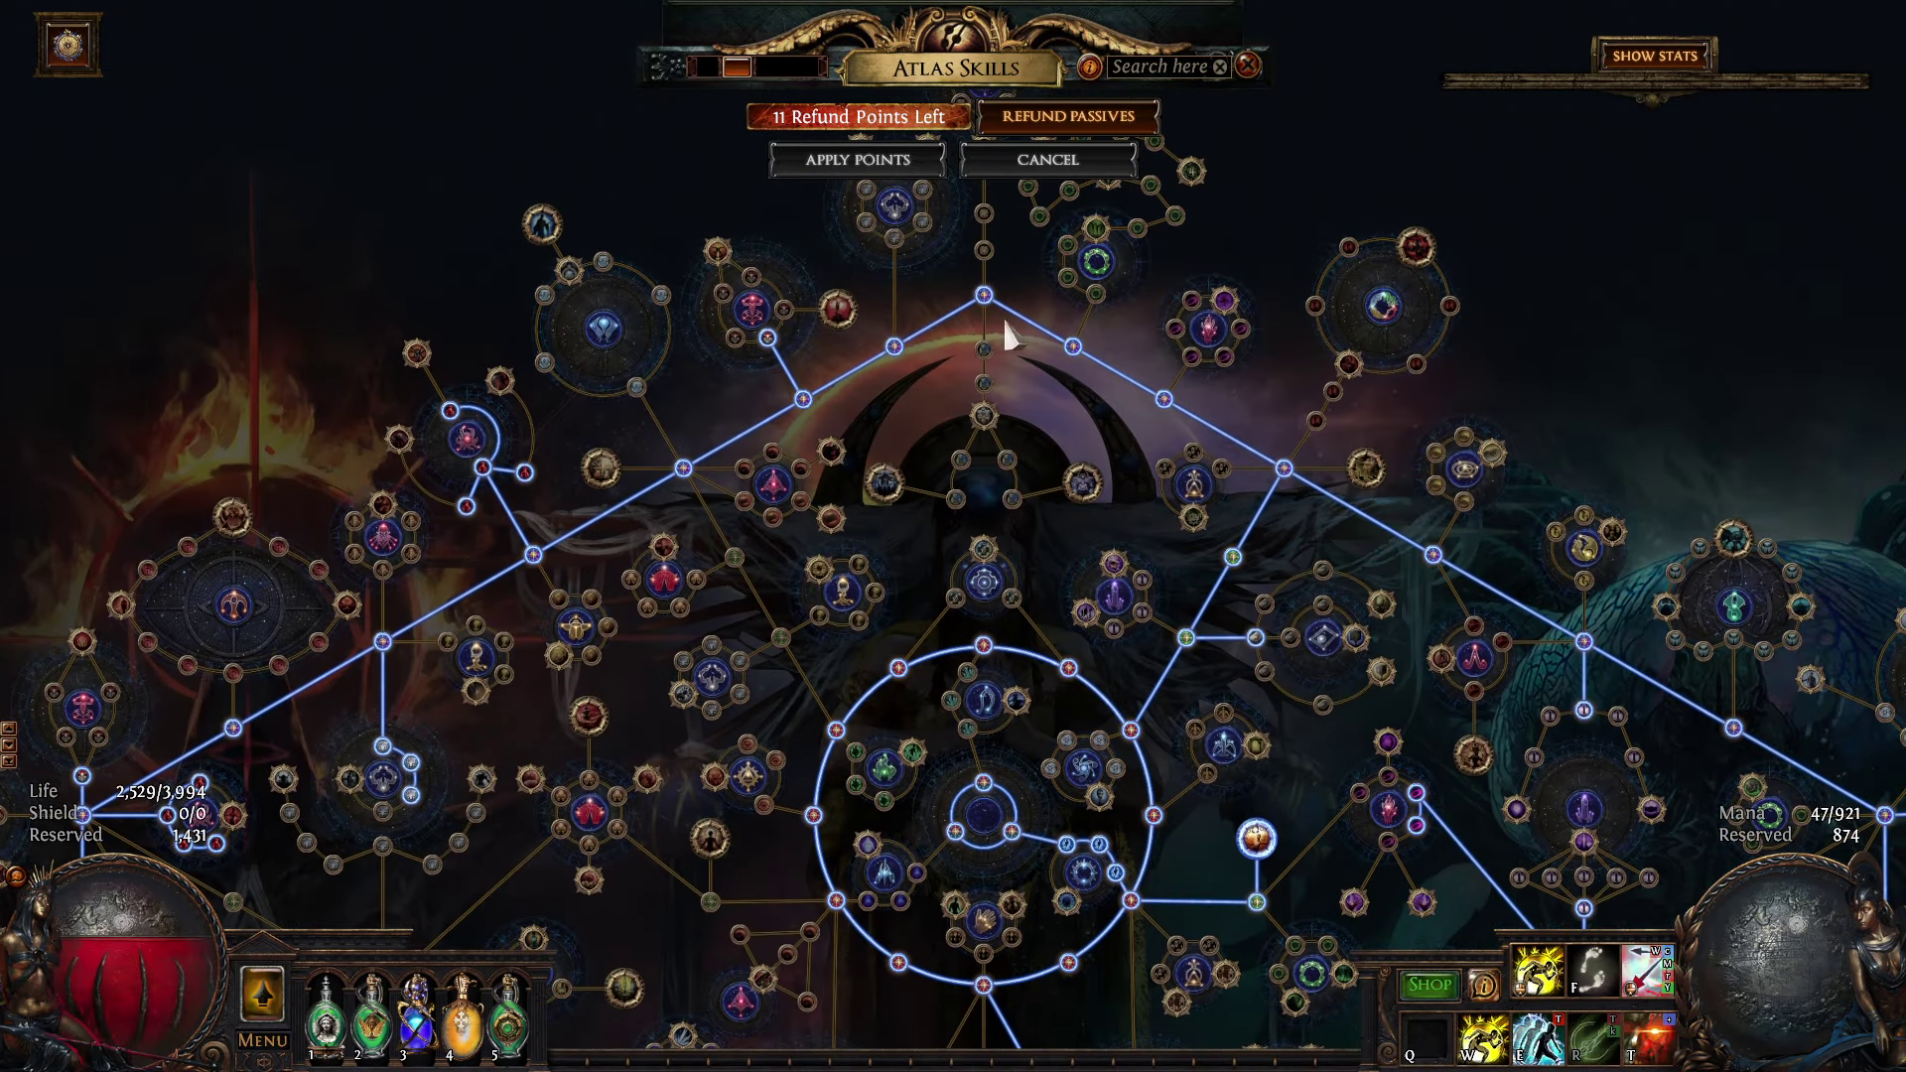
Return to the regex page and exclude the modifier for increased Monster Movement Speed, Attack Speed and Cast Speed.
key(alt+Tab)
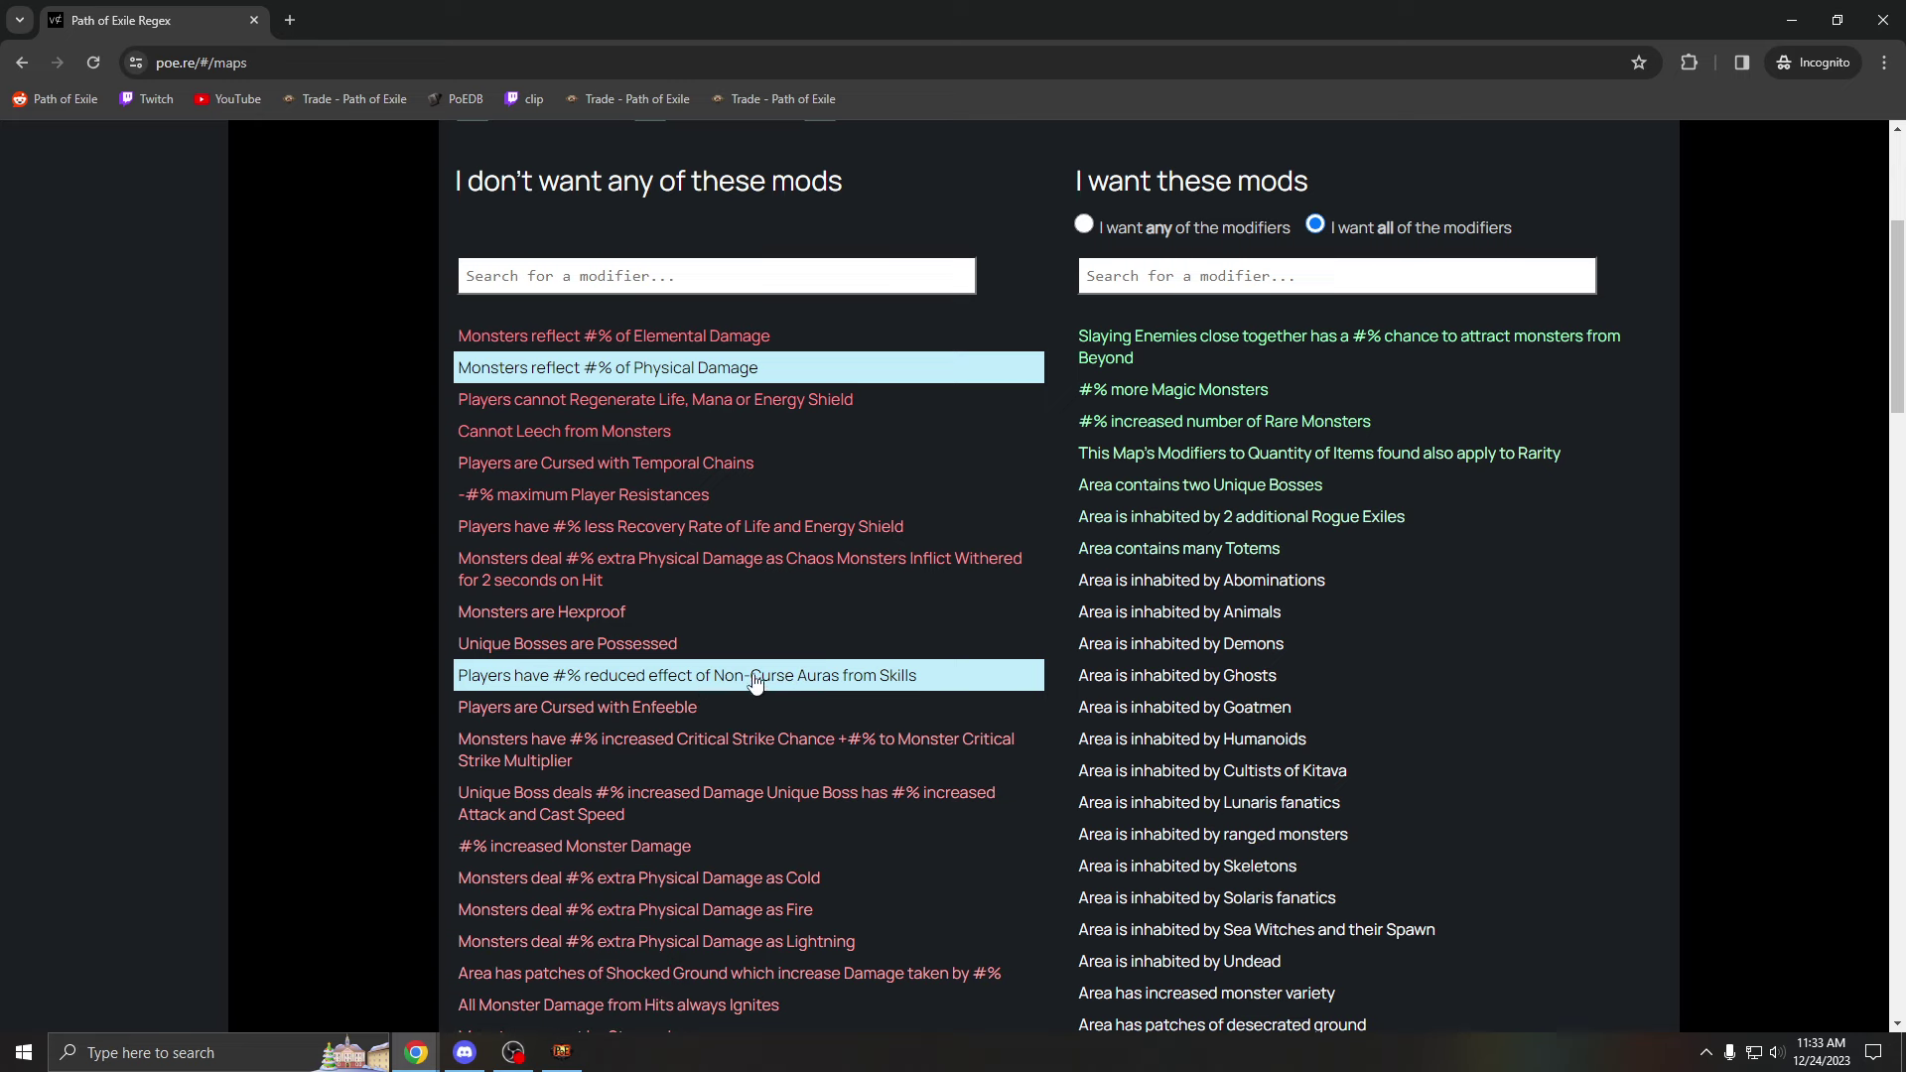
scroll(755, 682, down, 2)
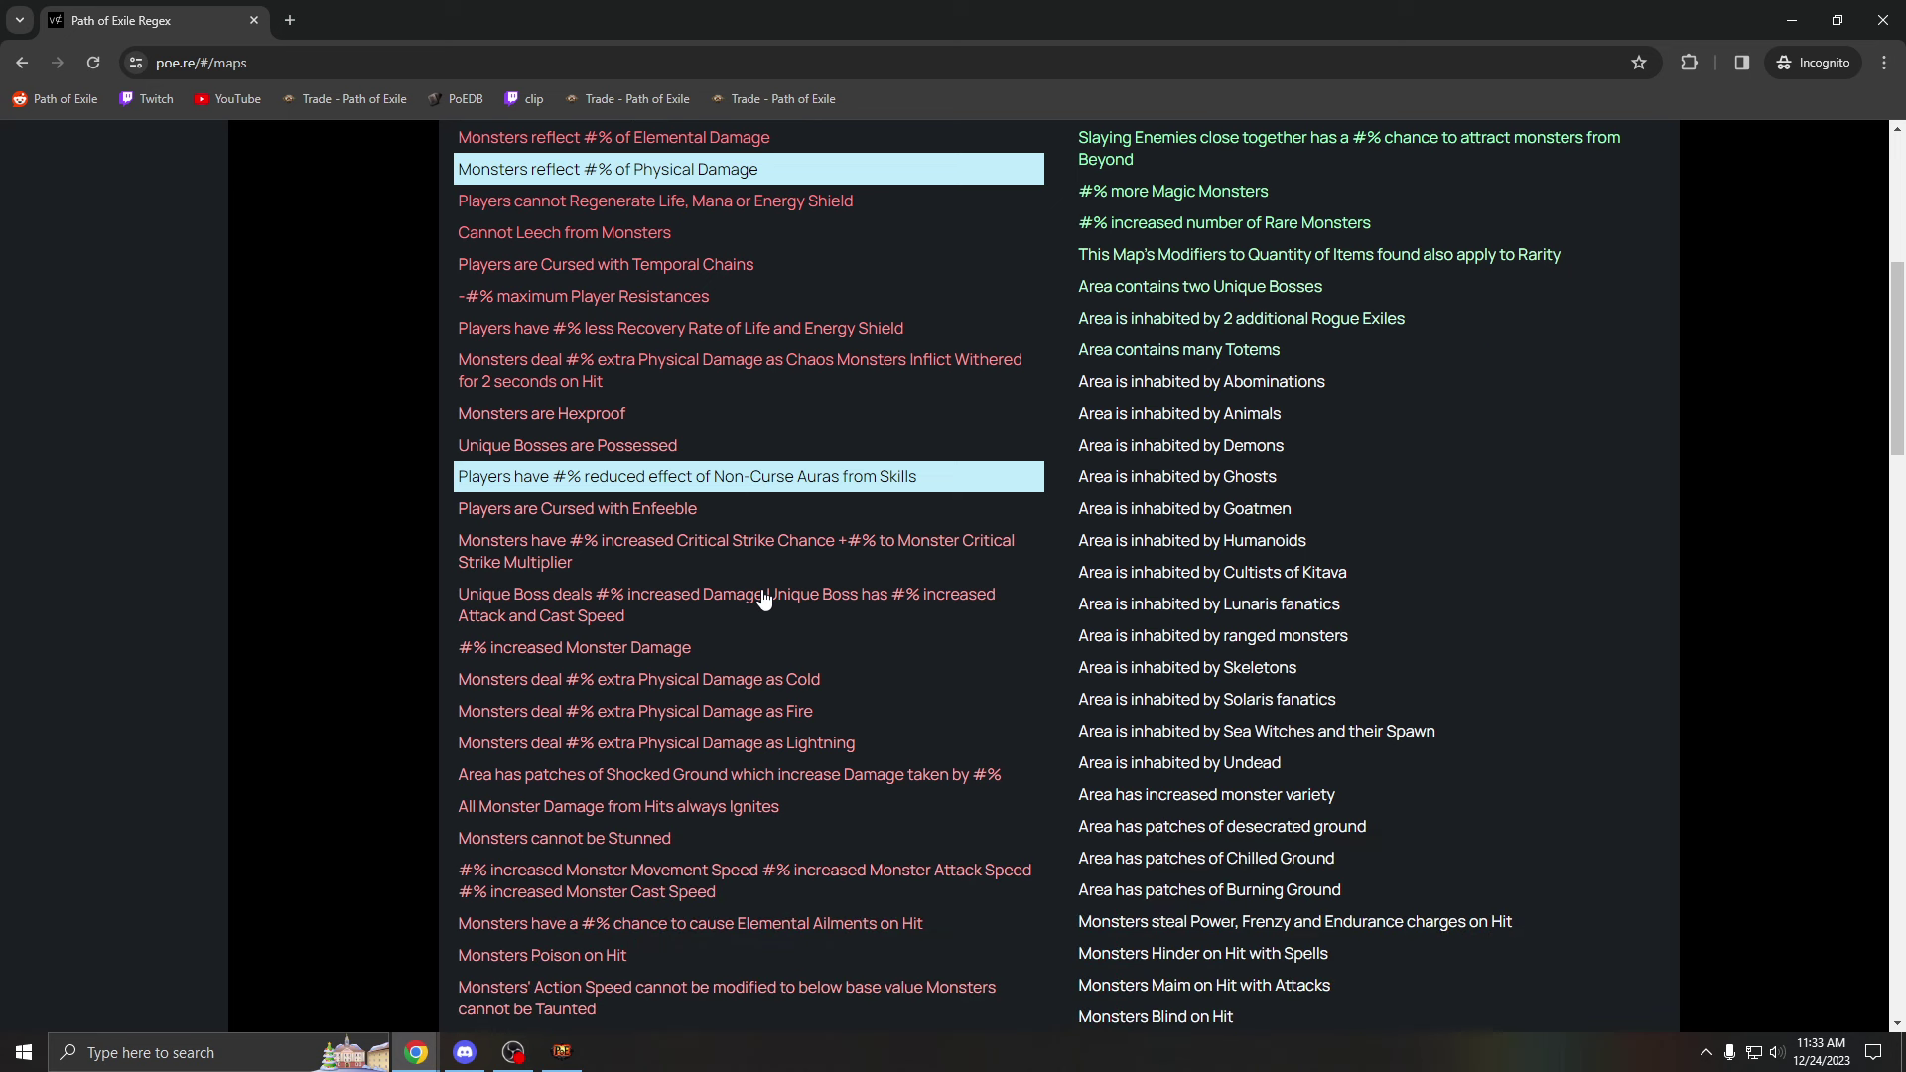
scroll(721, 608, down, 1)
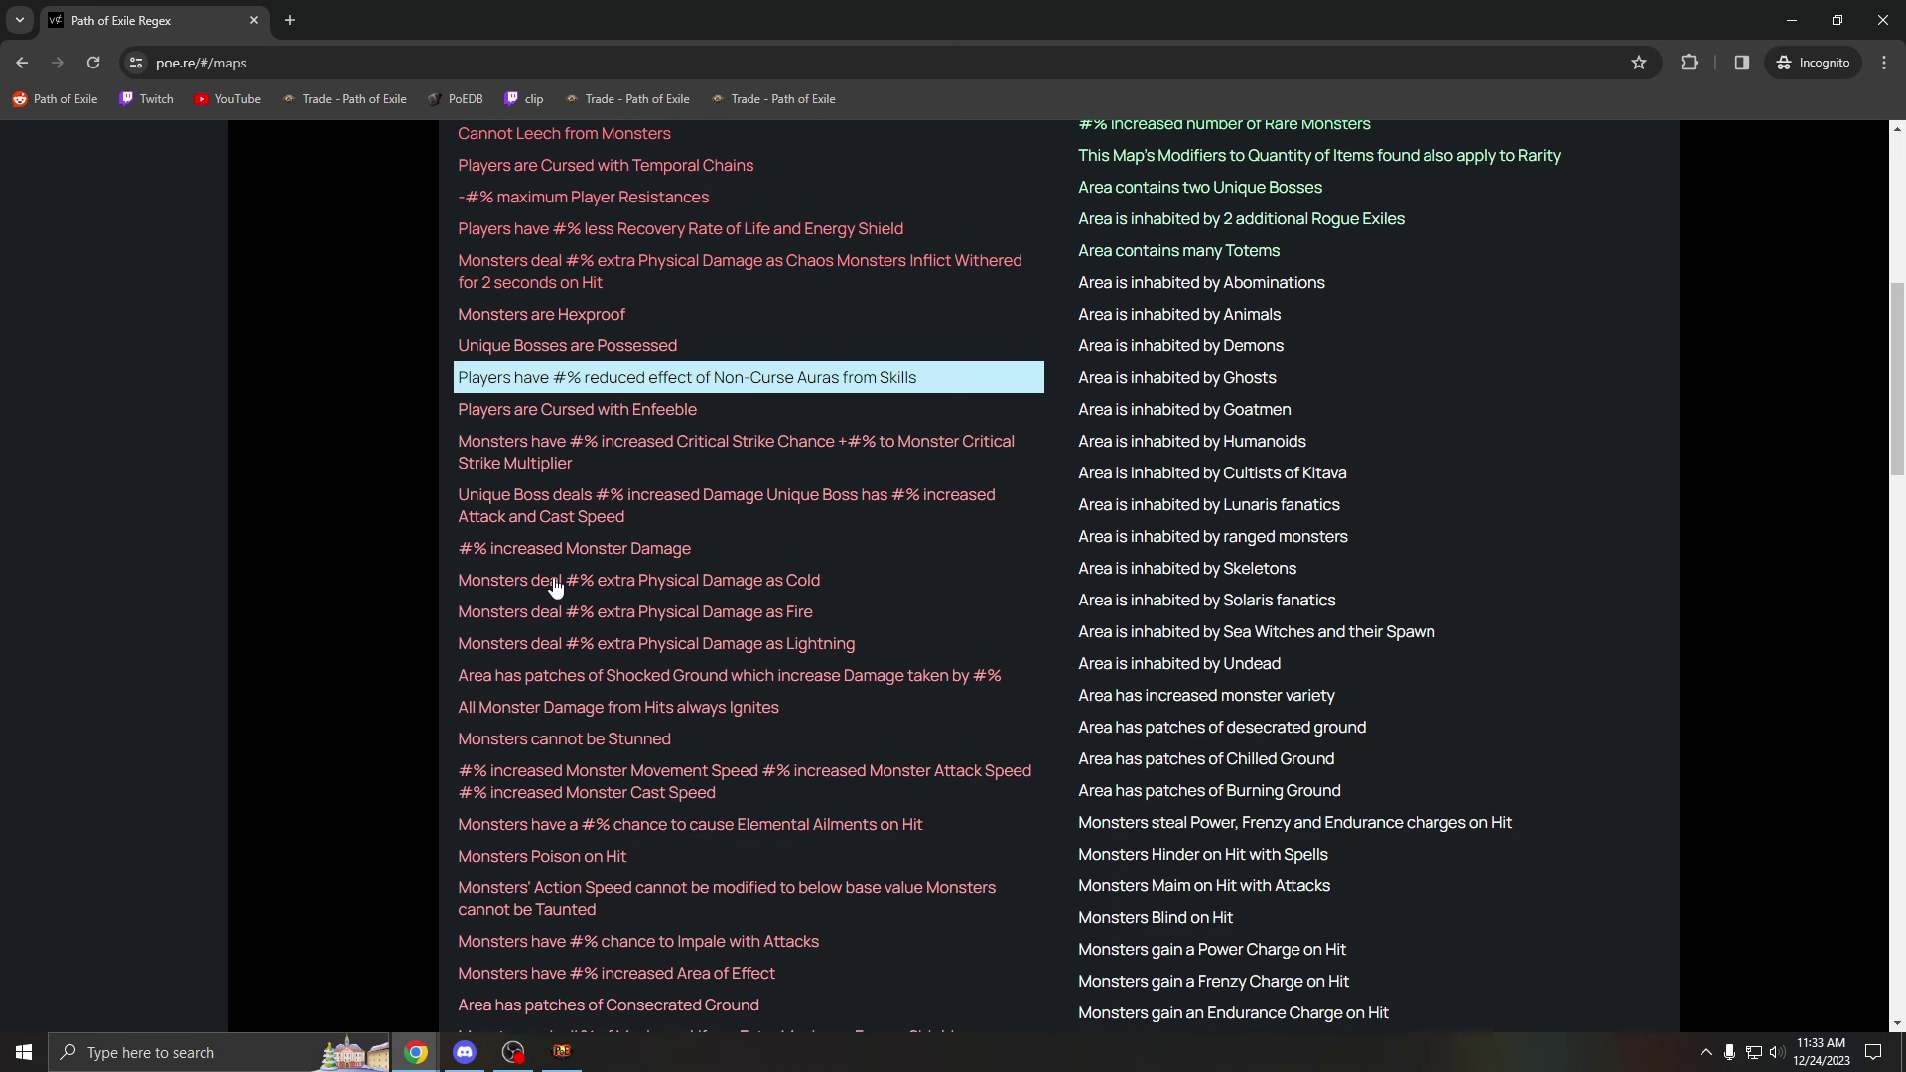
scroll(720, 670, down, 2)
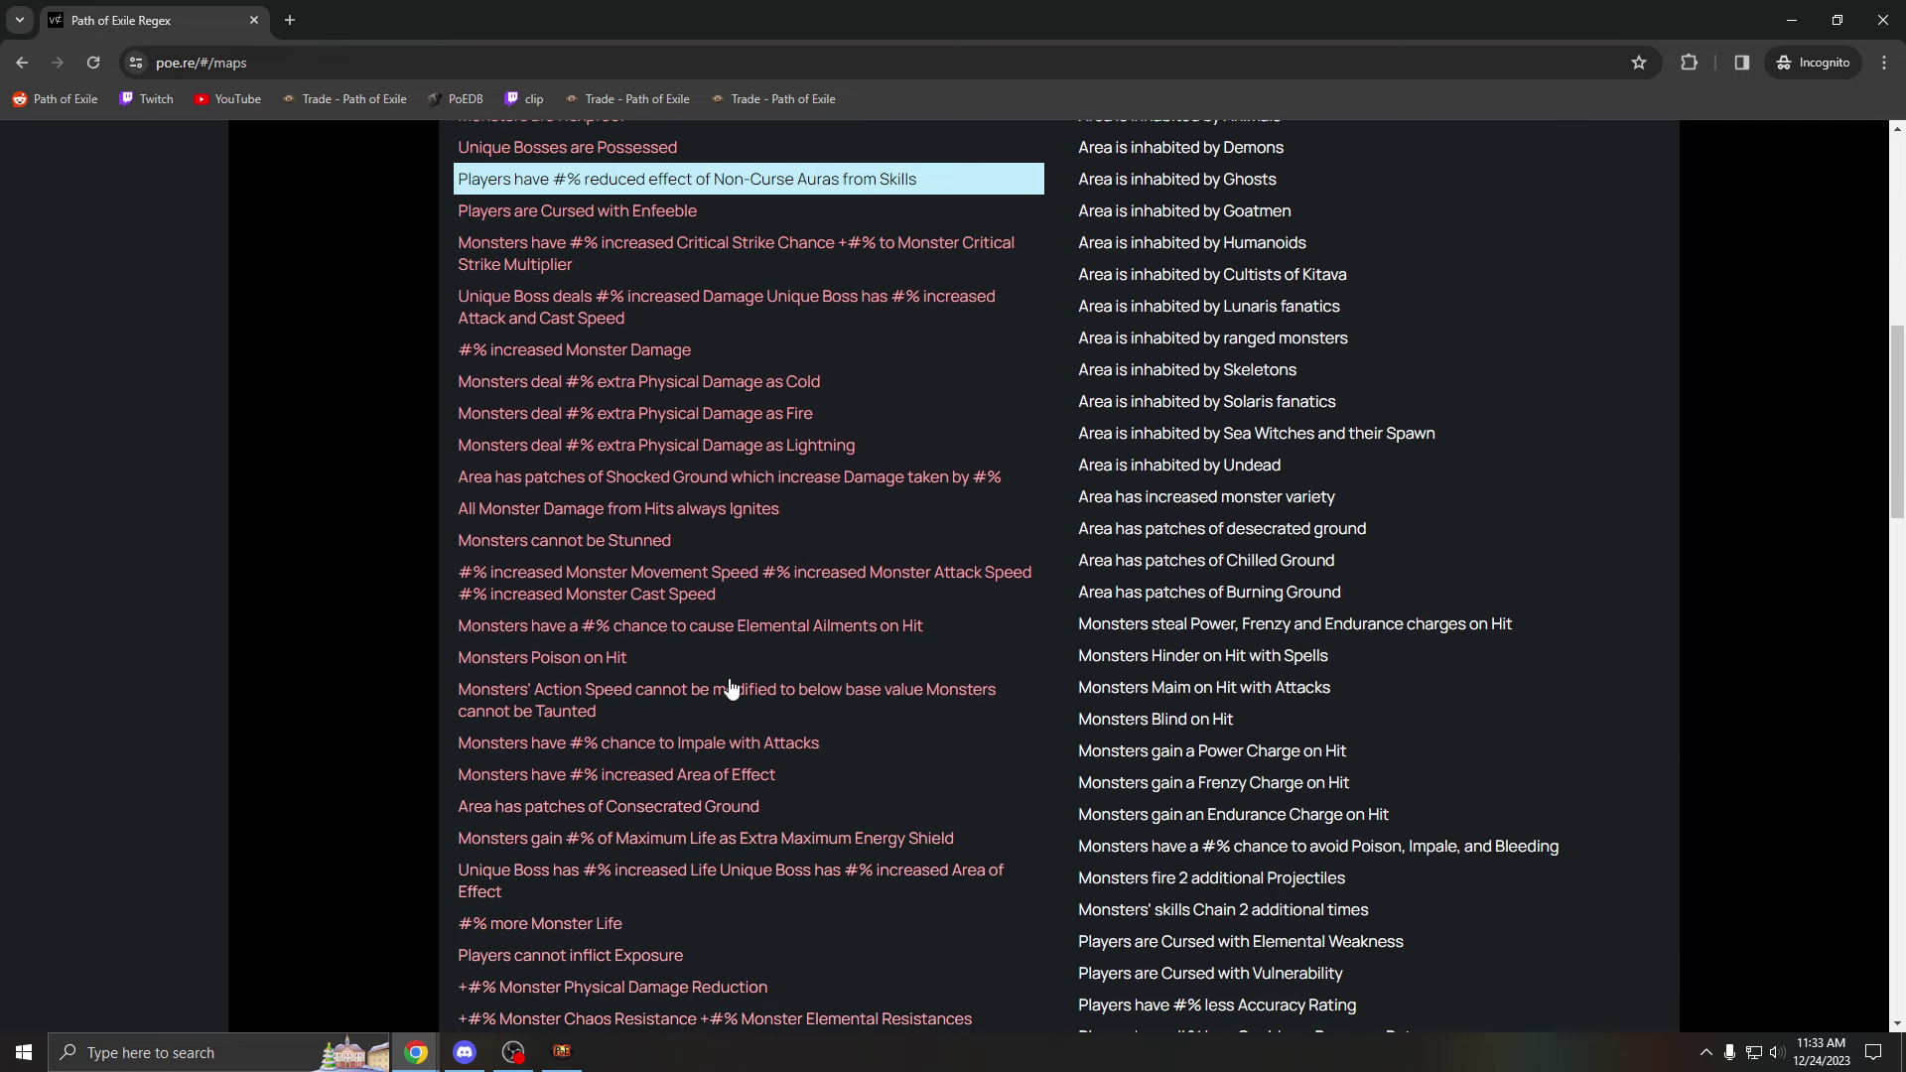
click(552, 601)
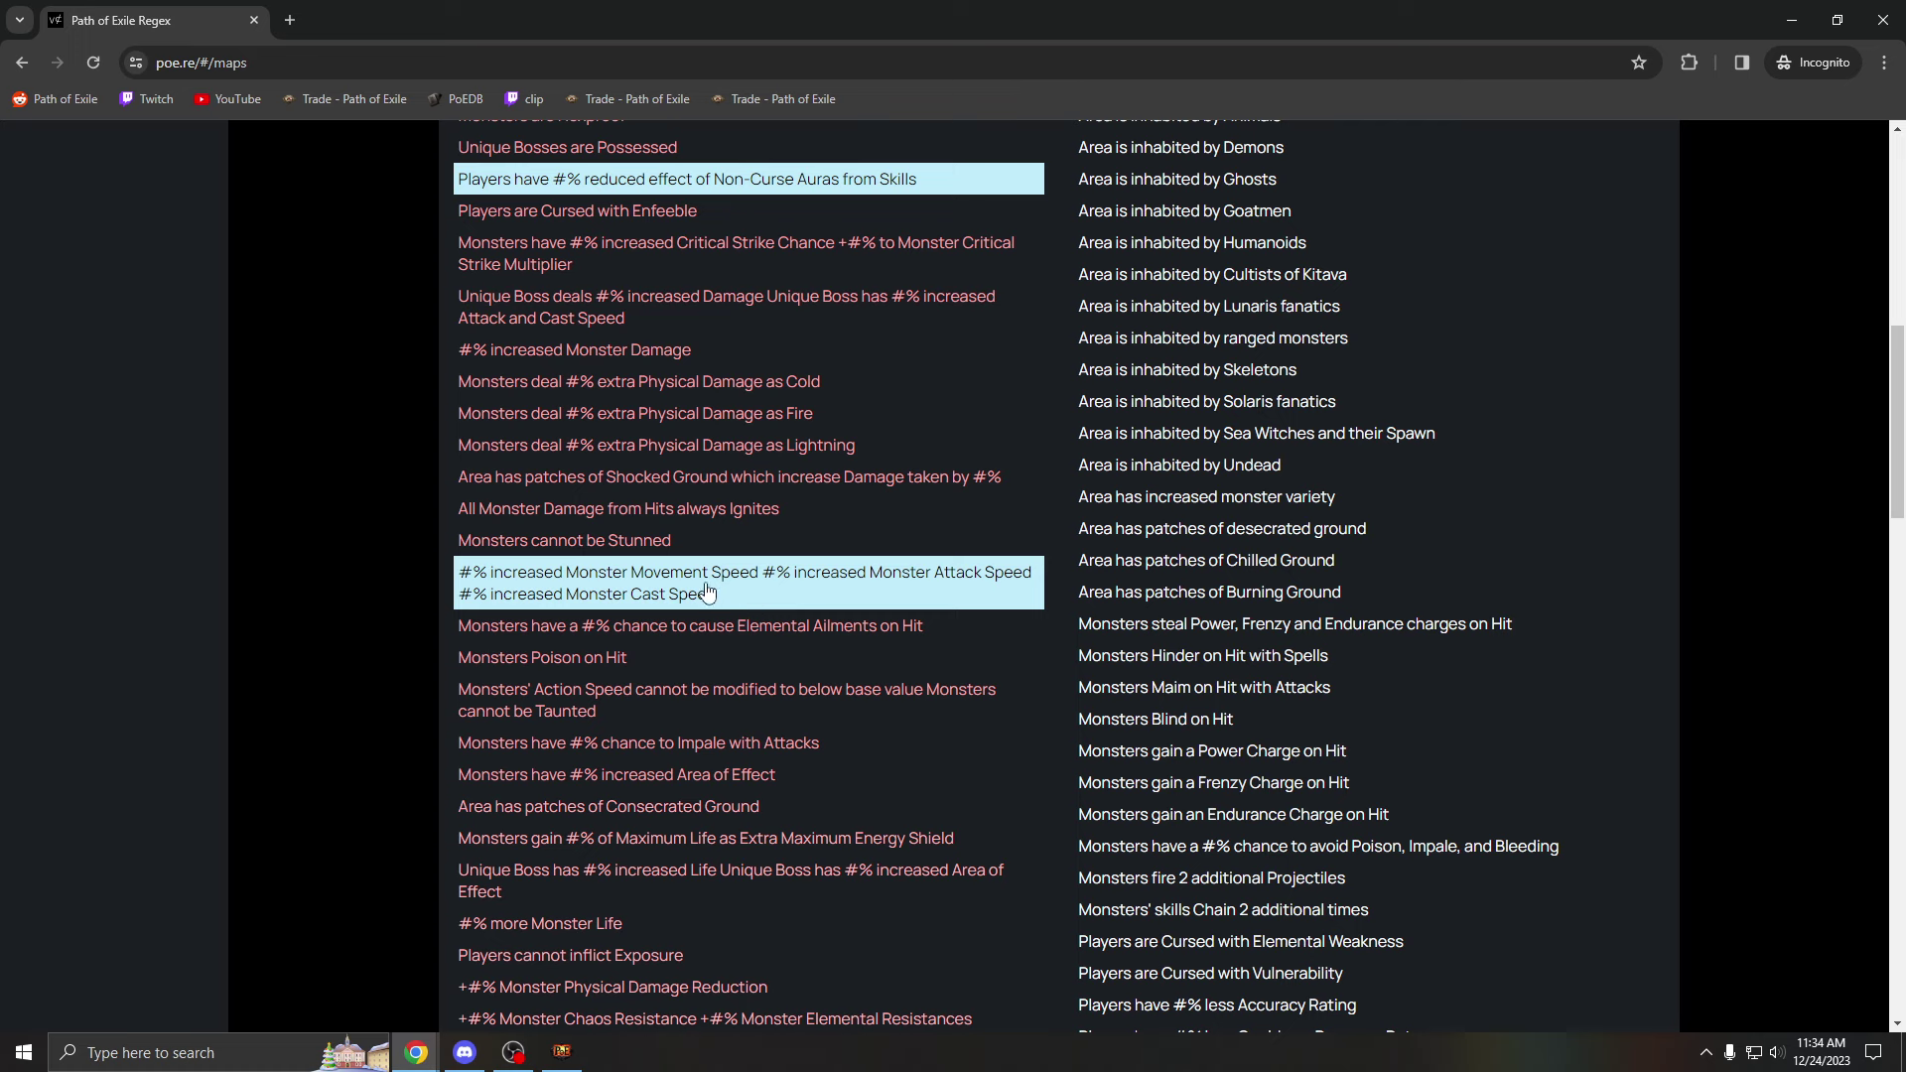
click(622, 590)
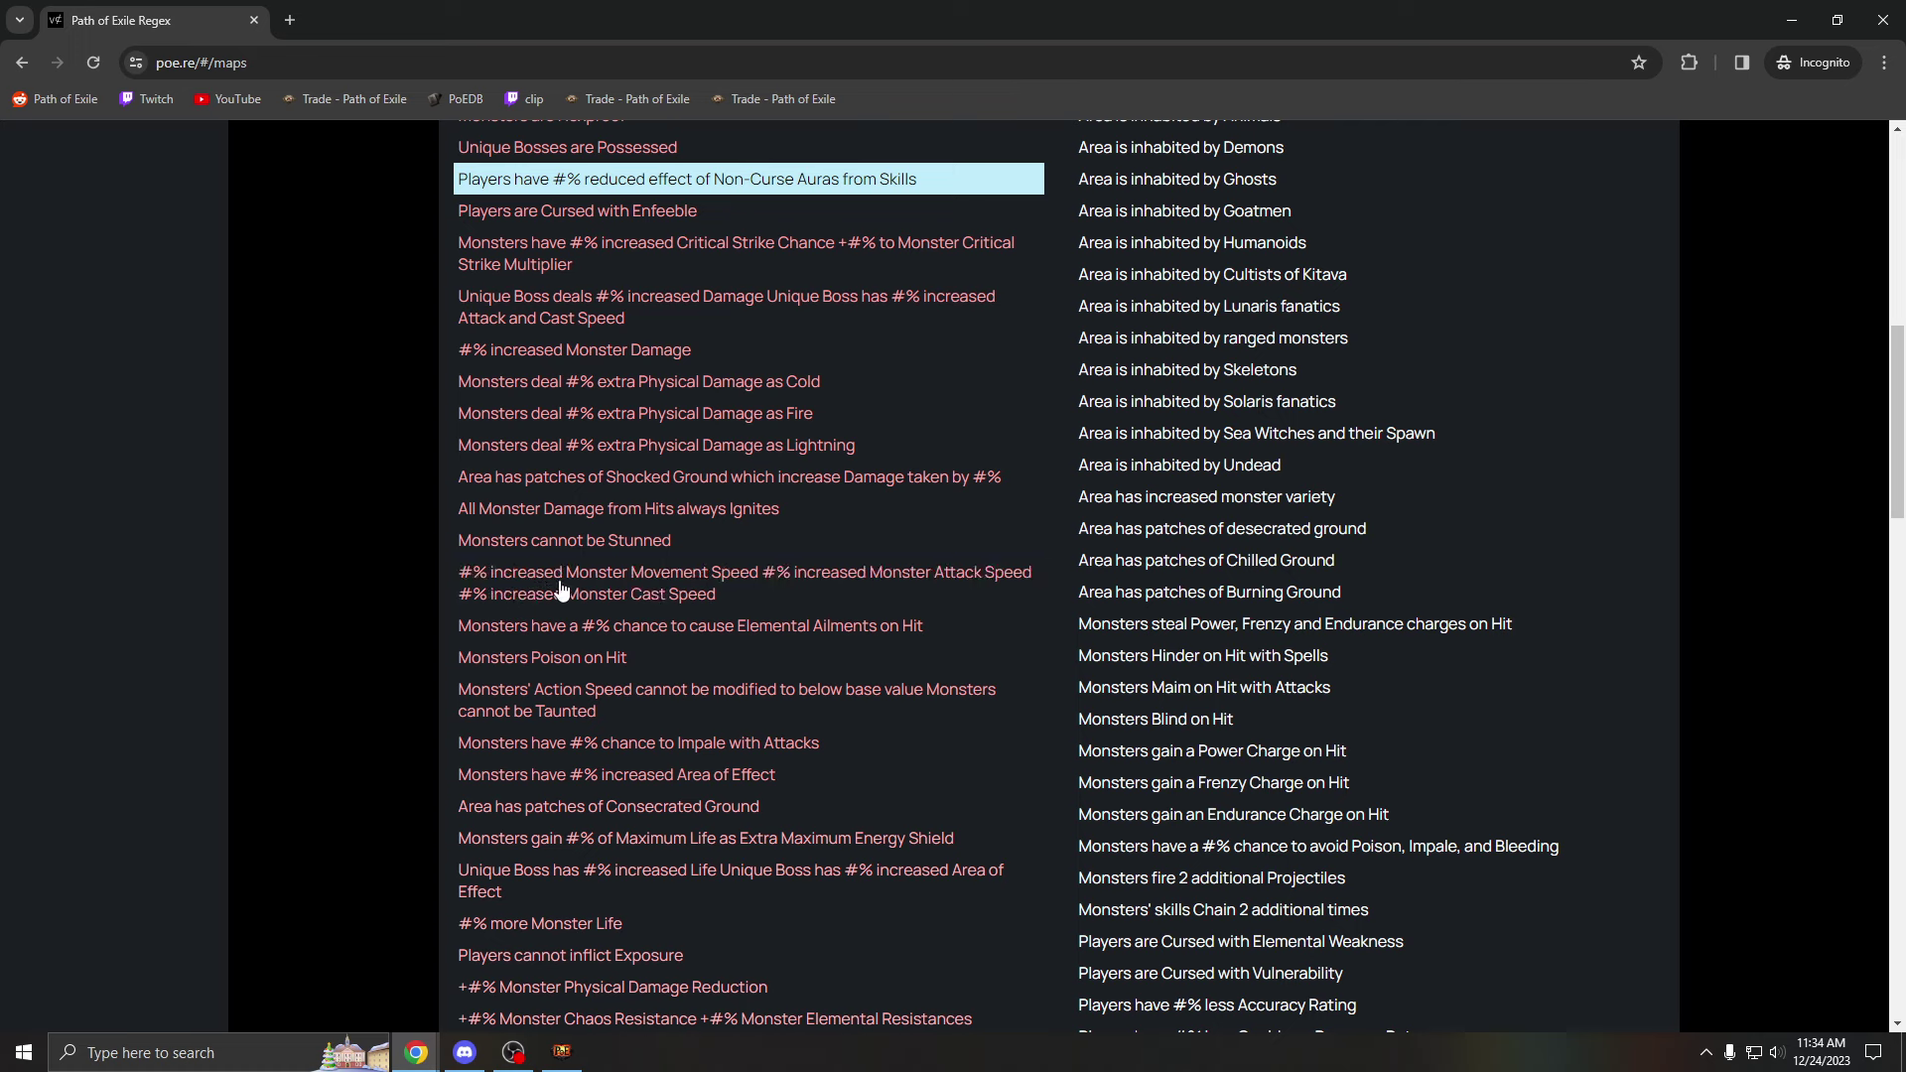
click(681, 588)
Try excluding the Monster Chaos and Elemental Resistances modifier, checking Elemental Mastery on the character's passive tree in Path of Exile, and deselect it on the regex page.
scroll(695, 606, down, 2)
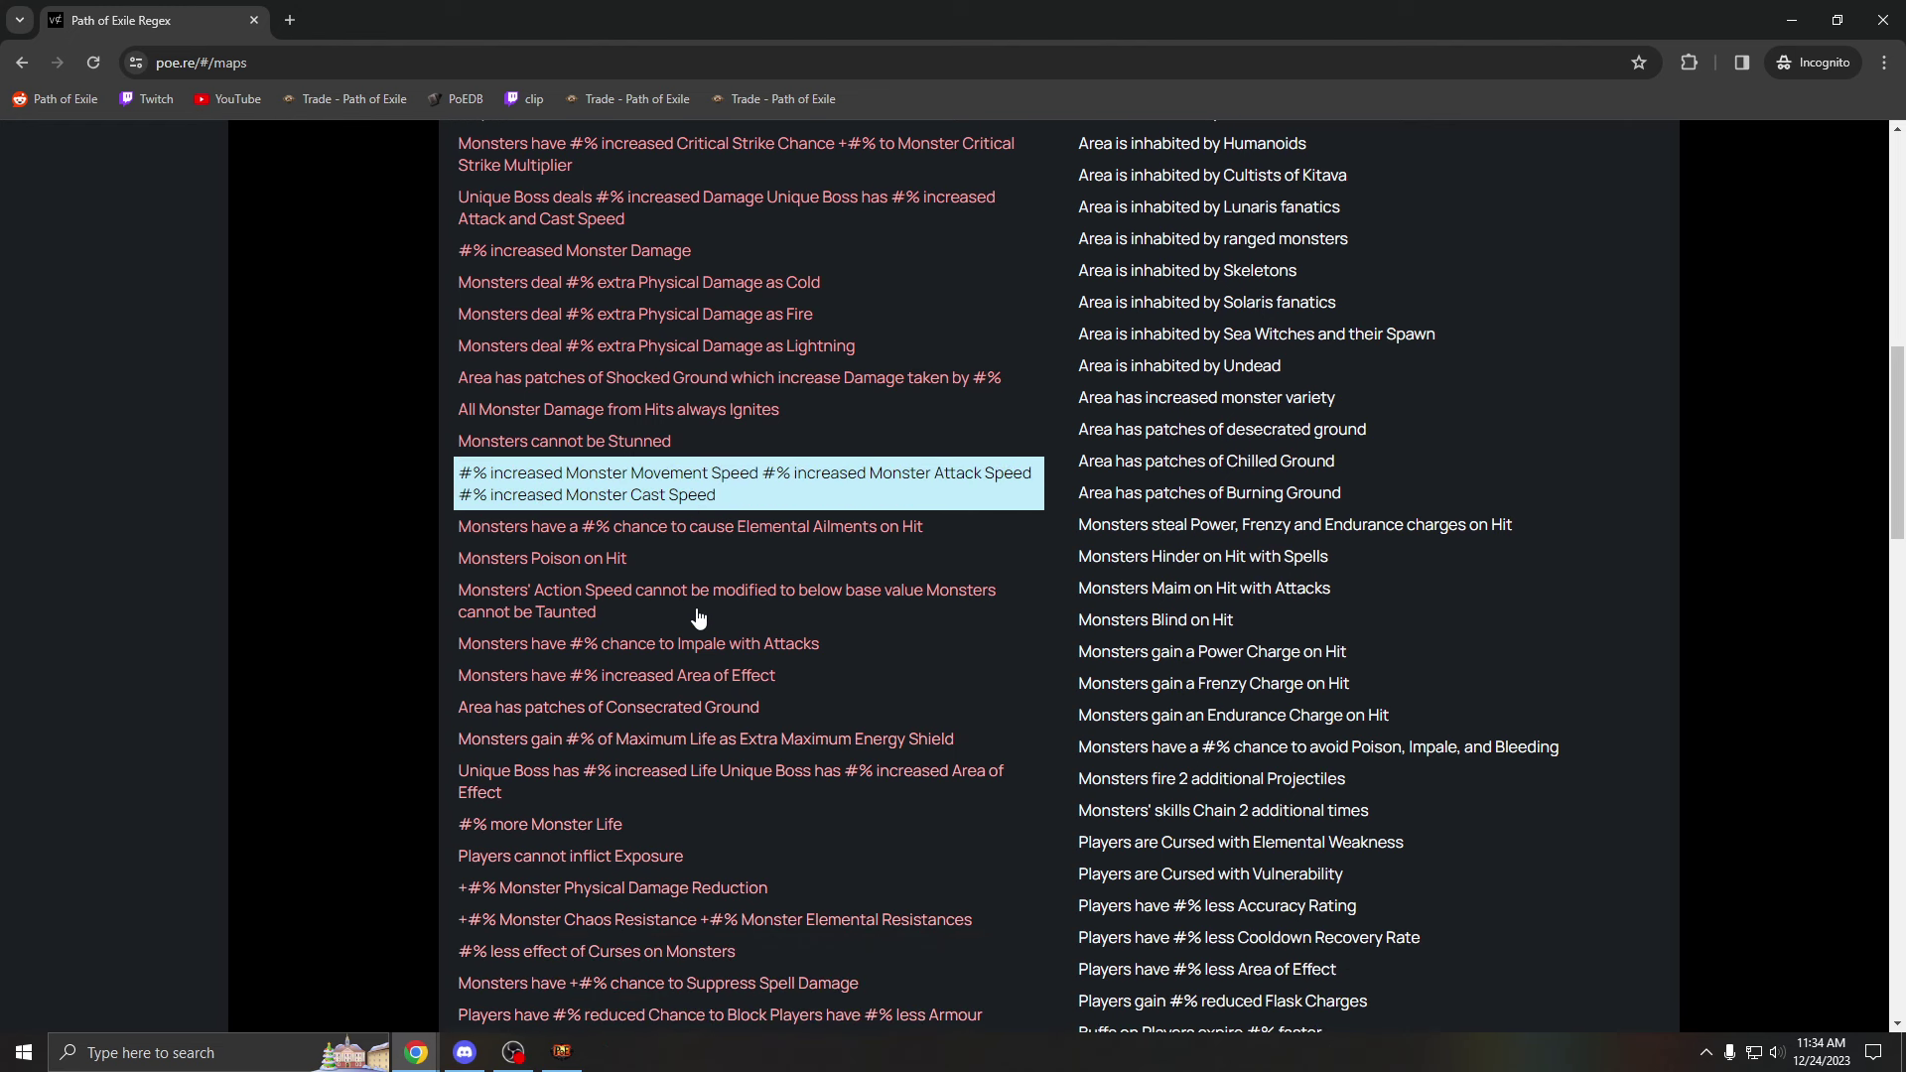
scroll(698, 617, down, 2)
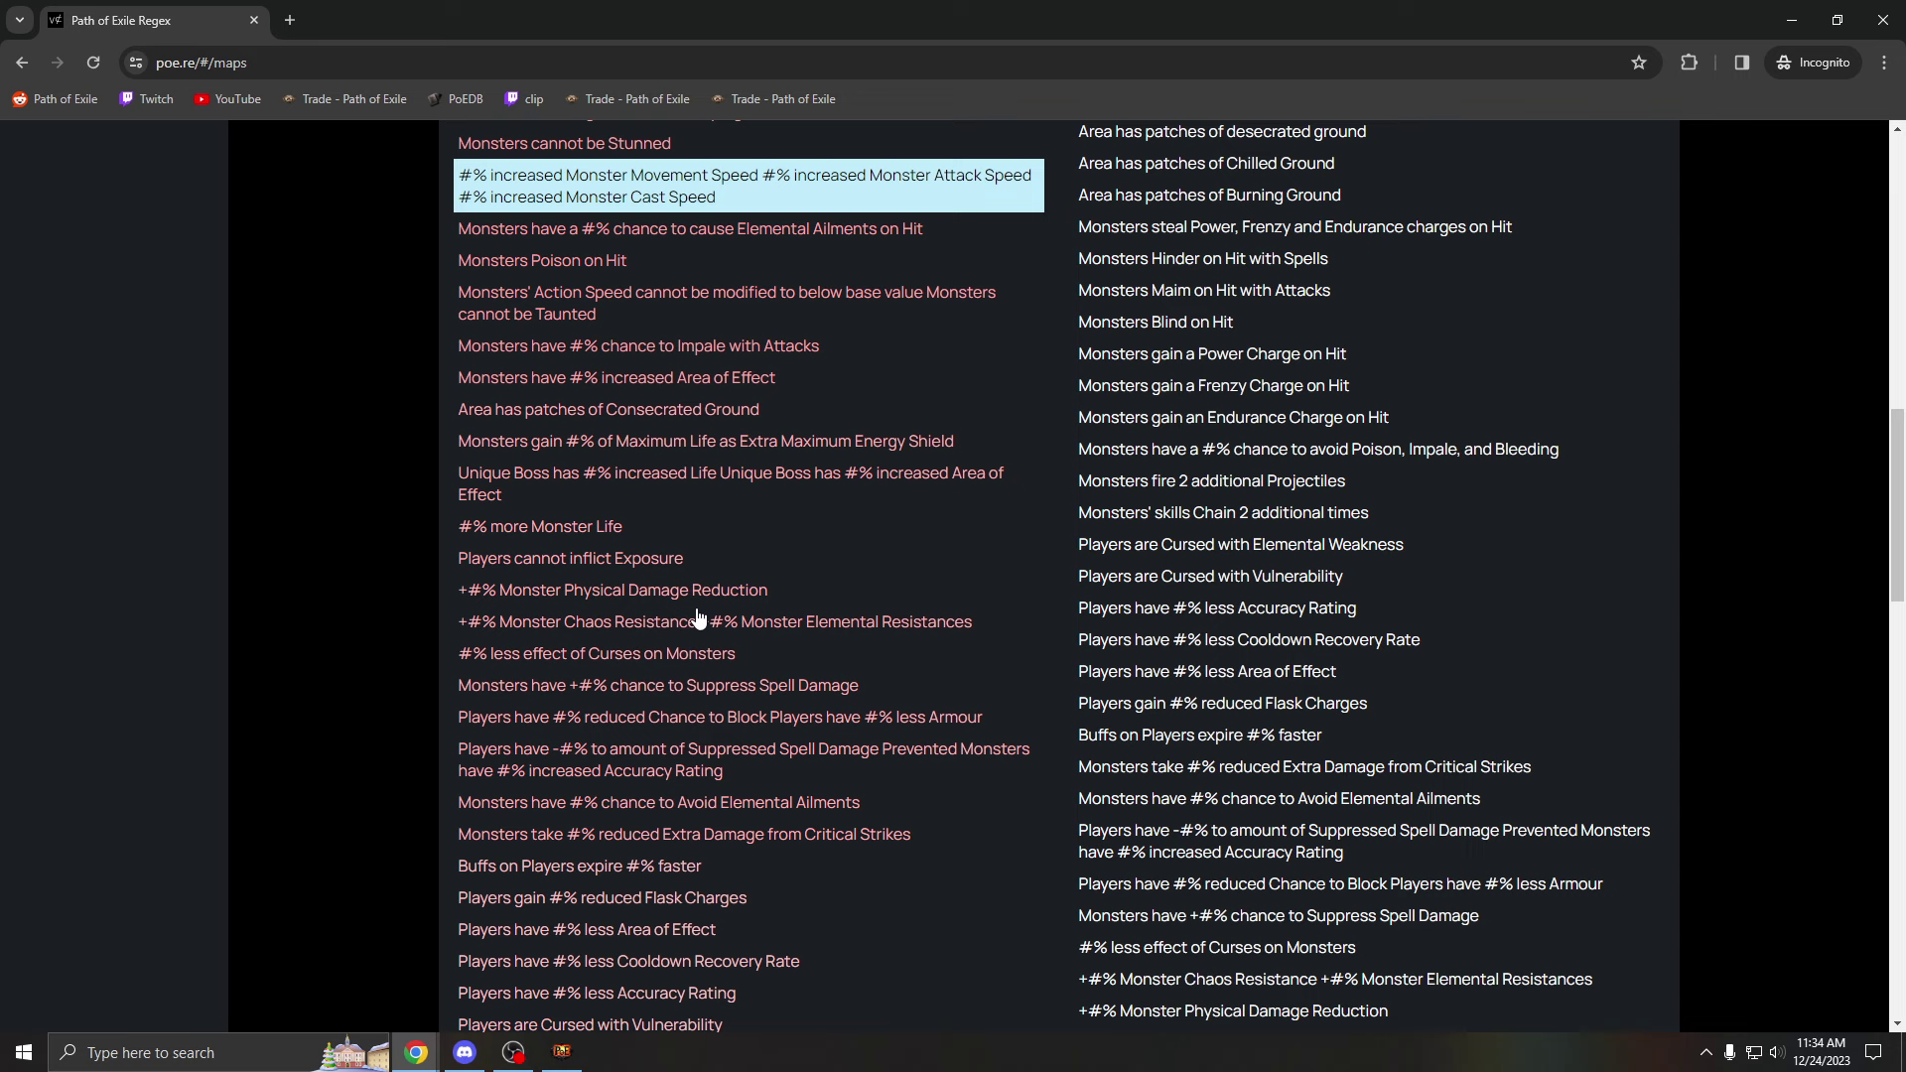
click(632, 624)
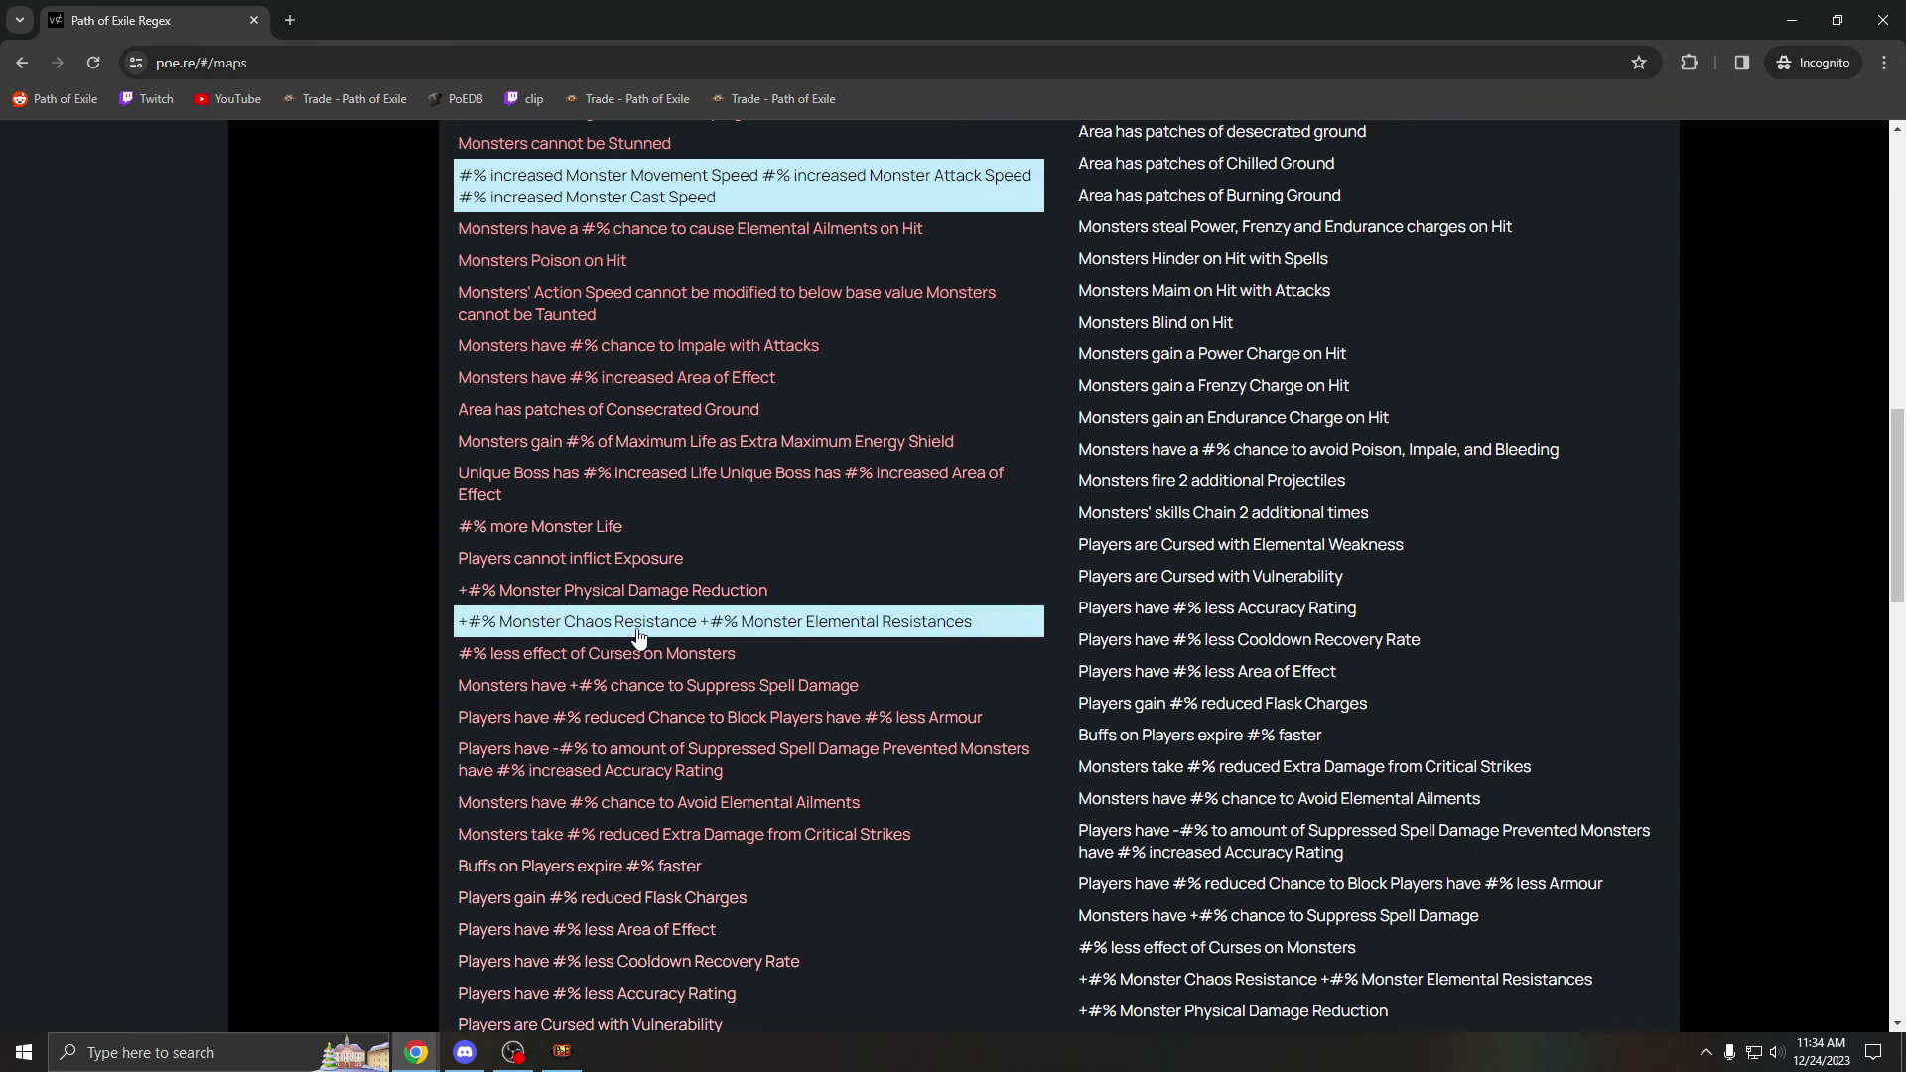
click(562, 1051)
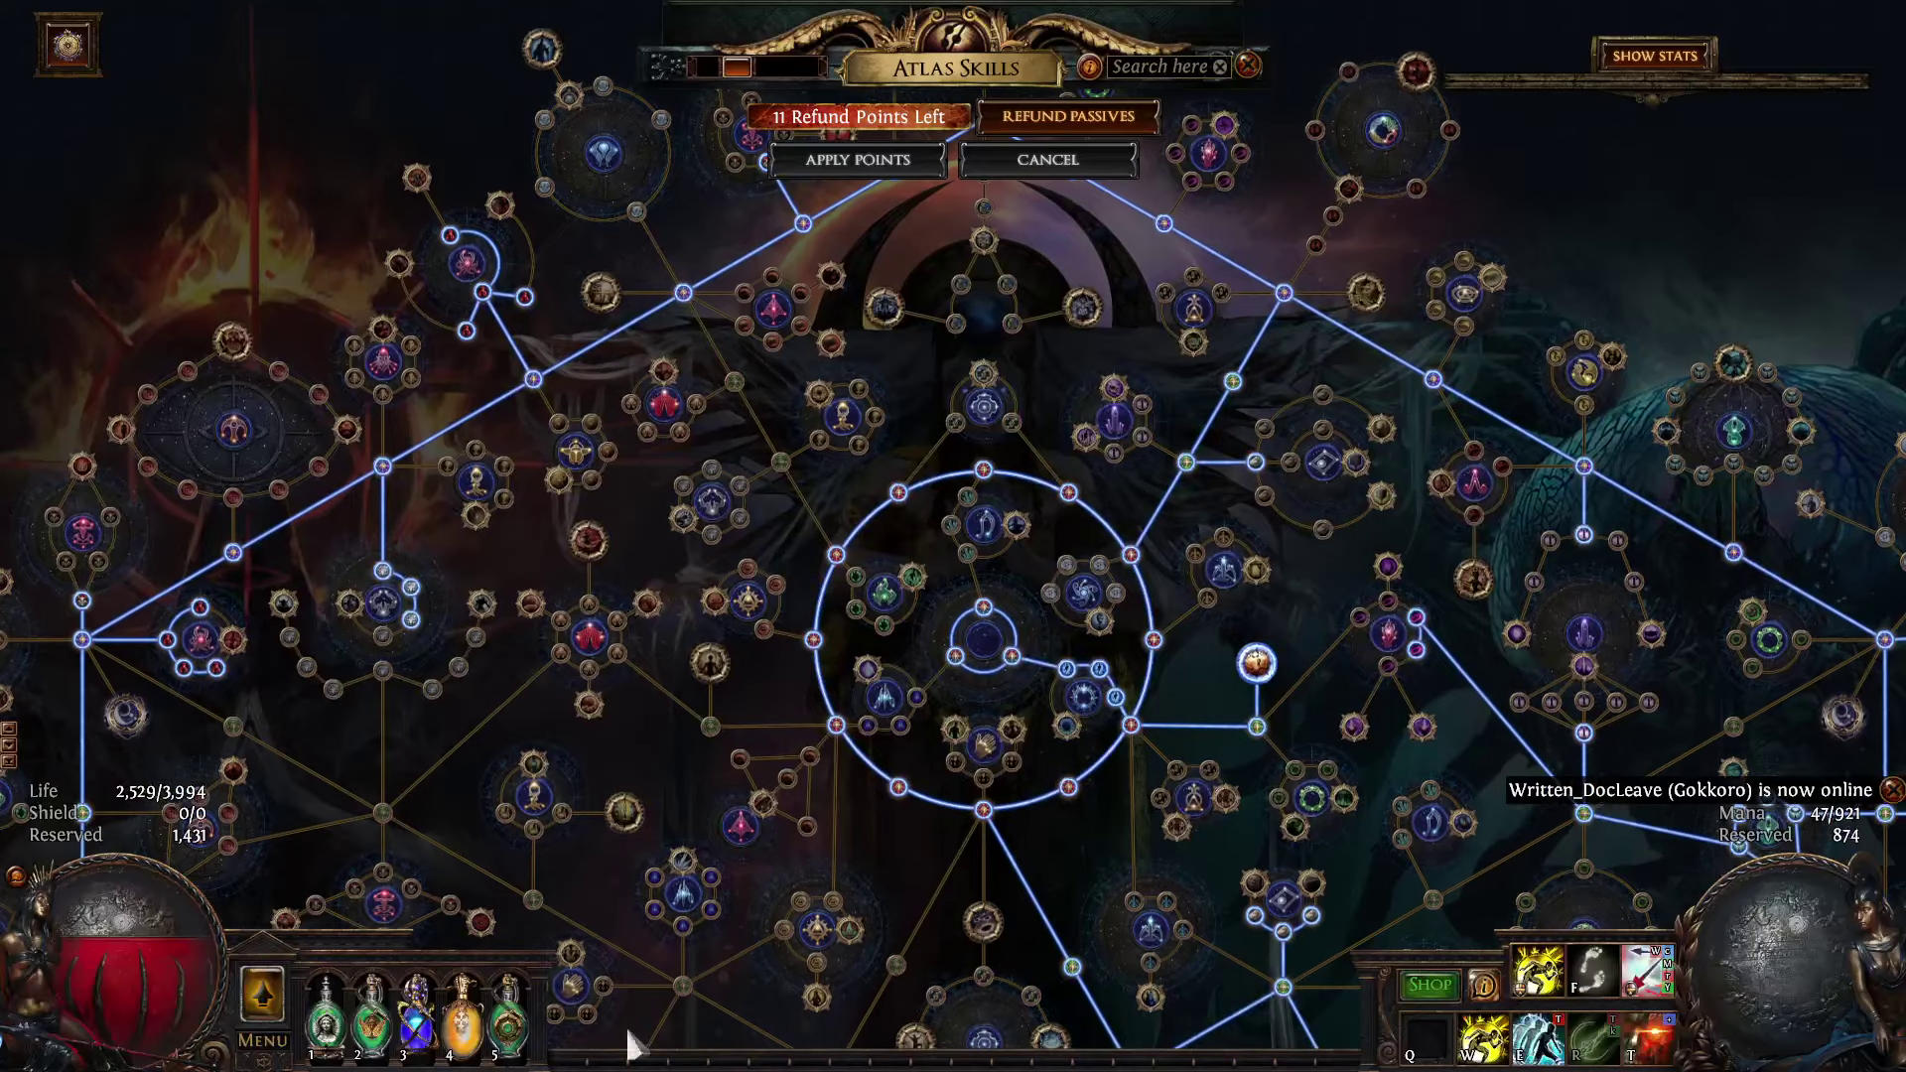
key(p)
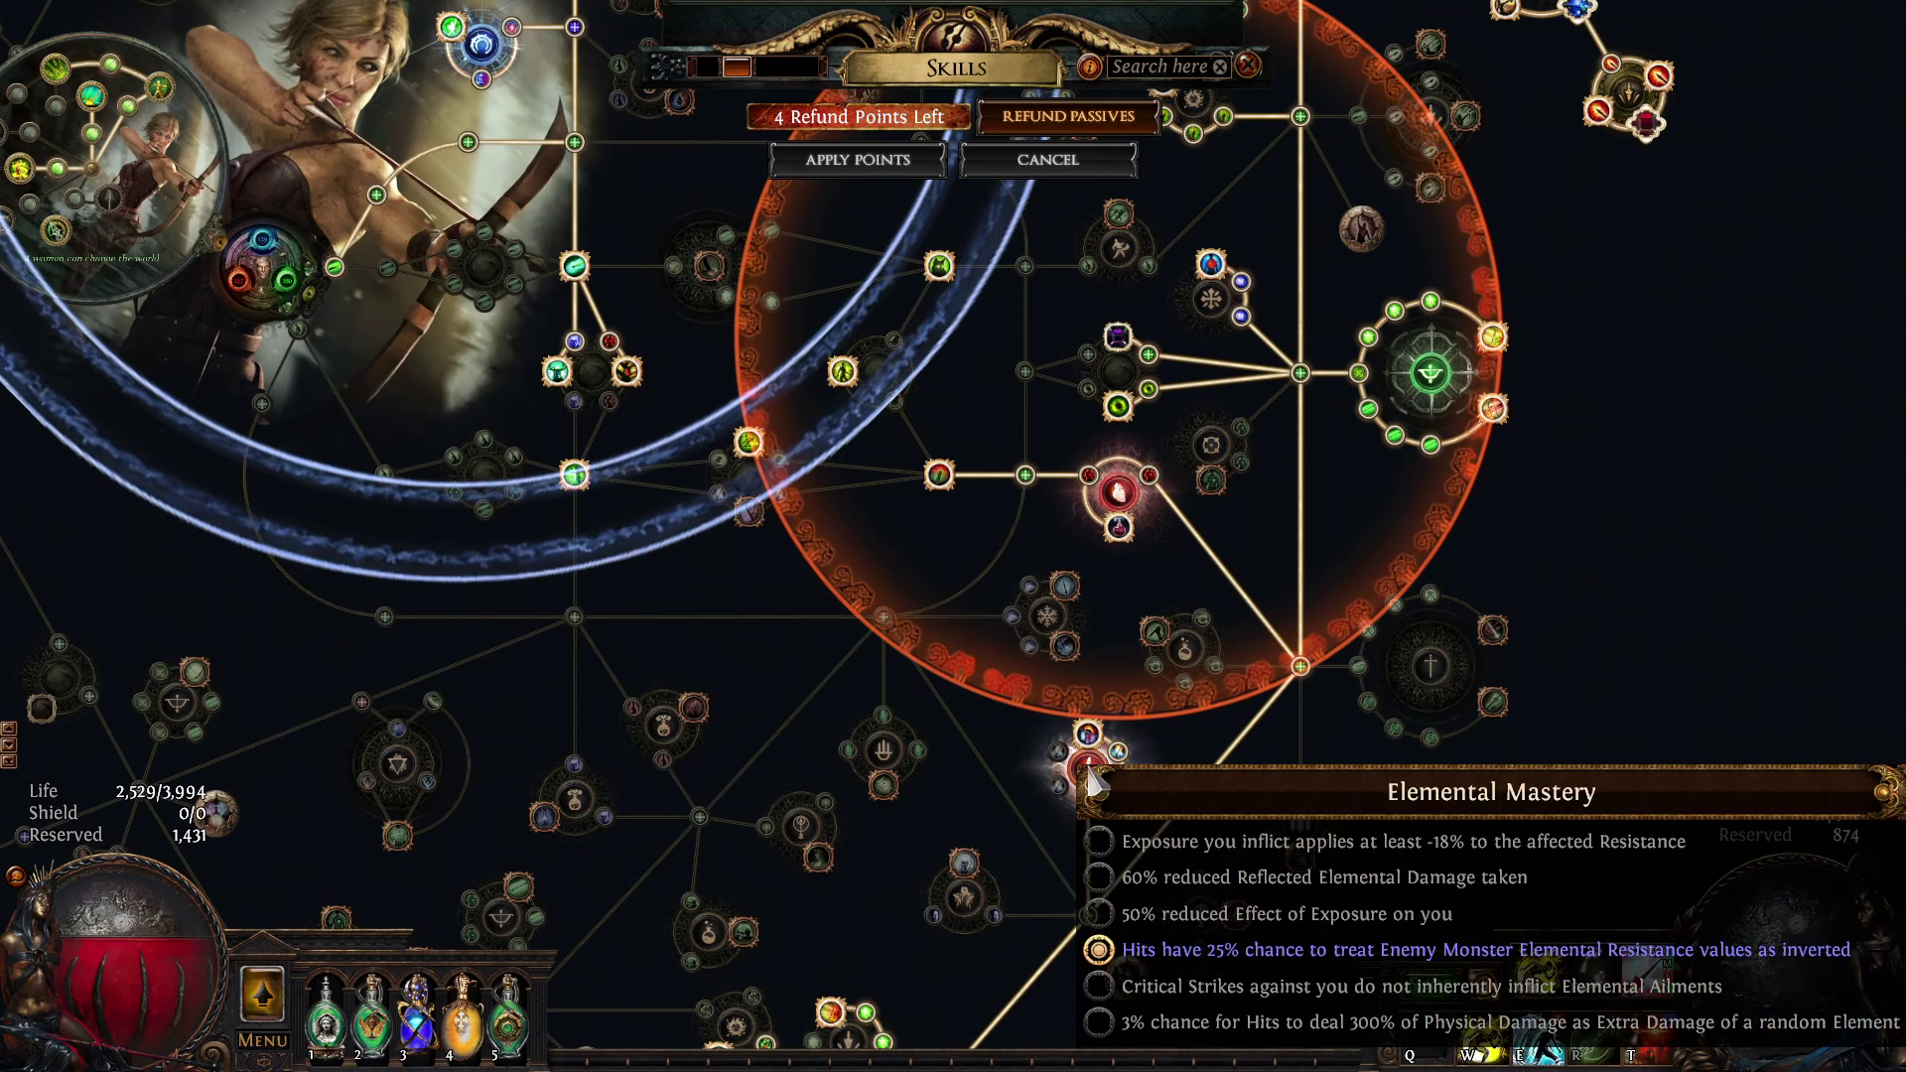
key(alt+Tab)
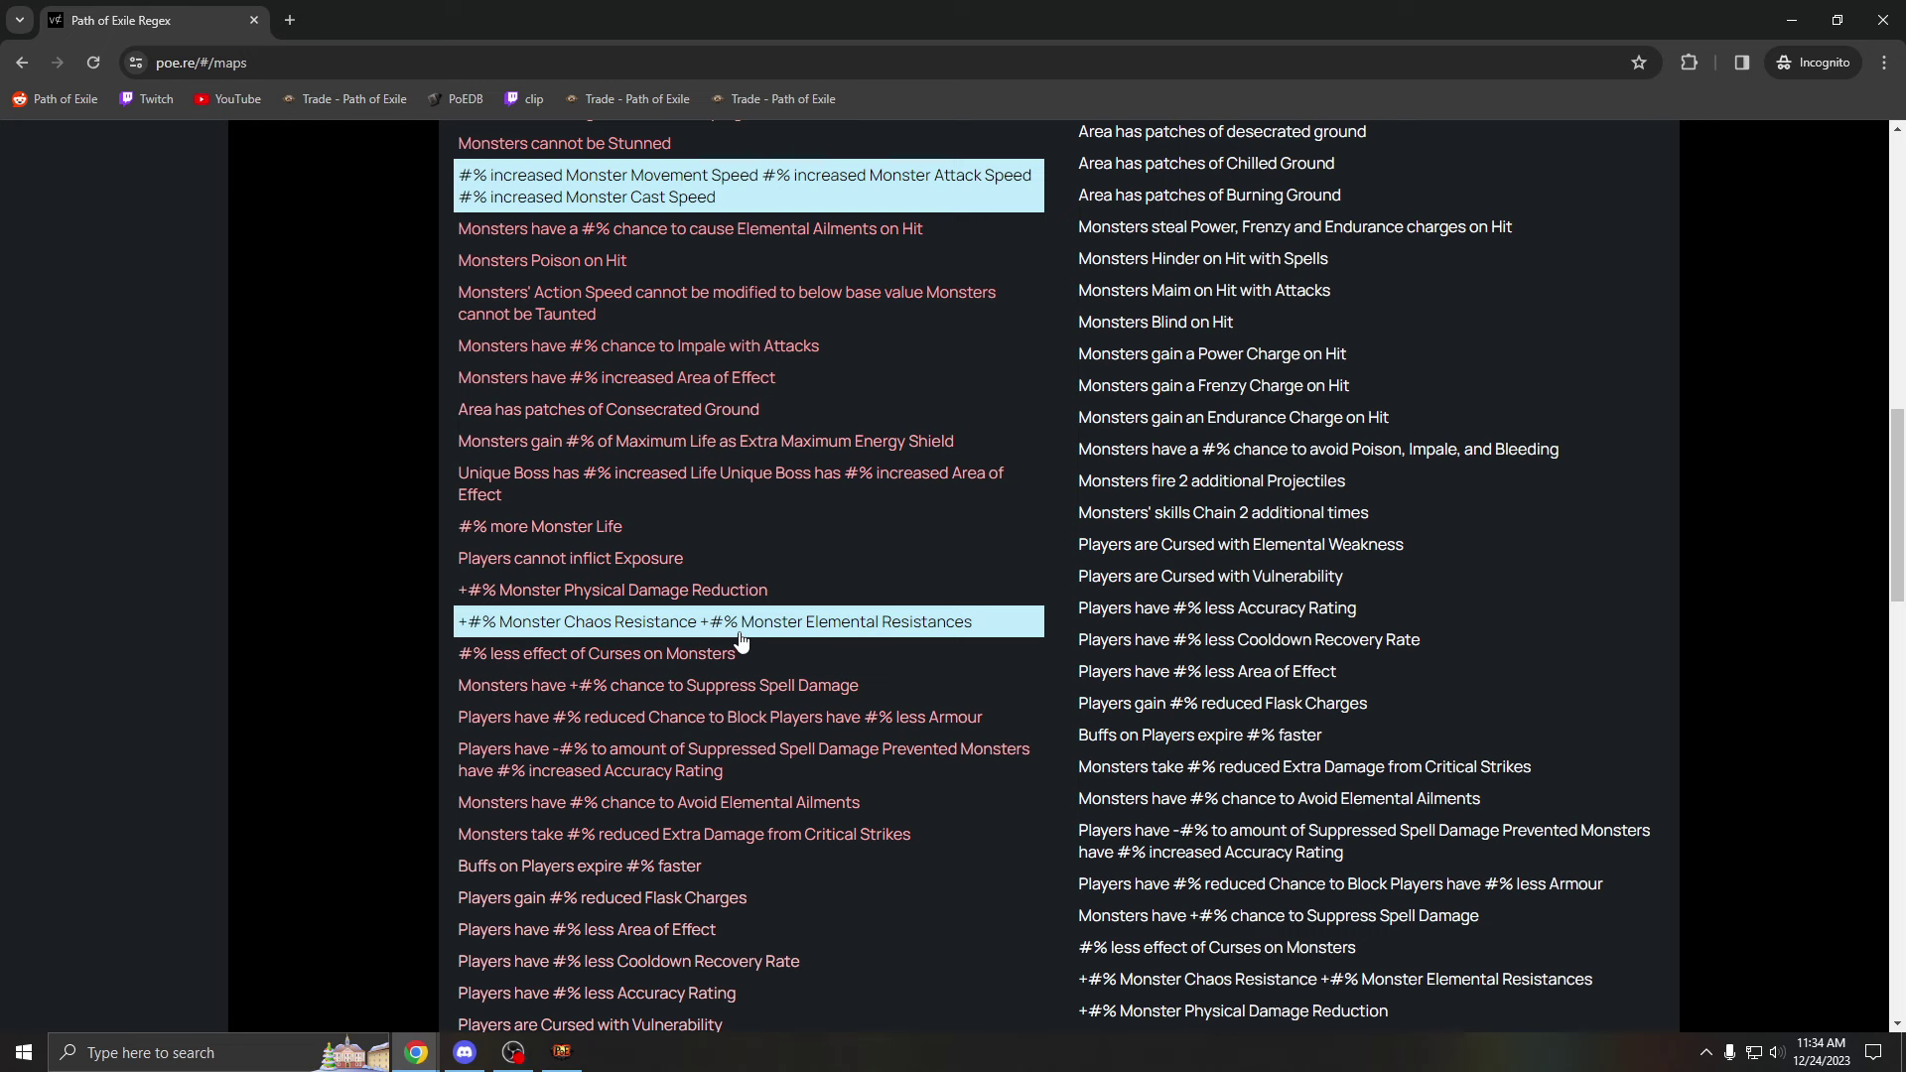
Exclude the reduced Suppressed Spell Damage Prevented modifier and "Monsters take #% reduced Extra Damage from Critical Strikes".
scroll(725, 655, down, 1)
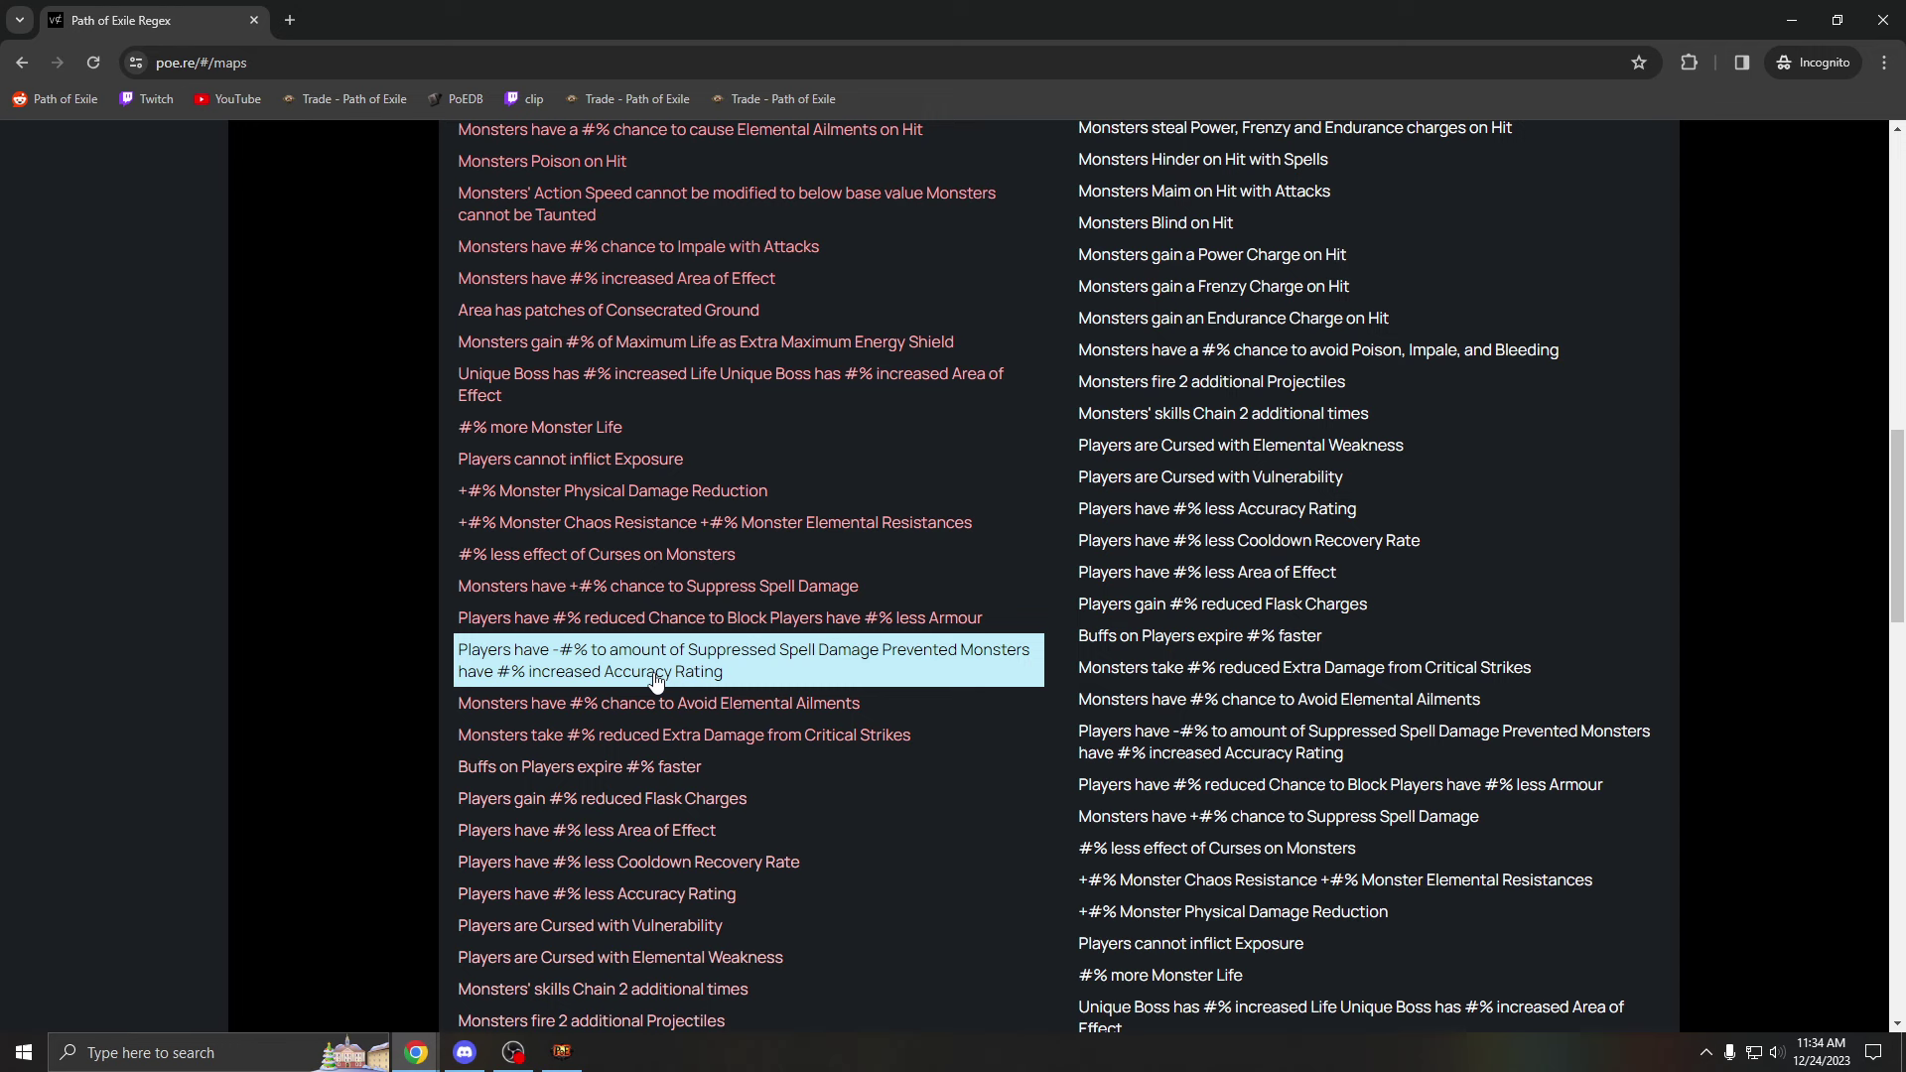
scroll(778, 480, down, 1)
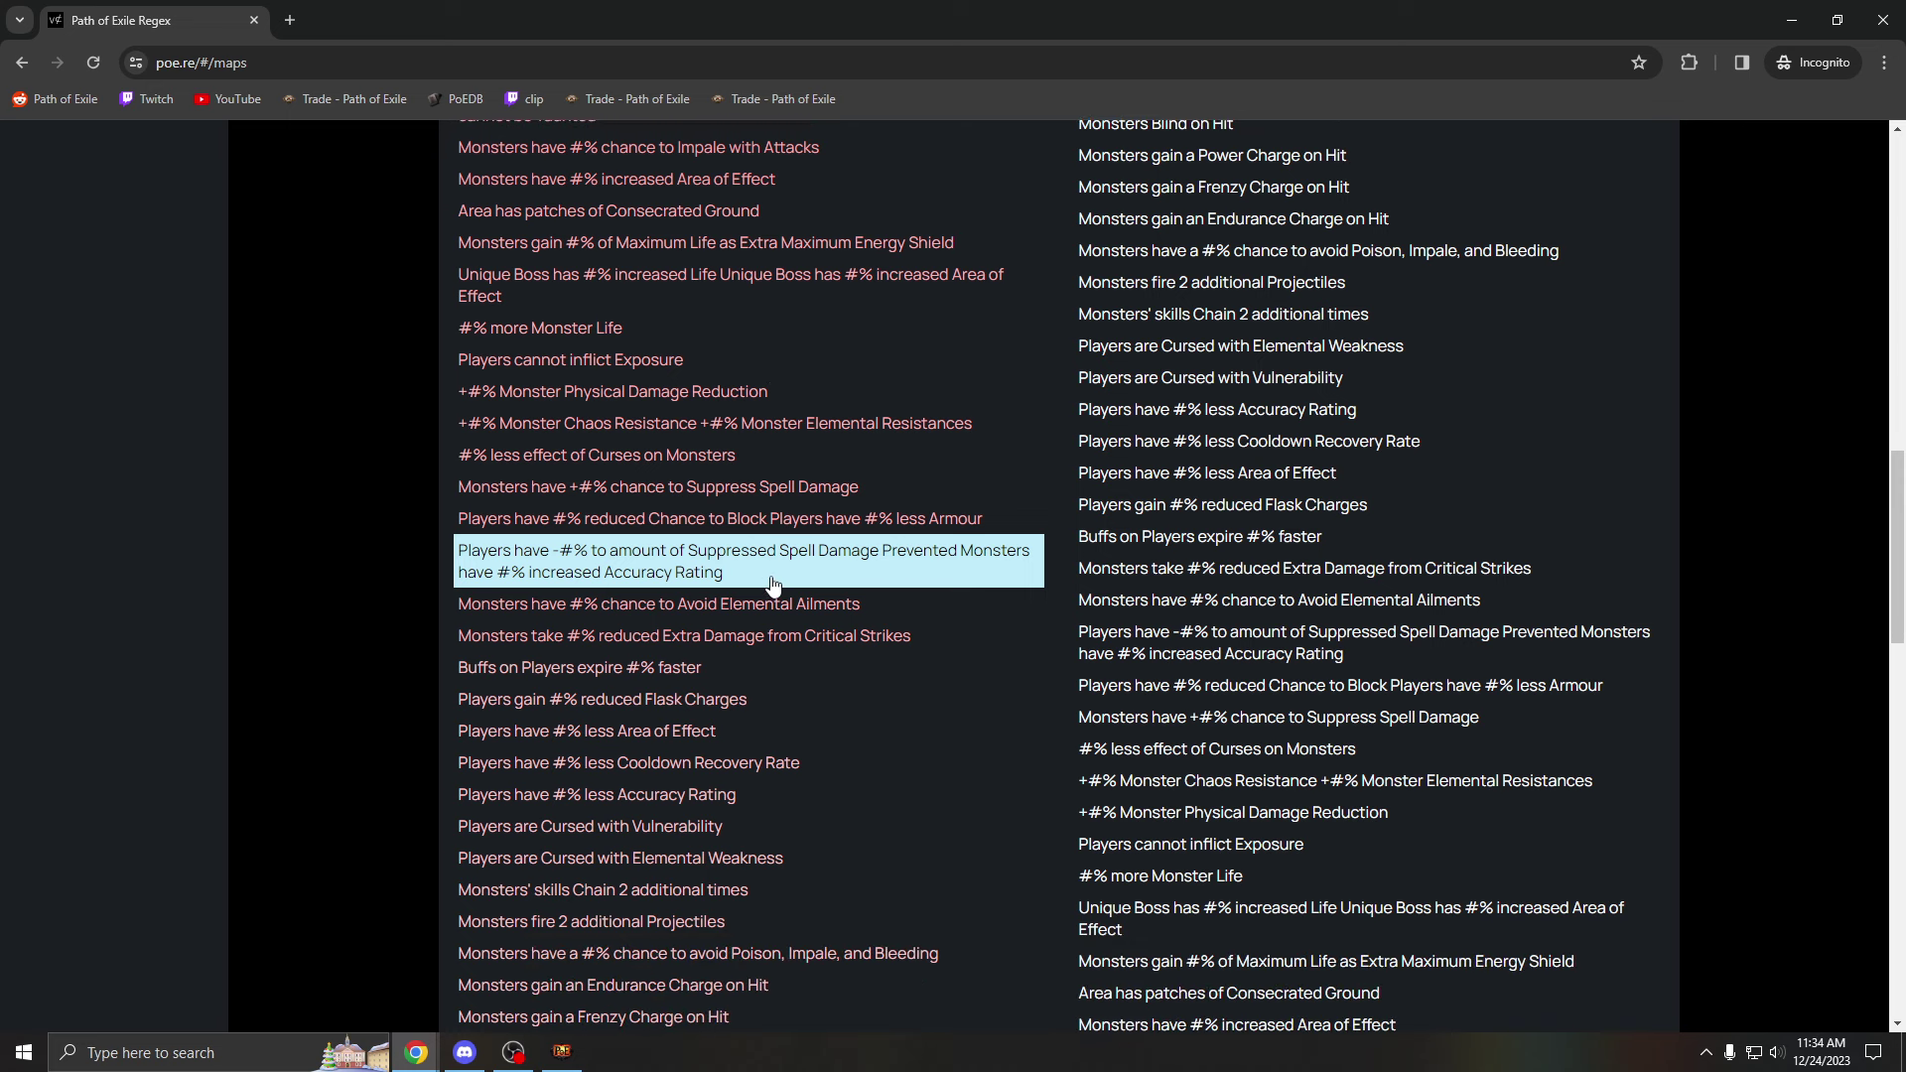
click(641, 640)
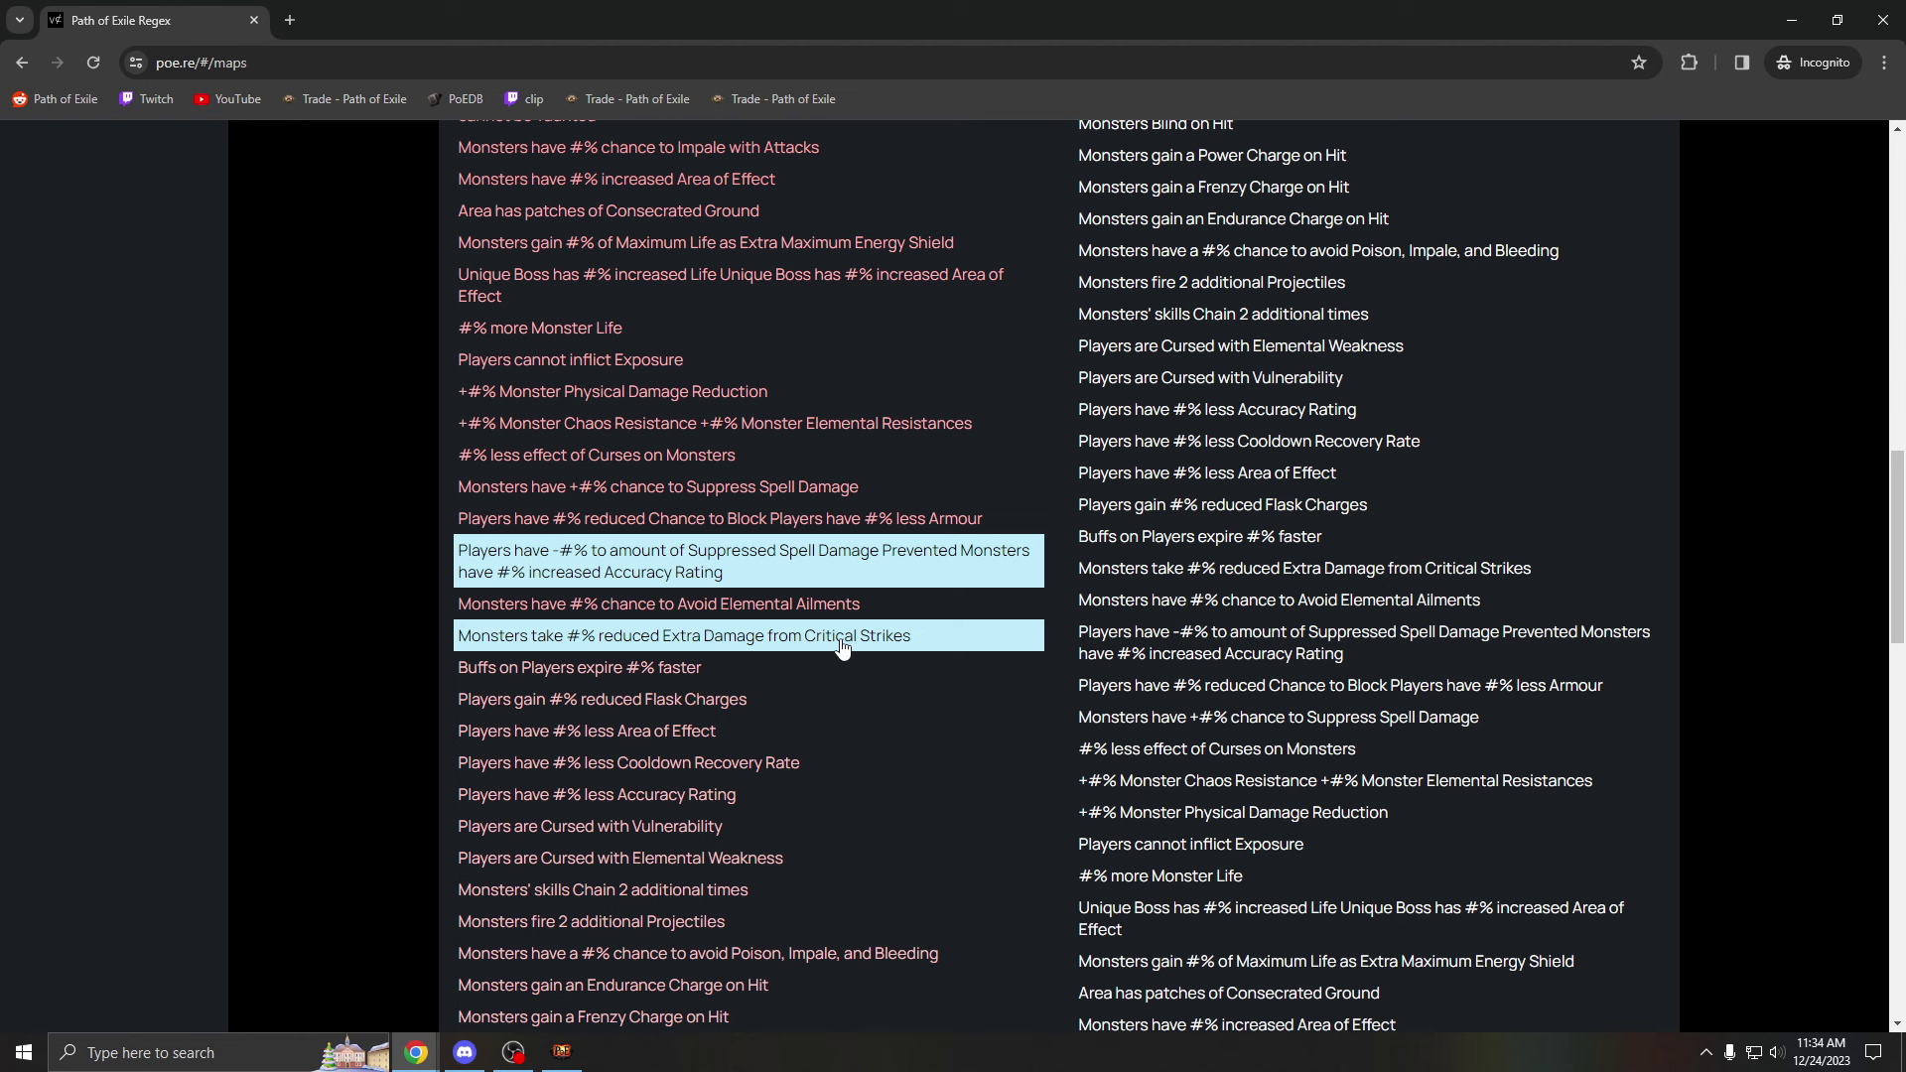
Check the atlas skill tree in Path of Exile and return to the regex page.
click(562, 1051)
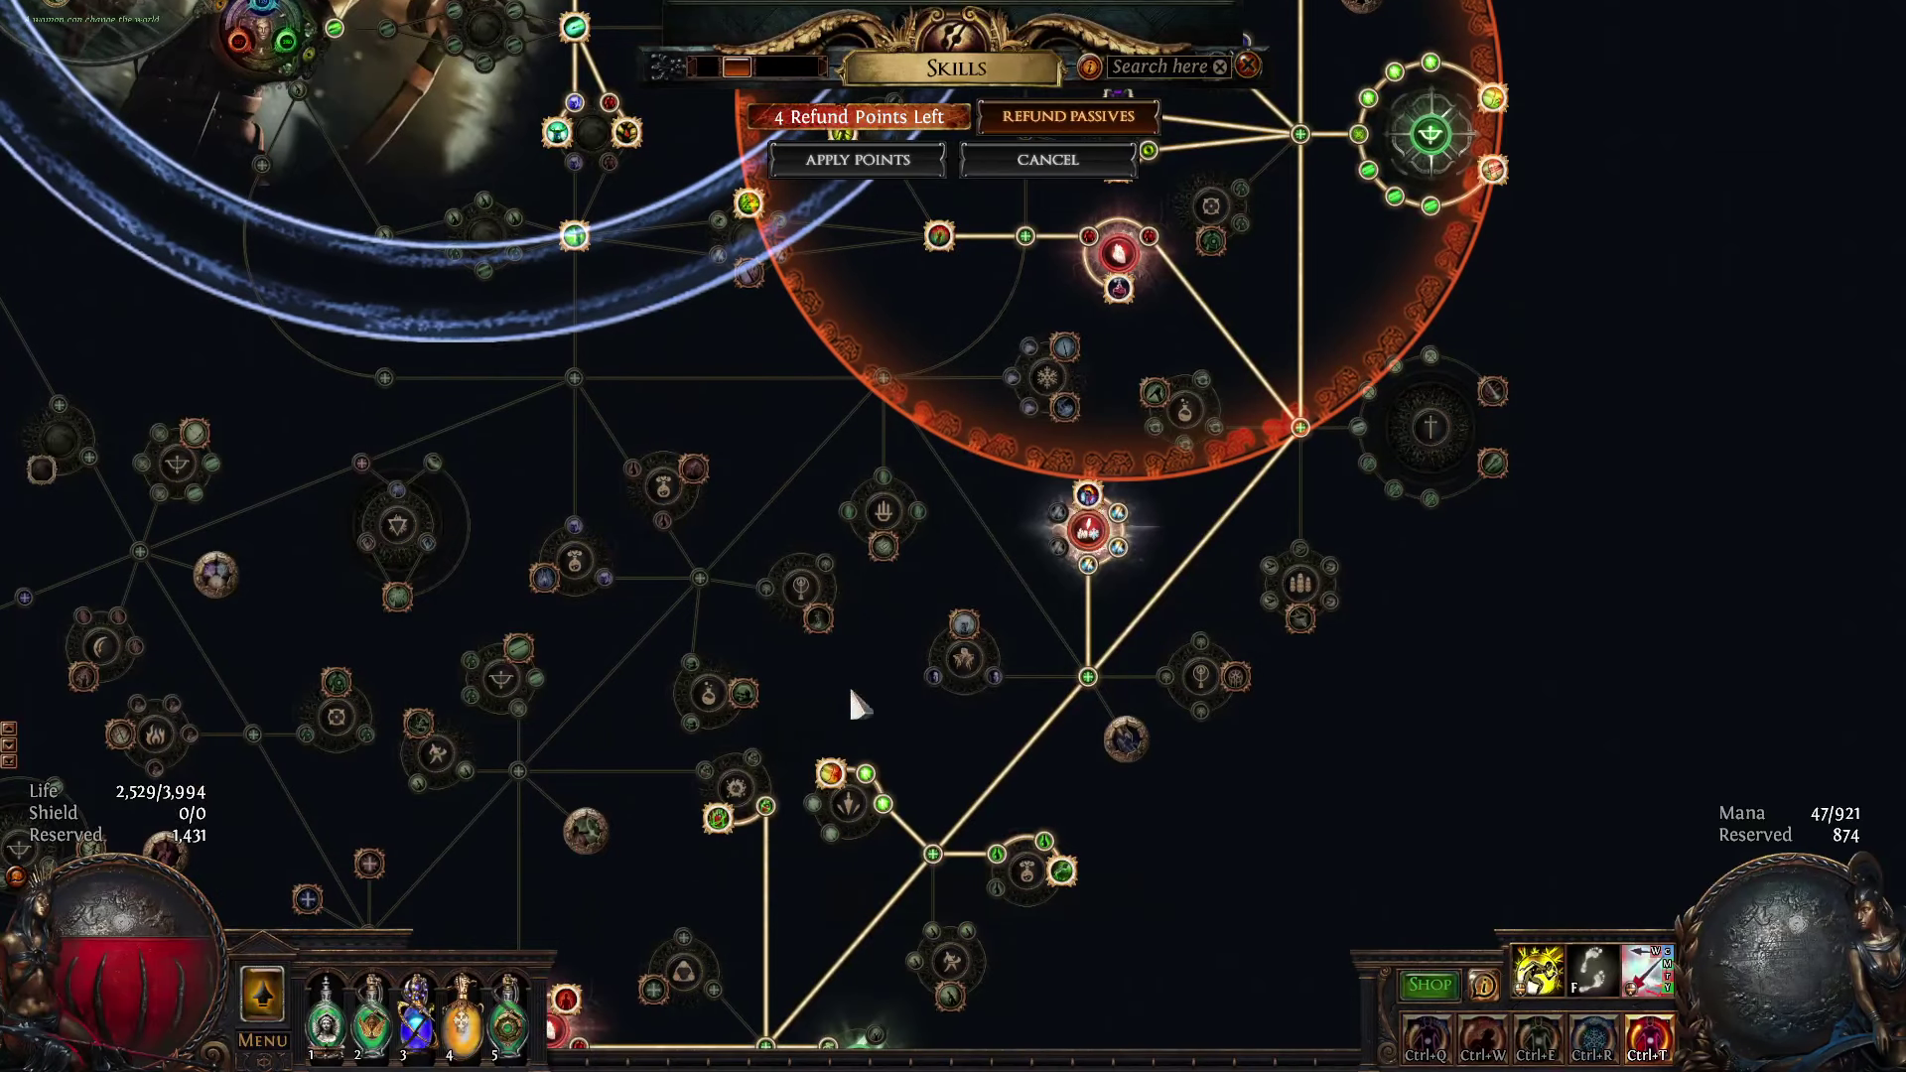
key(g)
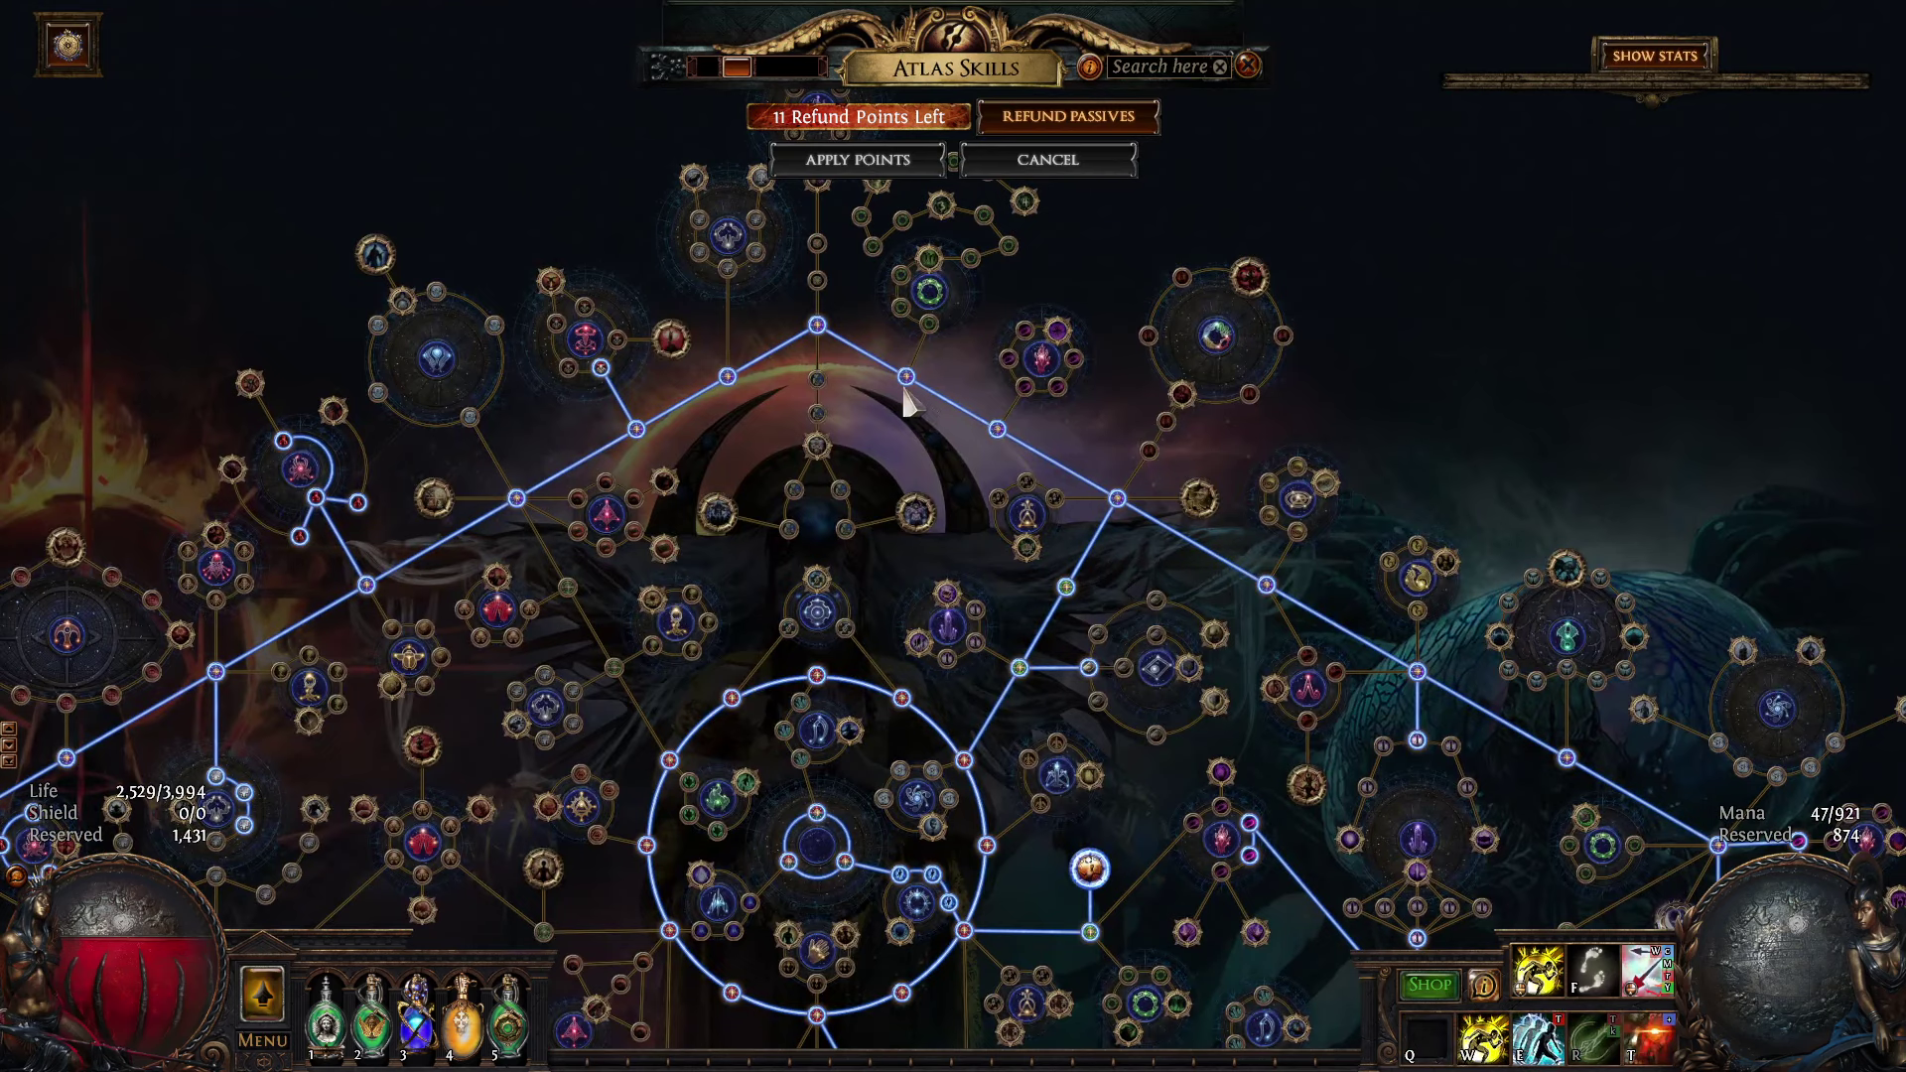
key(alt+Tab)
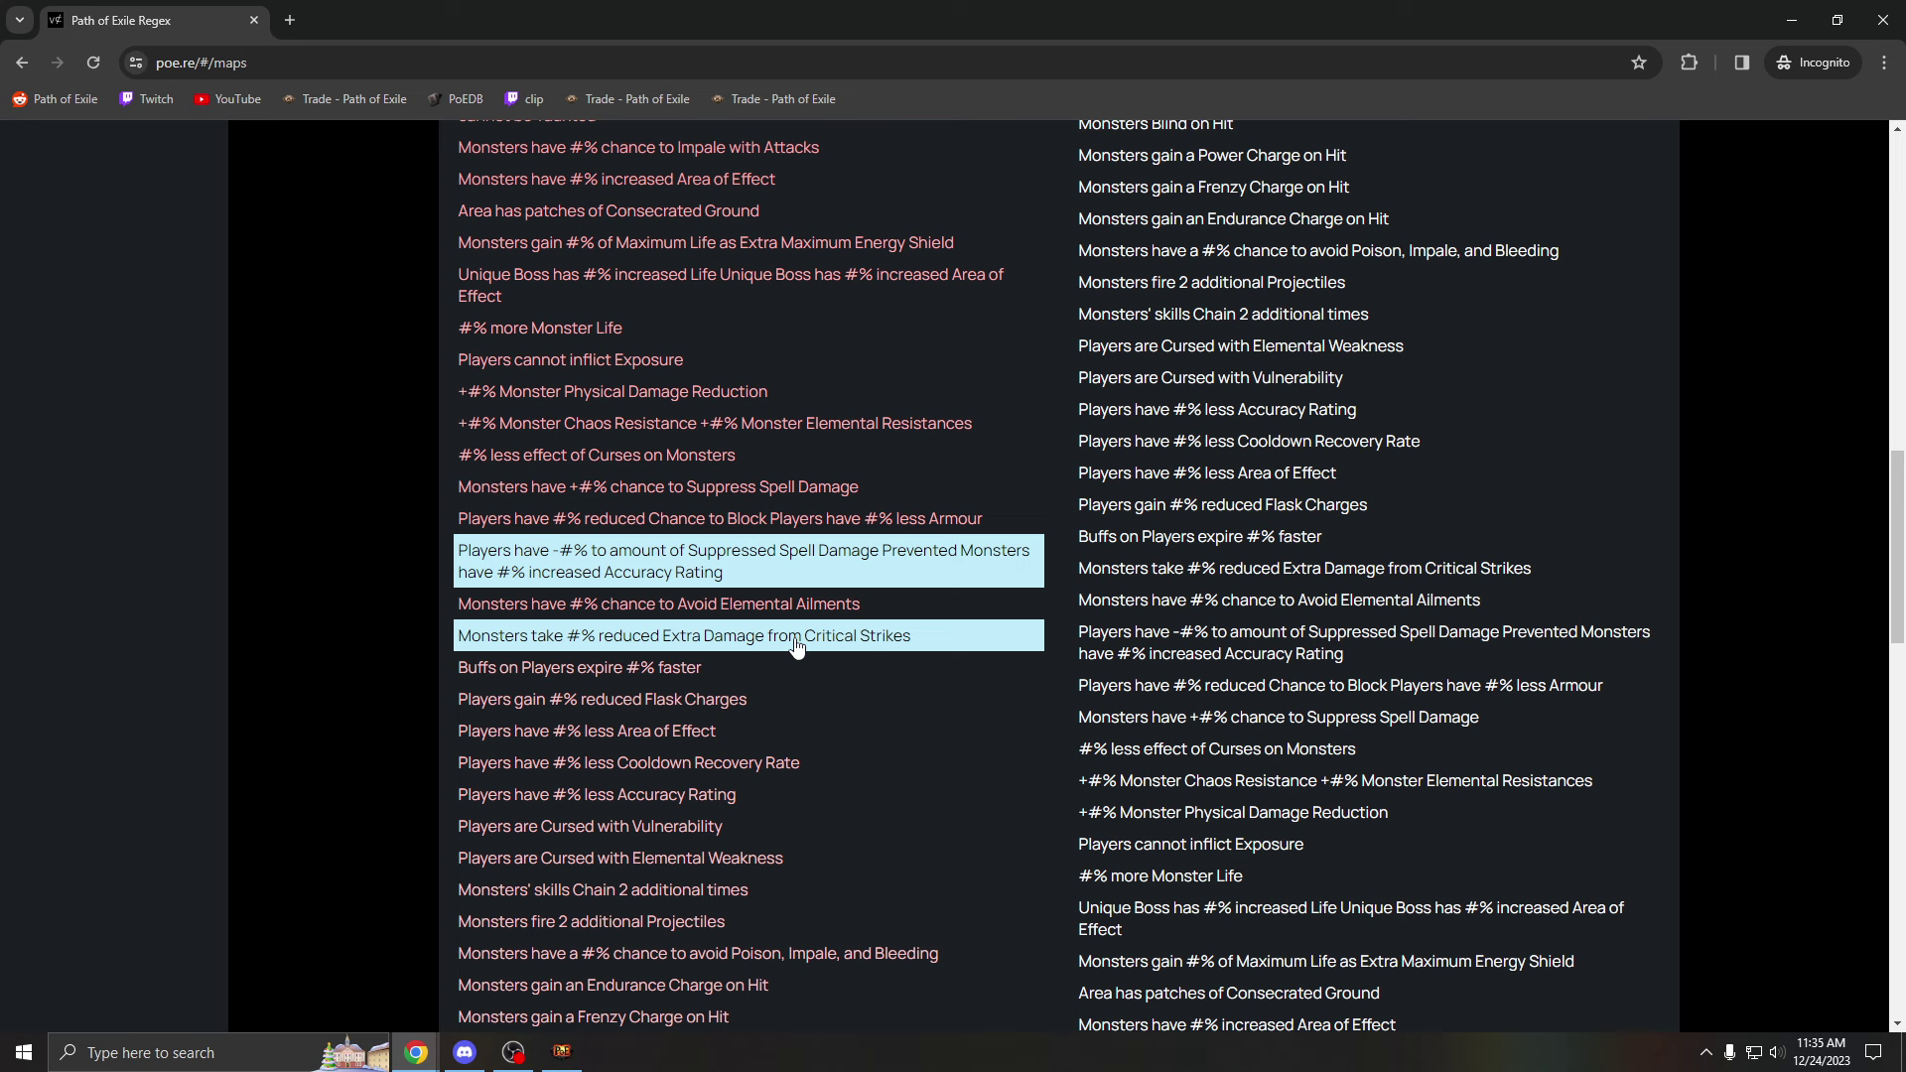
Try excluding "Players gain #% reduced Flask Charges" in the unwanted mods, and deselect it again.
scroll(797, 648, down, 1)
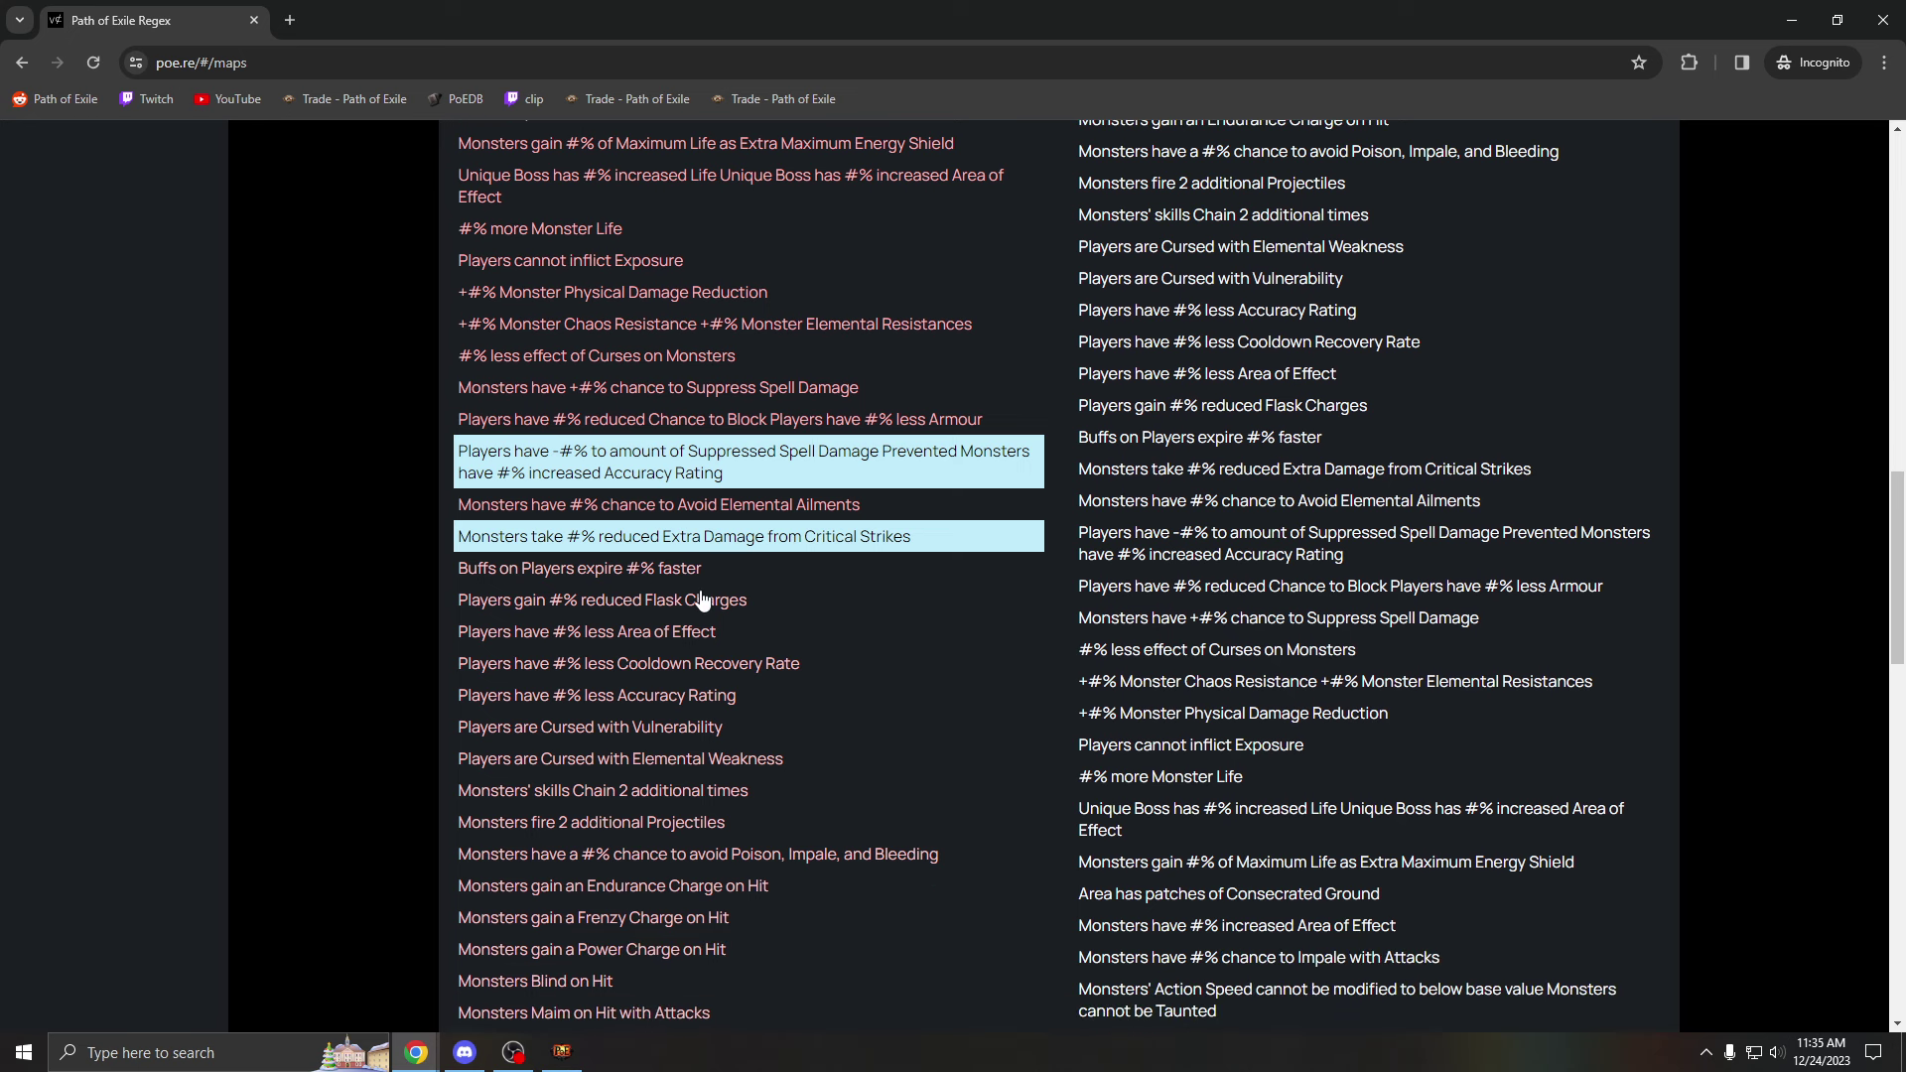
click(701, 600)
click(701, 600)
scroll(745, 605, down, 1)
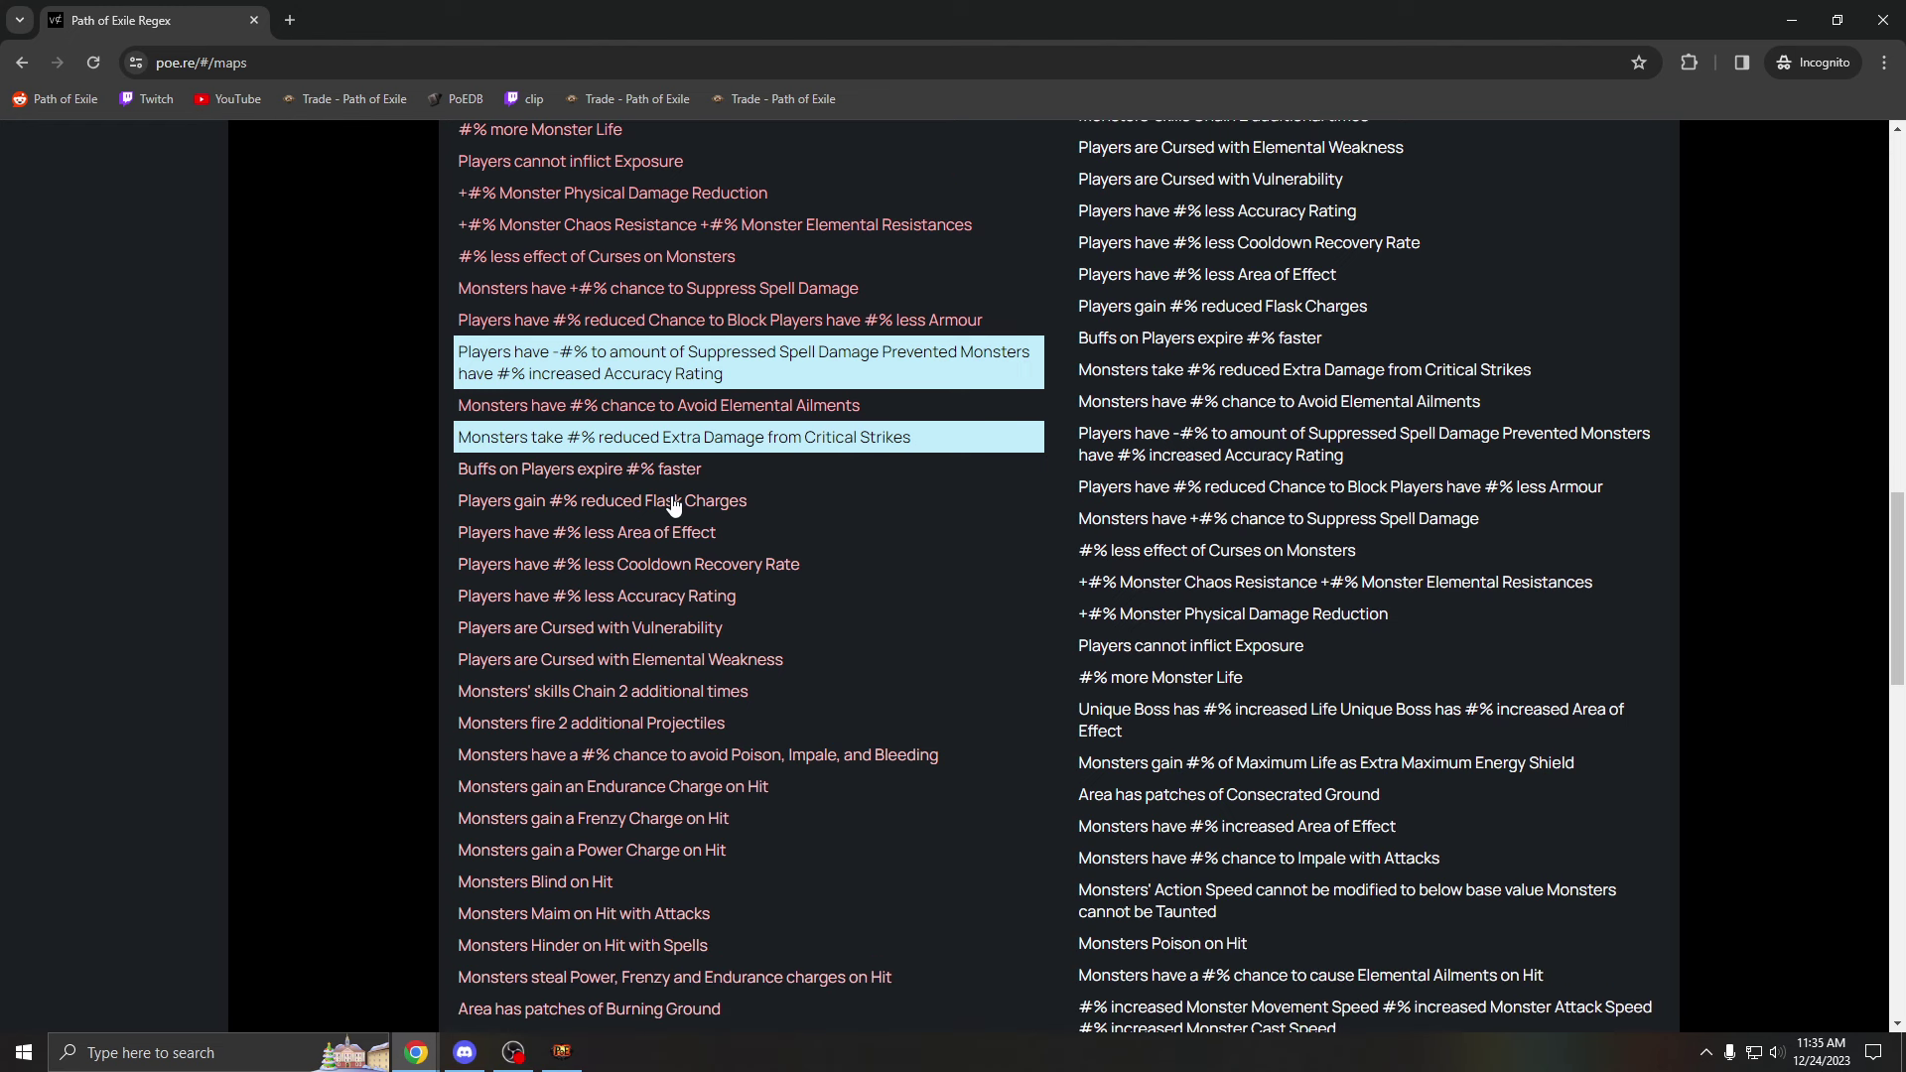
drag(673, 504, 671, 530)
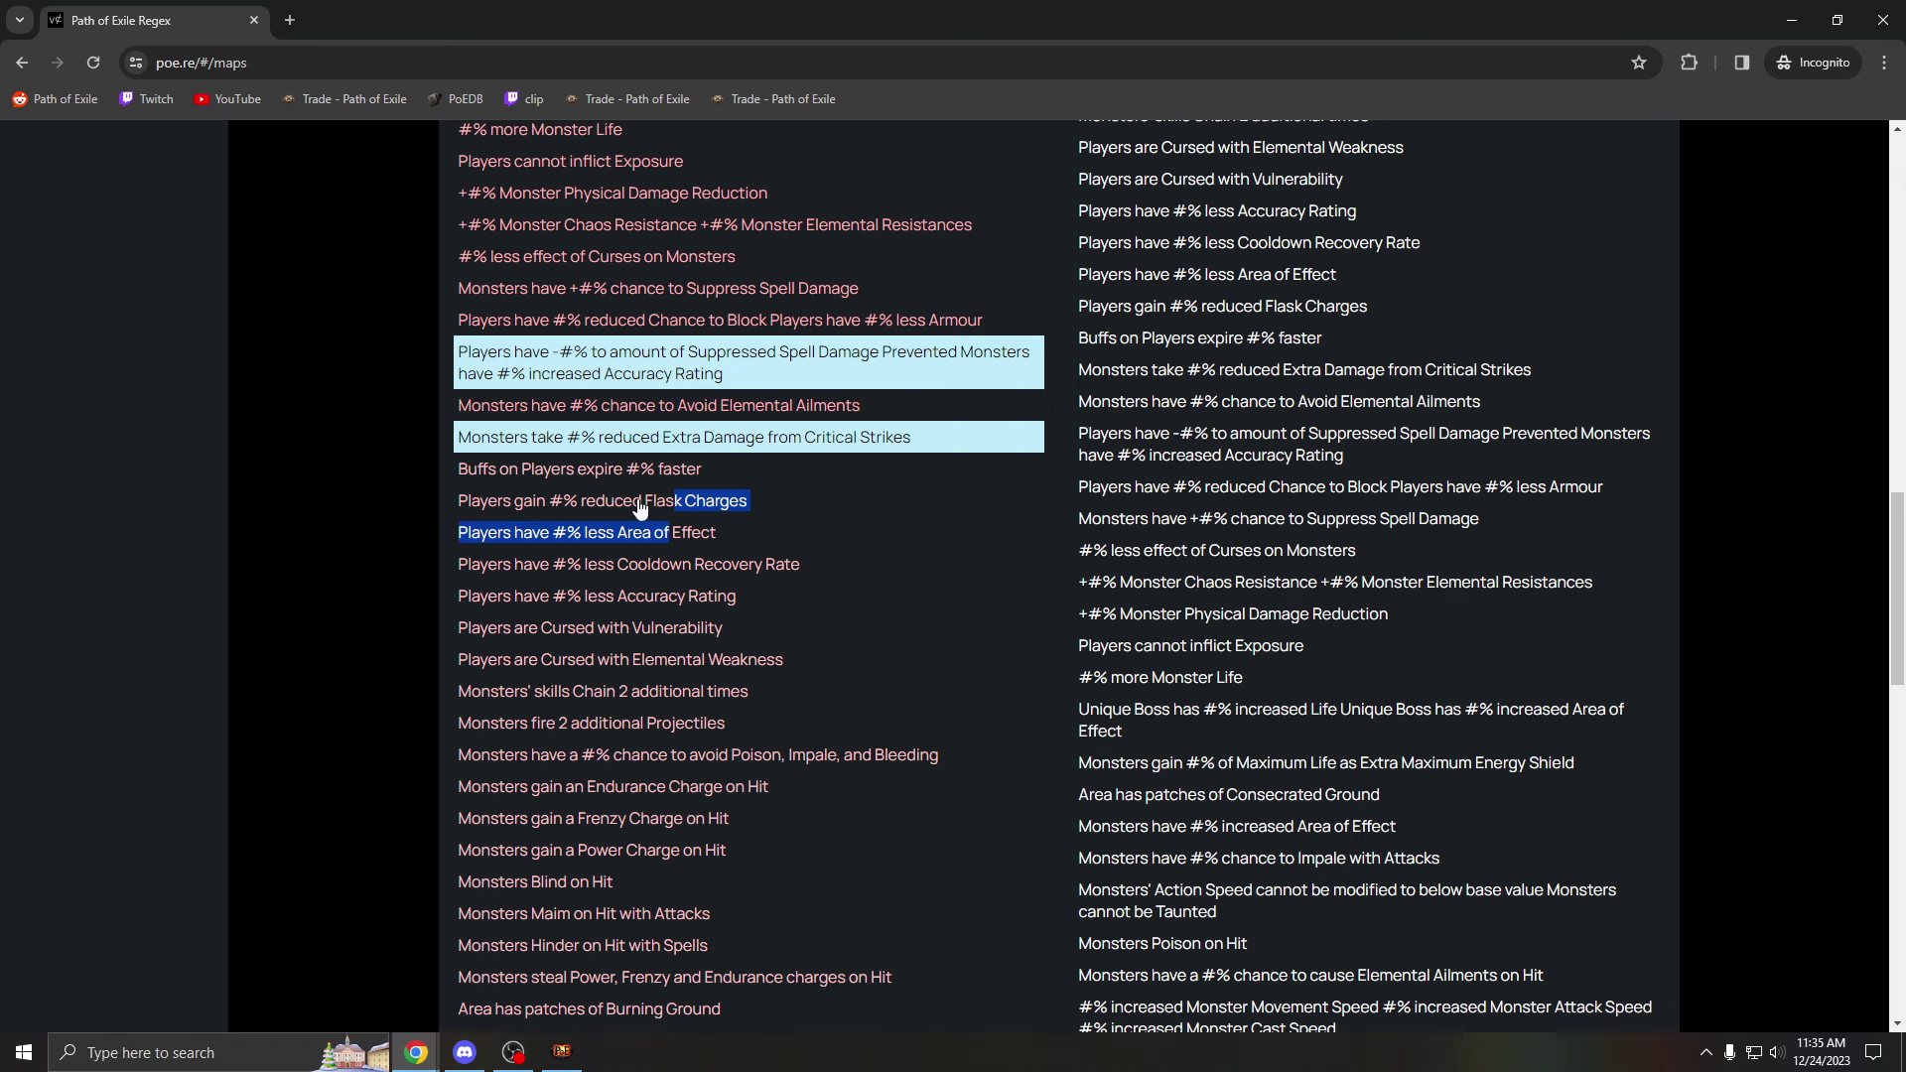
click(640, 506)
click(581, 510)
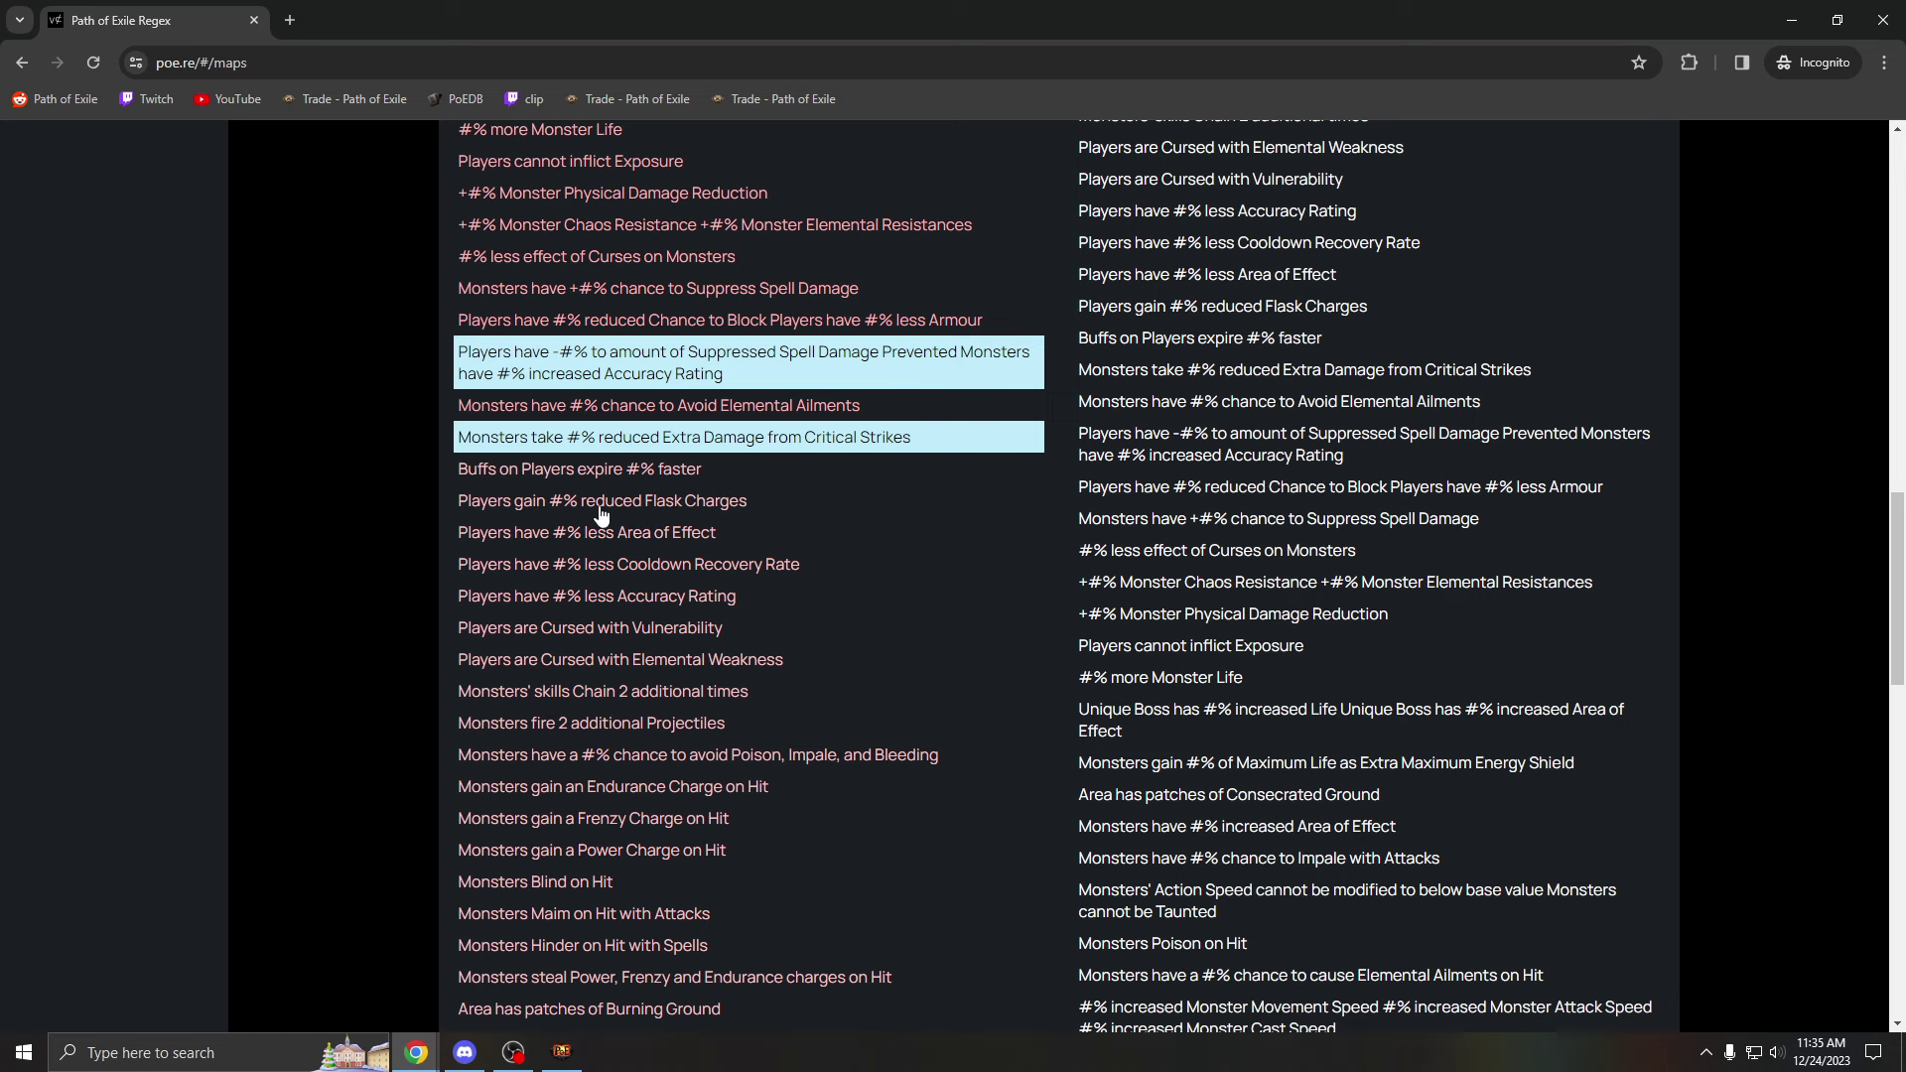
Try excluding "Players have #% less Cooldown Recovery Rate" in the unwanted mods, and deselect it again.
scroll(553, 515, down, 1)
click(699, 475)
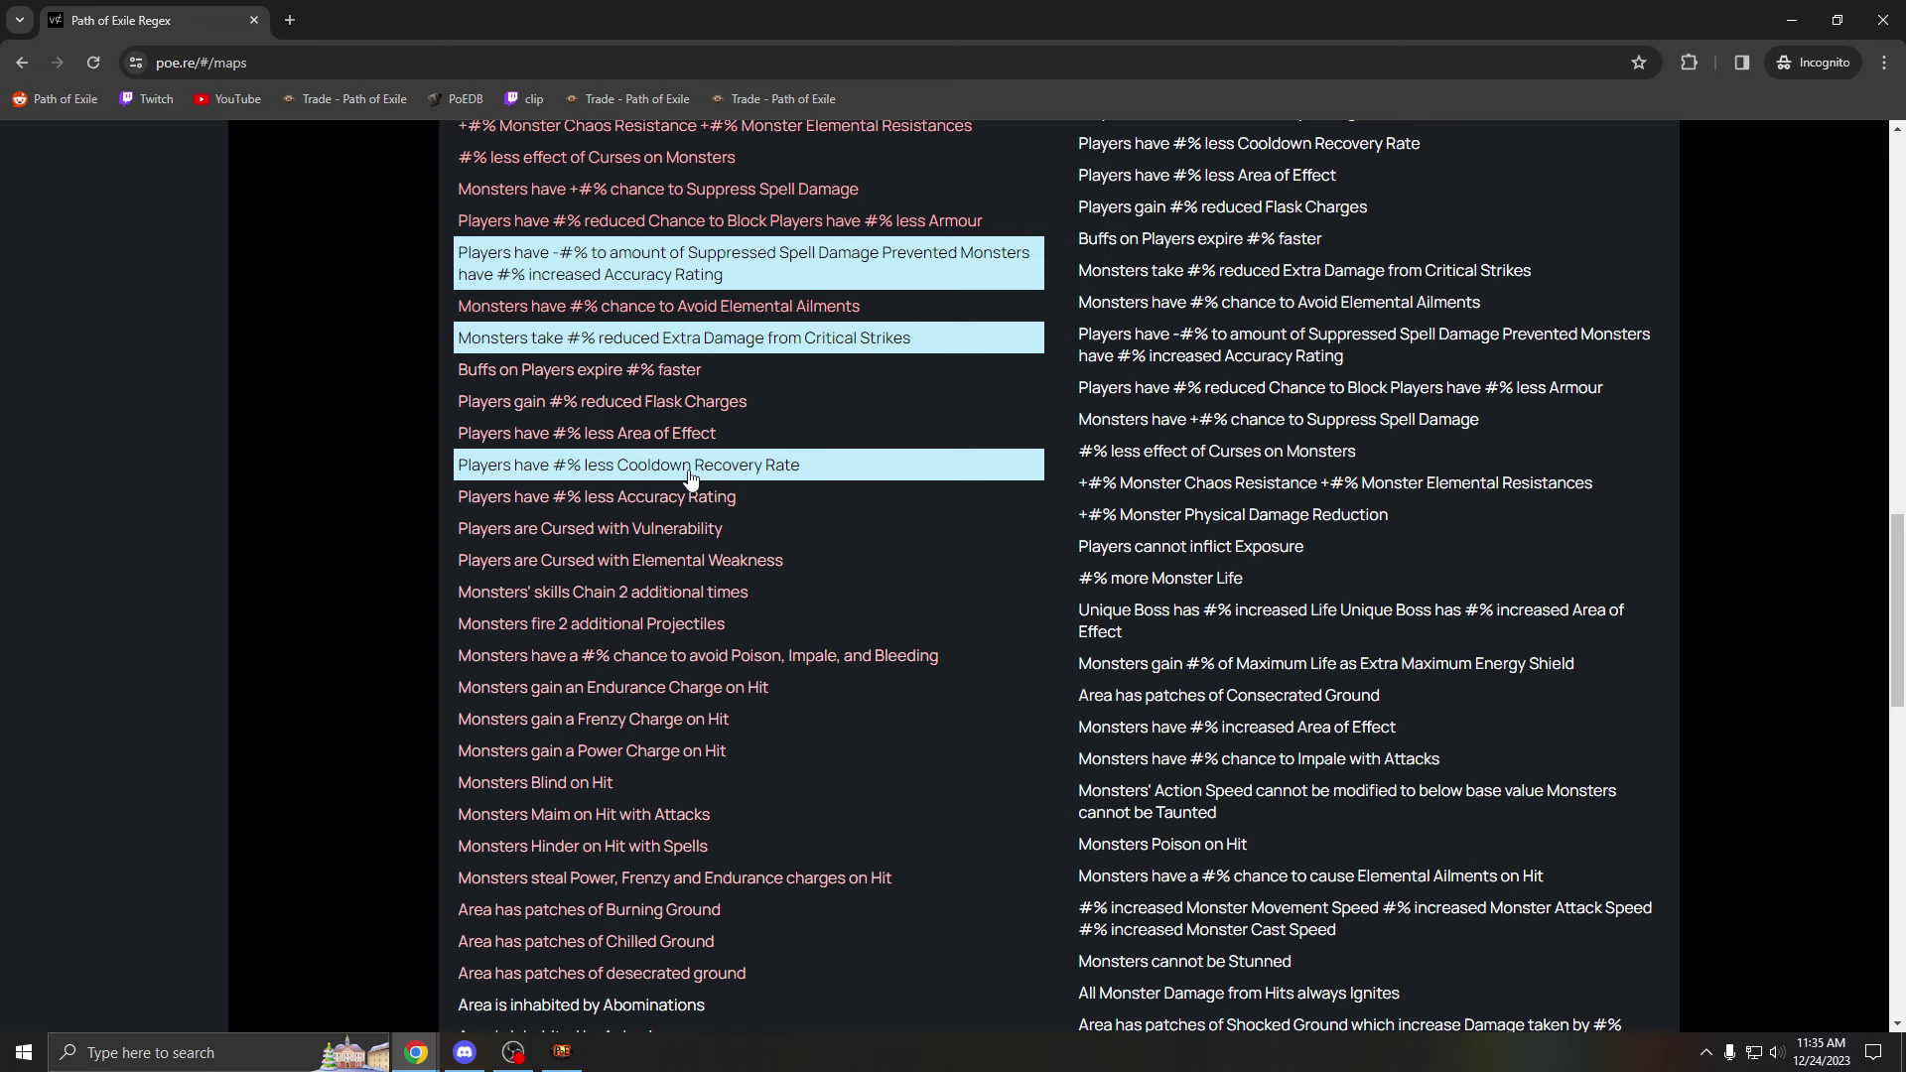
click(685, 475)
Search the unwanted mods for "monster life" and exclude "Monsters gain #% of Maximum Life as Extra Maximum Energy Shield".
scroll(477, 510, down, 1)
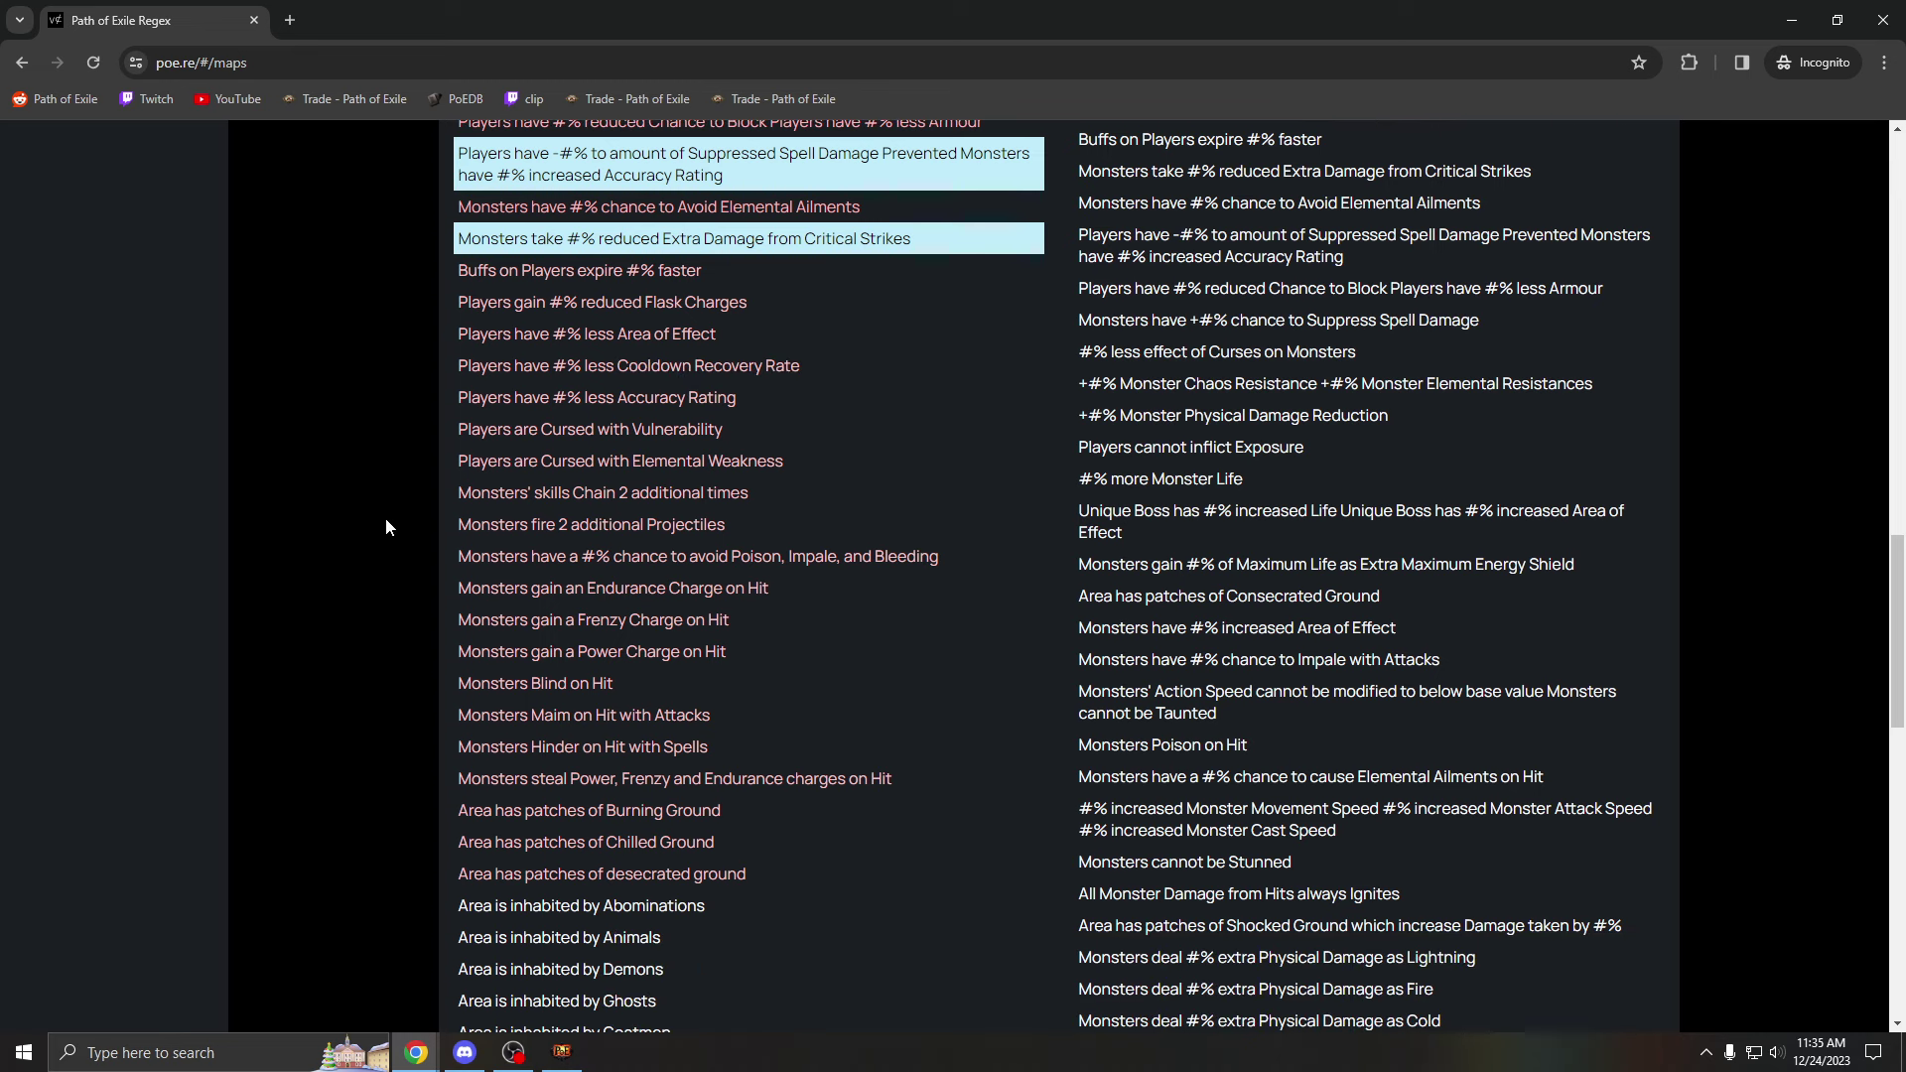
scroll(385, 527, down, 1)
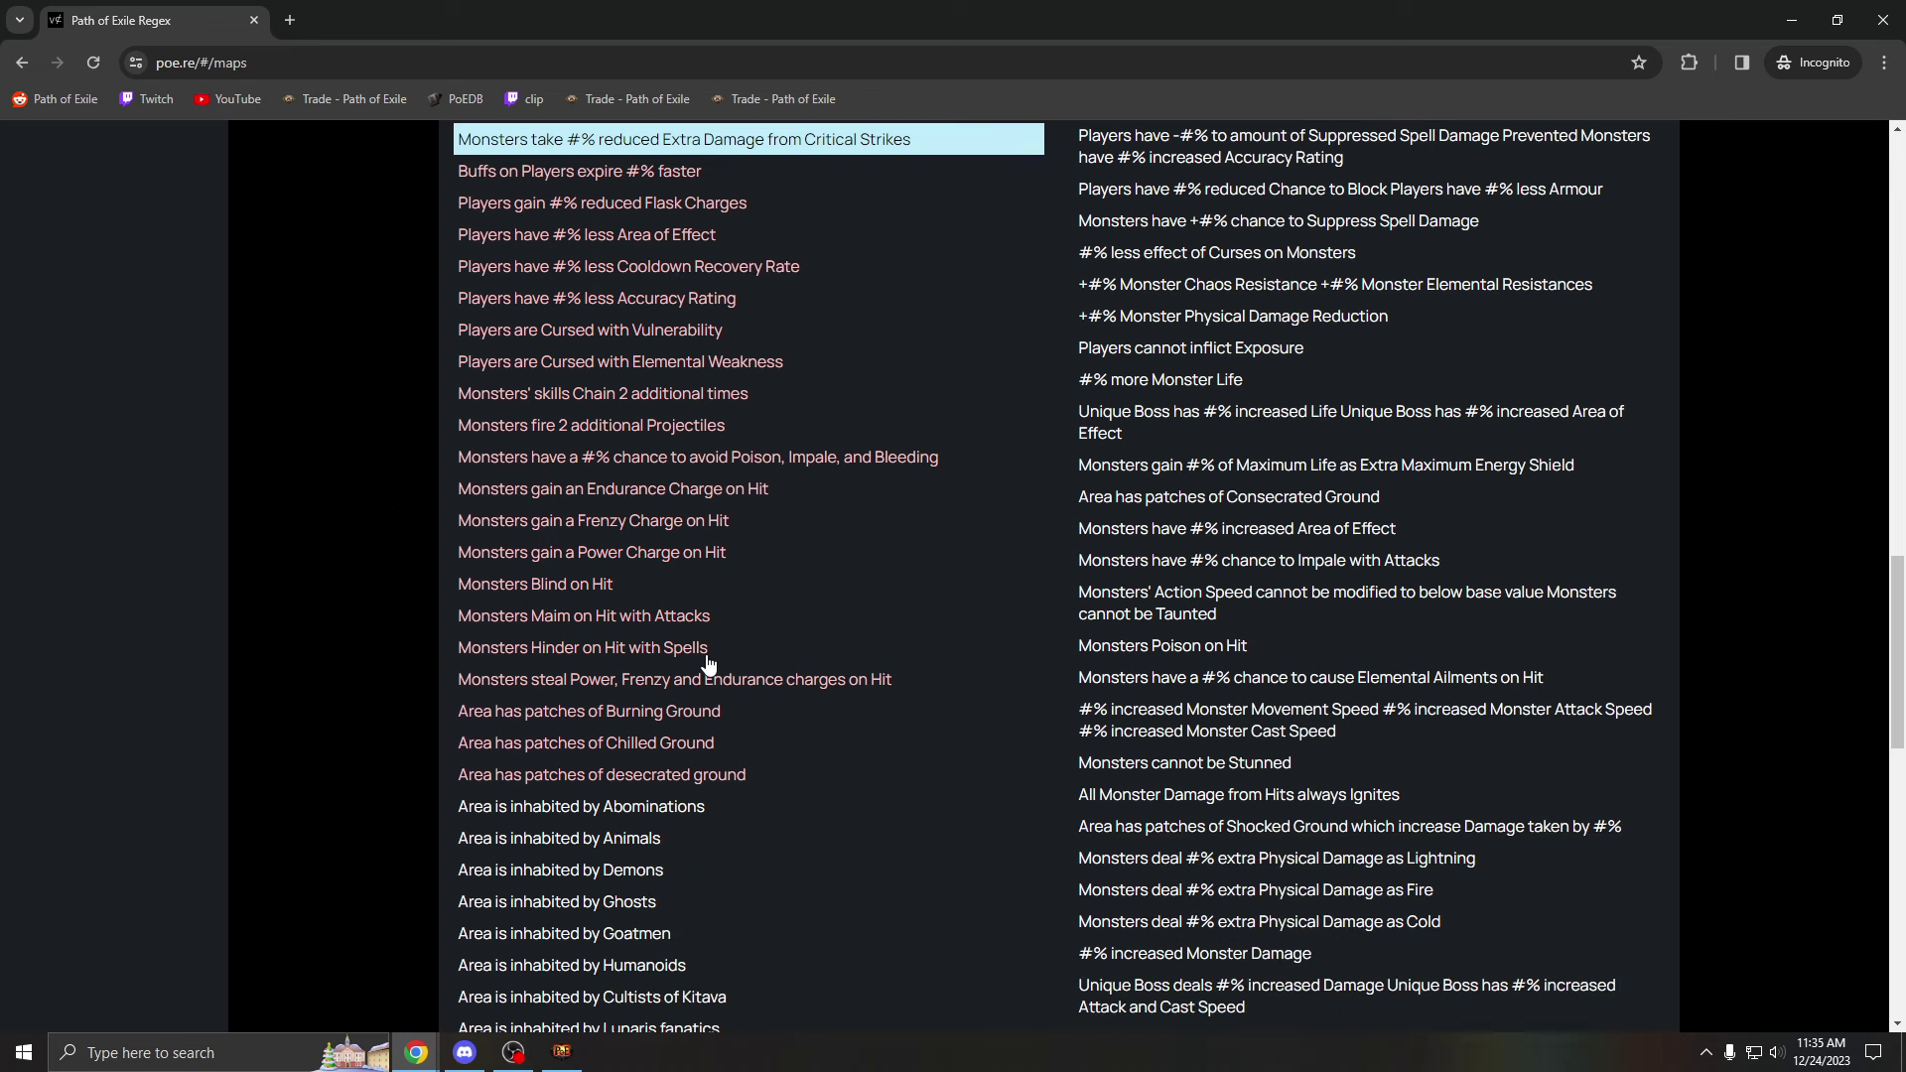
scroll(708, 666, up, 2)
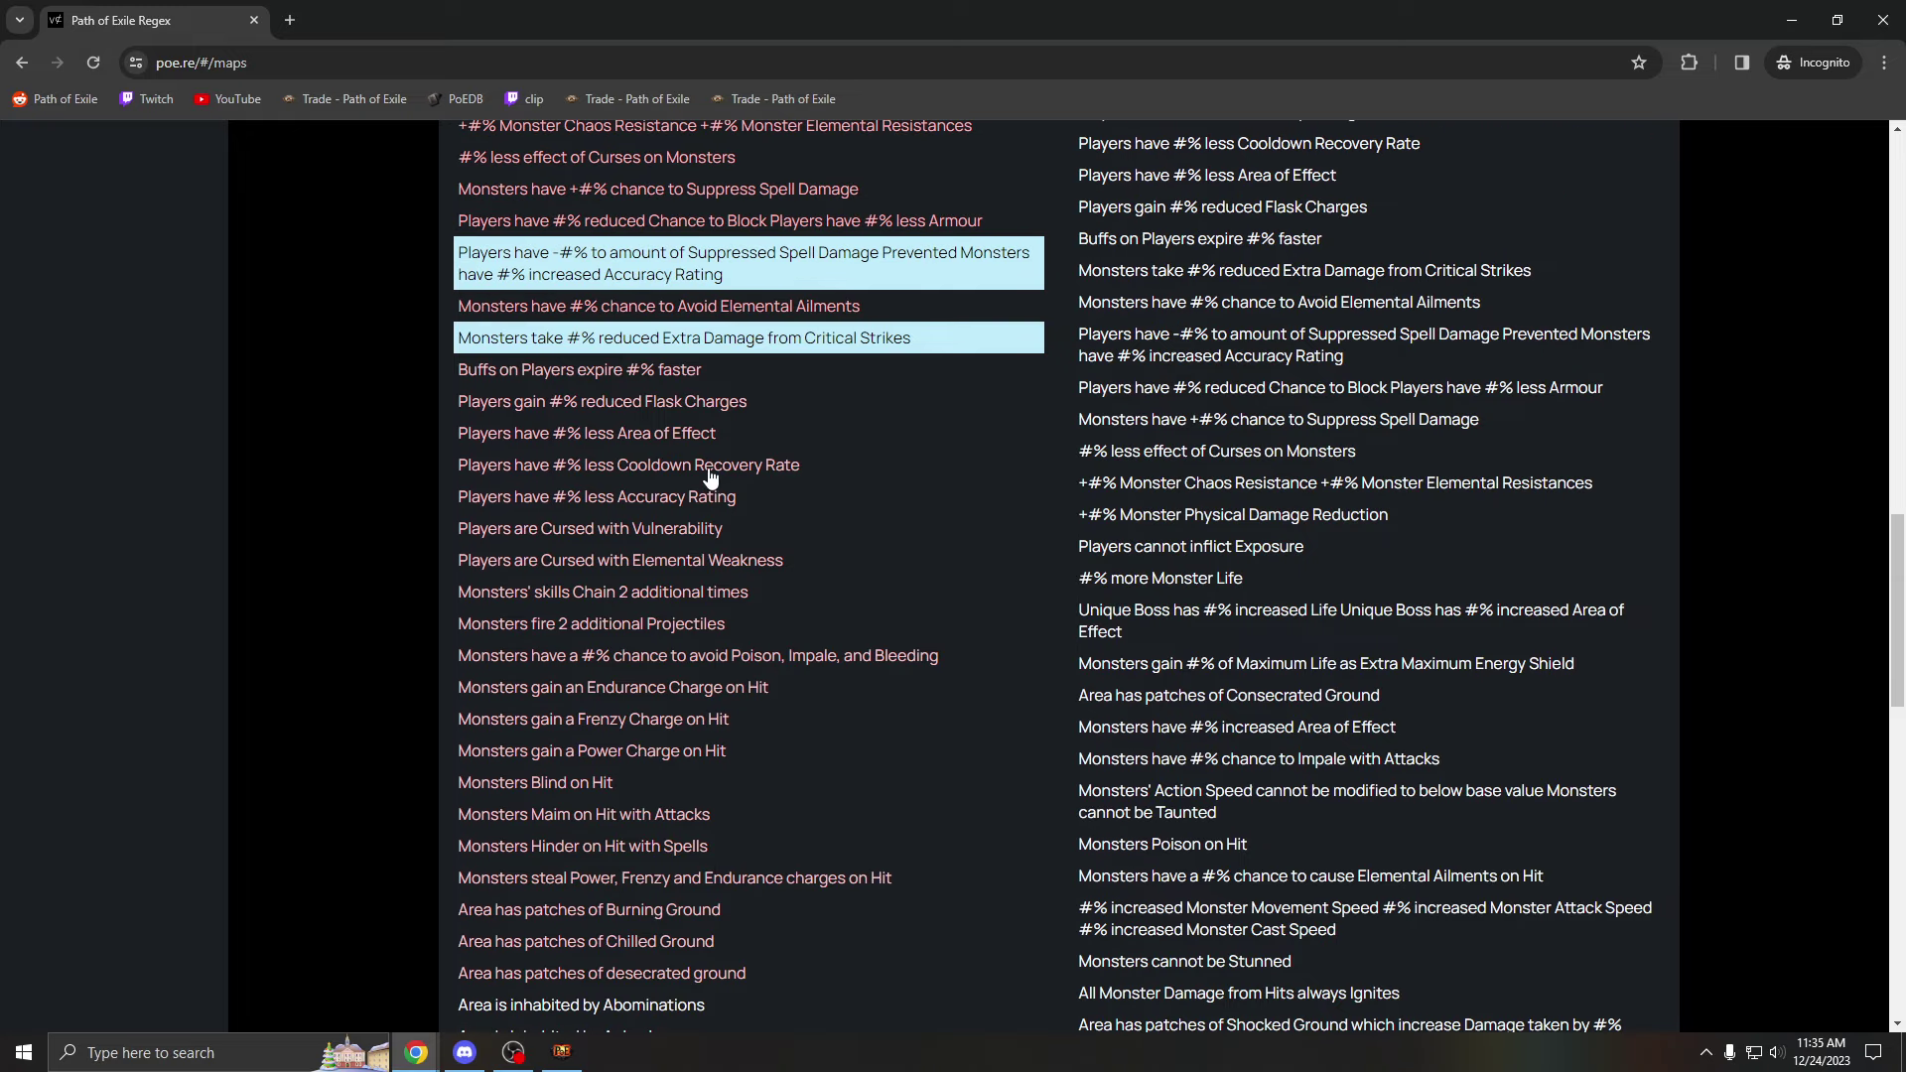
scroll(680, 722, up, 15)
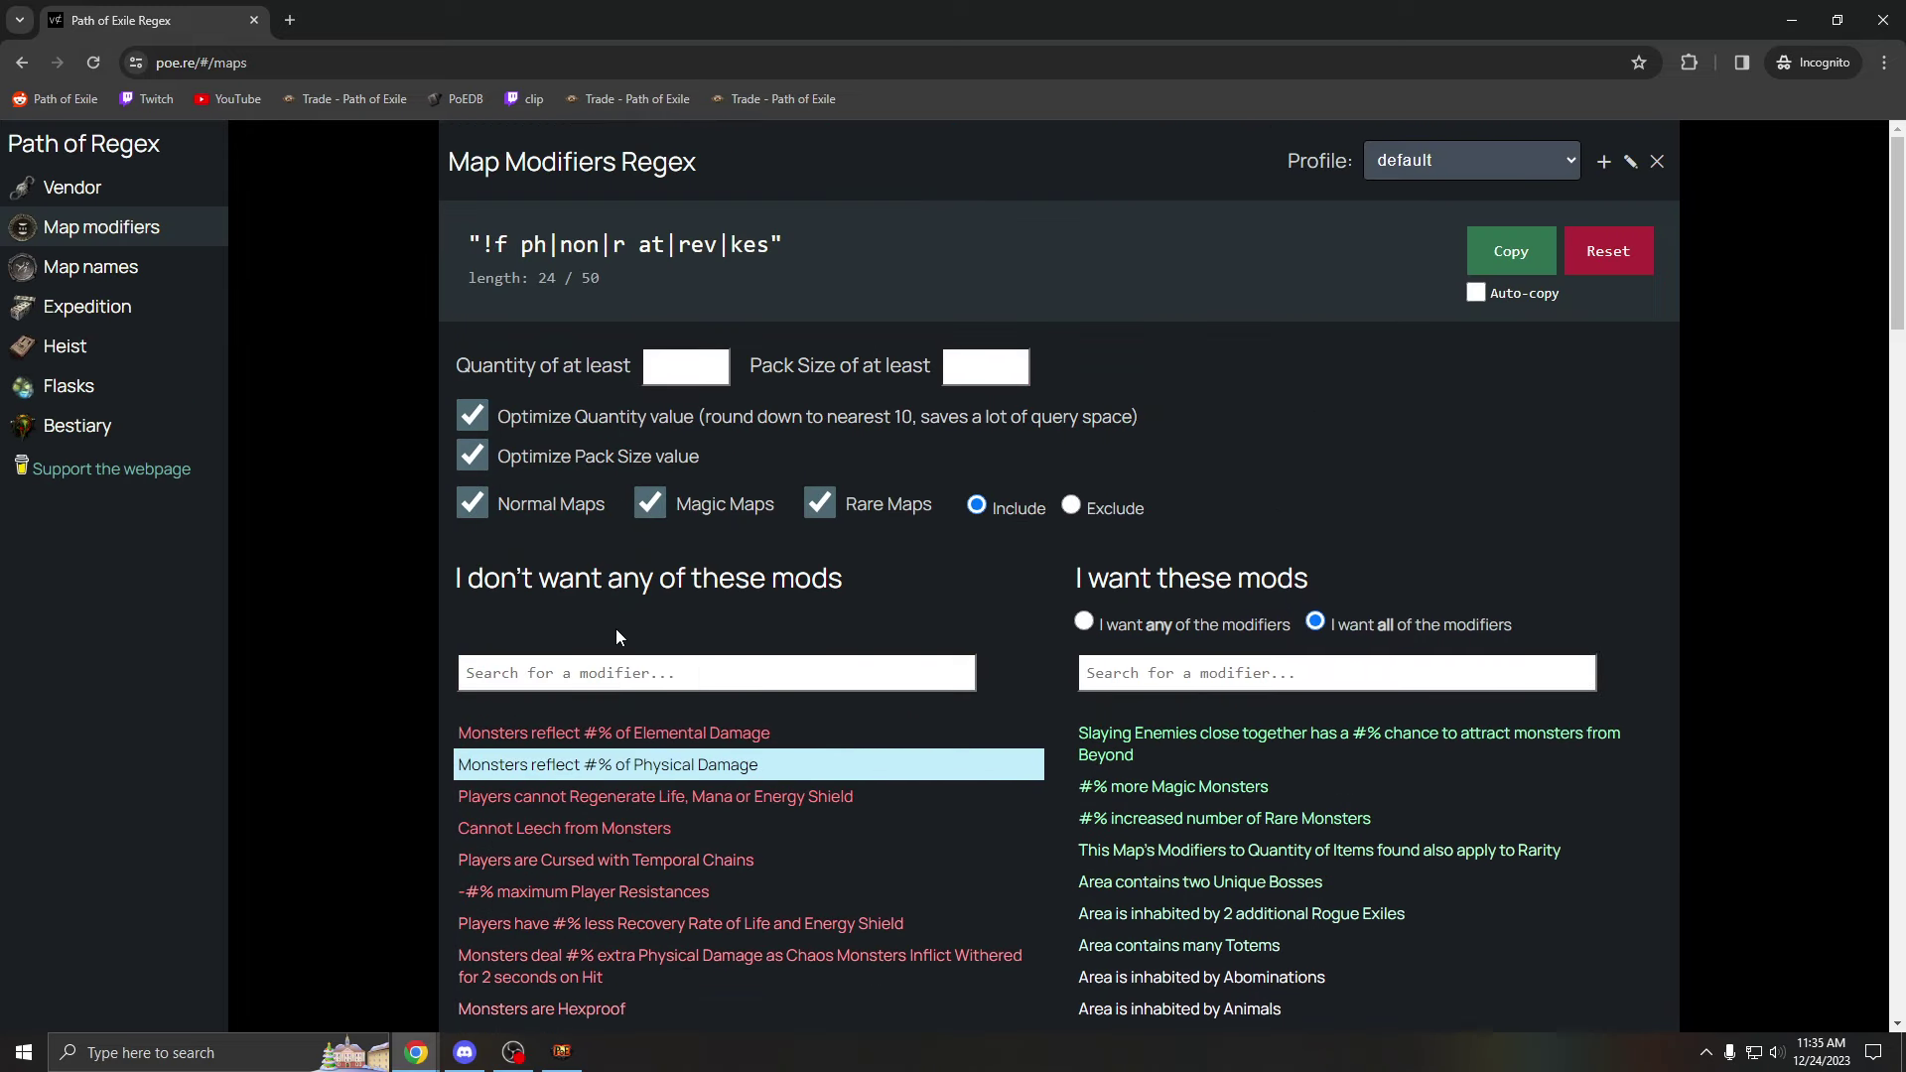
click(519, 679)
text(monster life)
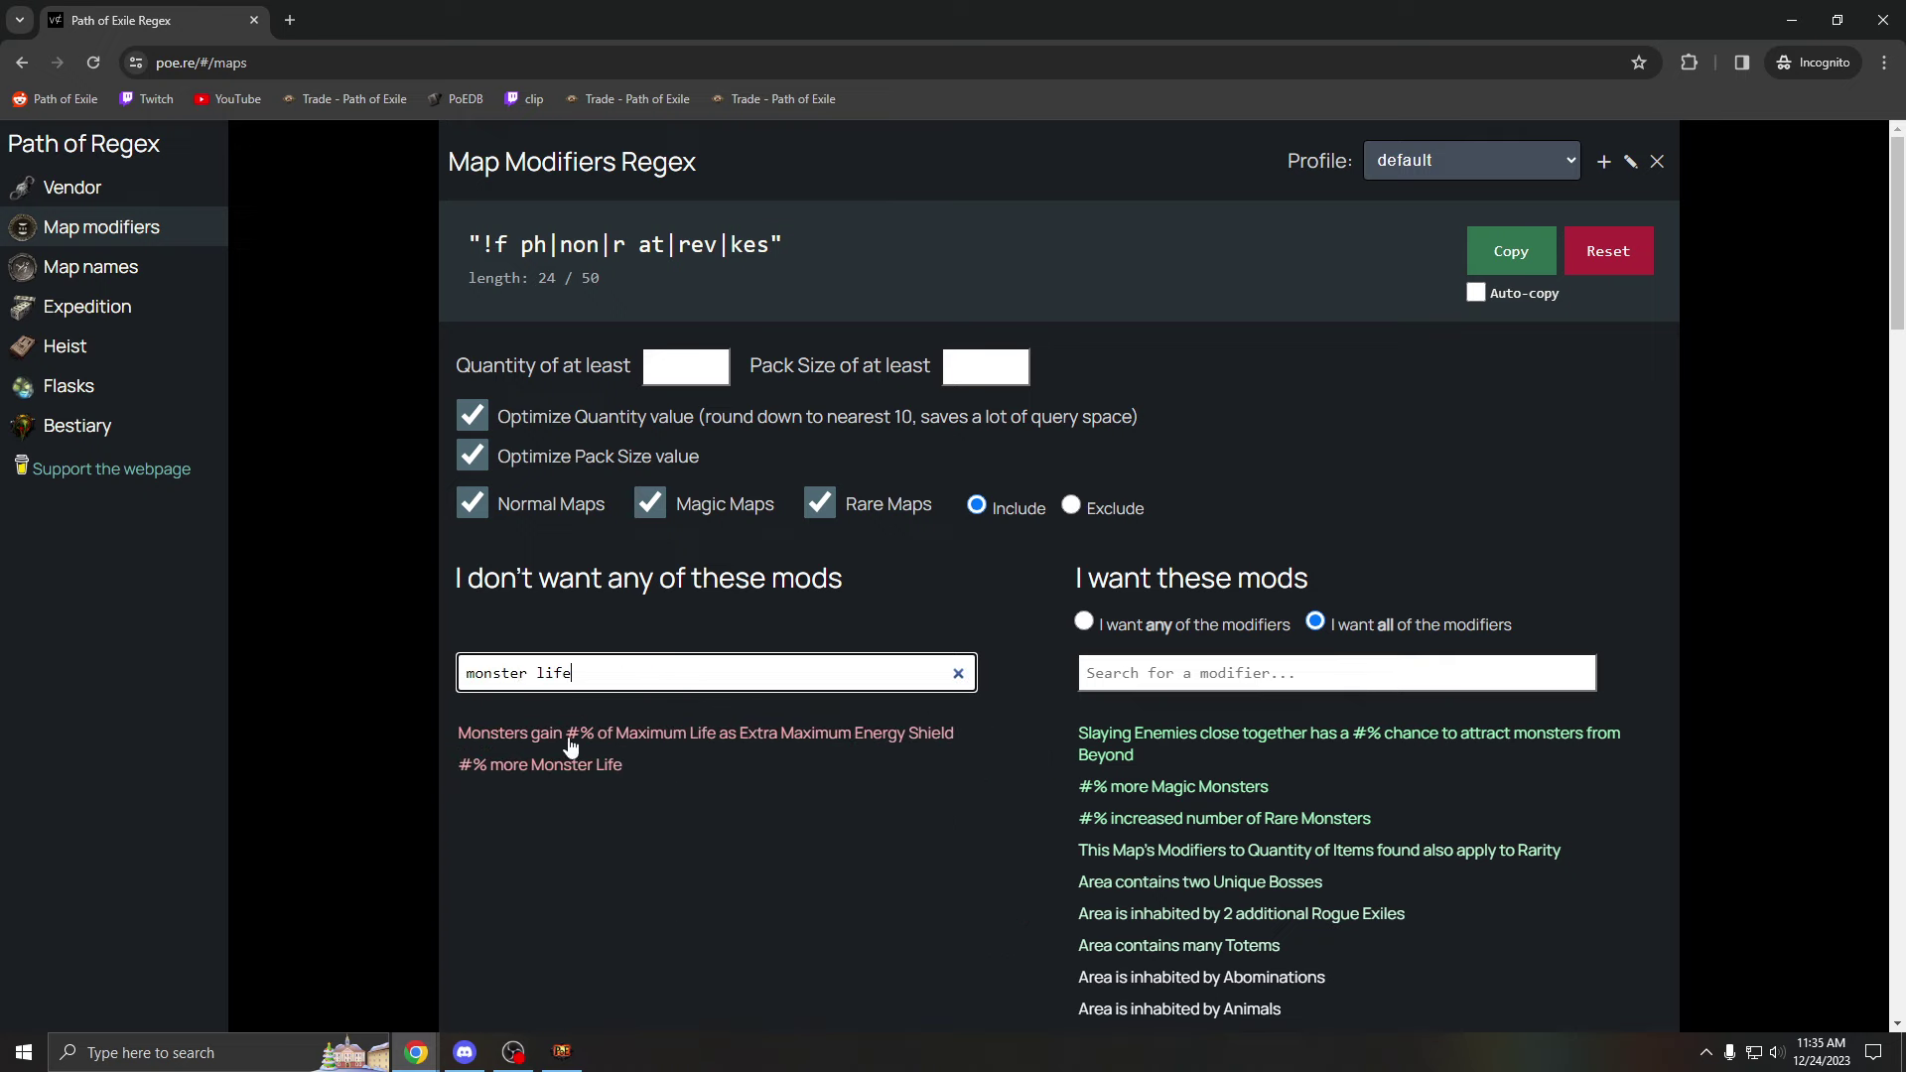
click(737, 743)
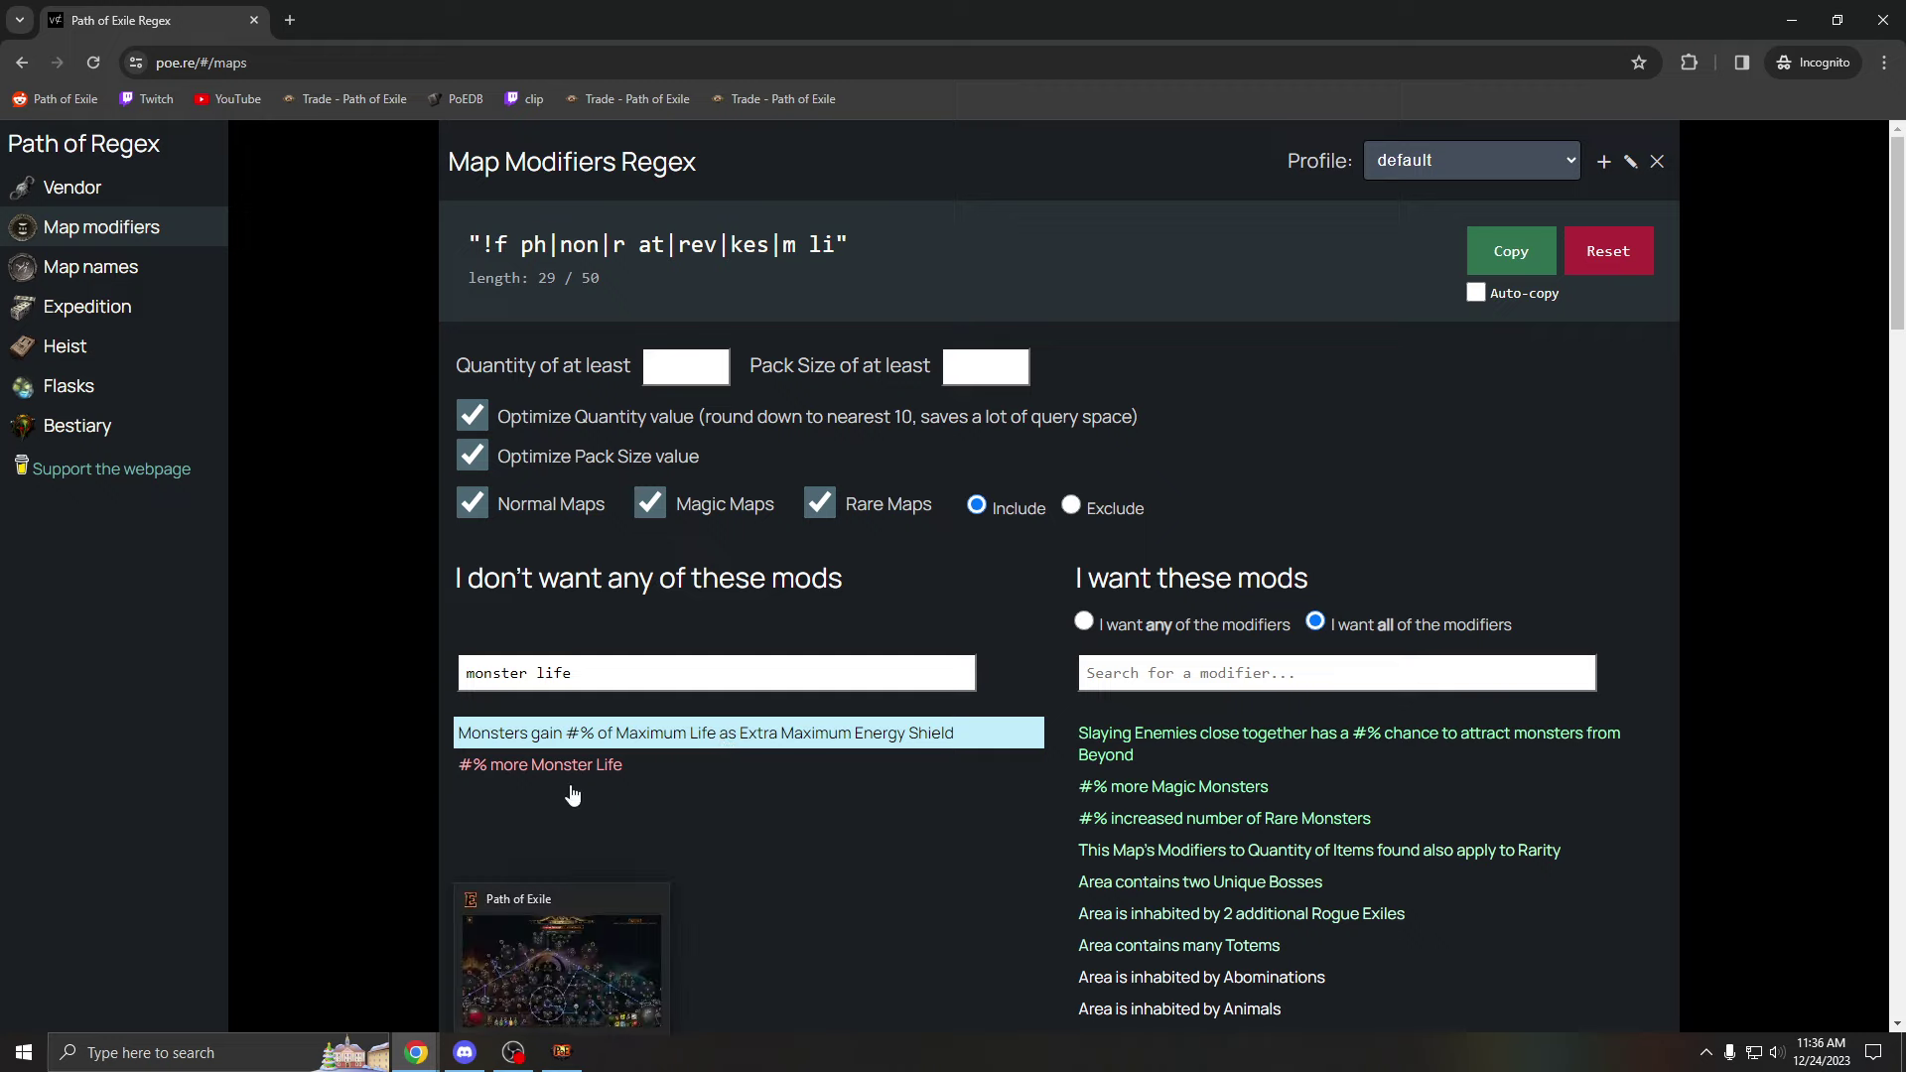
Switch to Path of Exile, leave the atlas skill tree, and highlight stash items matching "monster life".
click(577, 1059)
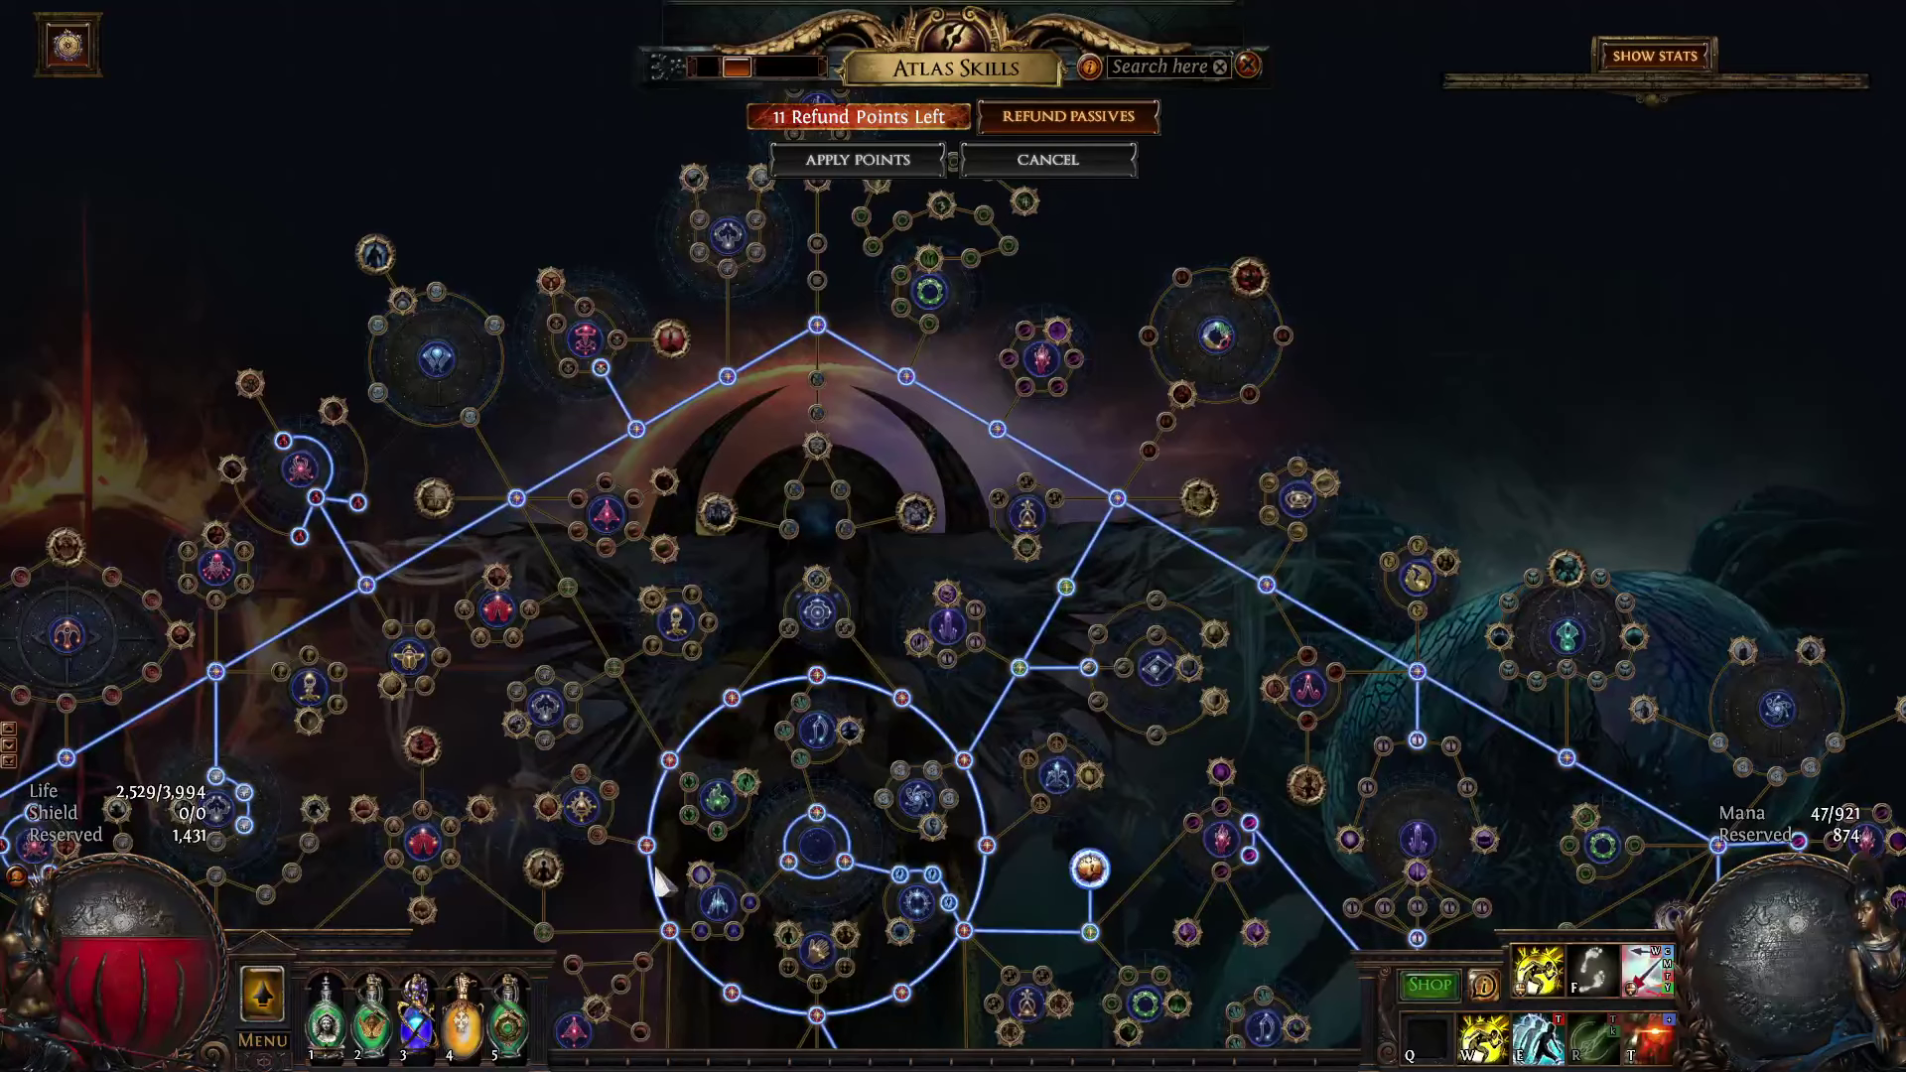
key(Escape)
click(879, 471)
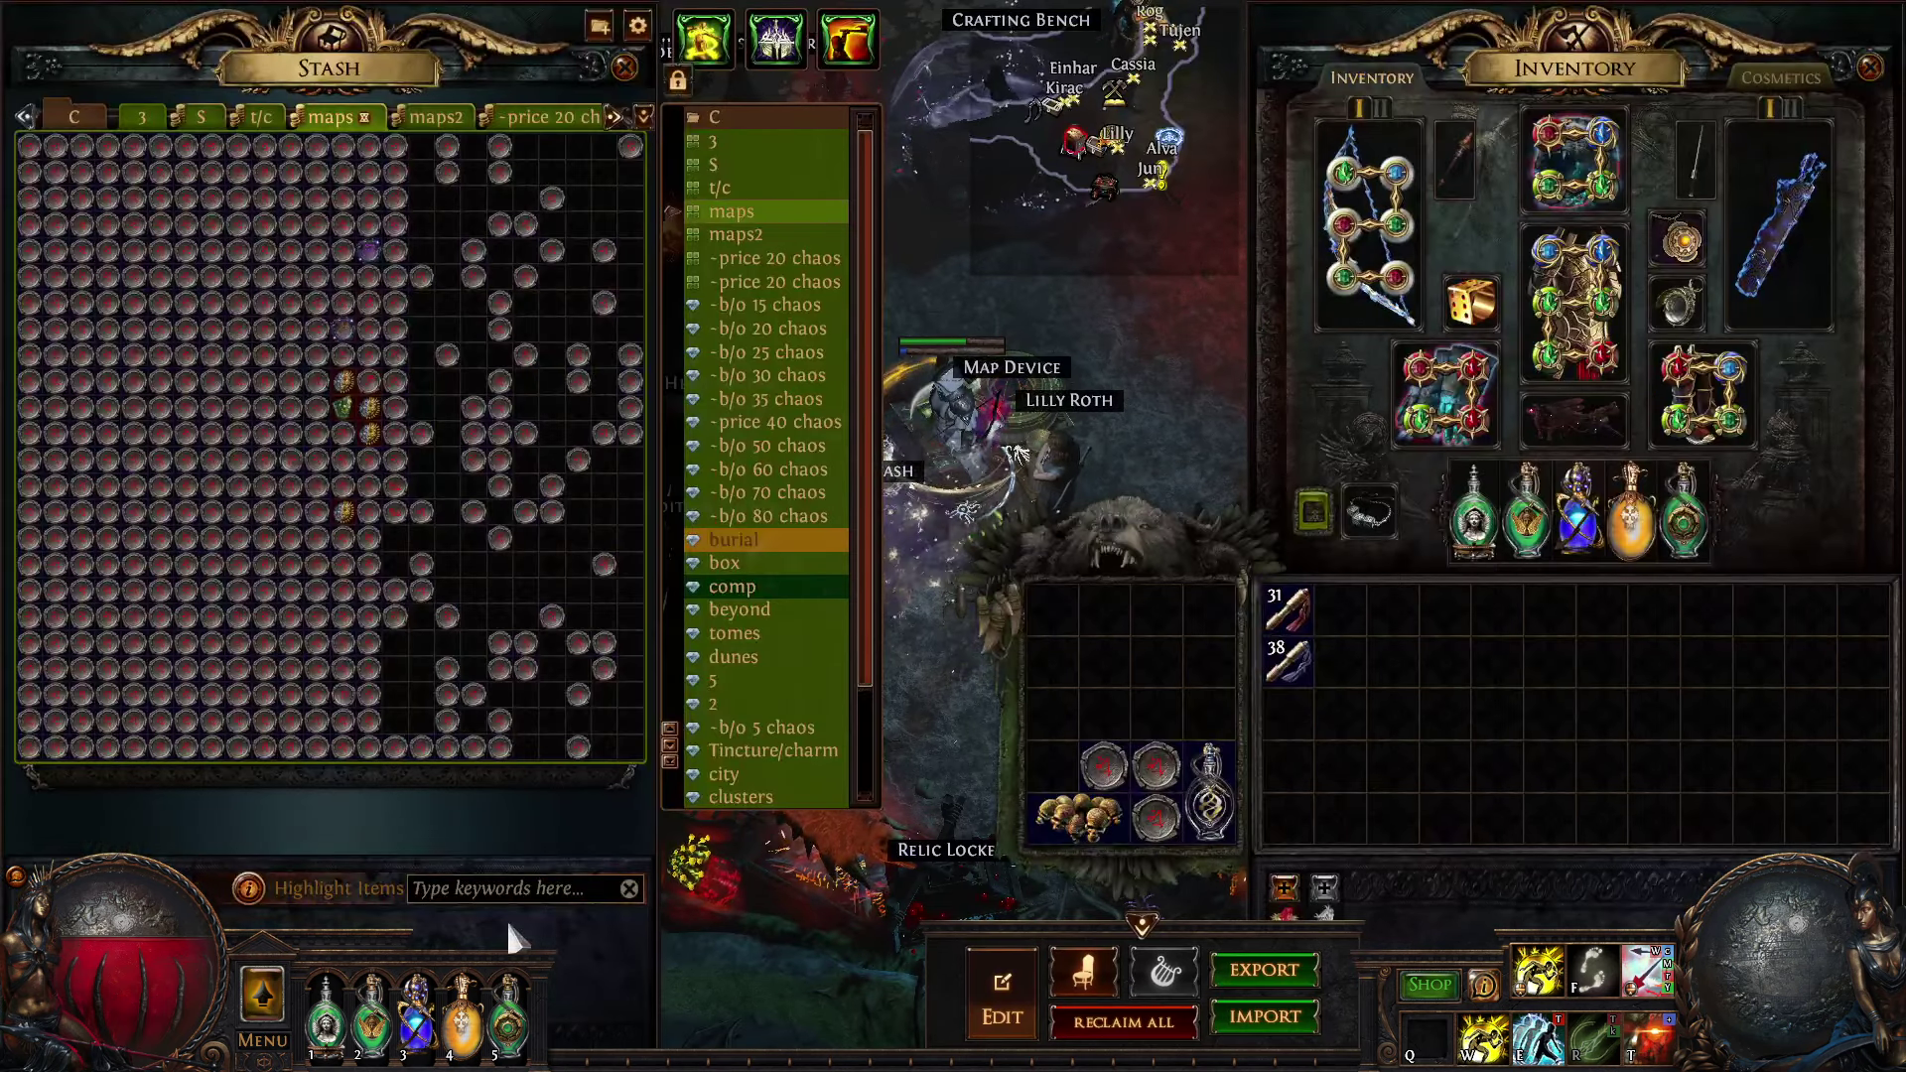
text(monster life)
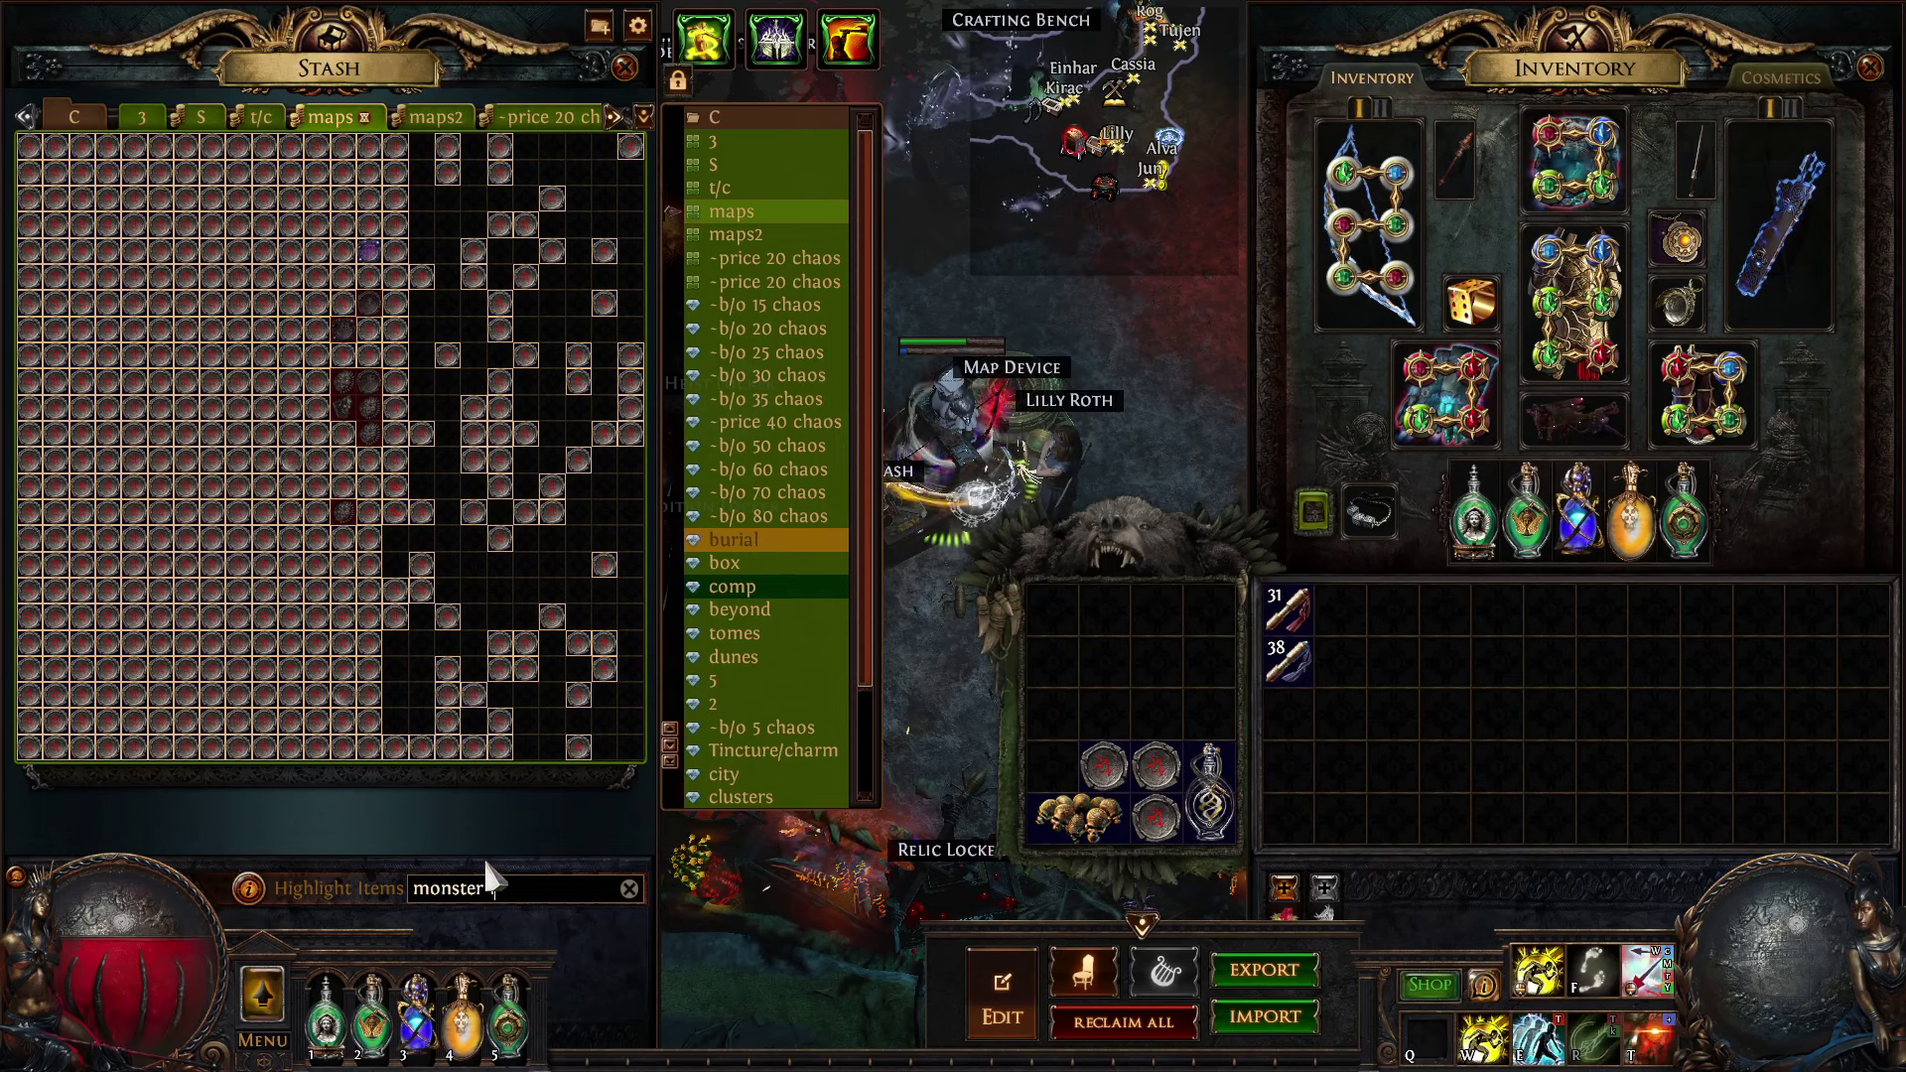
Inspect the modifiers of several Burial Chambers maps in the stash and return to the regex page.
mouse_move(423, 513)
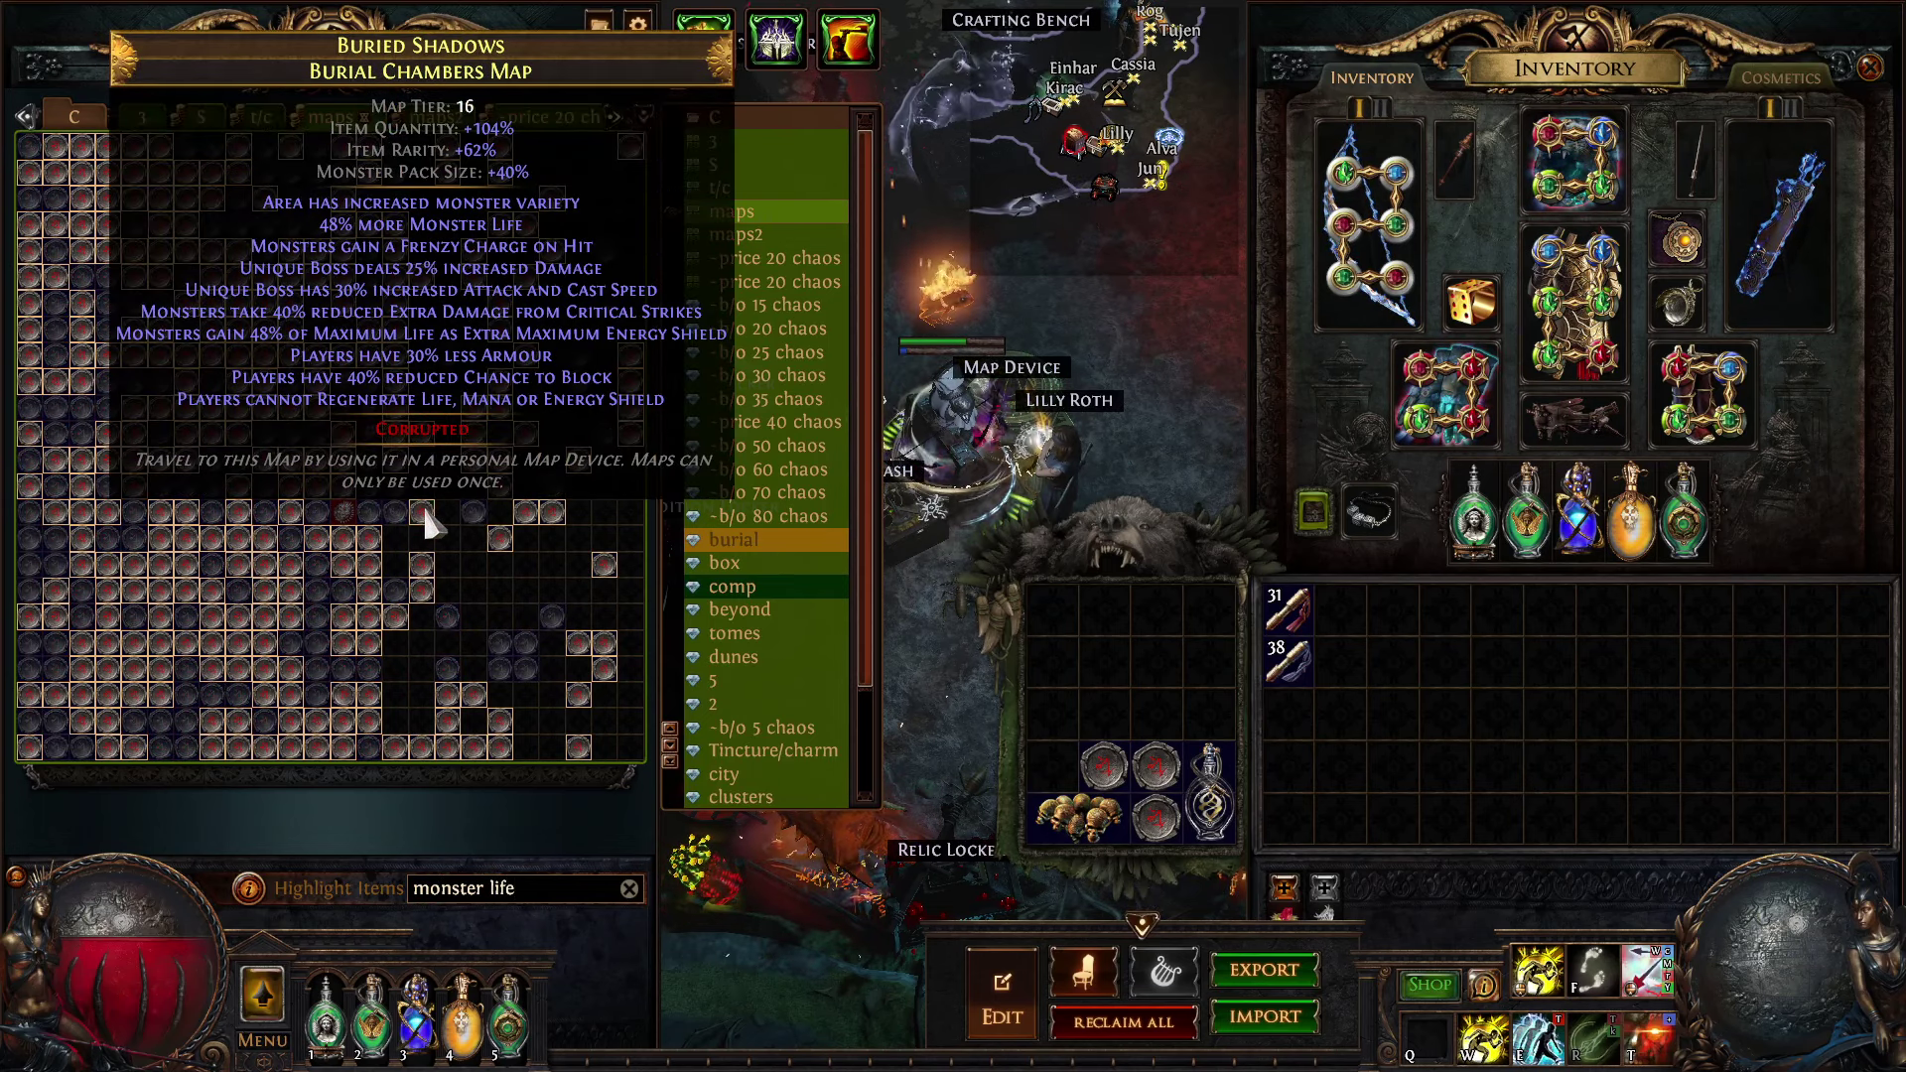
mouse_move(308, 546)
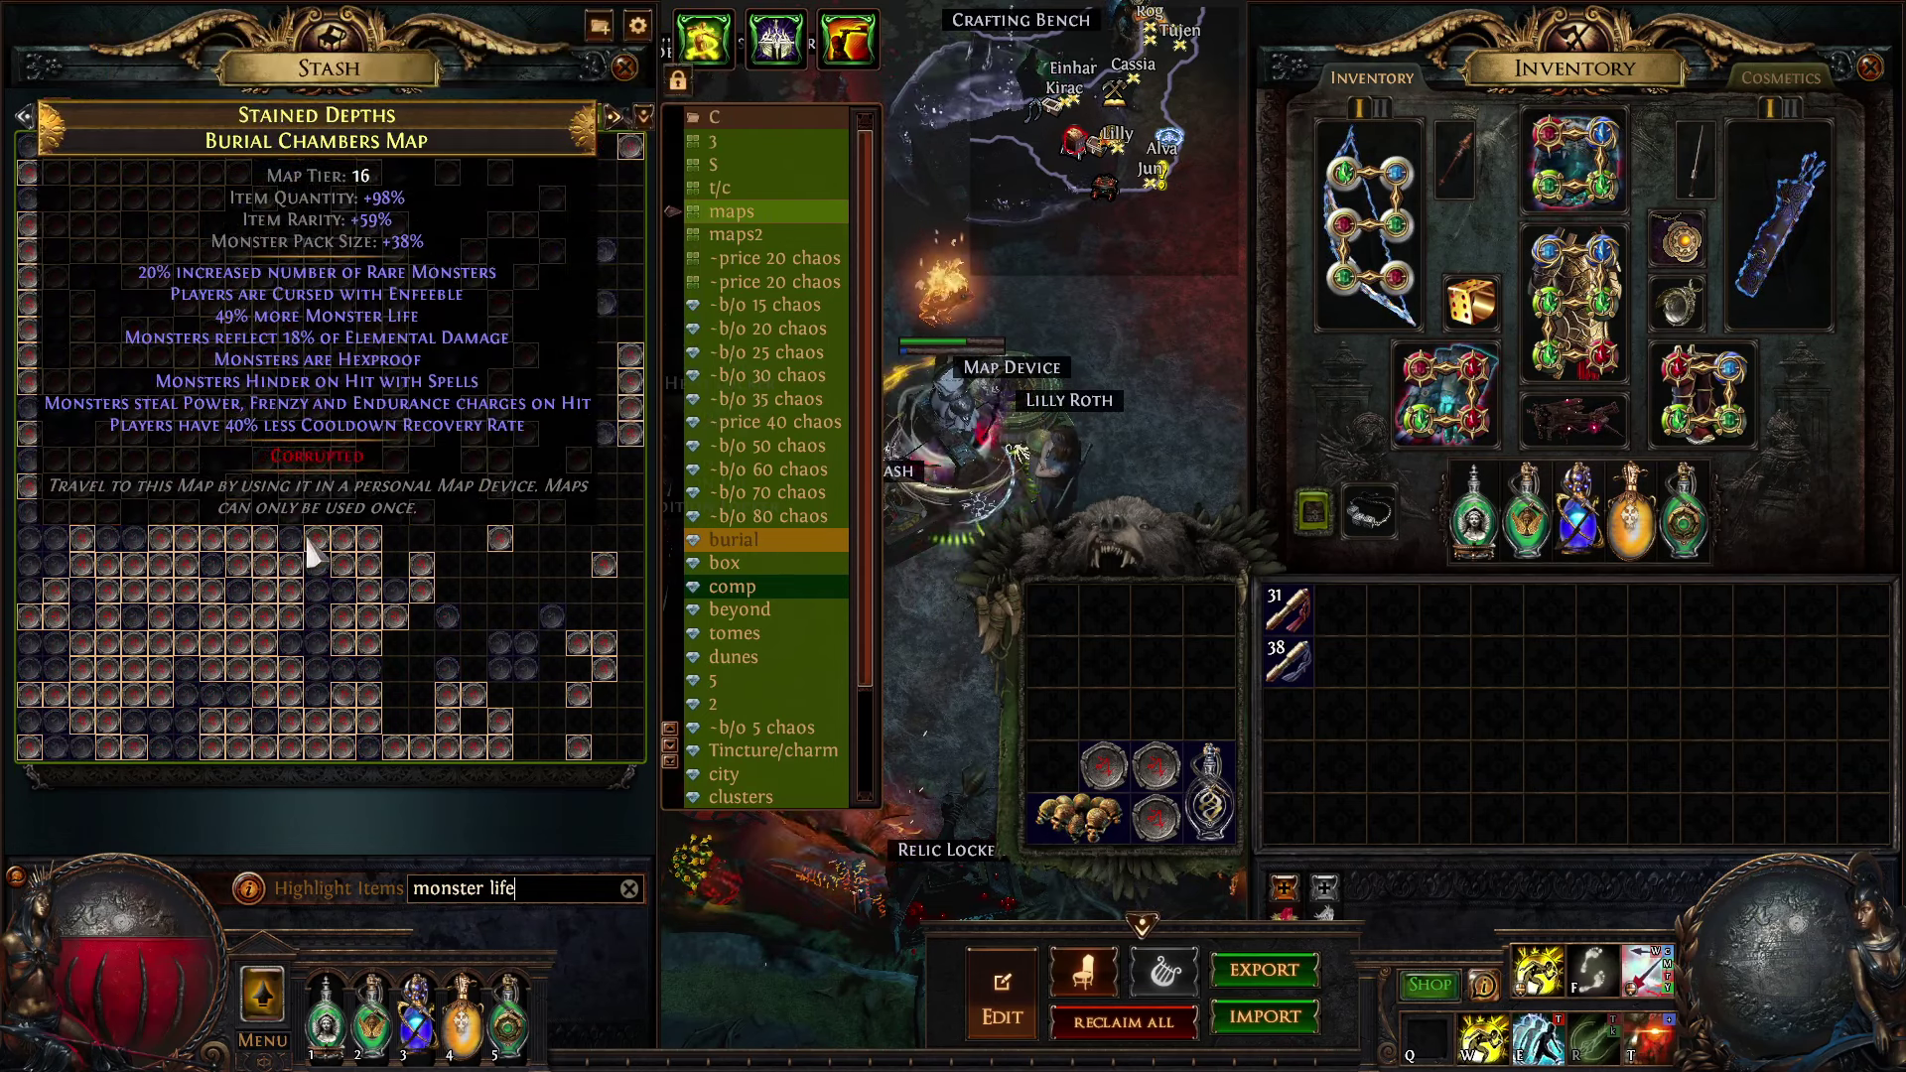
mouse_move(283, 594)
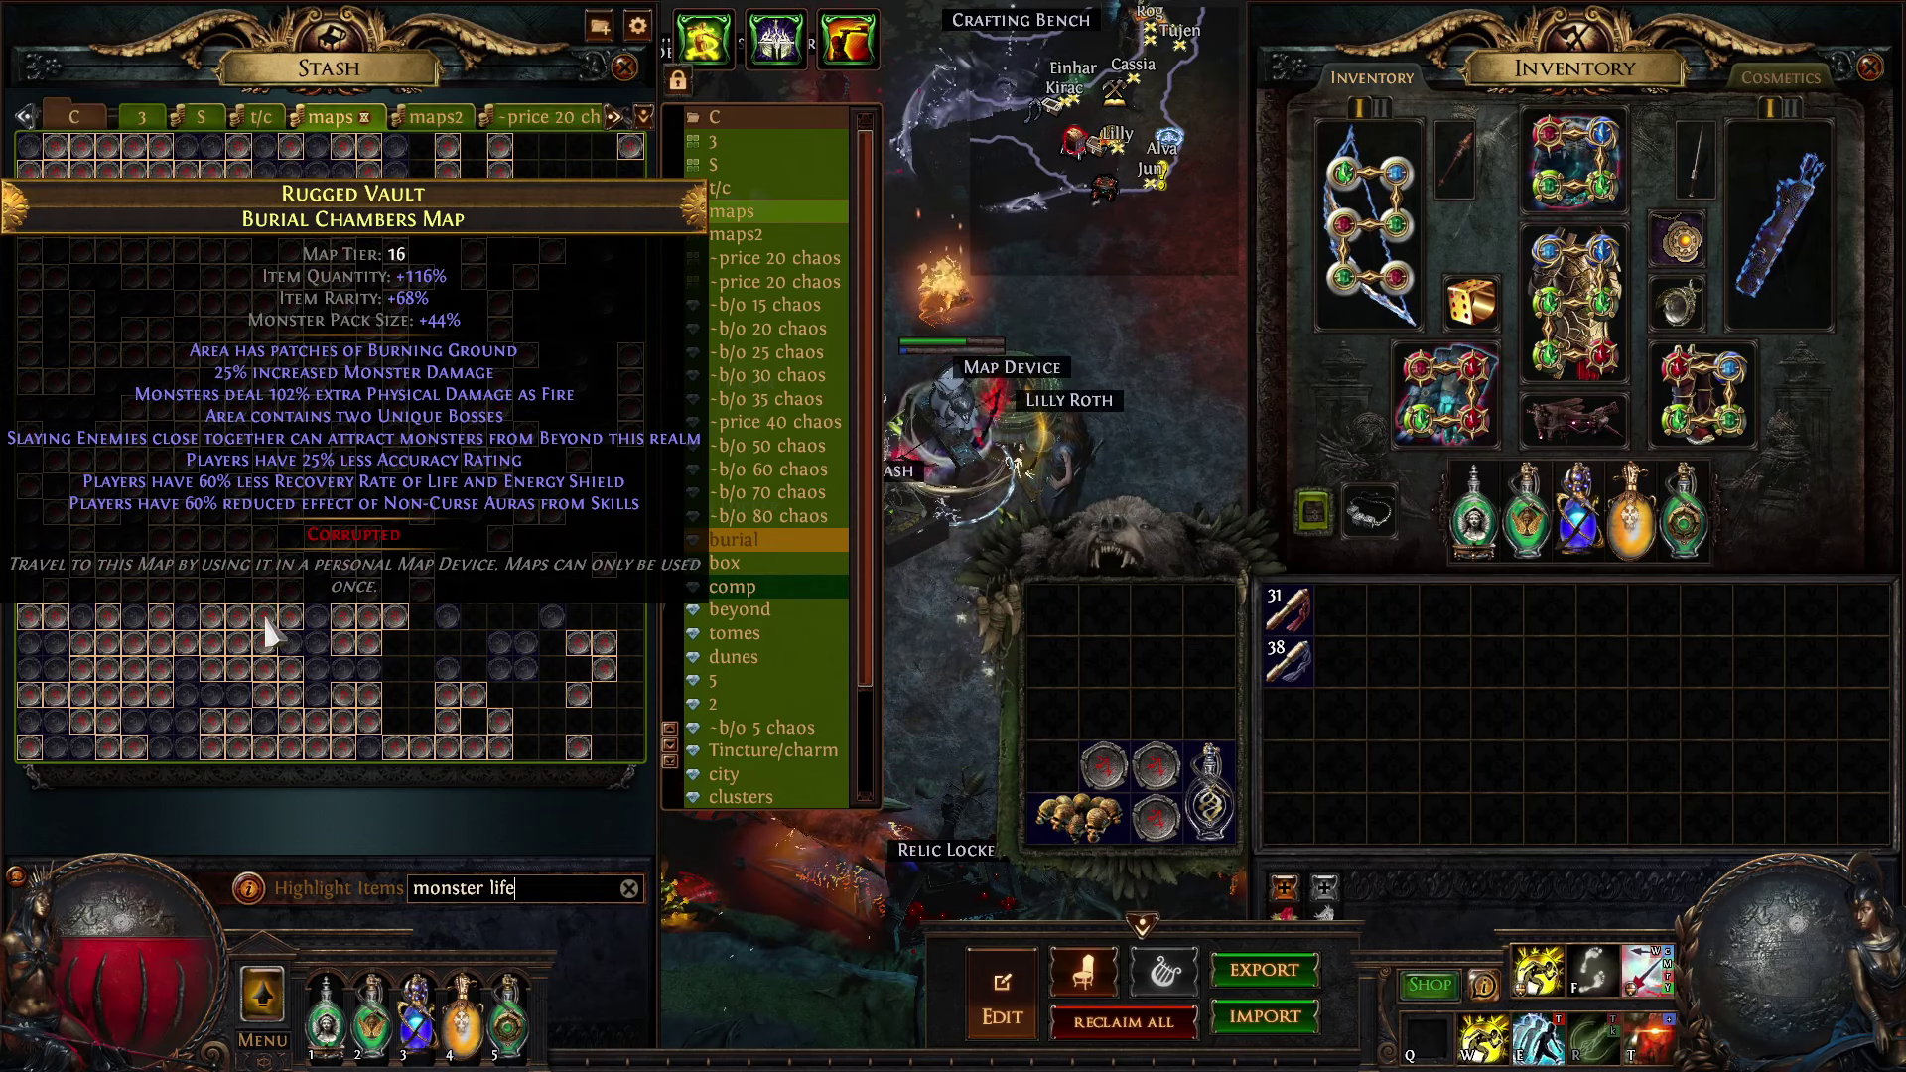
mouse_move(268, 631)
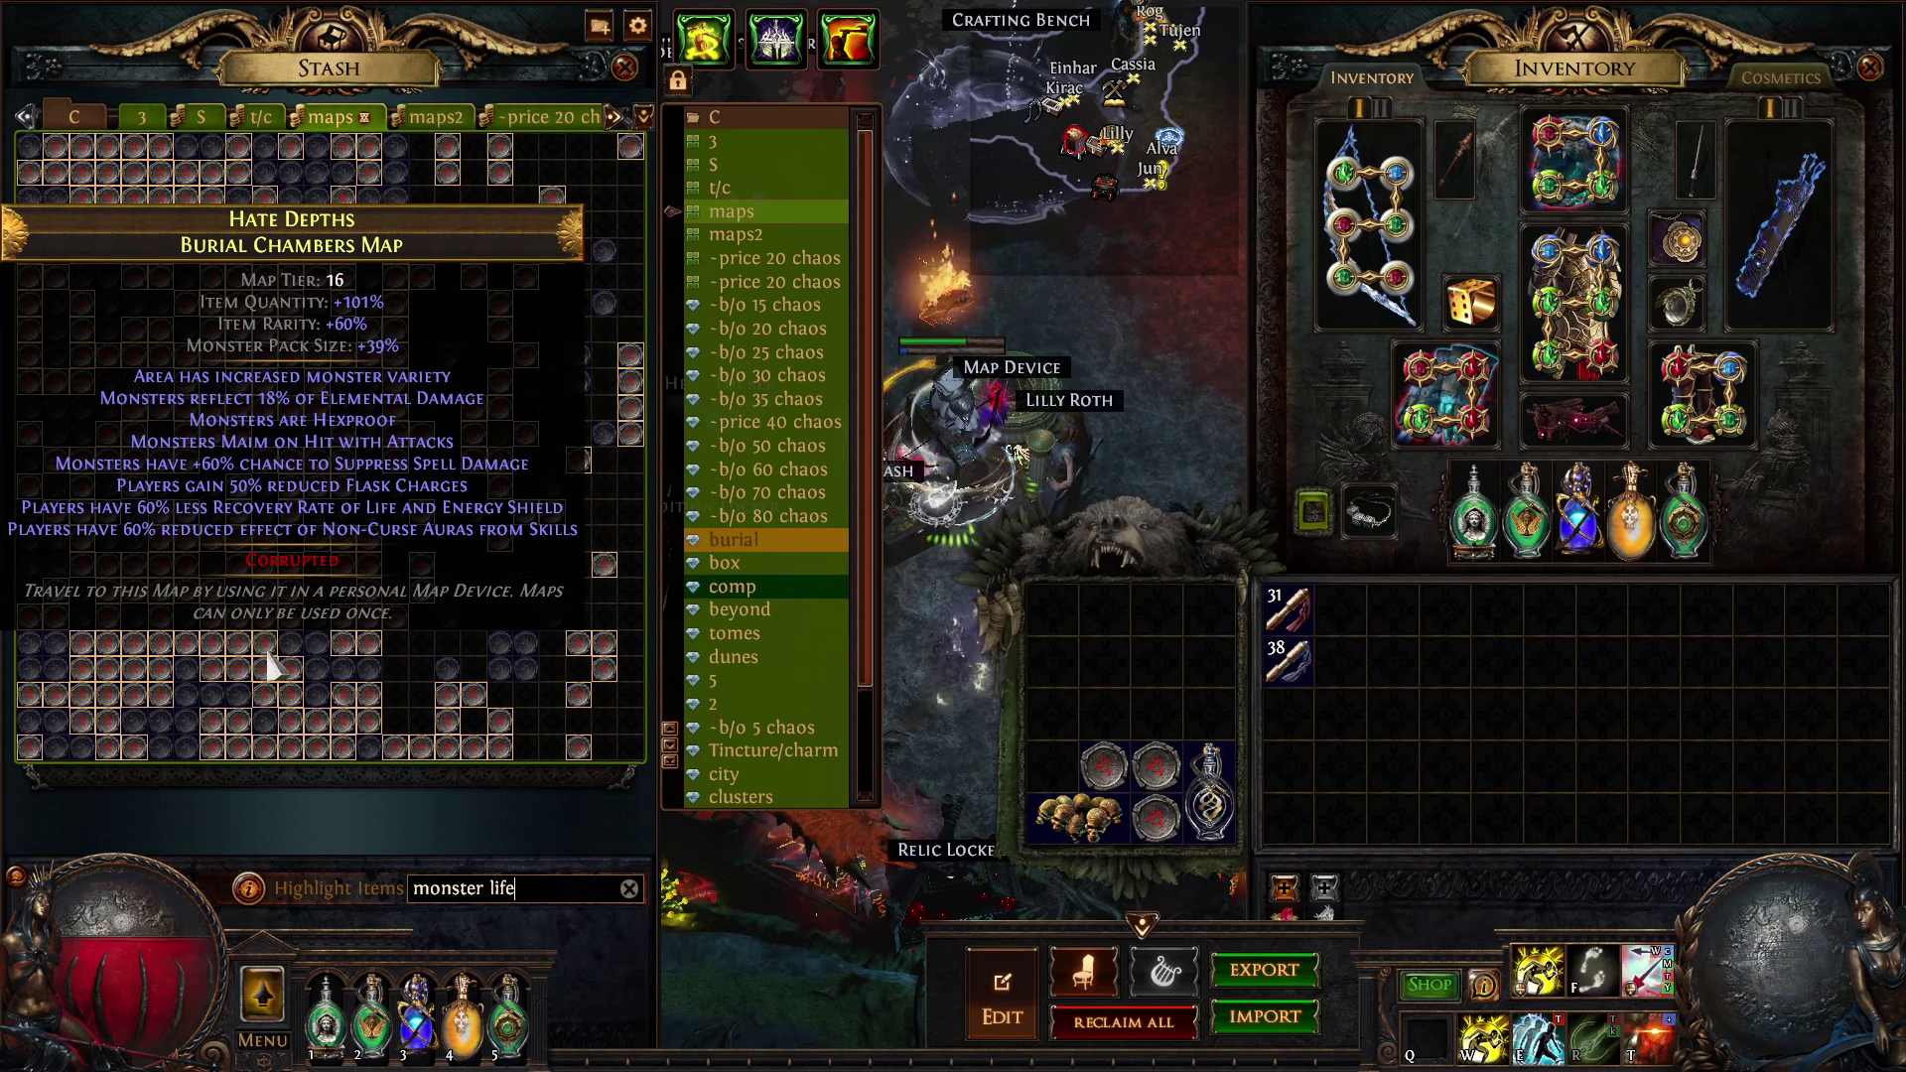
mouse_move(278, 688)
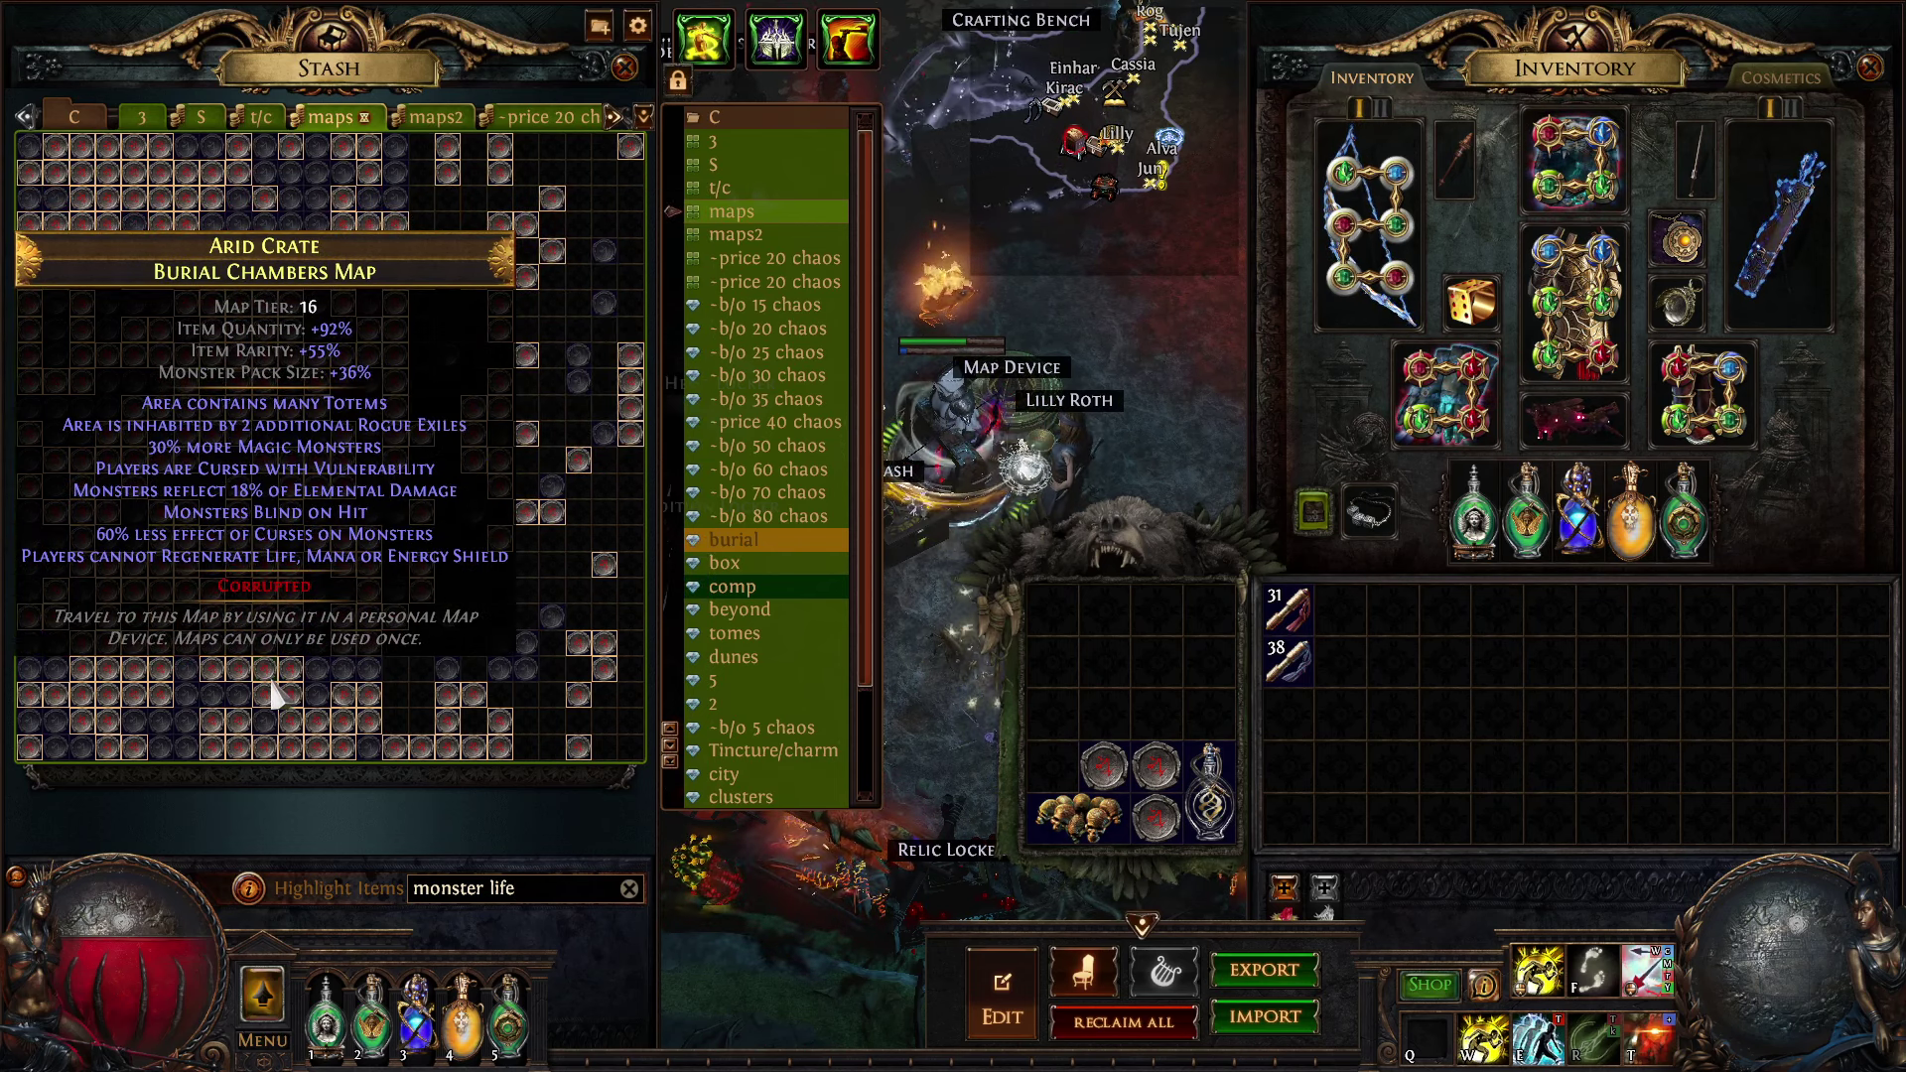
mouse_move(301, 728)
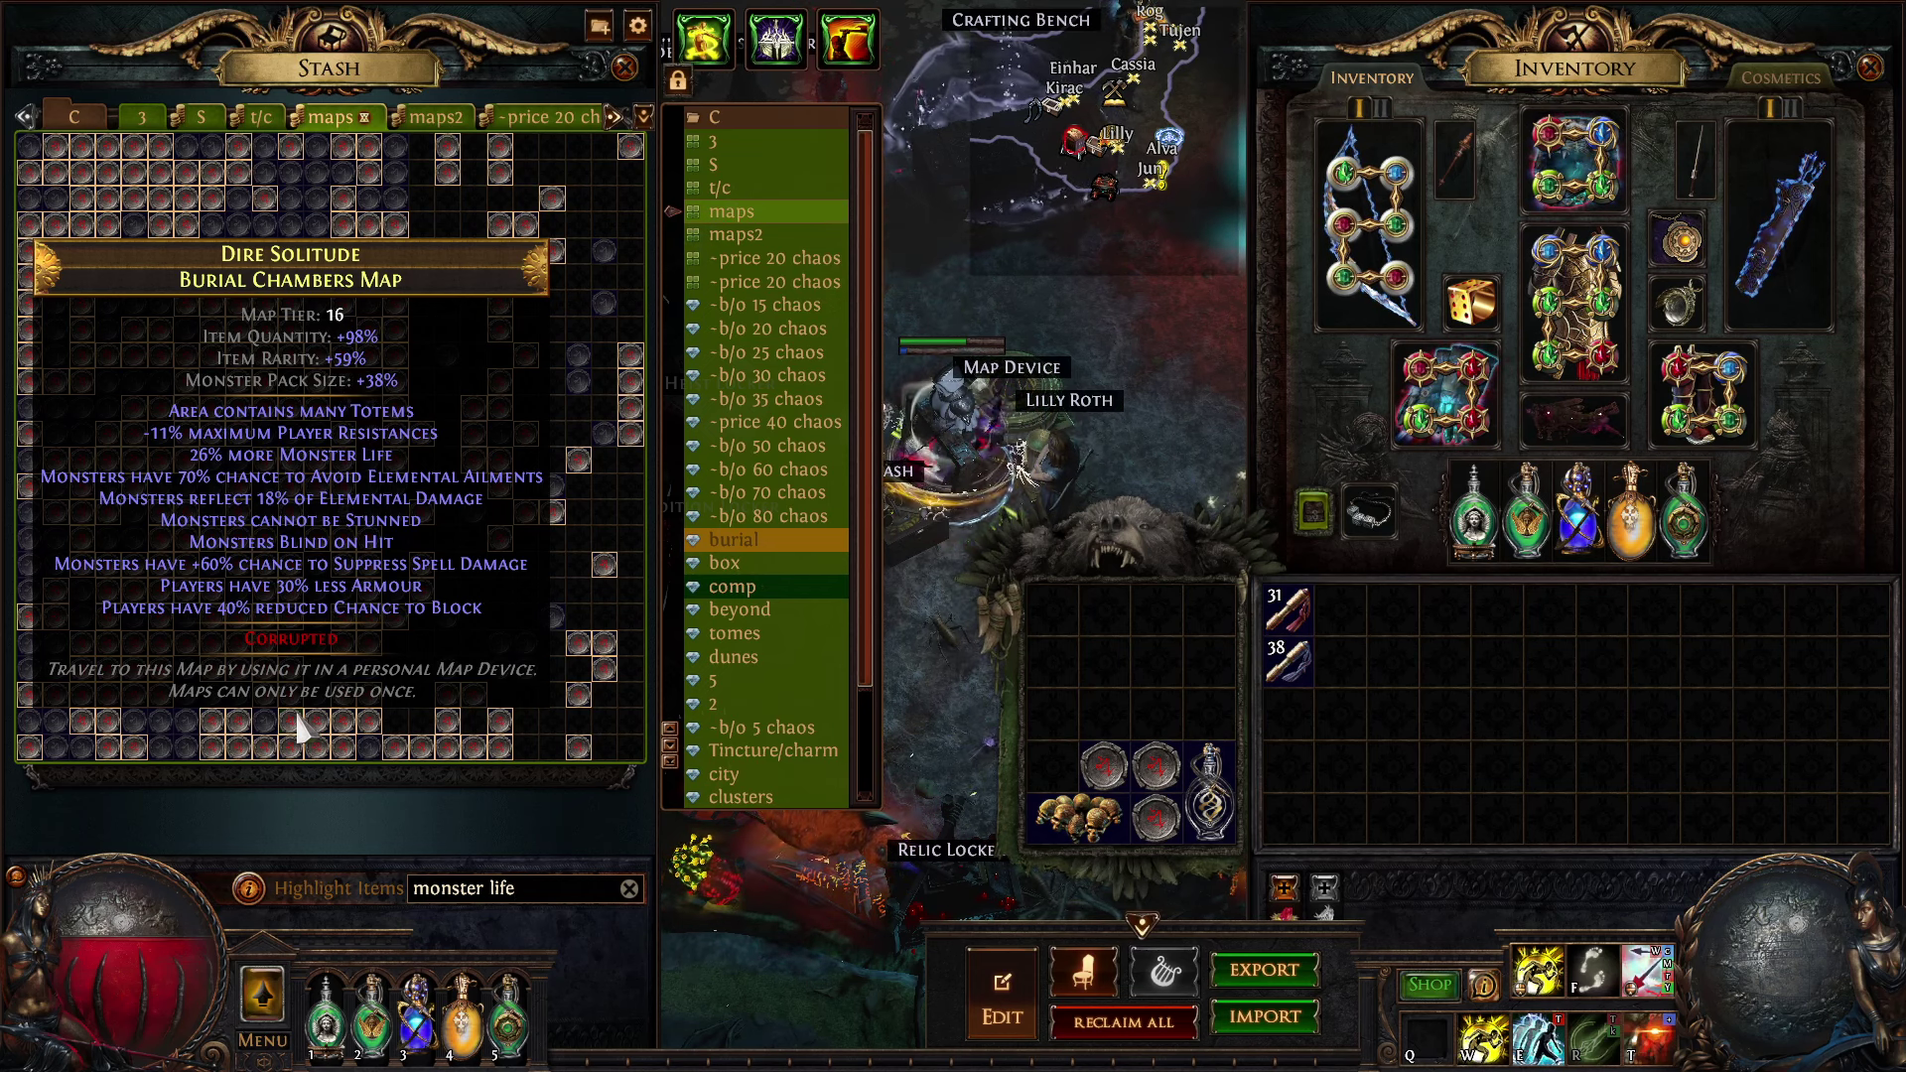
key(alt+Tab)
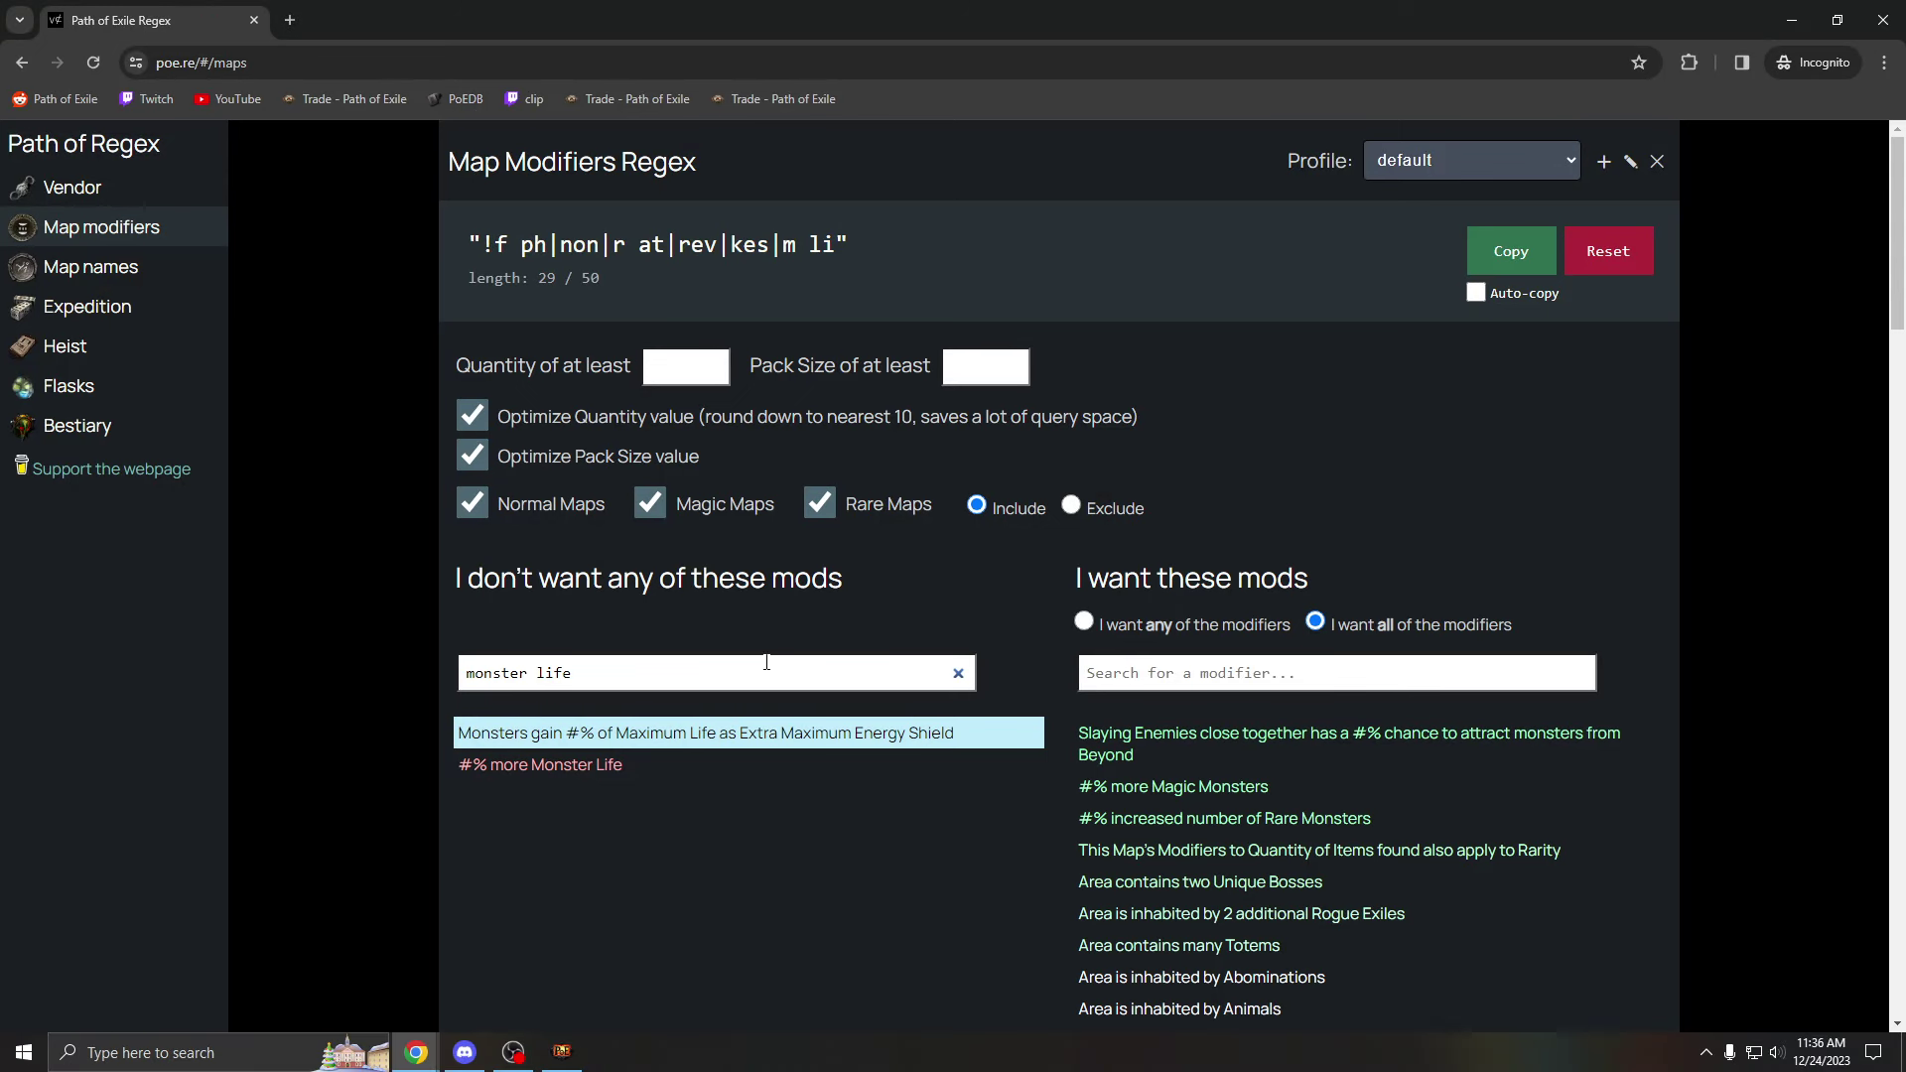
Clear the unwanted mods search and exclude "-#% maximum Player Resistances".
click(958, 674)
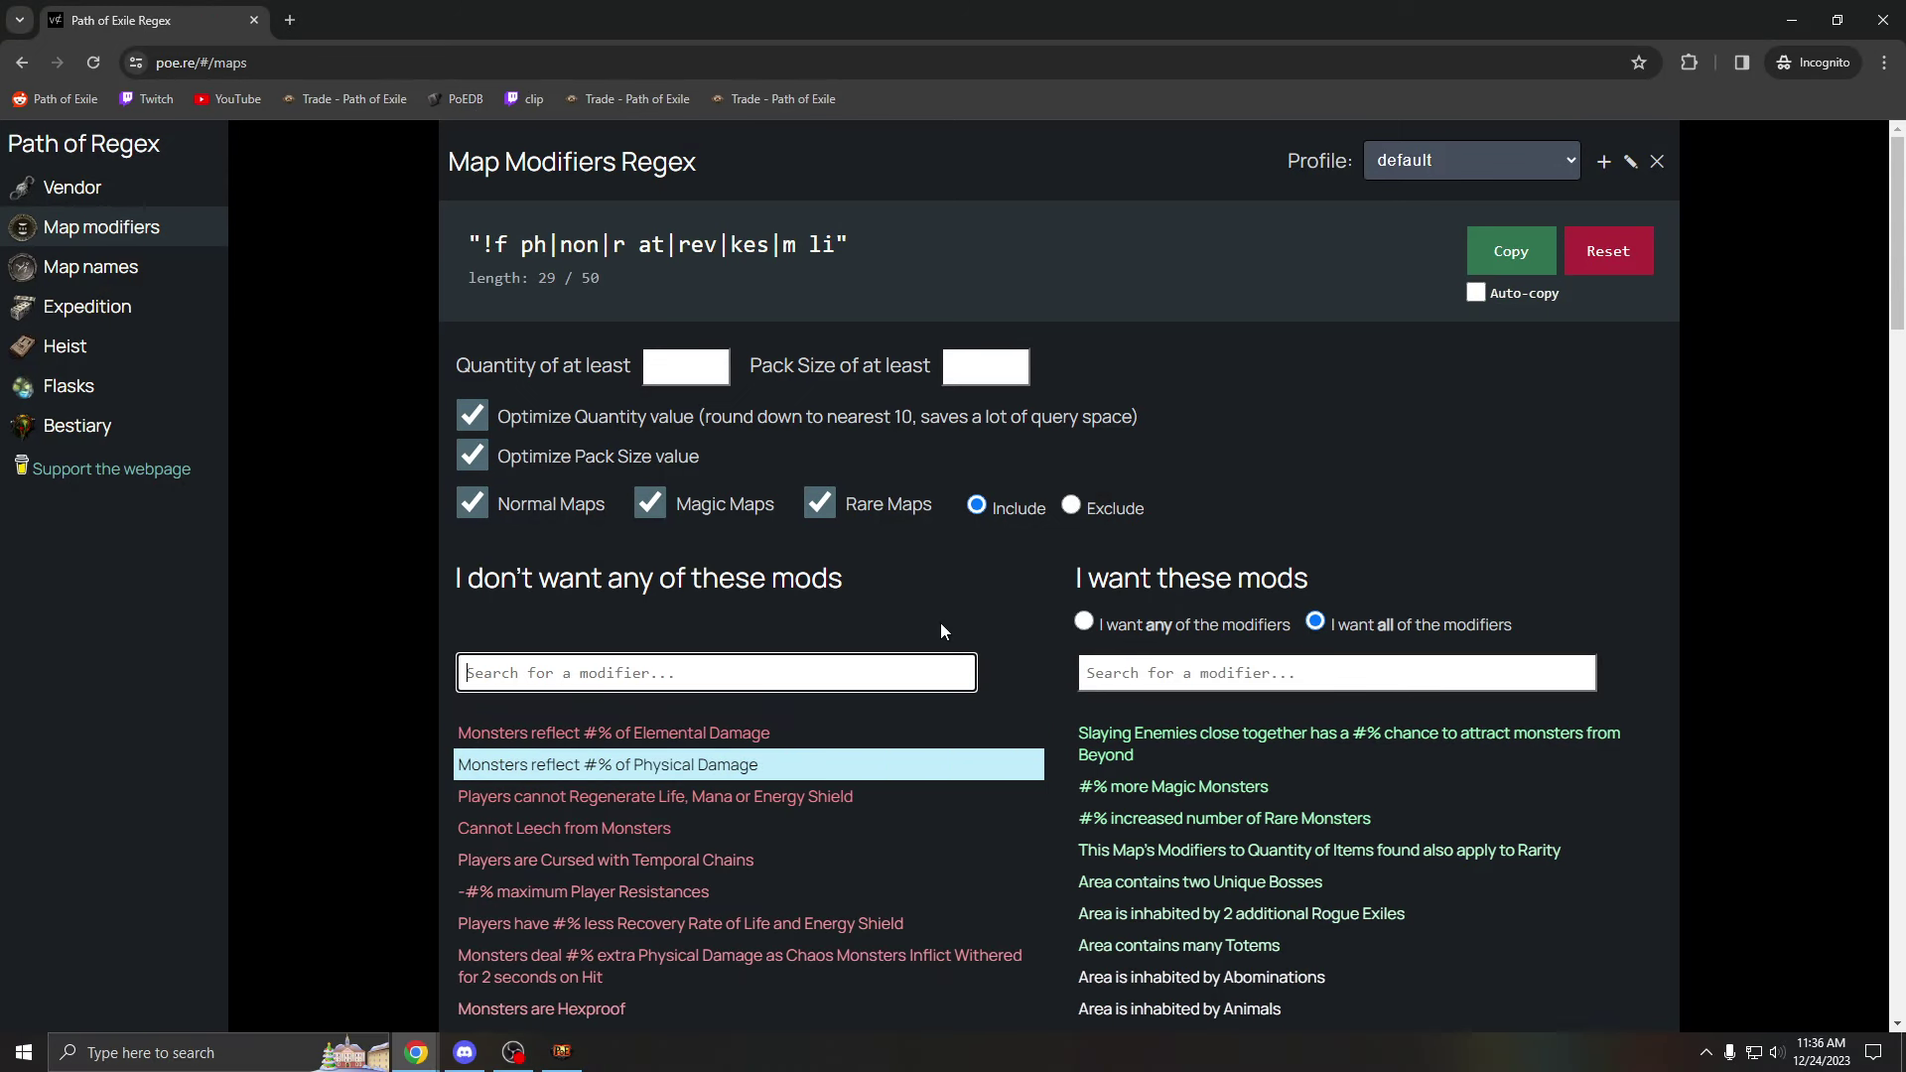
scroll(923, 595, down, 1)
scroll(916, 591, down, 2)
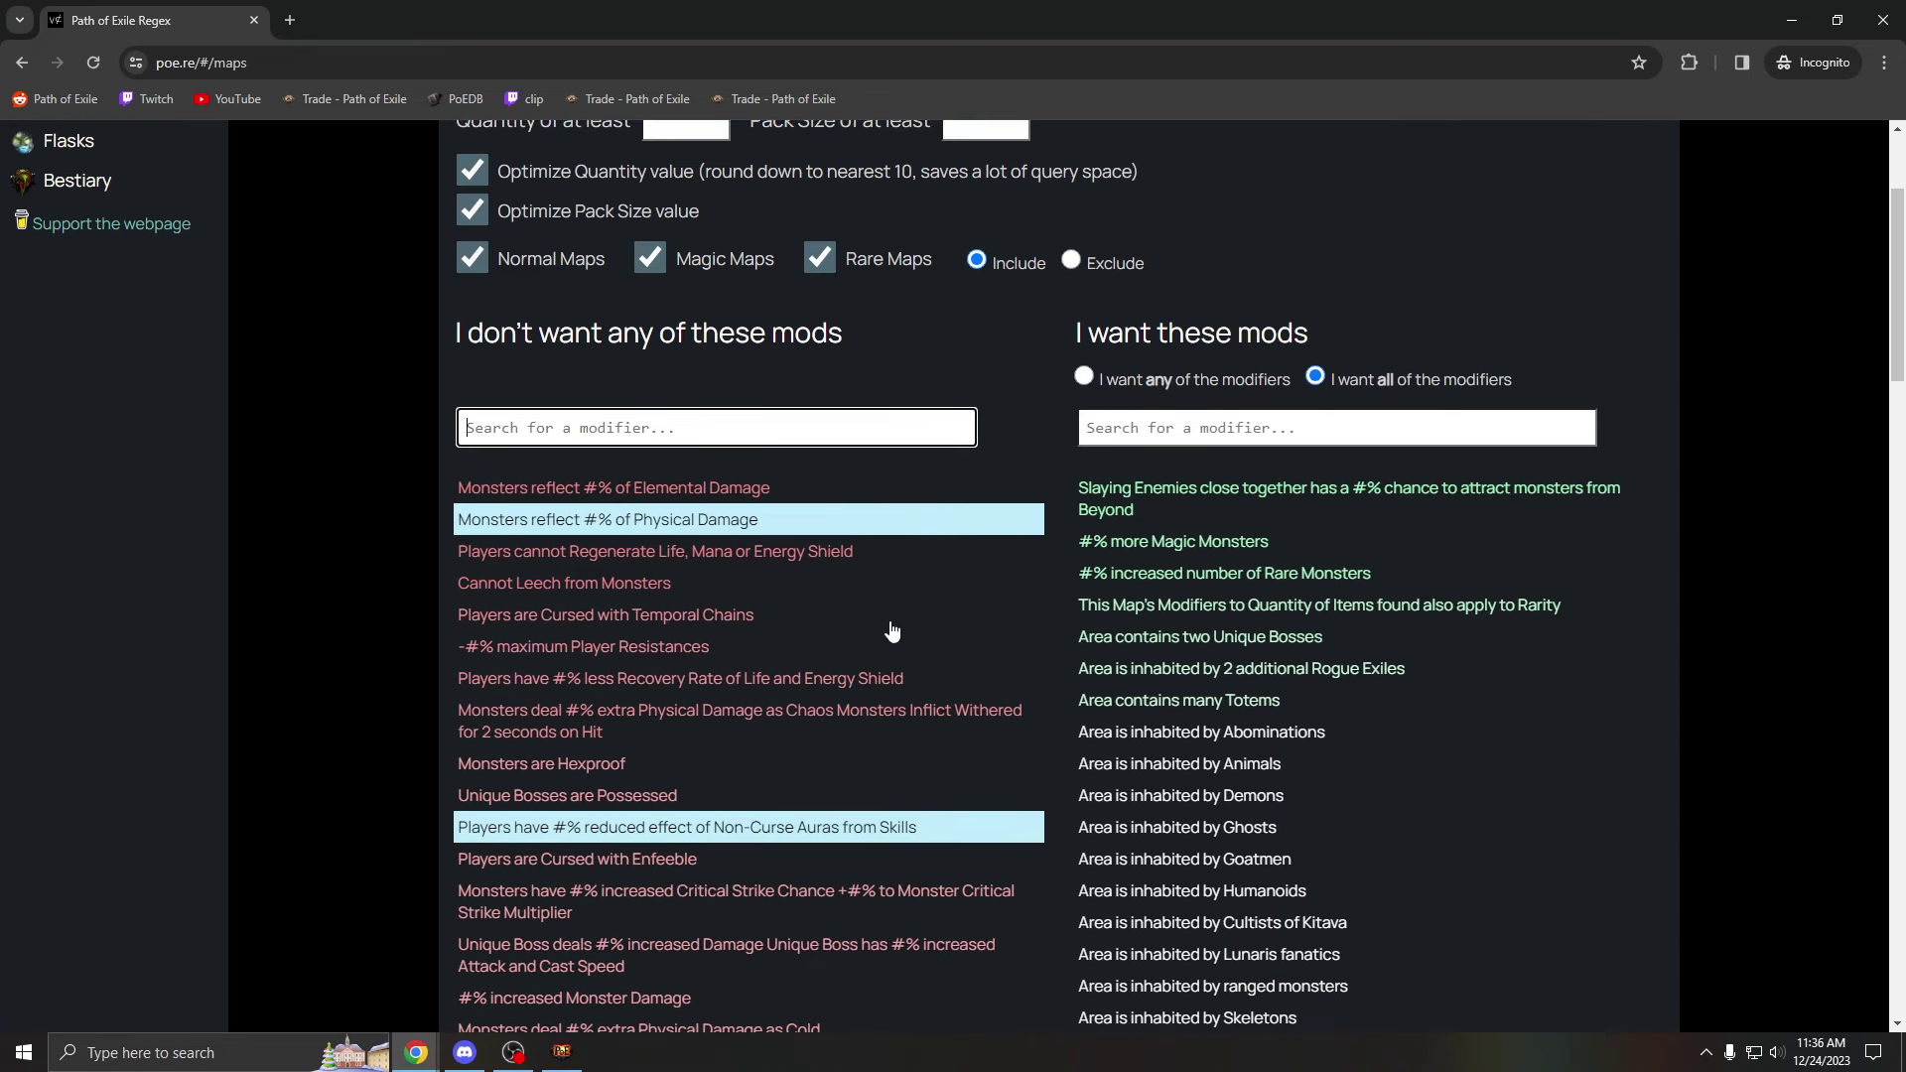
click(614, 599)
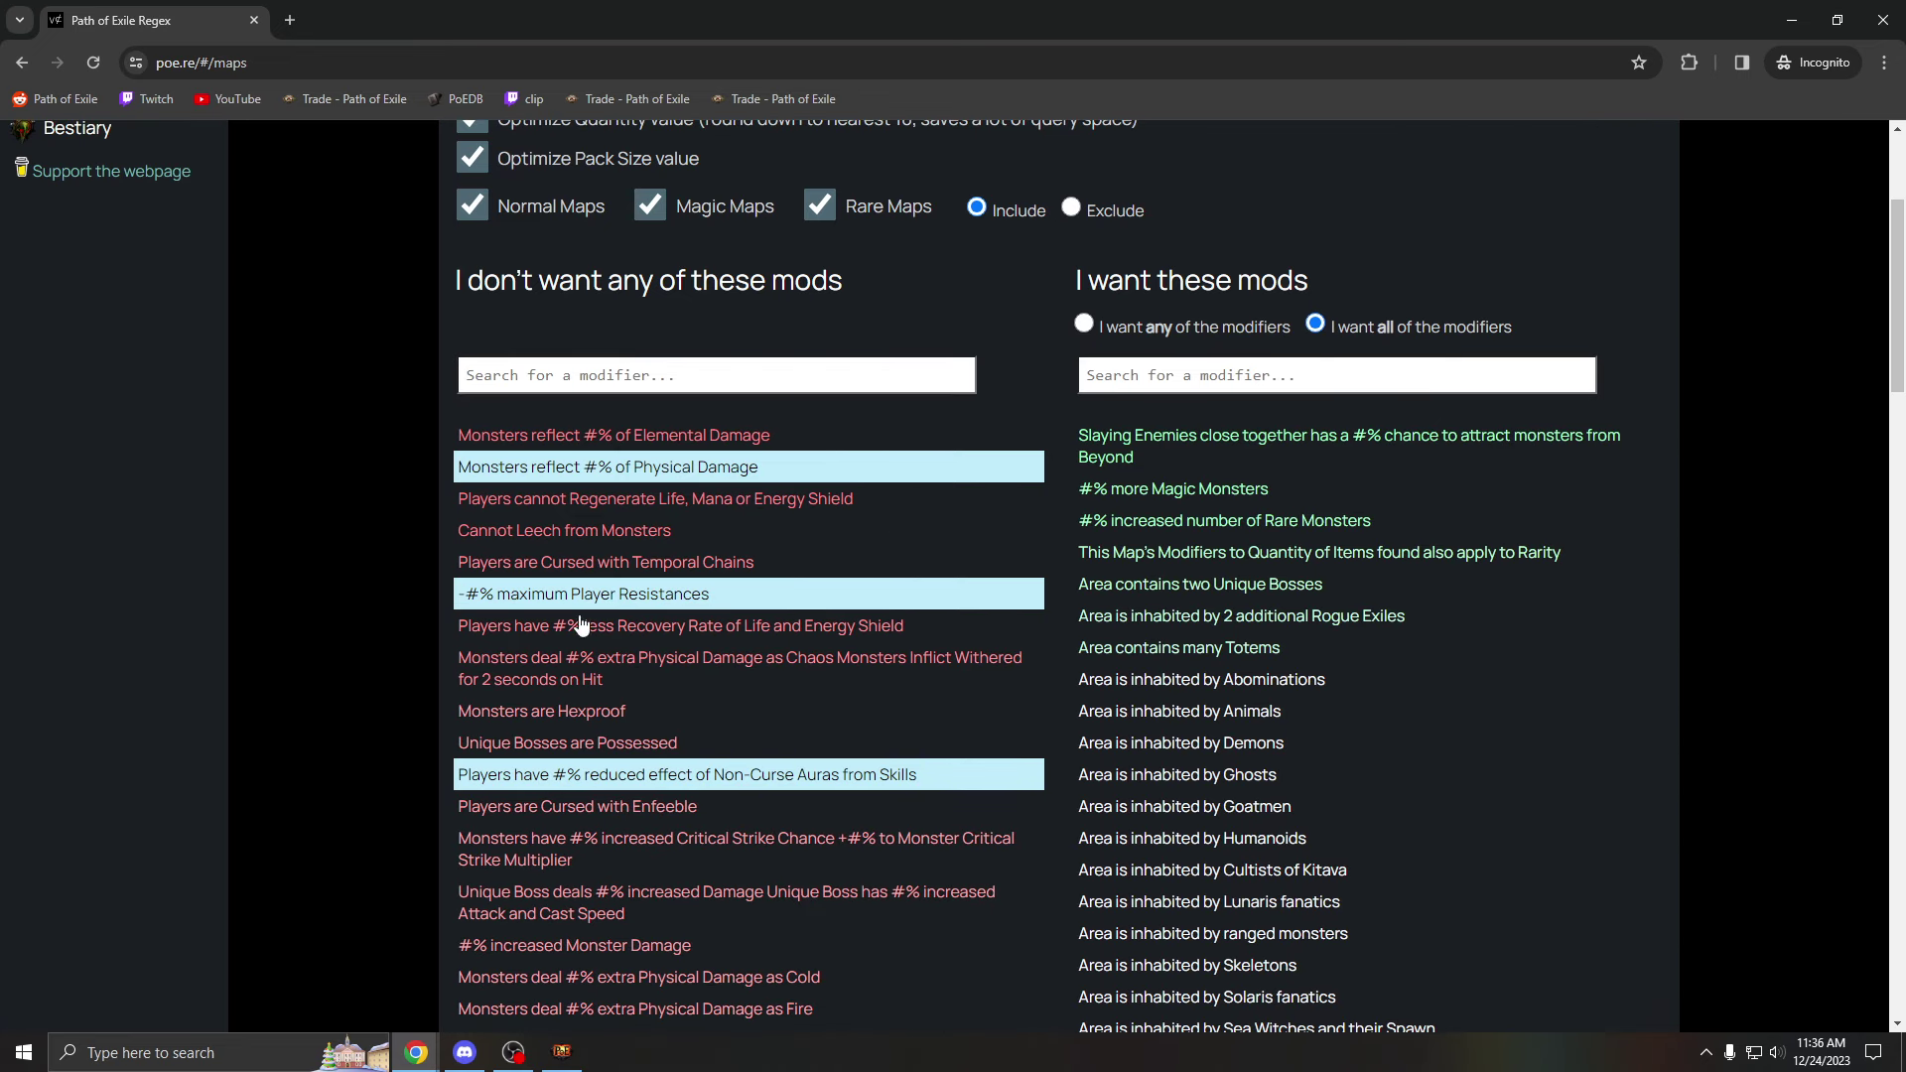
click(589, 602)
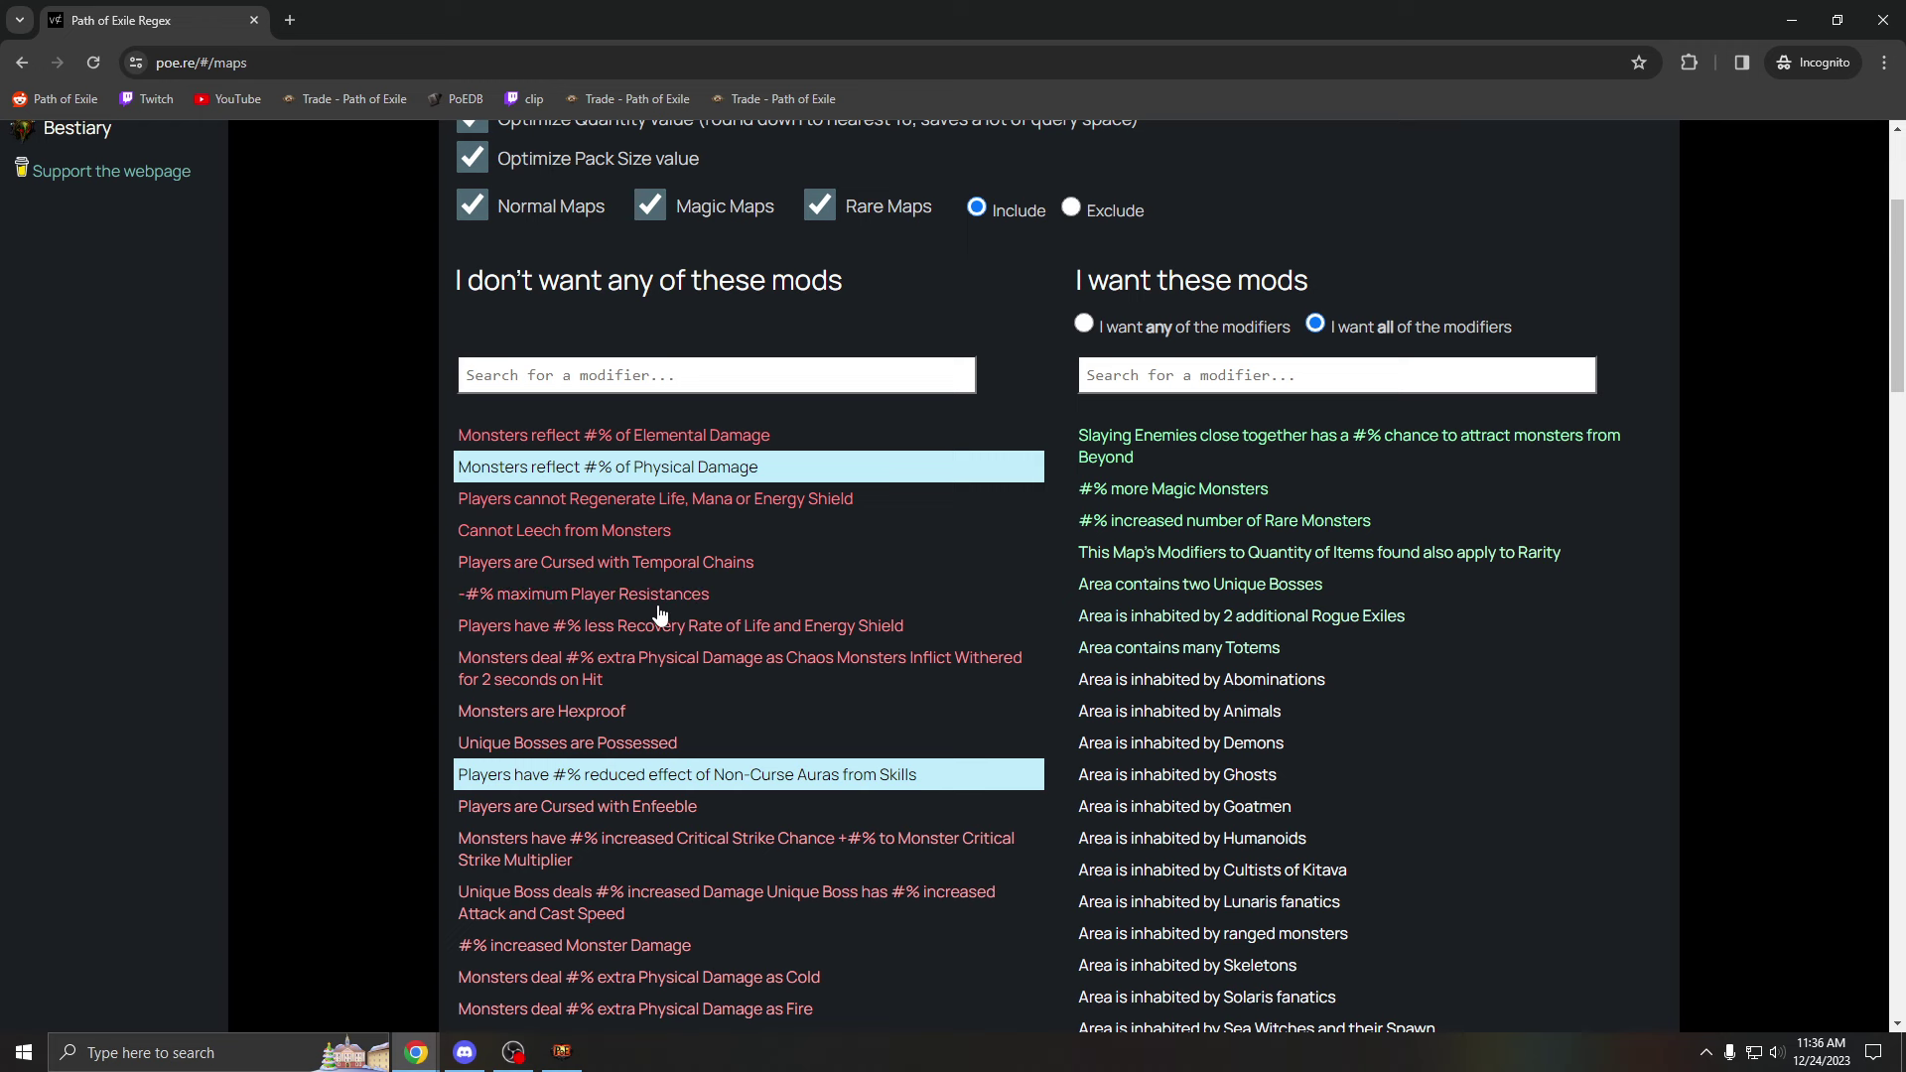
scroll(546, 686, up, 3)
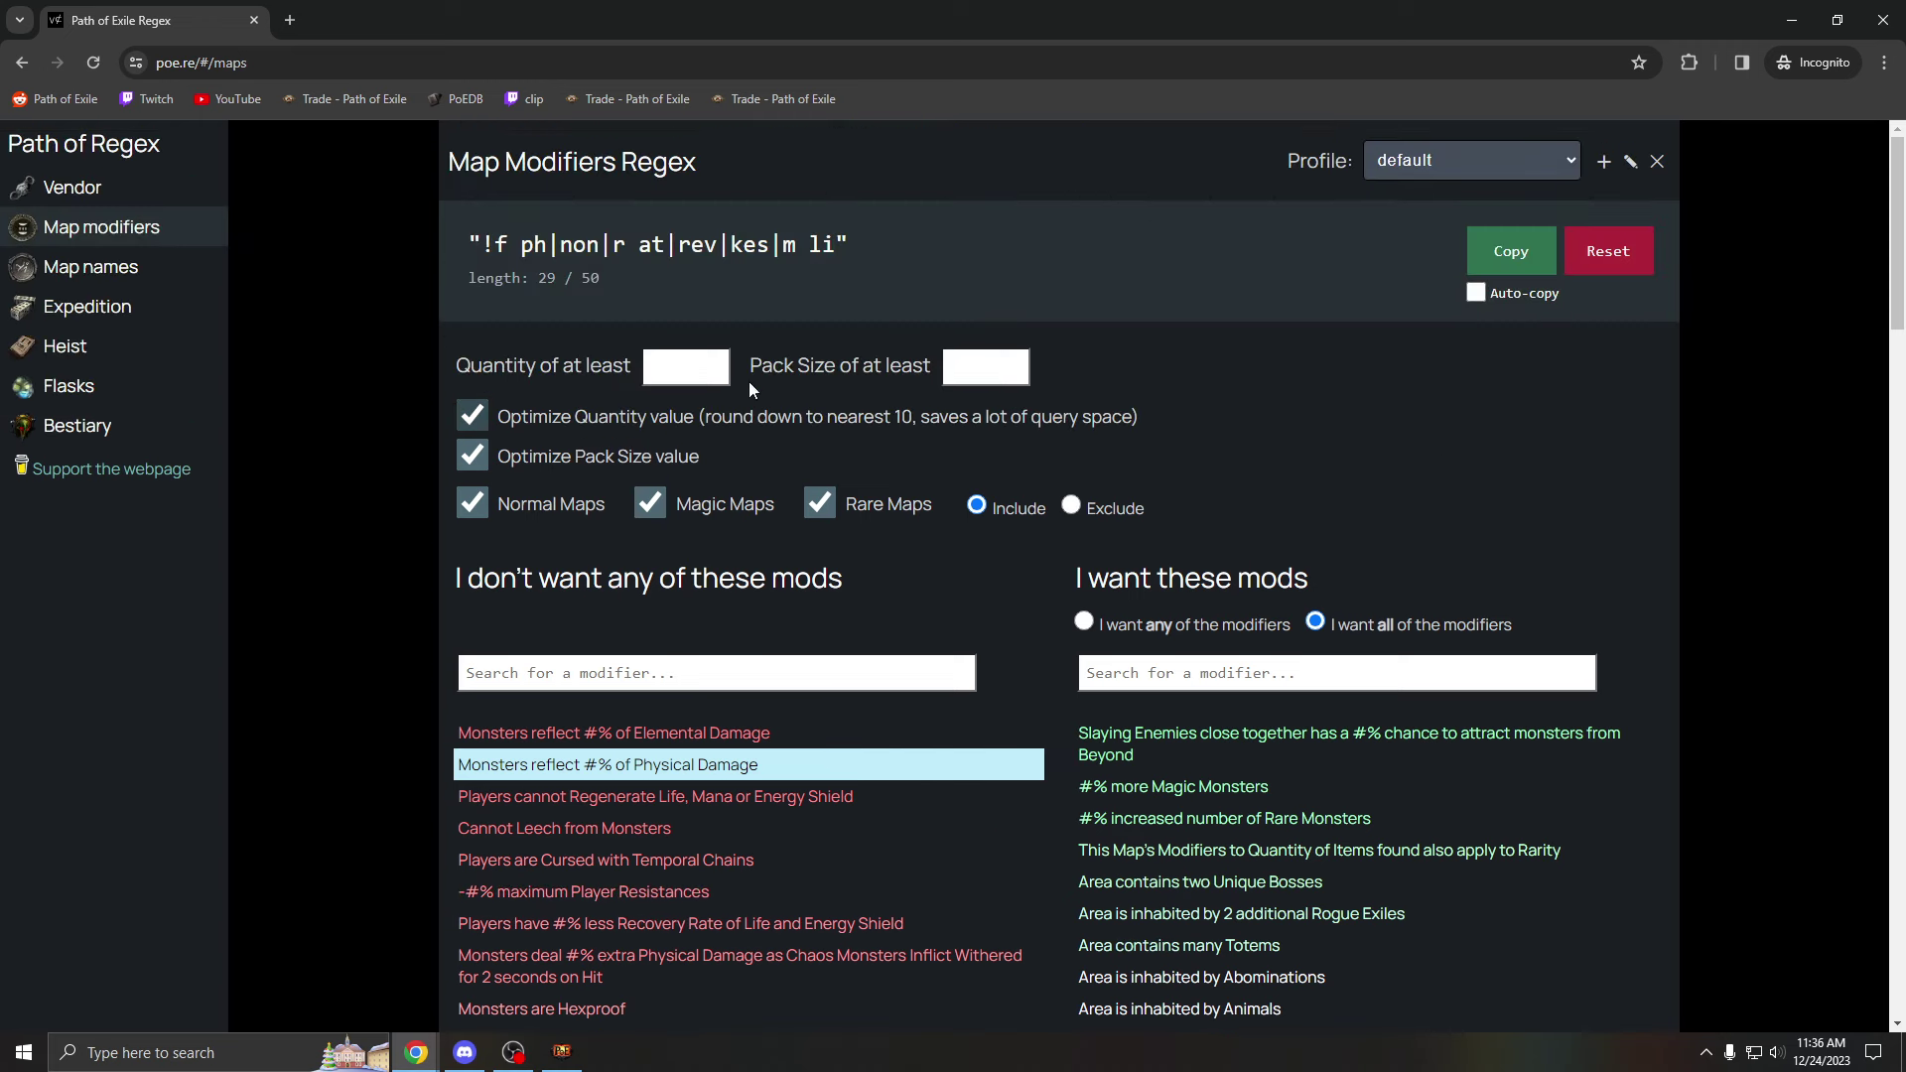
scroll(544, 693, down, 1)
scroll(847, 584, down, 1)
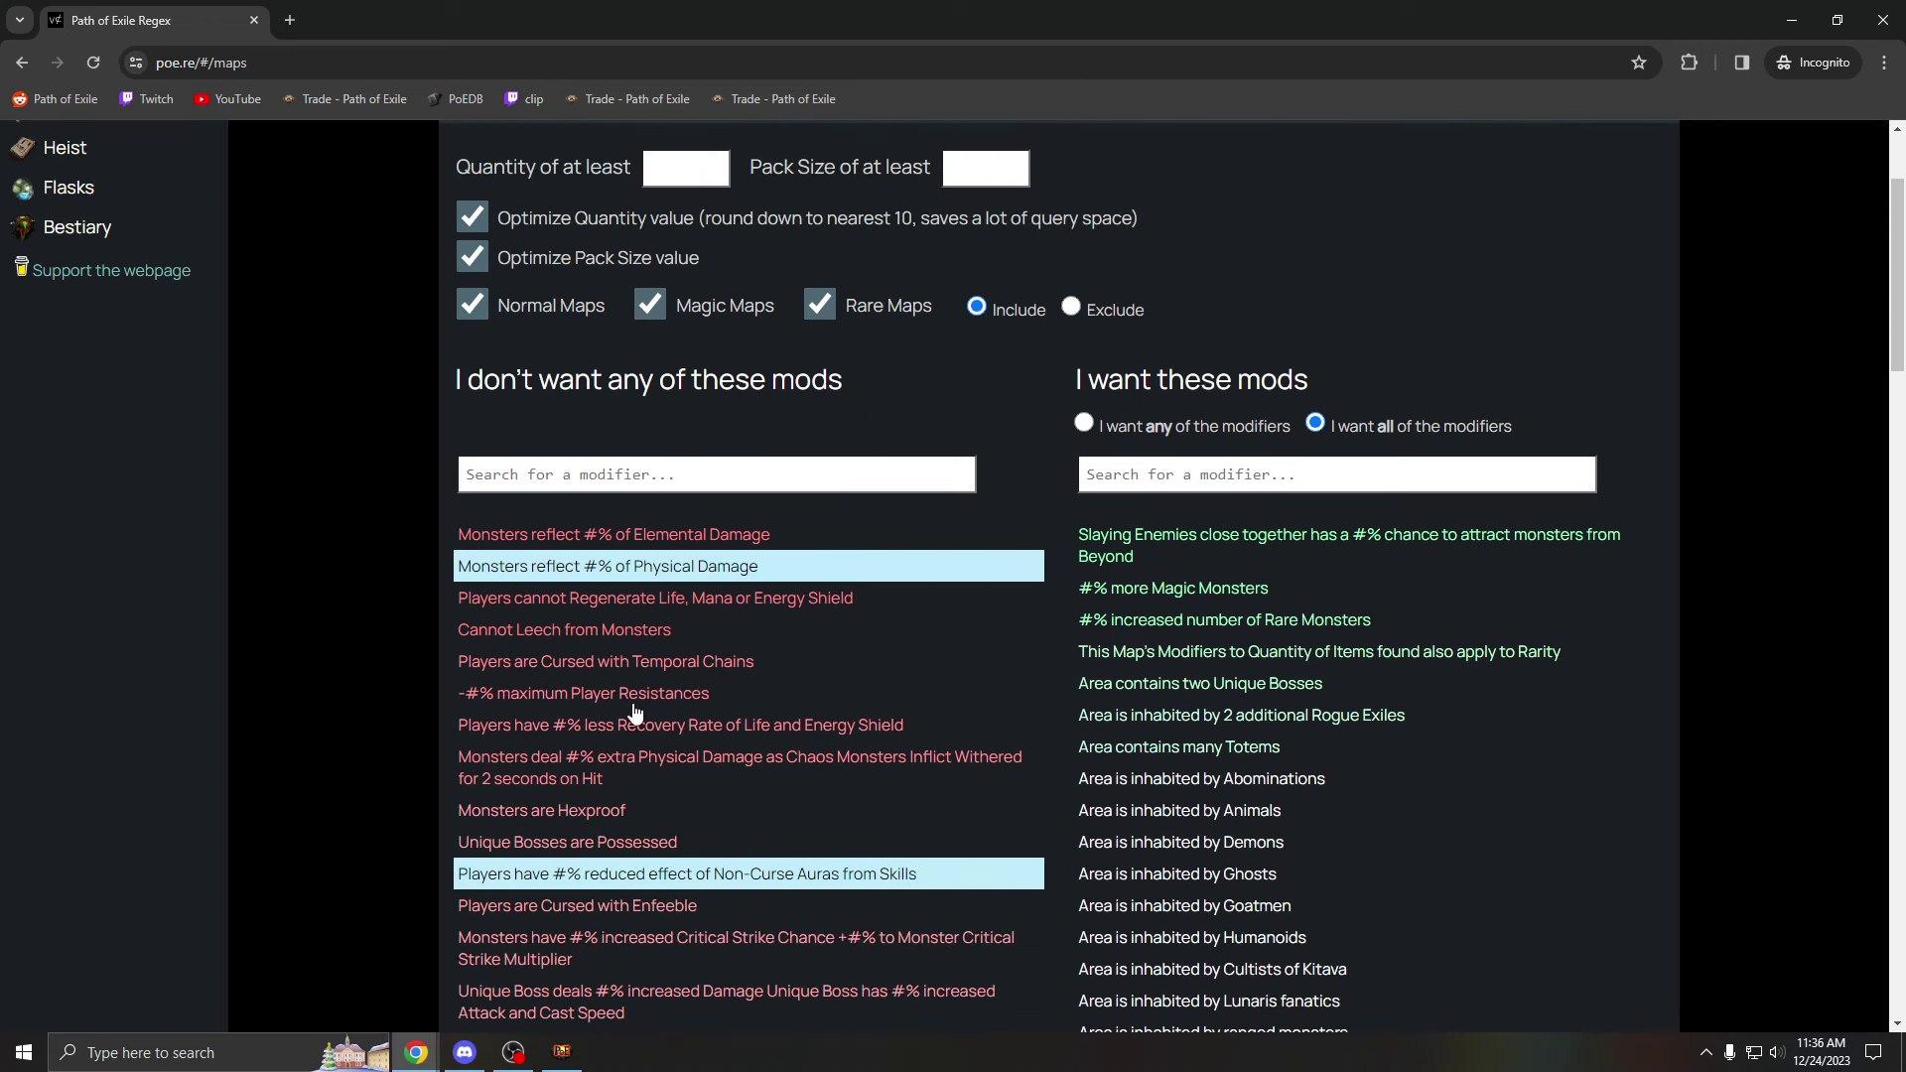
click(631, 706)
Review the unwanted mods list for selected mods and further candidates to exclude.
scroll(513, 552, down, 9)
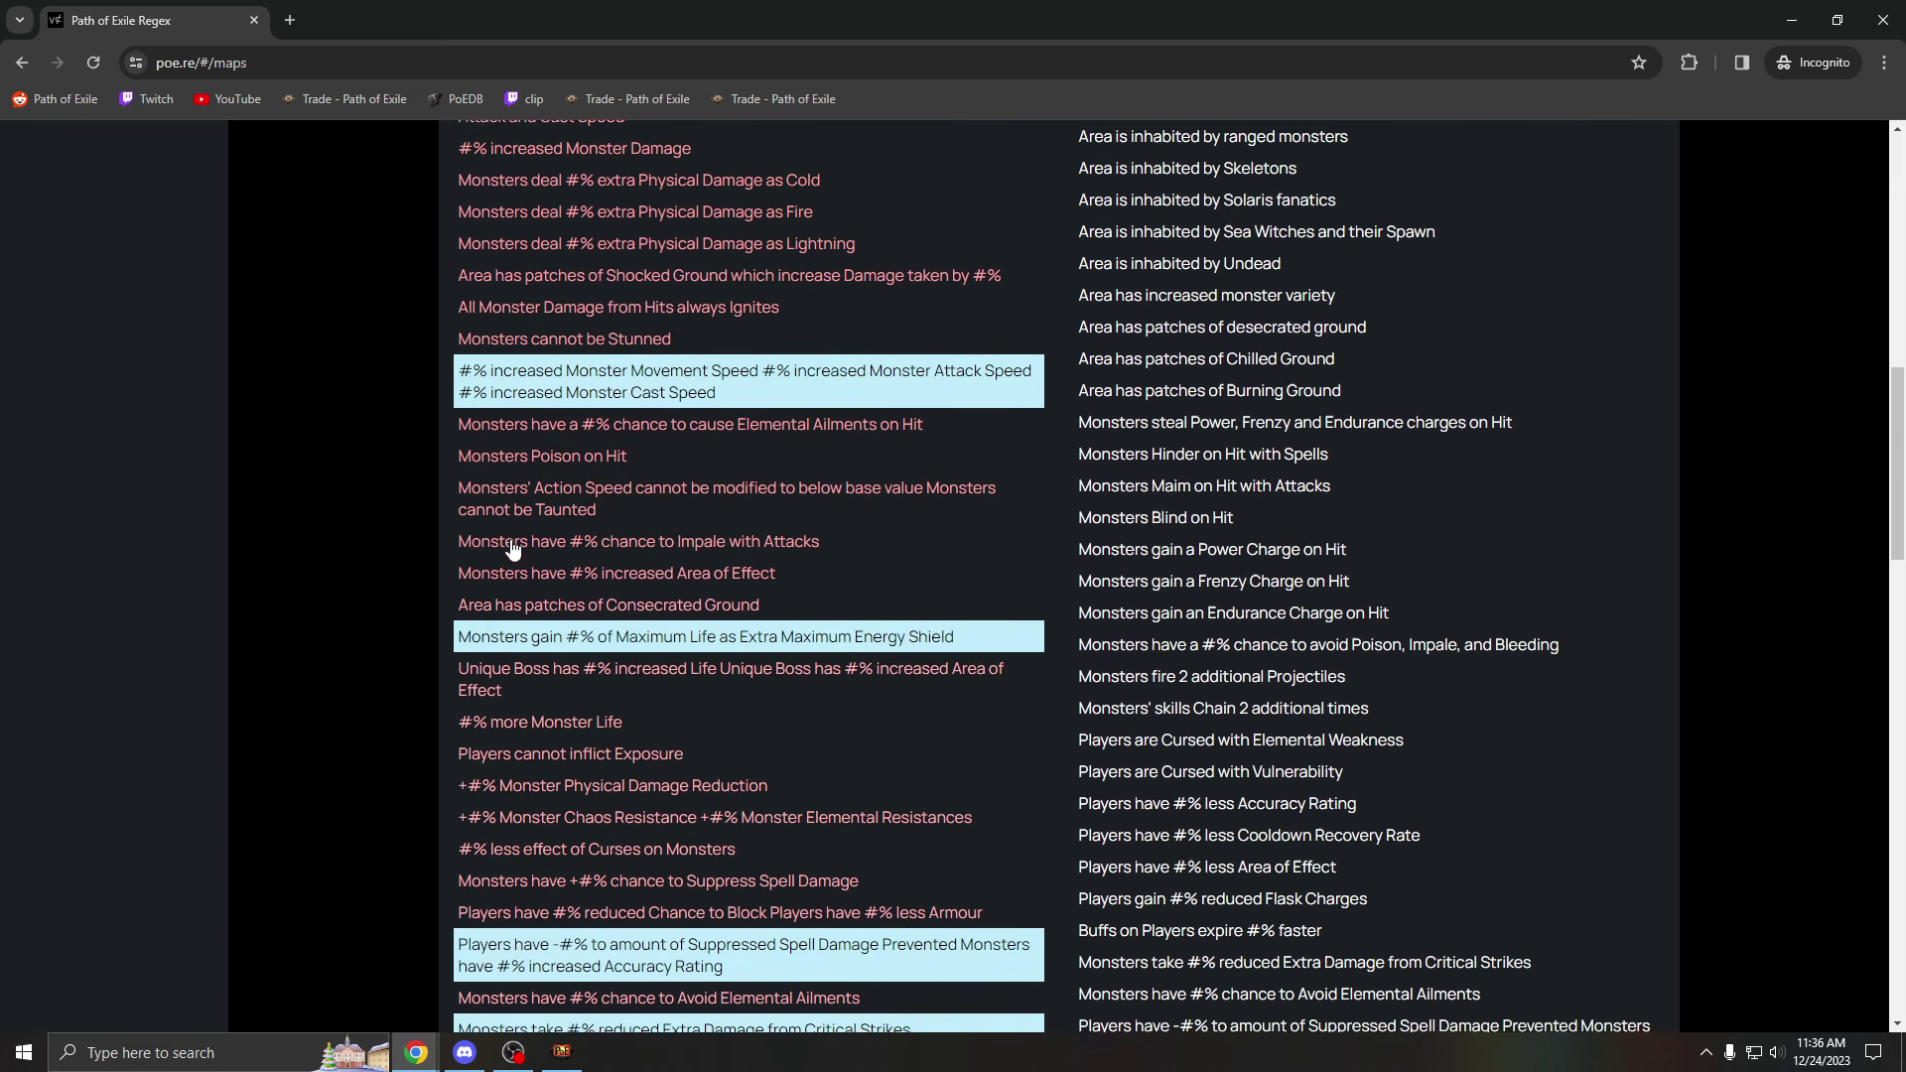
scroll(513, 552, down, 3)
scroll(513, 559, down, 2)
scroll(477, 536, up, 10)
scroll(487, 616, up, 5)
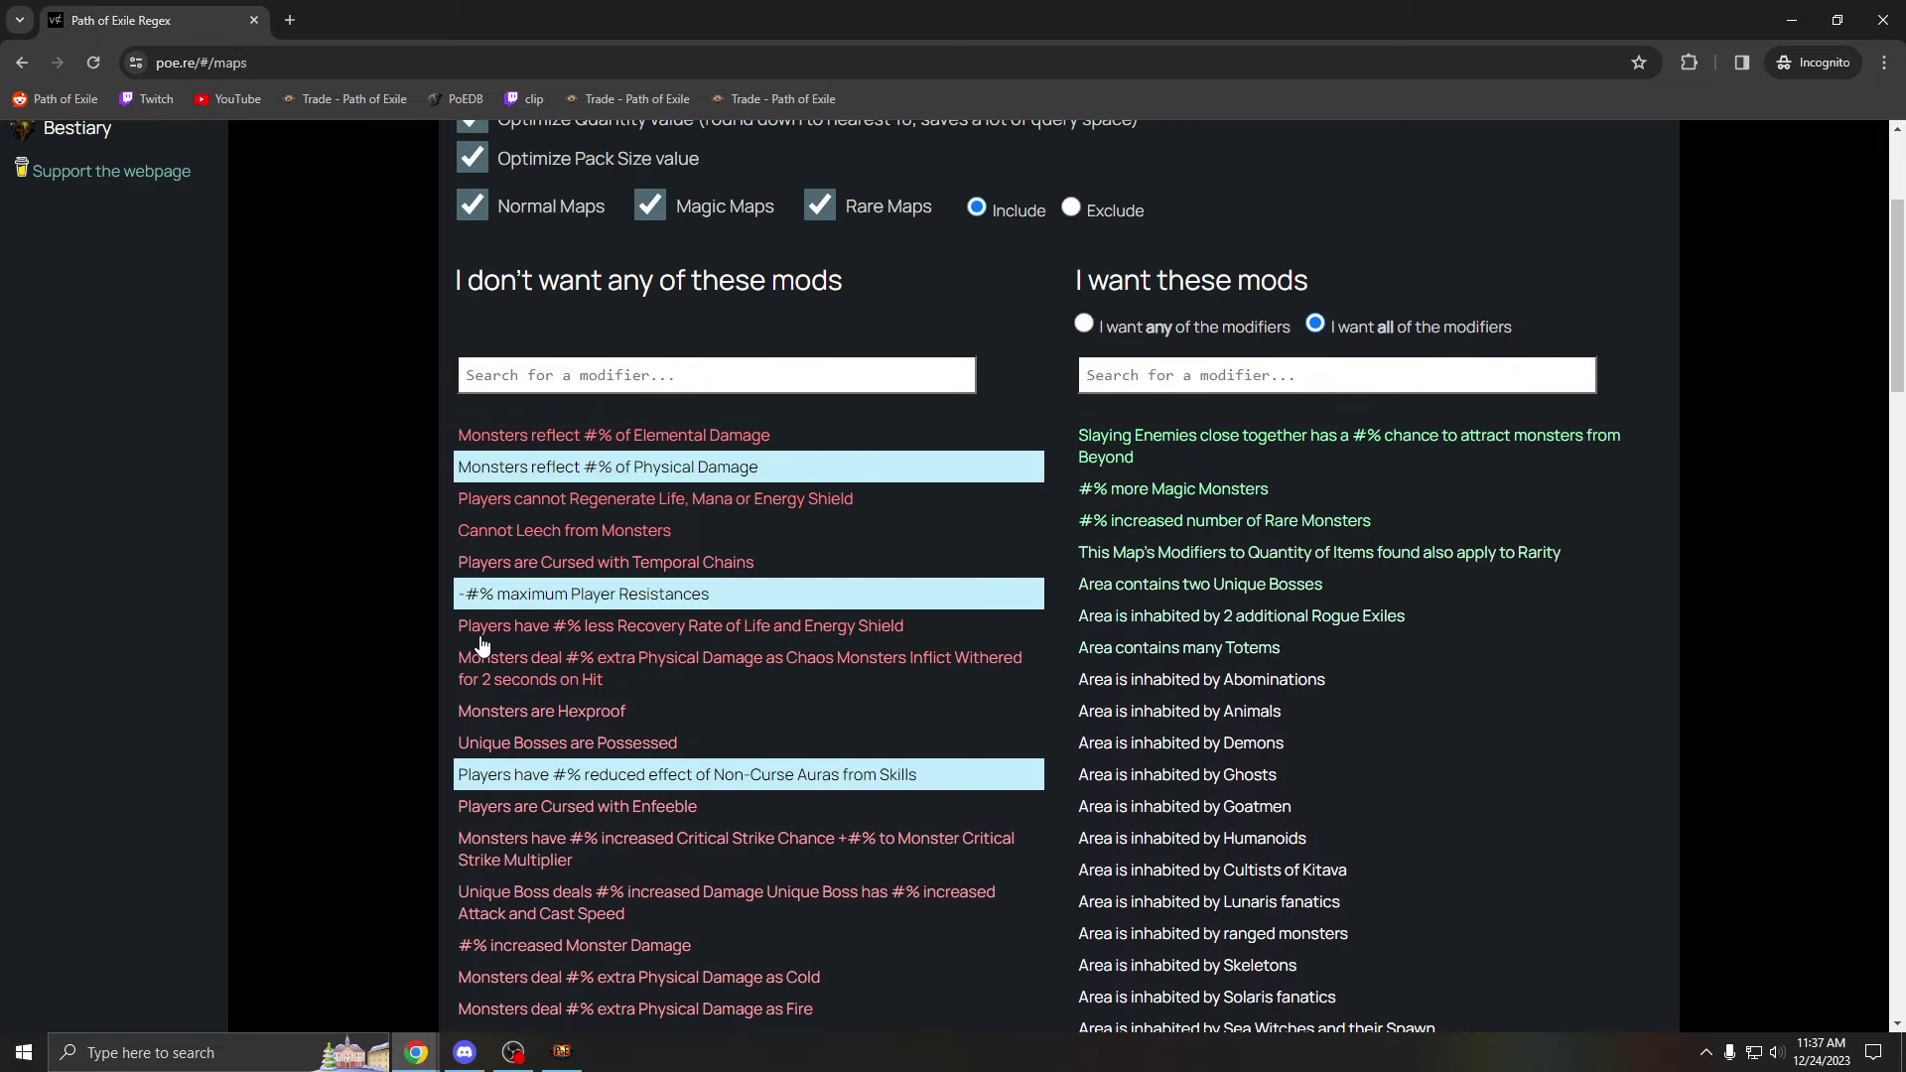
scroll(481, 643, up, 1)
scroll(474, 631, down, 1)
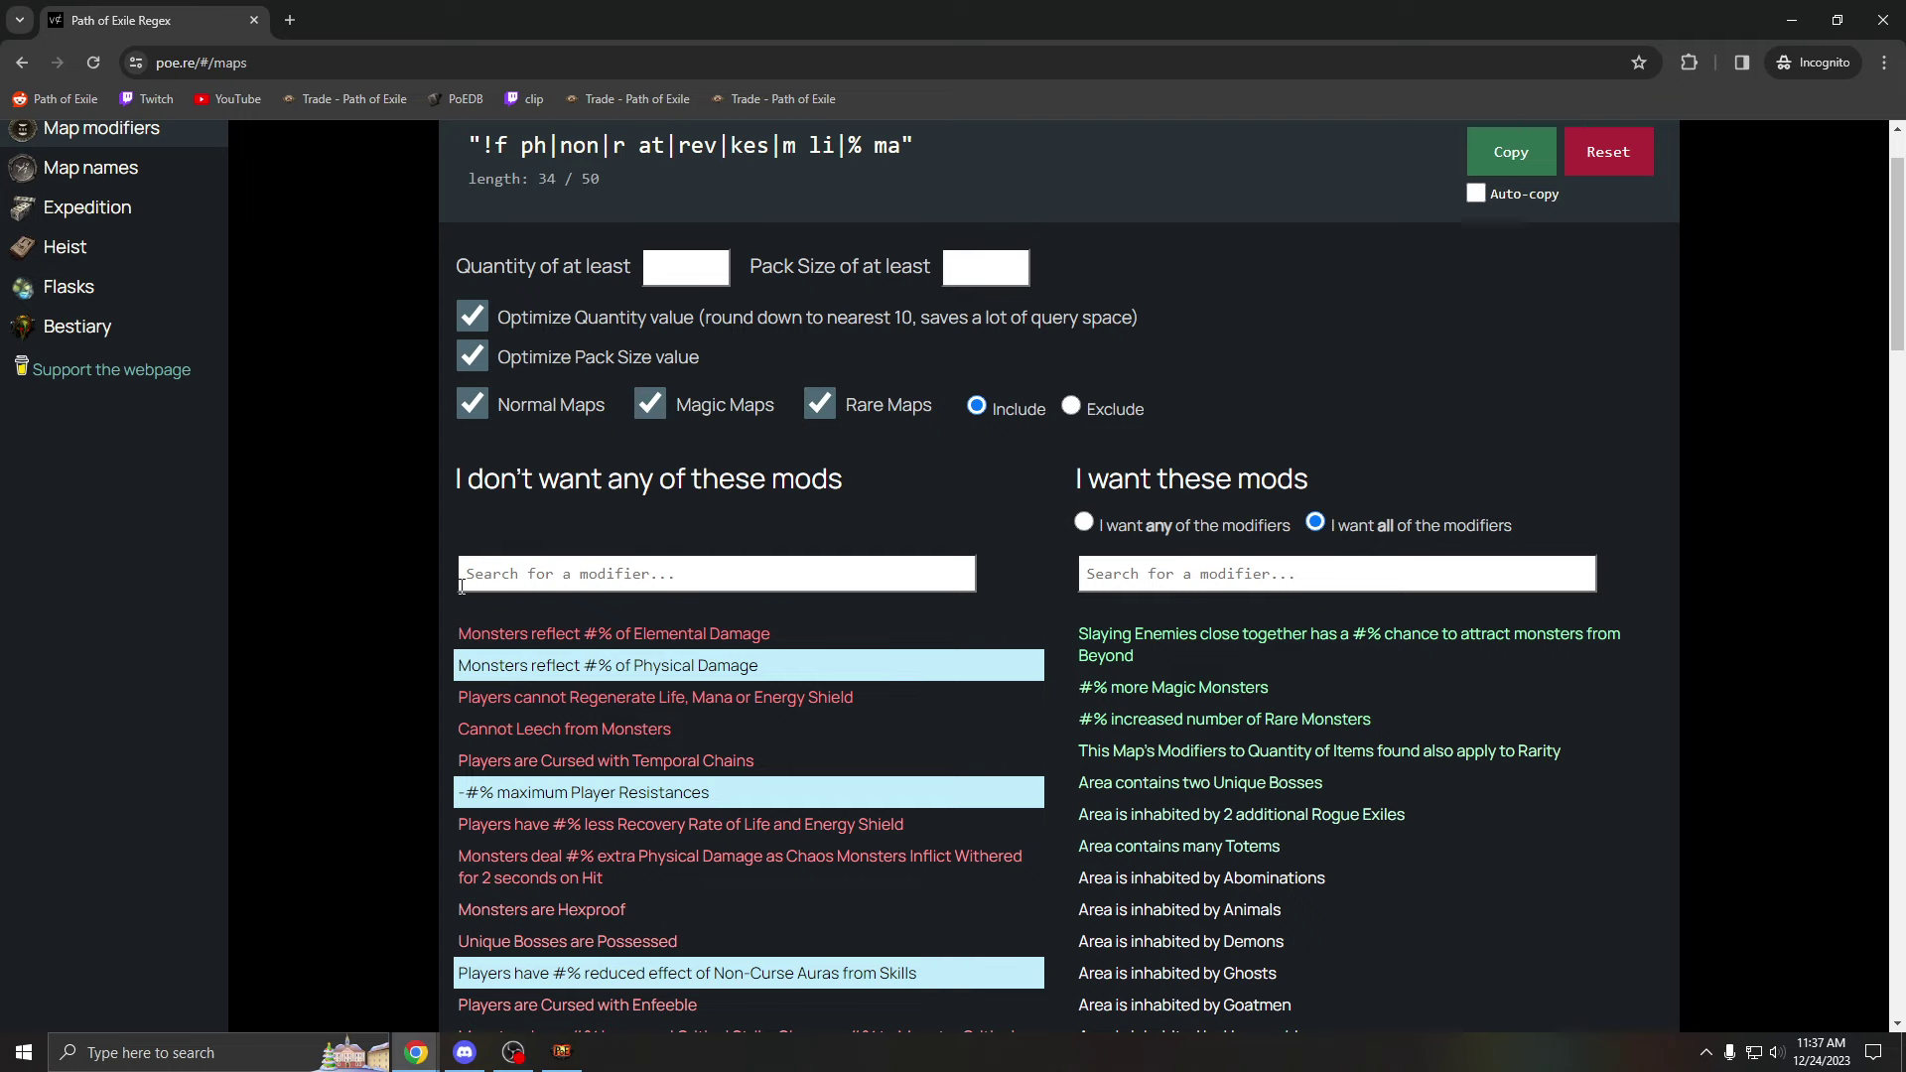
scroll(462, 588, down, 1)
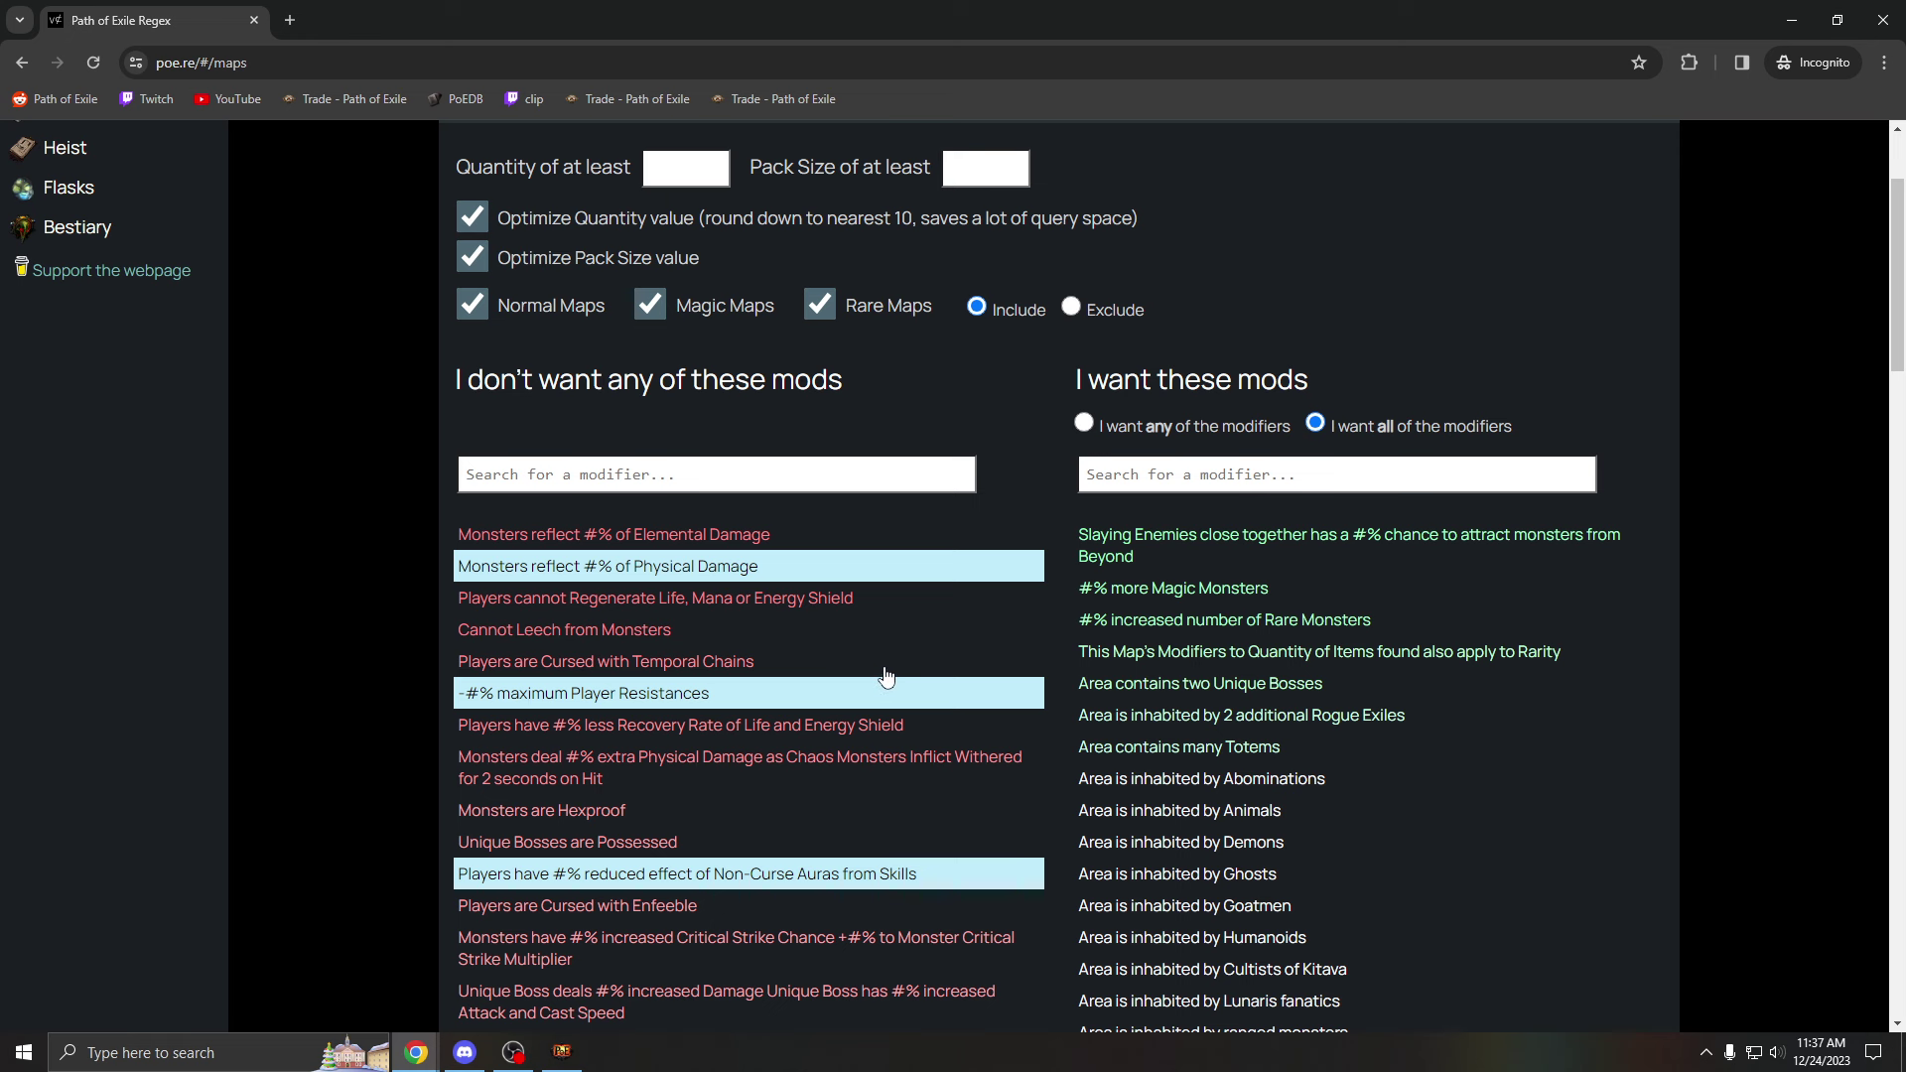
scroll(778, 710, down, 1)
scroll(779, 710, down, 2)
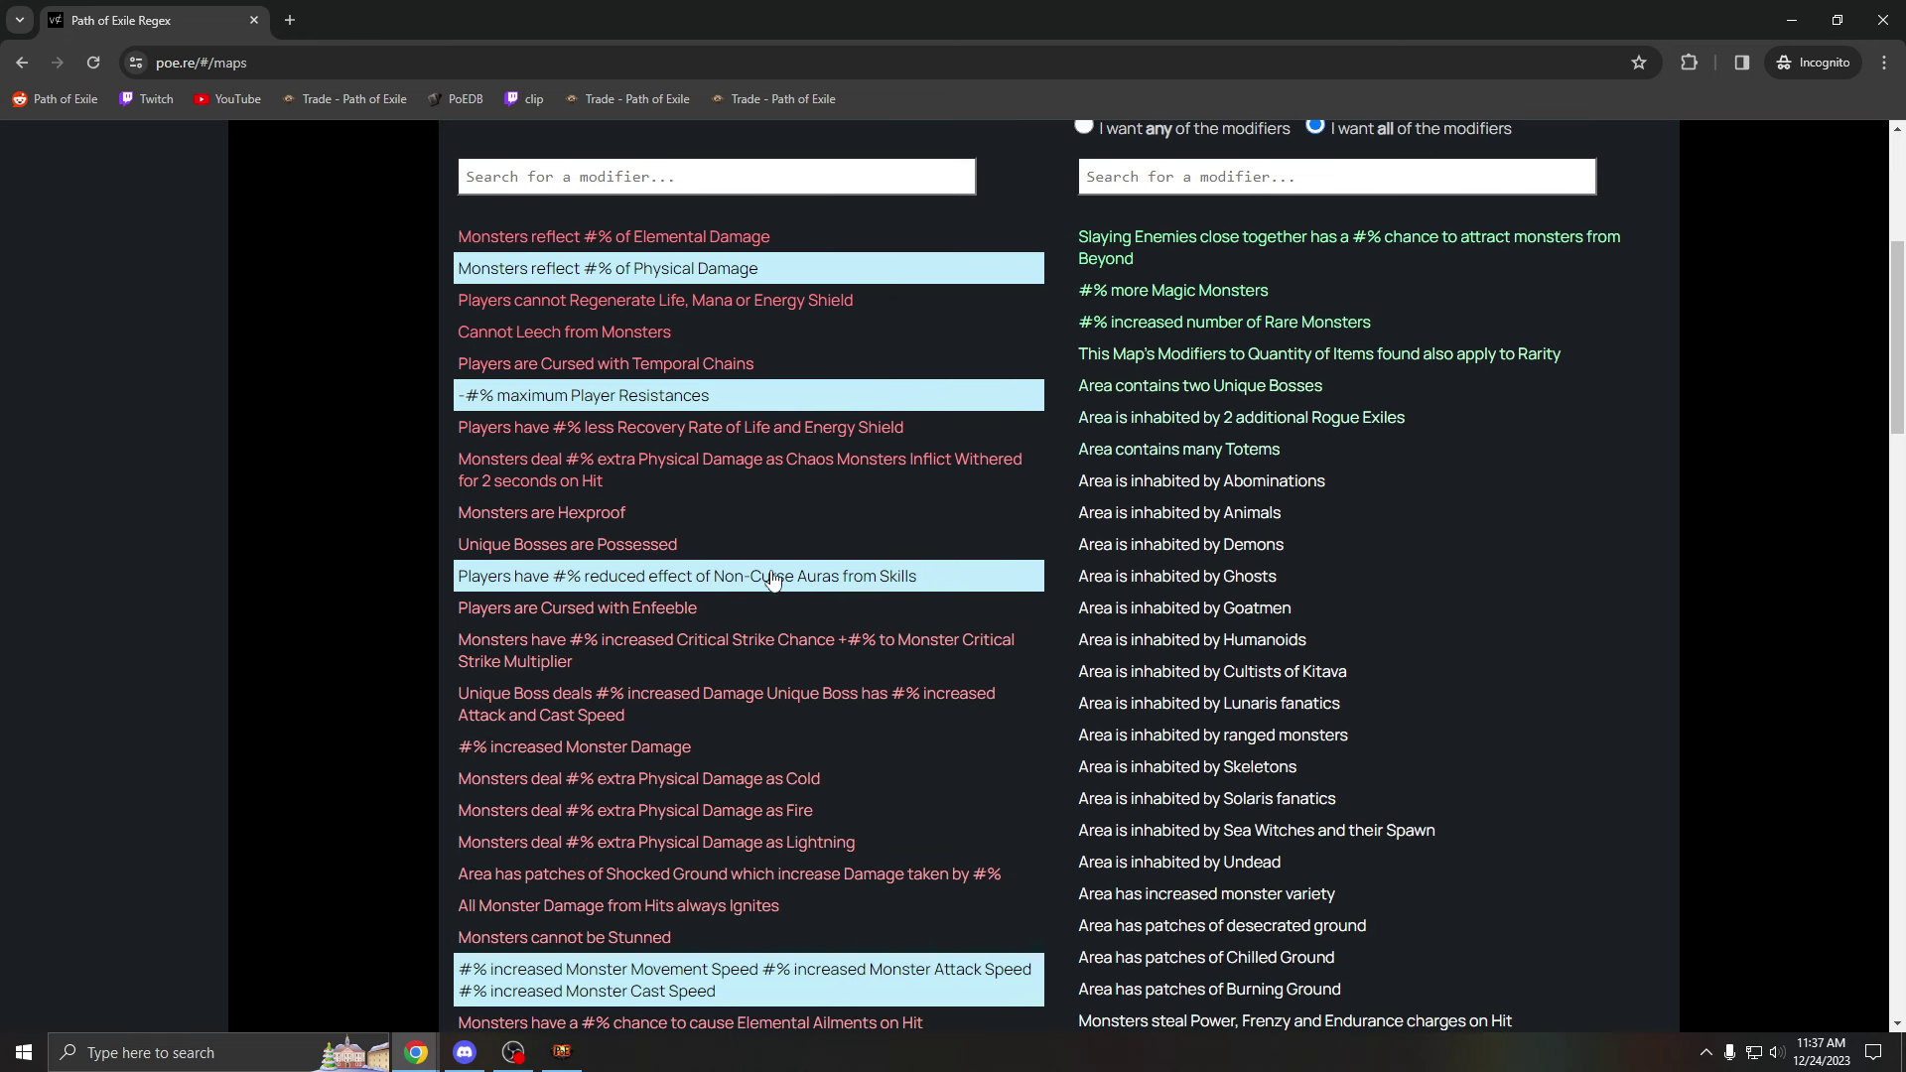
scroll(859, 590, down, 9)
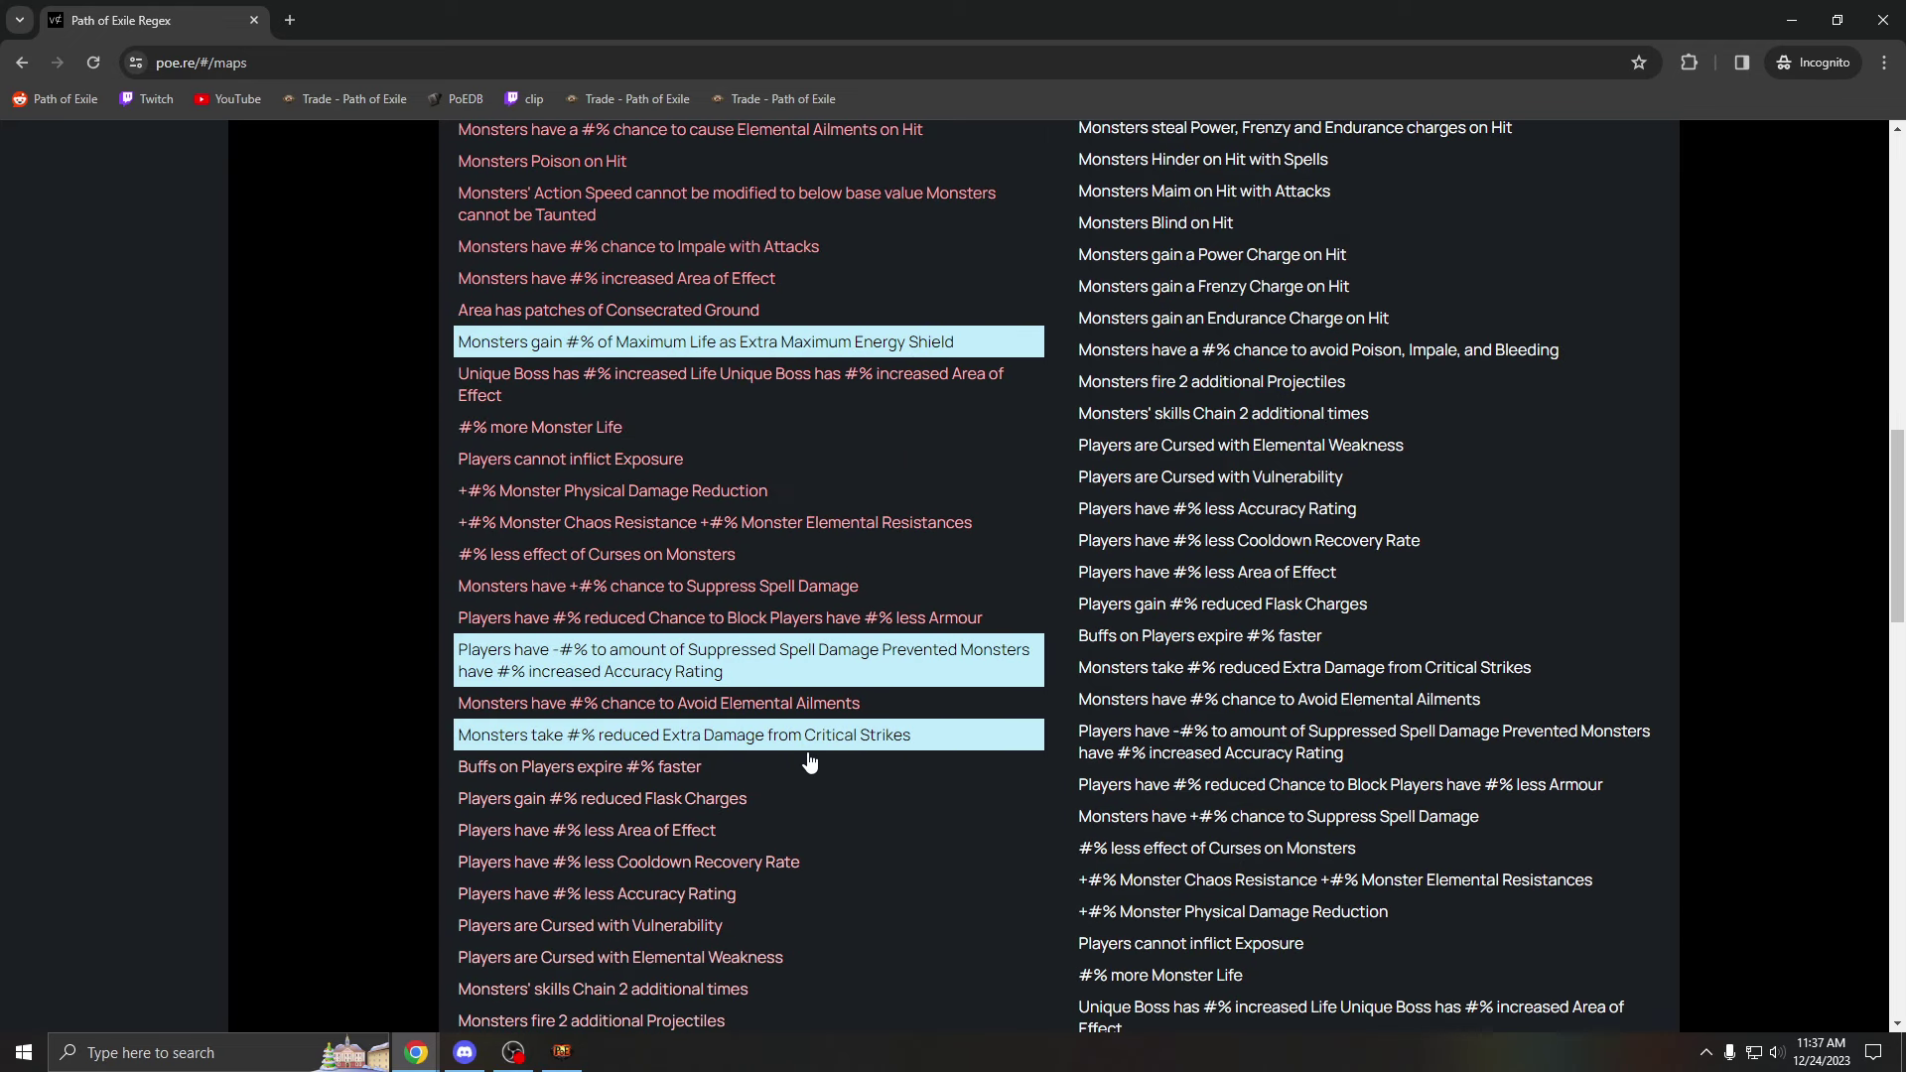
Try excluding "Monsters have #% chance to Avoid Elemental Ailments" in the unwanted mods, and deselect it again.
scroll(808, 753, up, 1)
scroll(446, 764, down, 1)
click(775, 711)
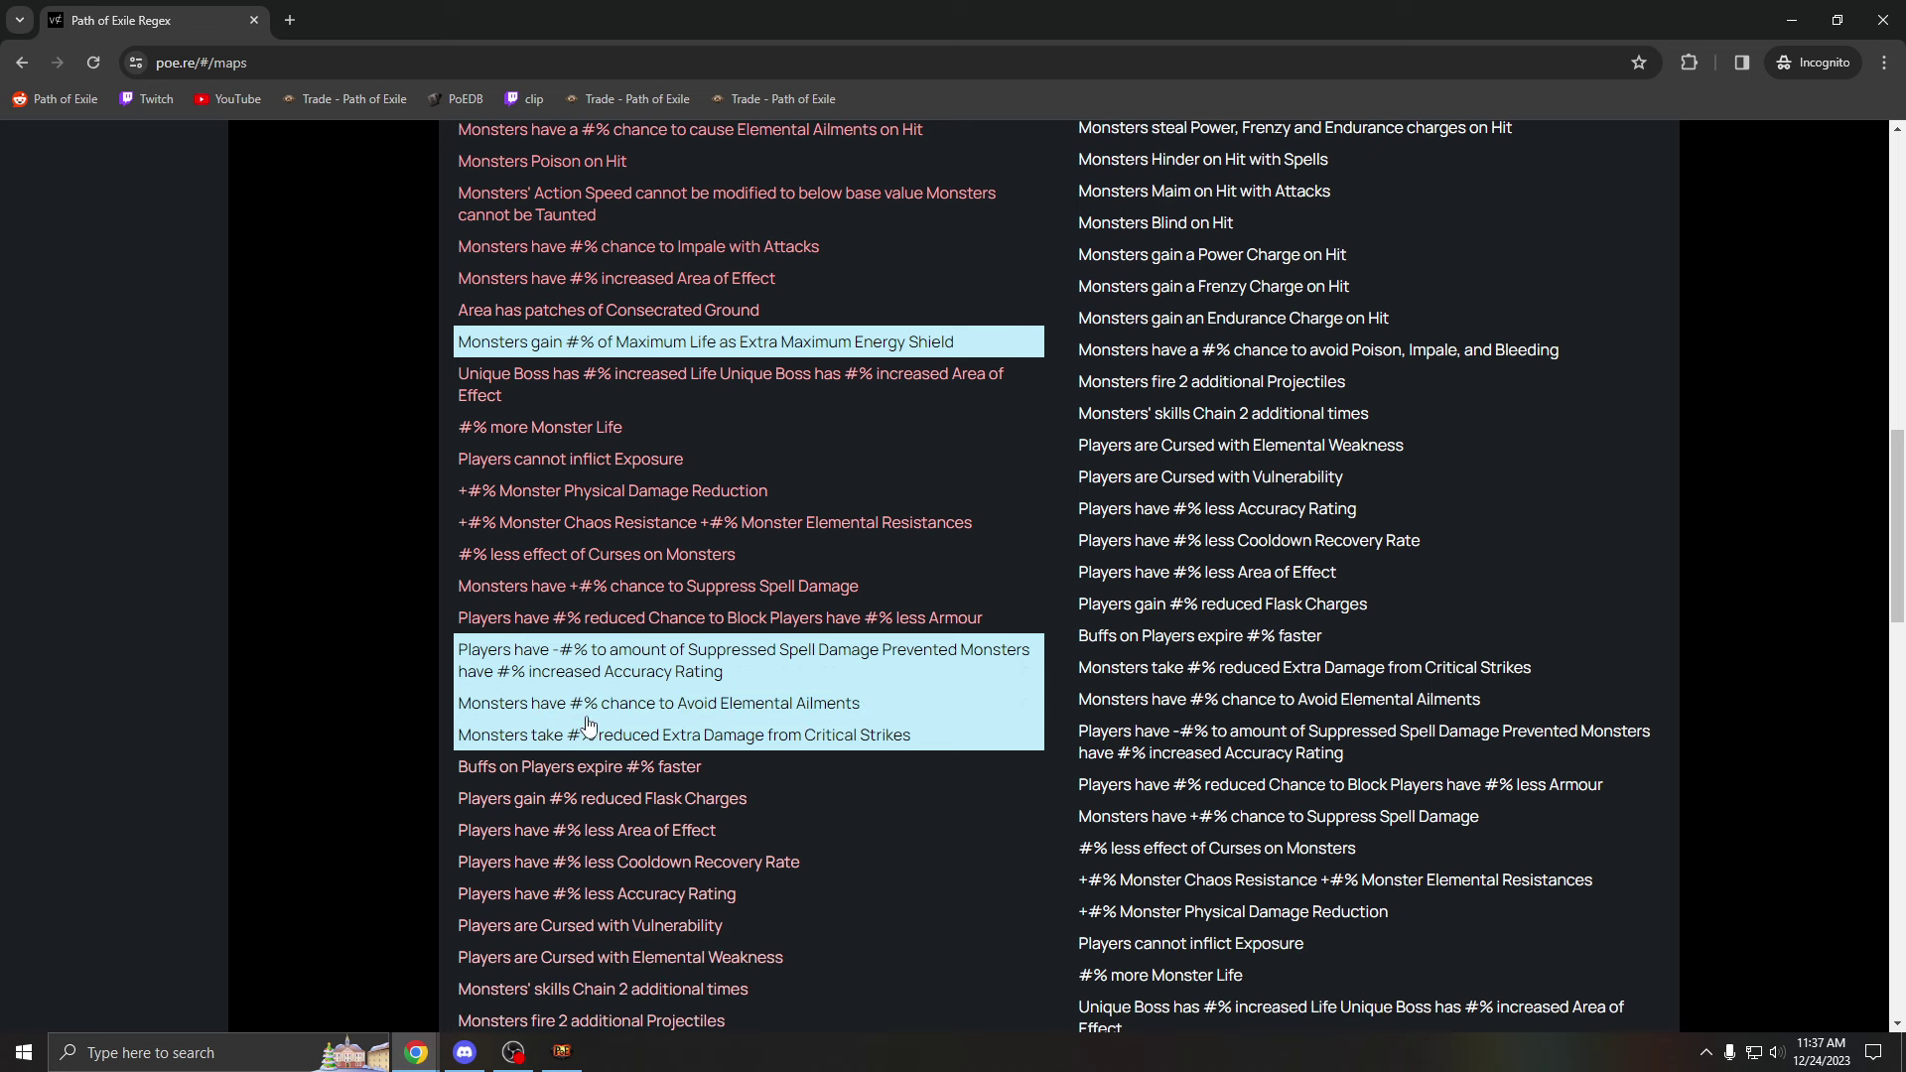
click(837, 712)
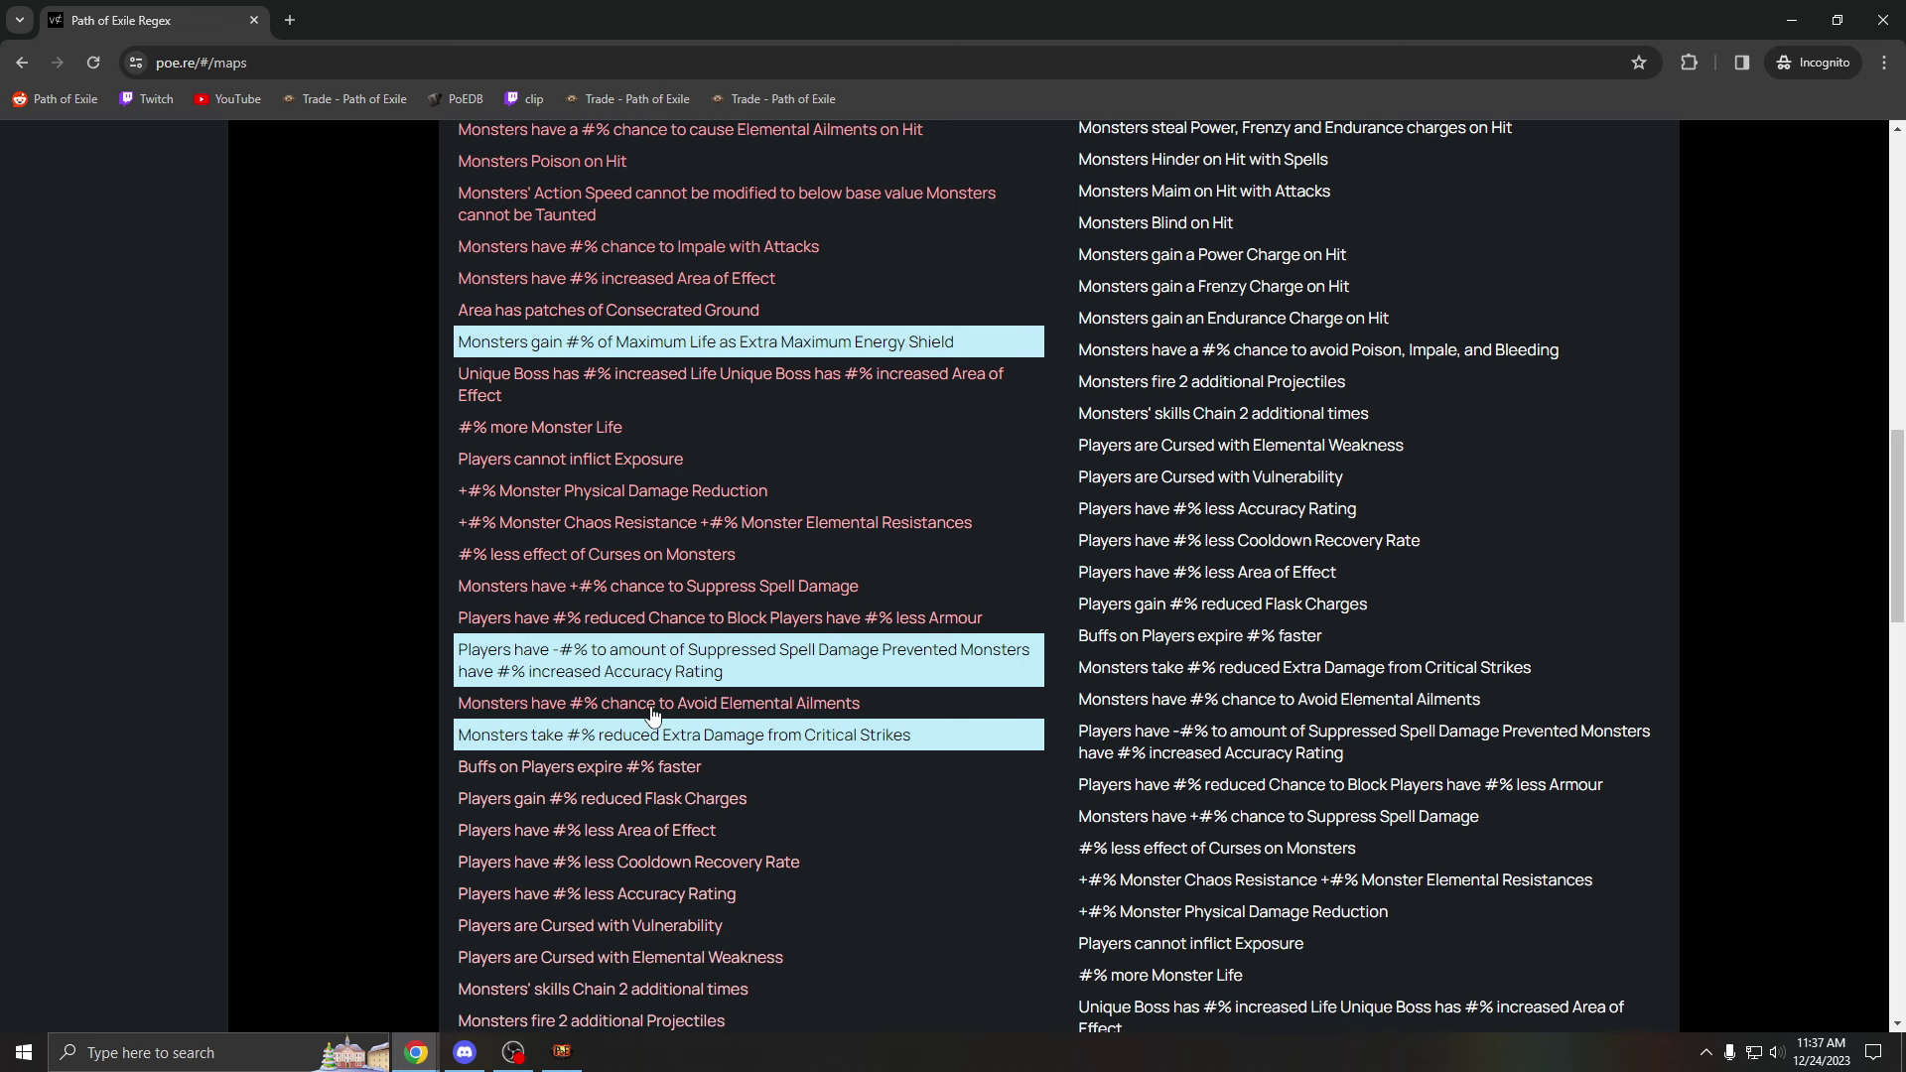
scroll(669, 712, down, 1)
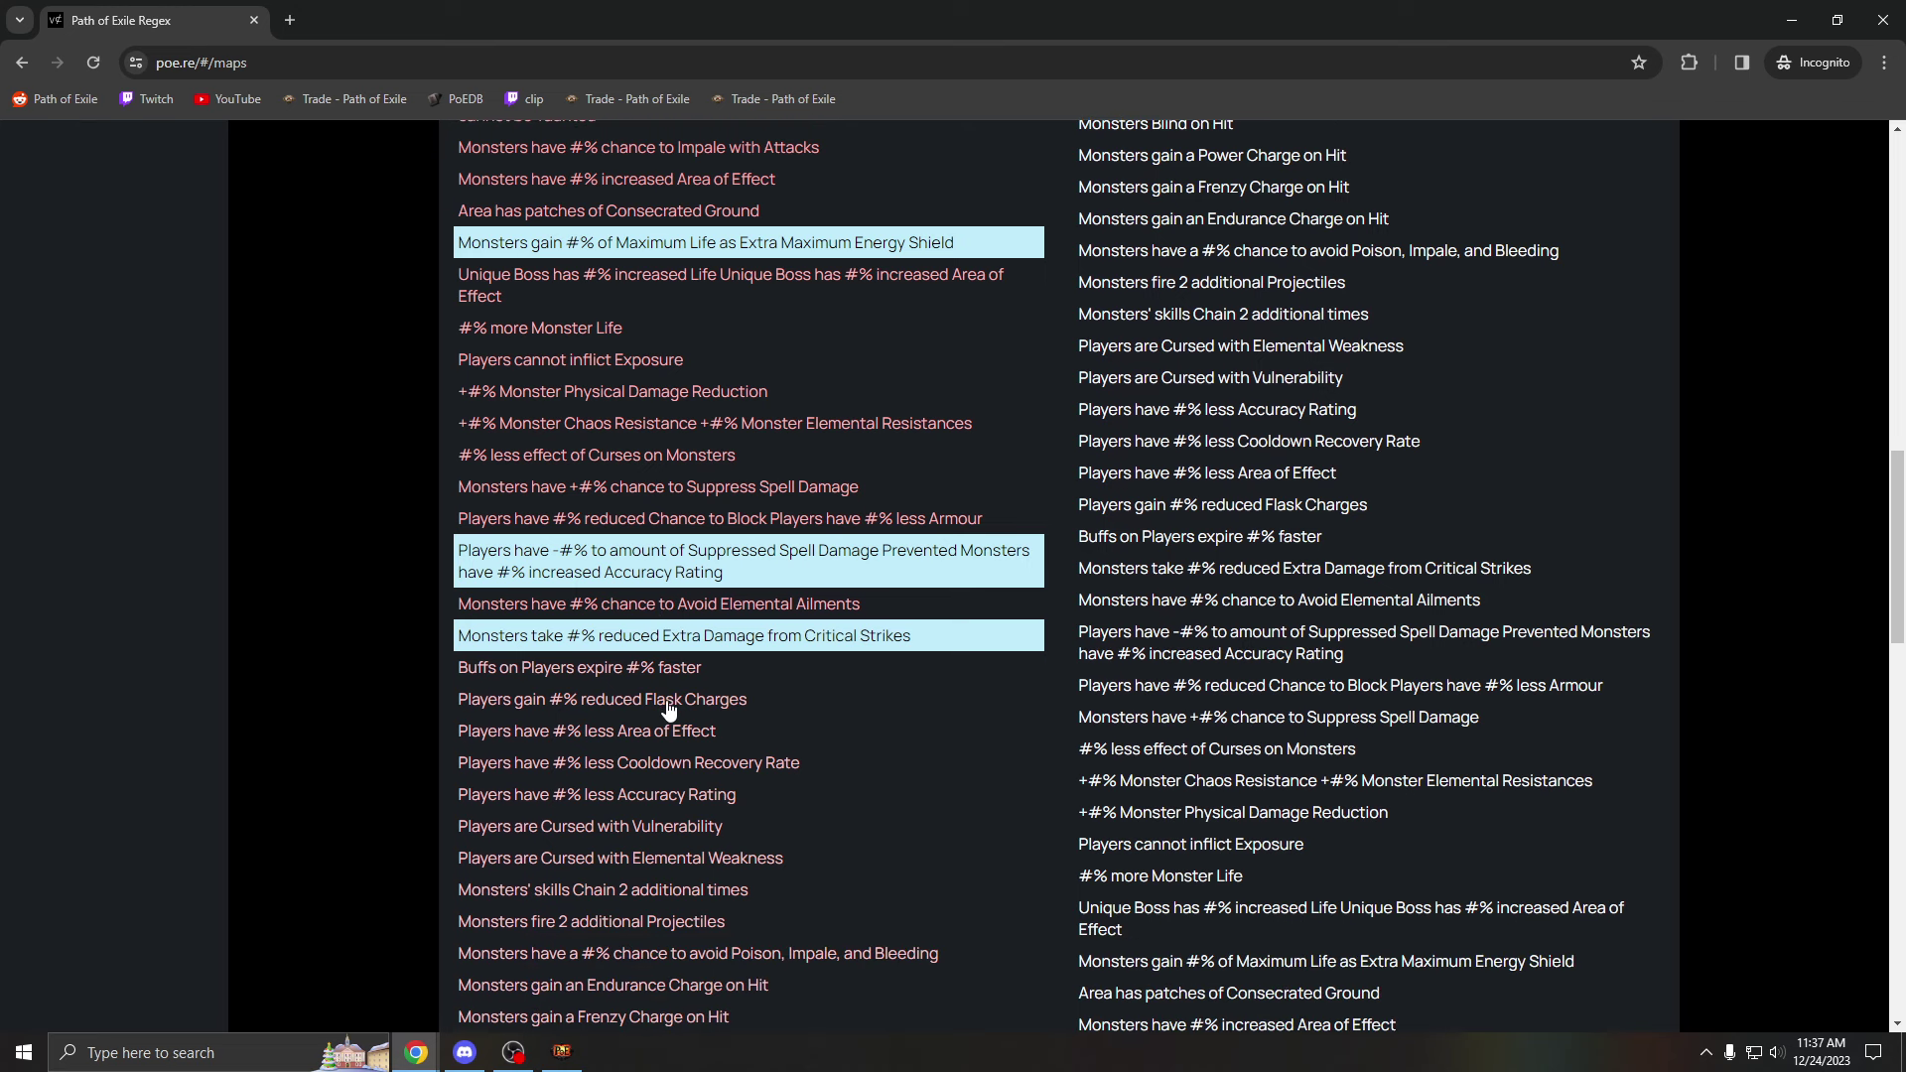
click(672, 616)
click(672, 616)
Search the unwanted mods for "poiso", try excluding "Monsters have a #% chance to avoid Poison, Impale, and Bleeding", deselect it, and clear the search.
scroll(713, 740, up, 13)
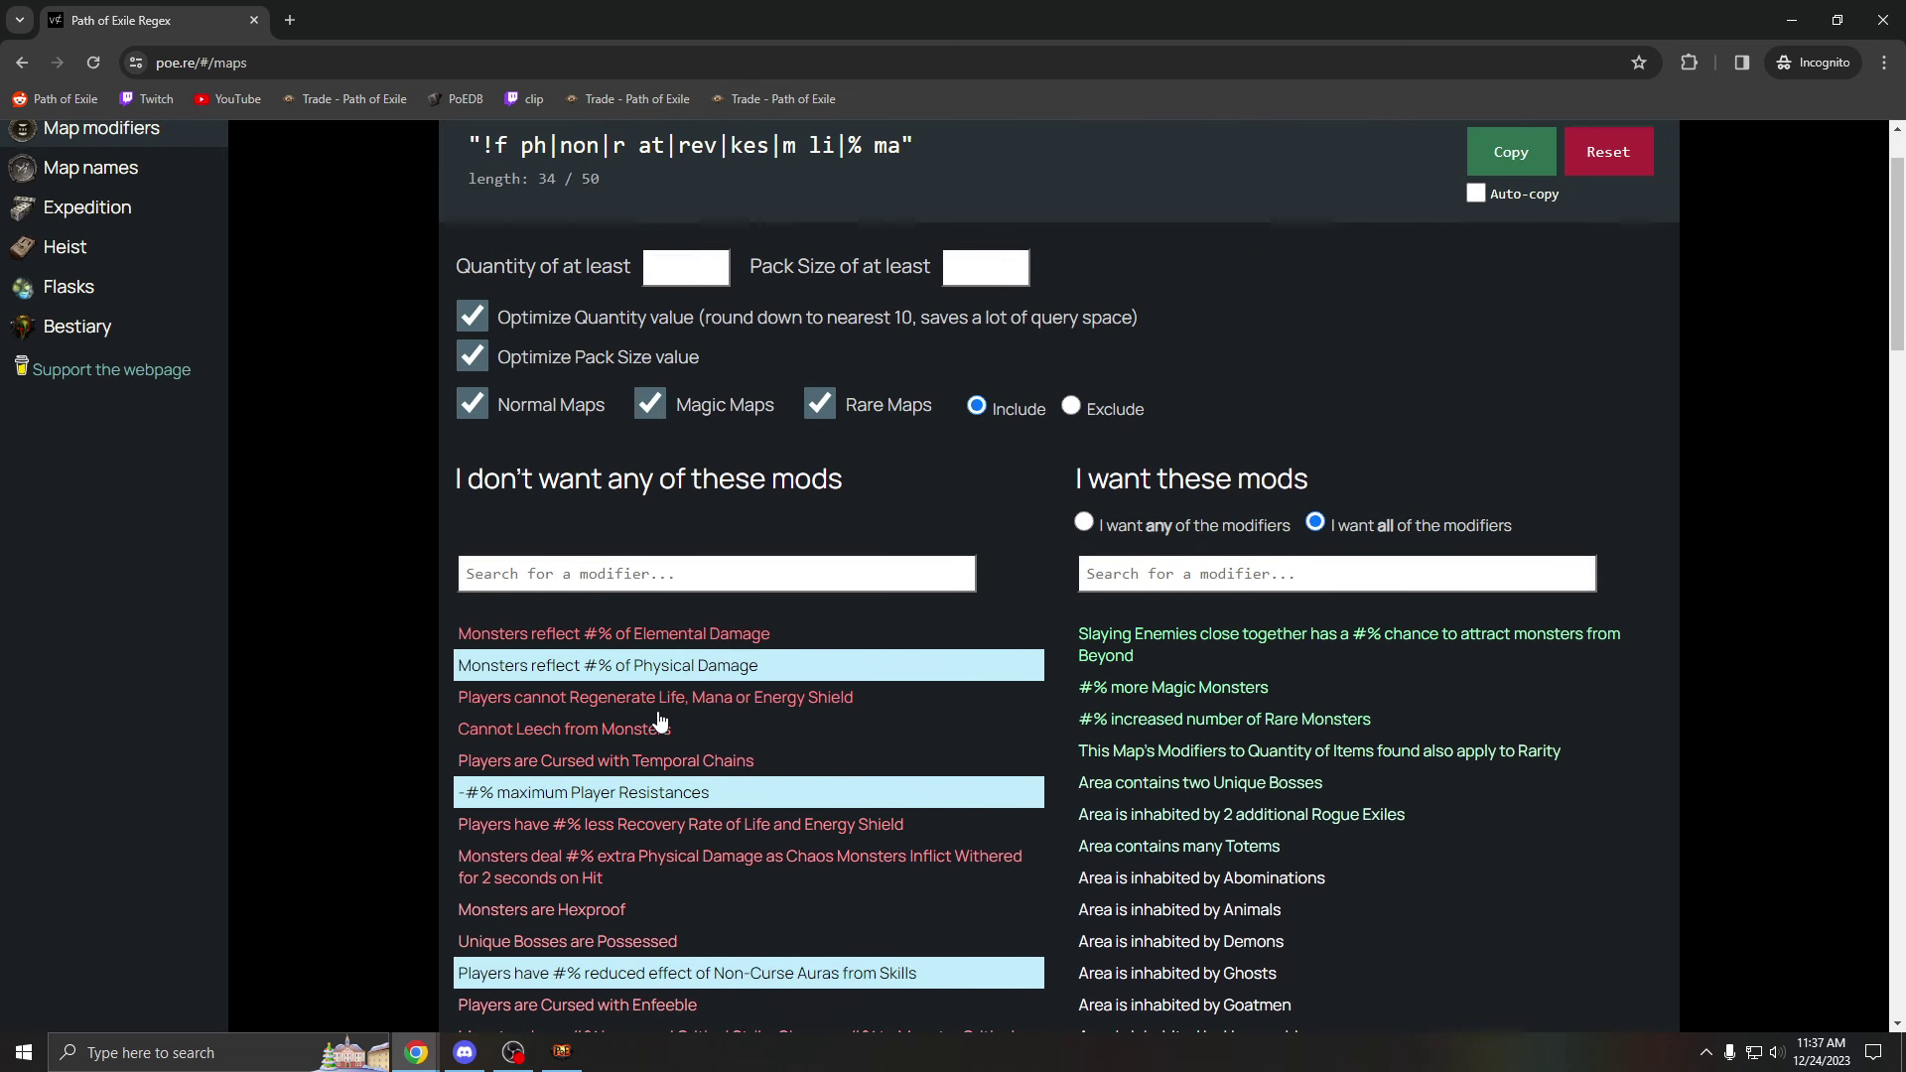
click(670, 571)
text(poiso)
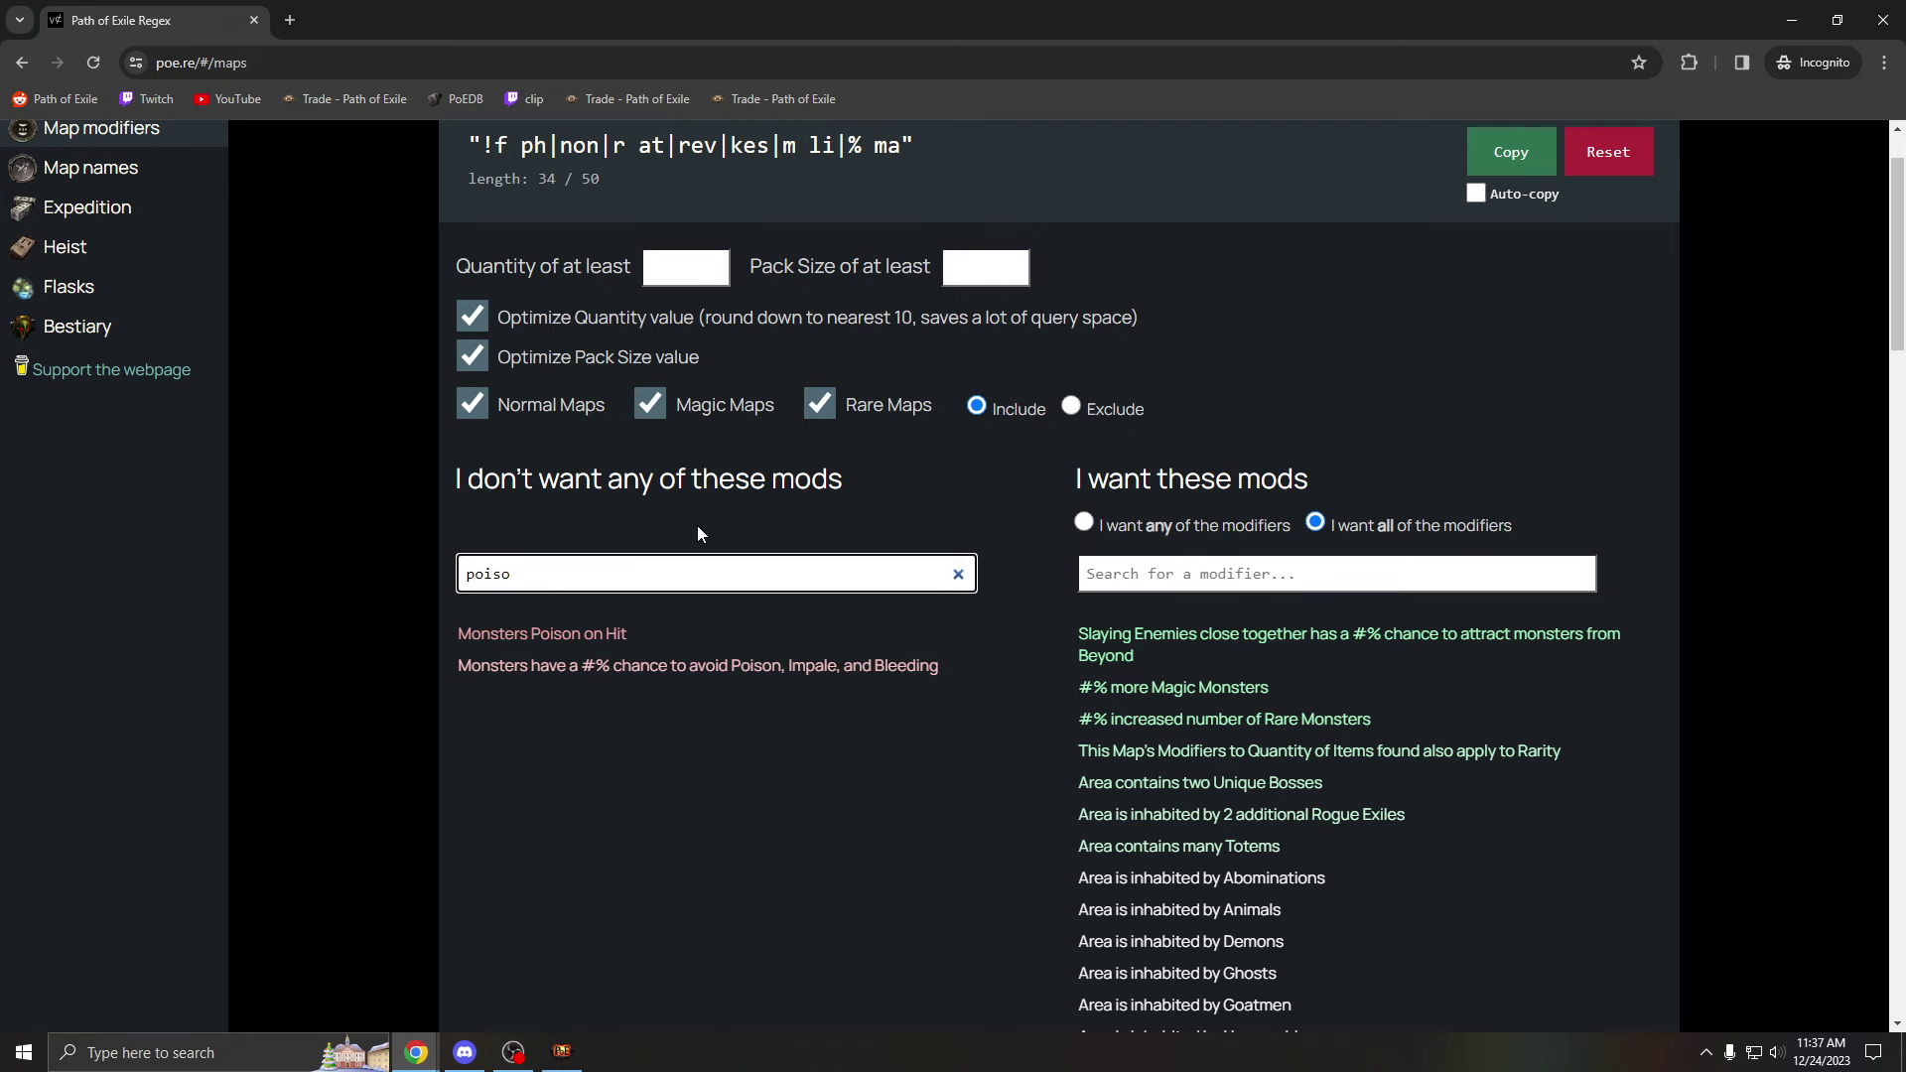
click(639, 673)
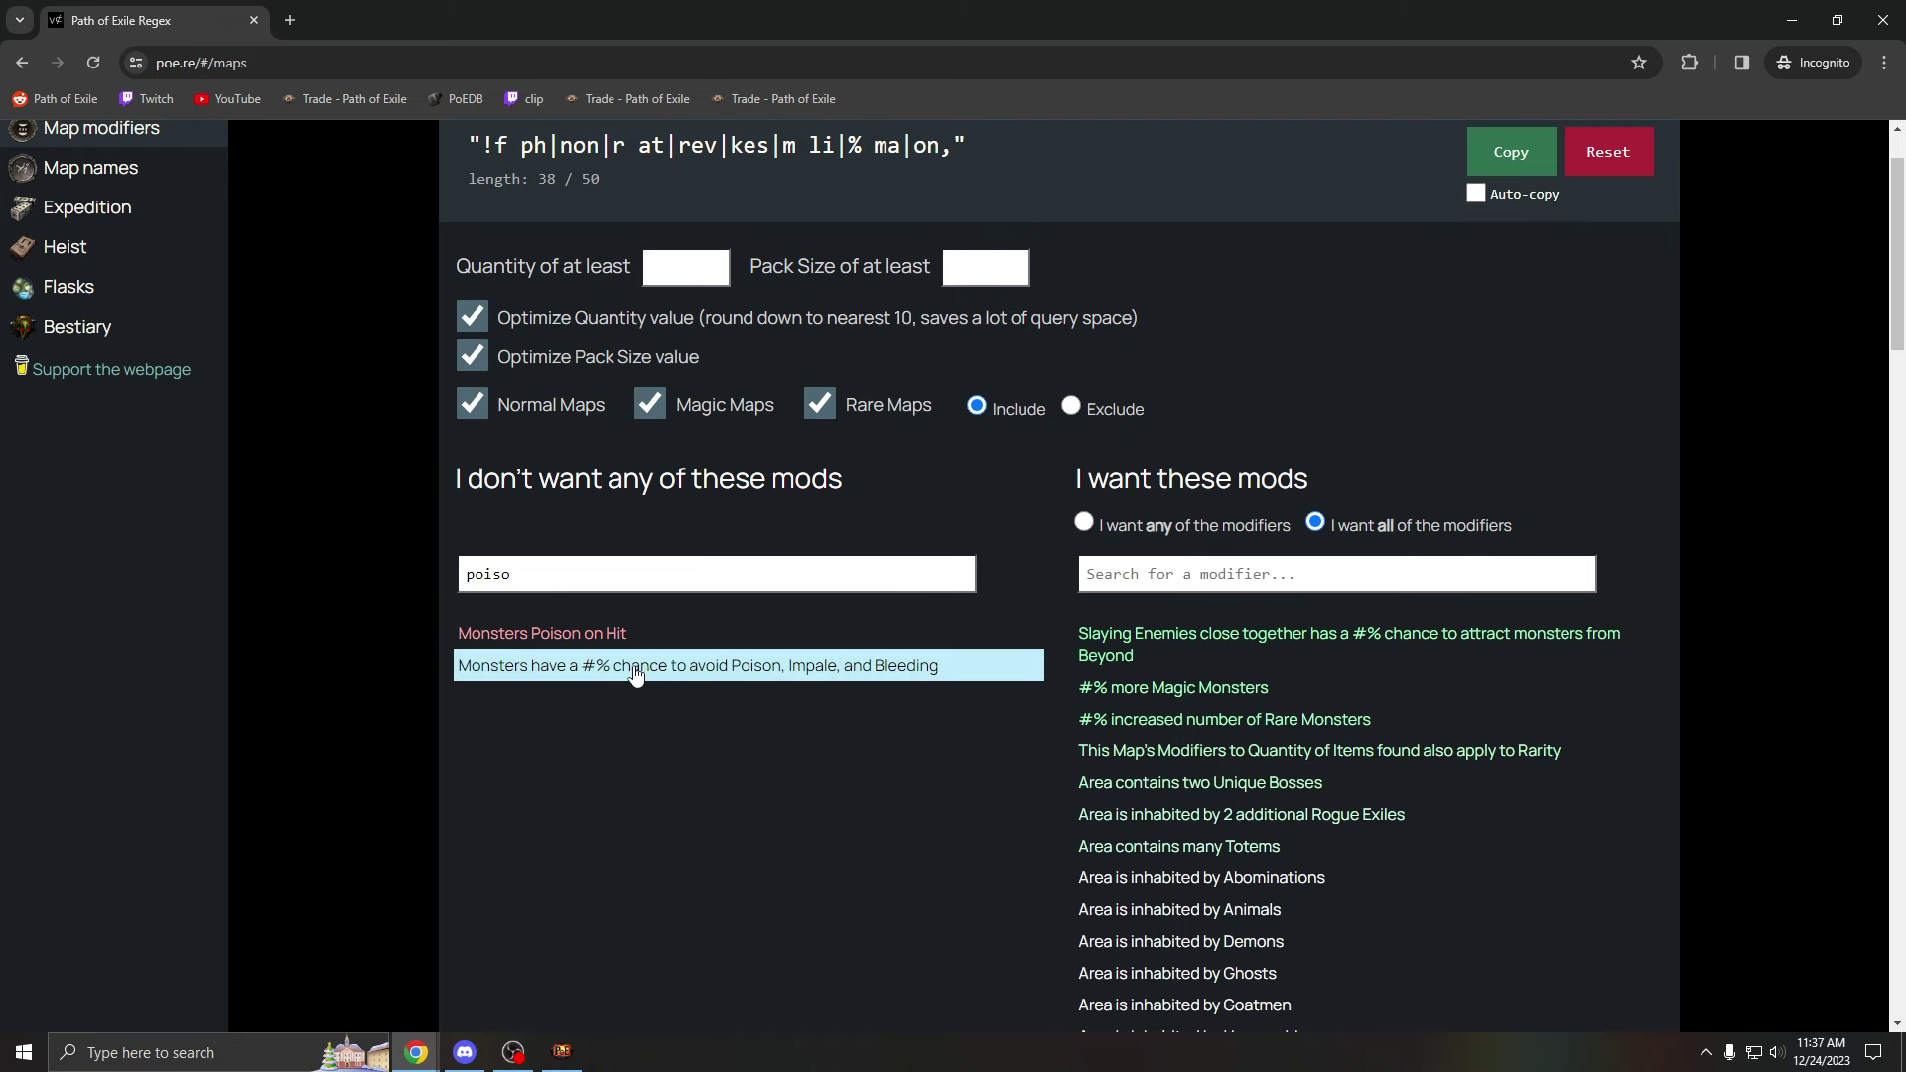
click(637, 674)
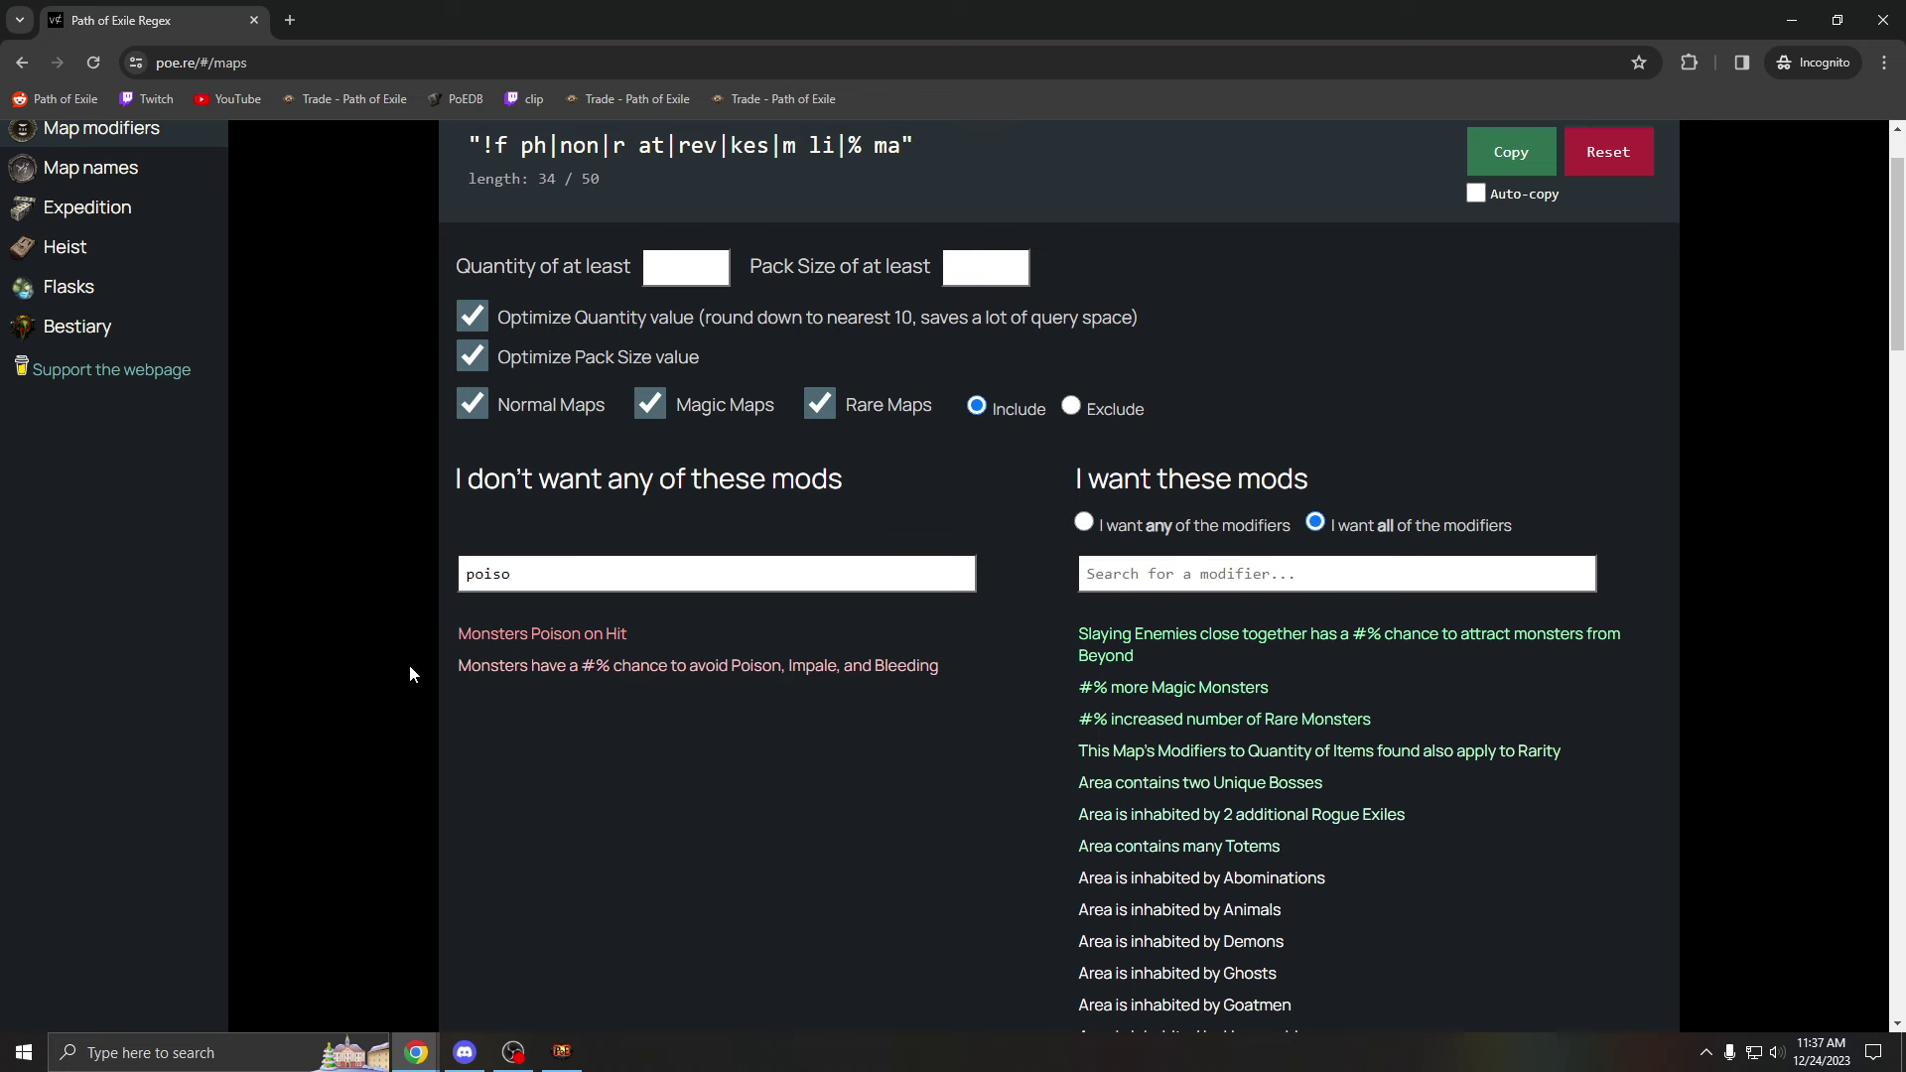
click(908, 574)
key(BackSpace)
key(BackSpace)
key(BackSpace)
key(BackSpace)
key(BackSpace)
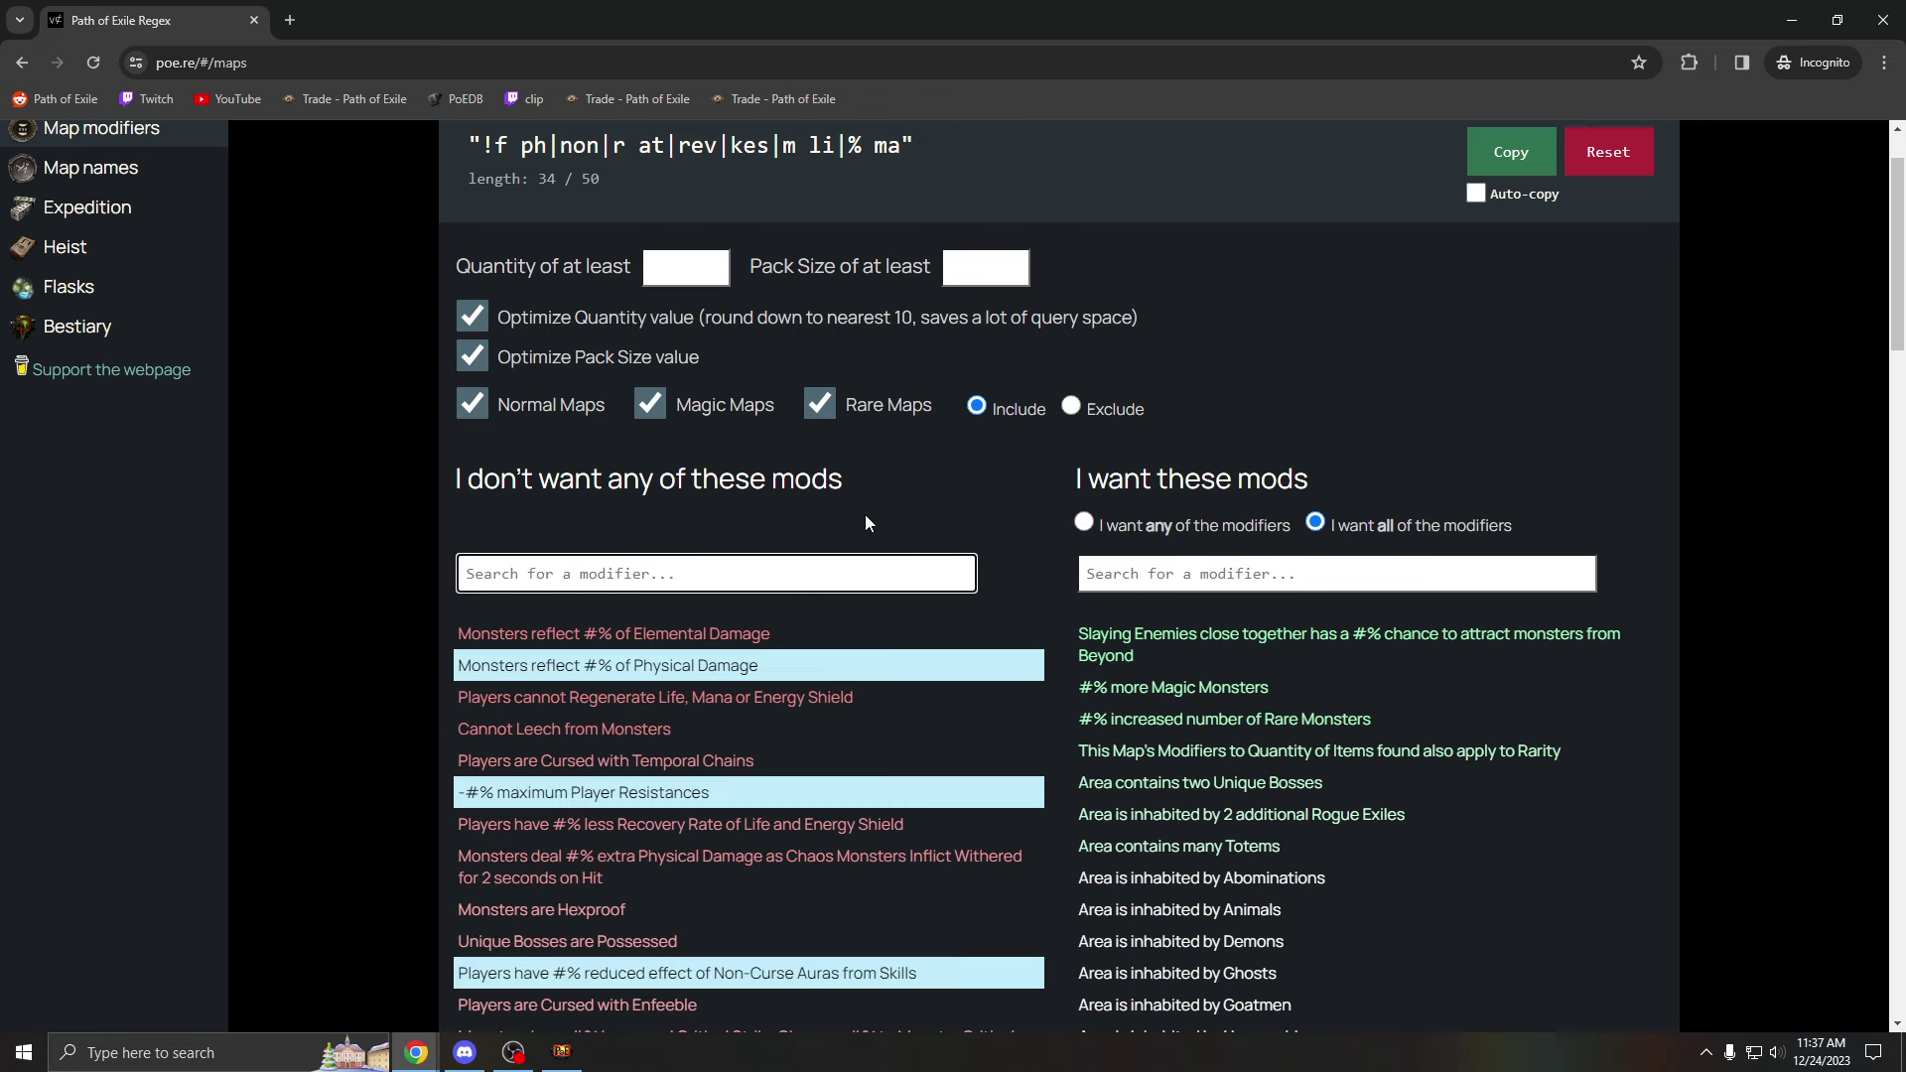
Copy the regex "!f ph|non|r at|rev|kes|m li|% ma" and use it to highlight the matching maps in the Path of Exile stash.
scroll(866, 514, up, 1)
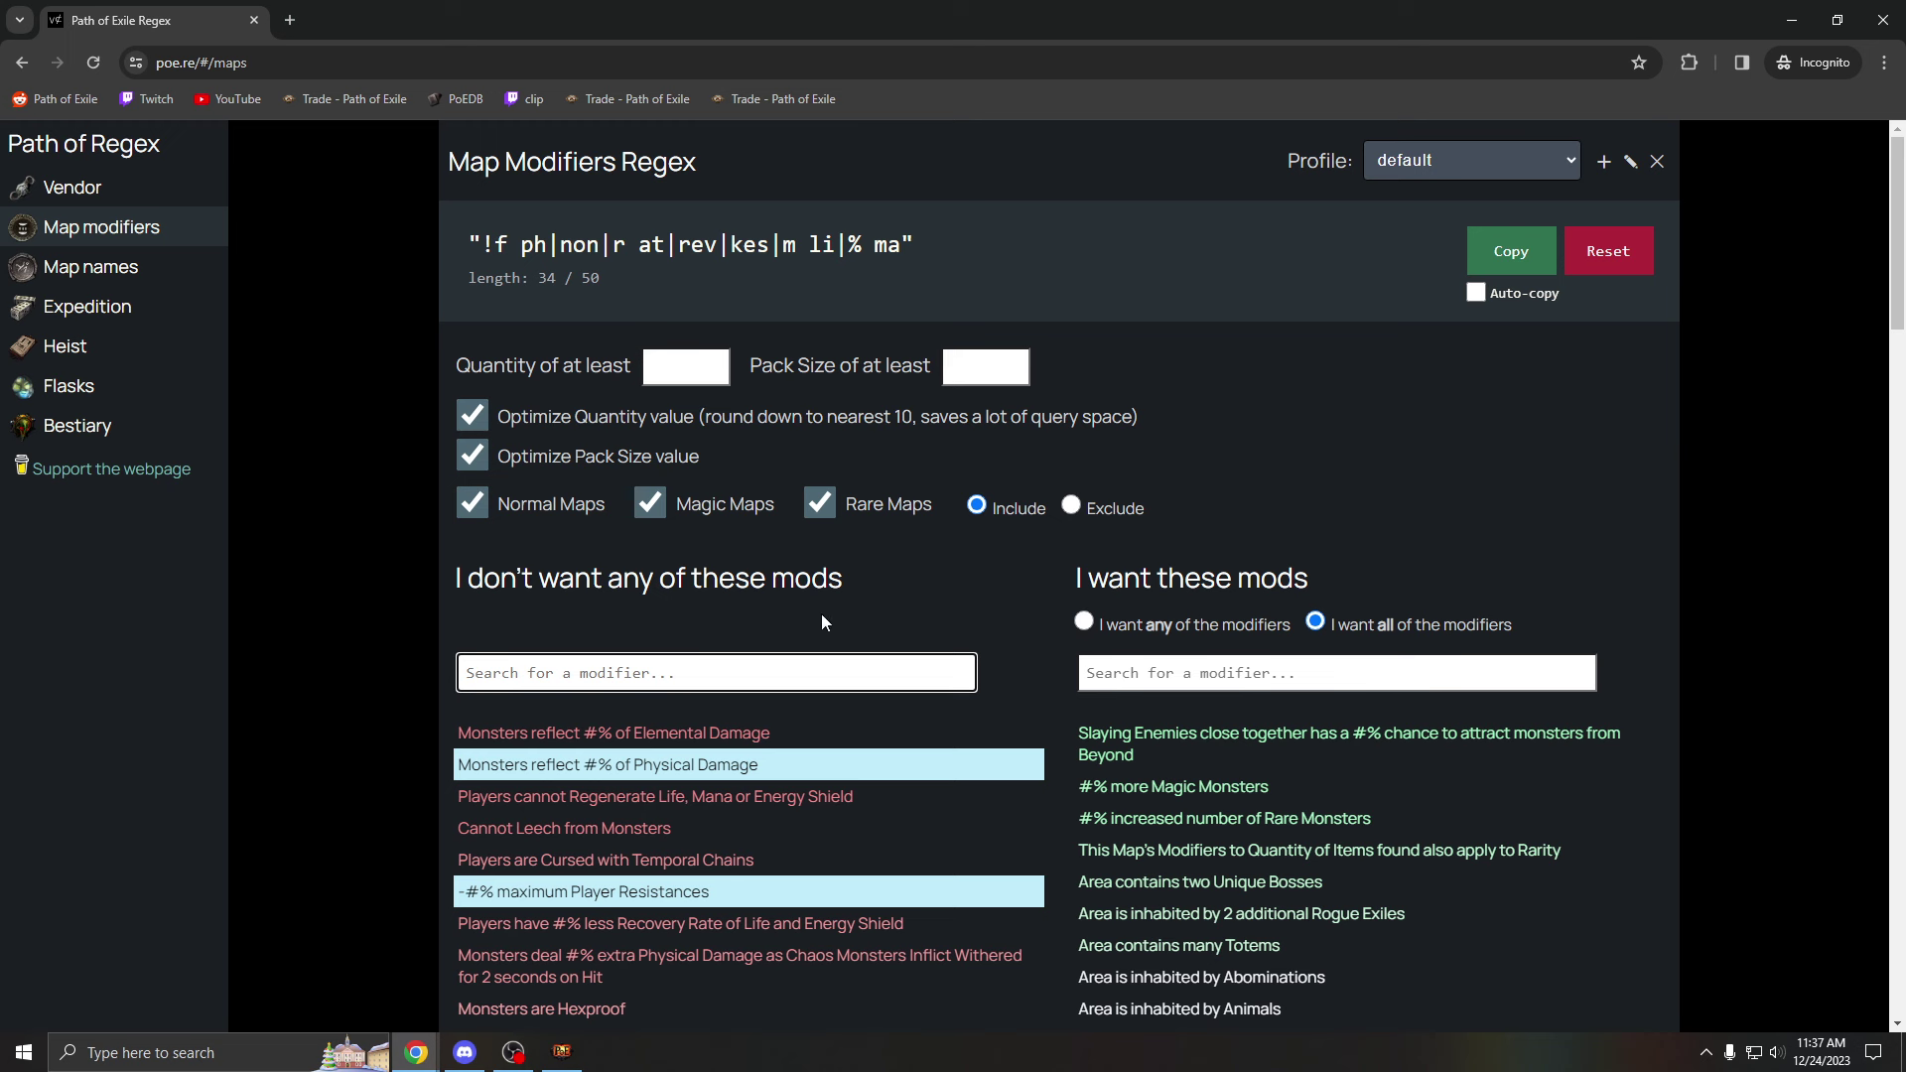
click(864, 707)
click(562, 1051)
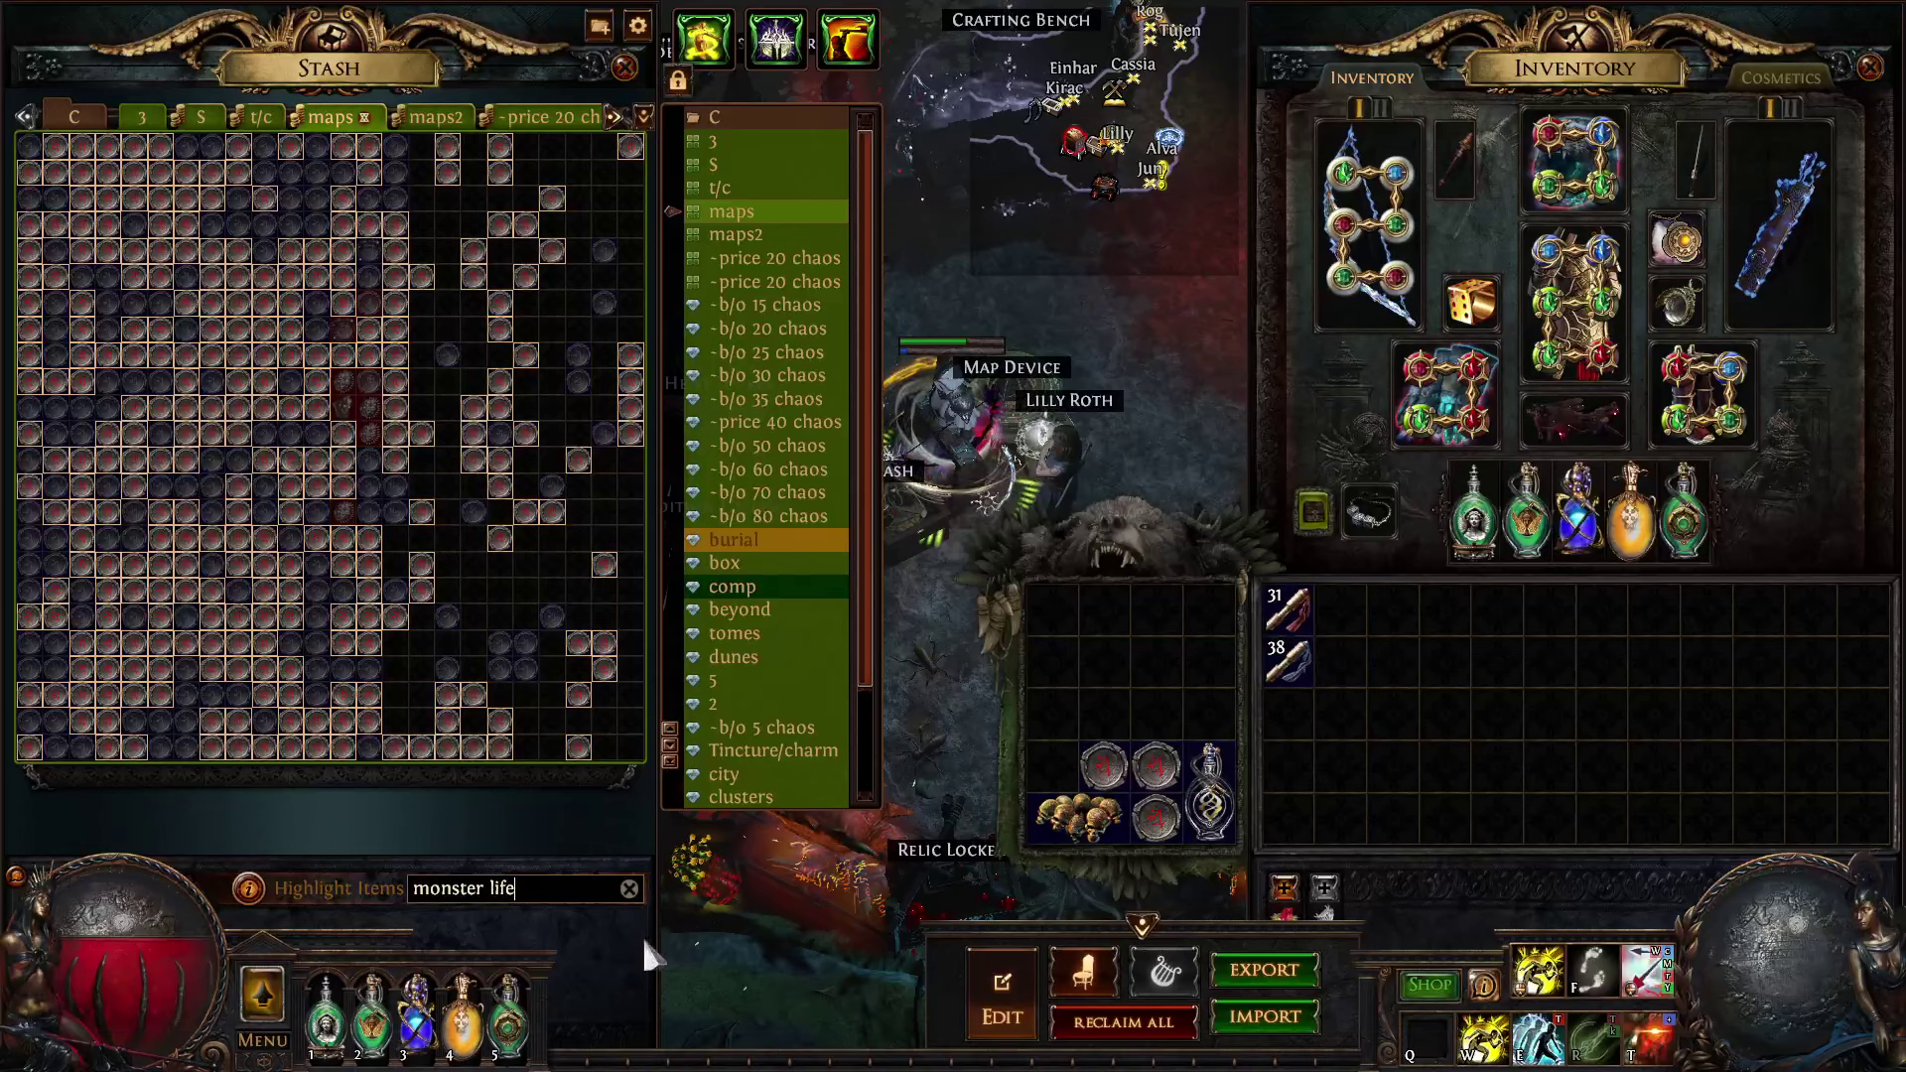
click(591, 888)
text("!f ph|non|r at|rev|kes|m li|% ma")
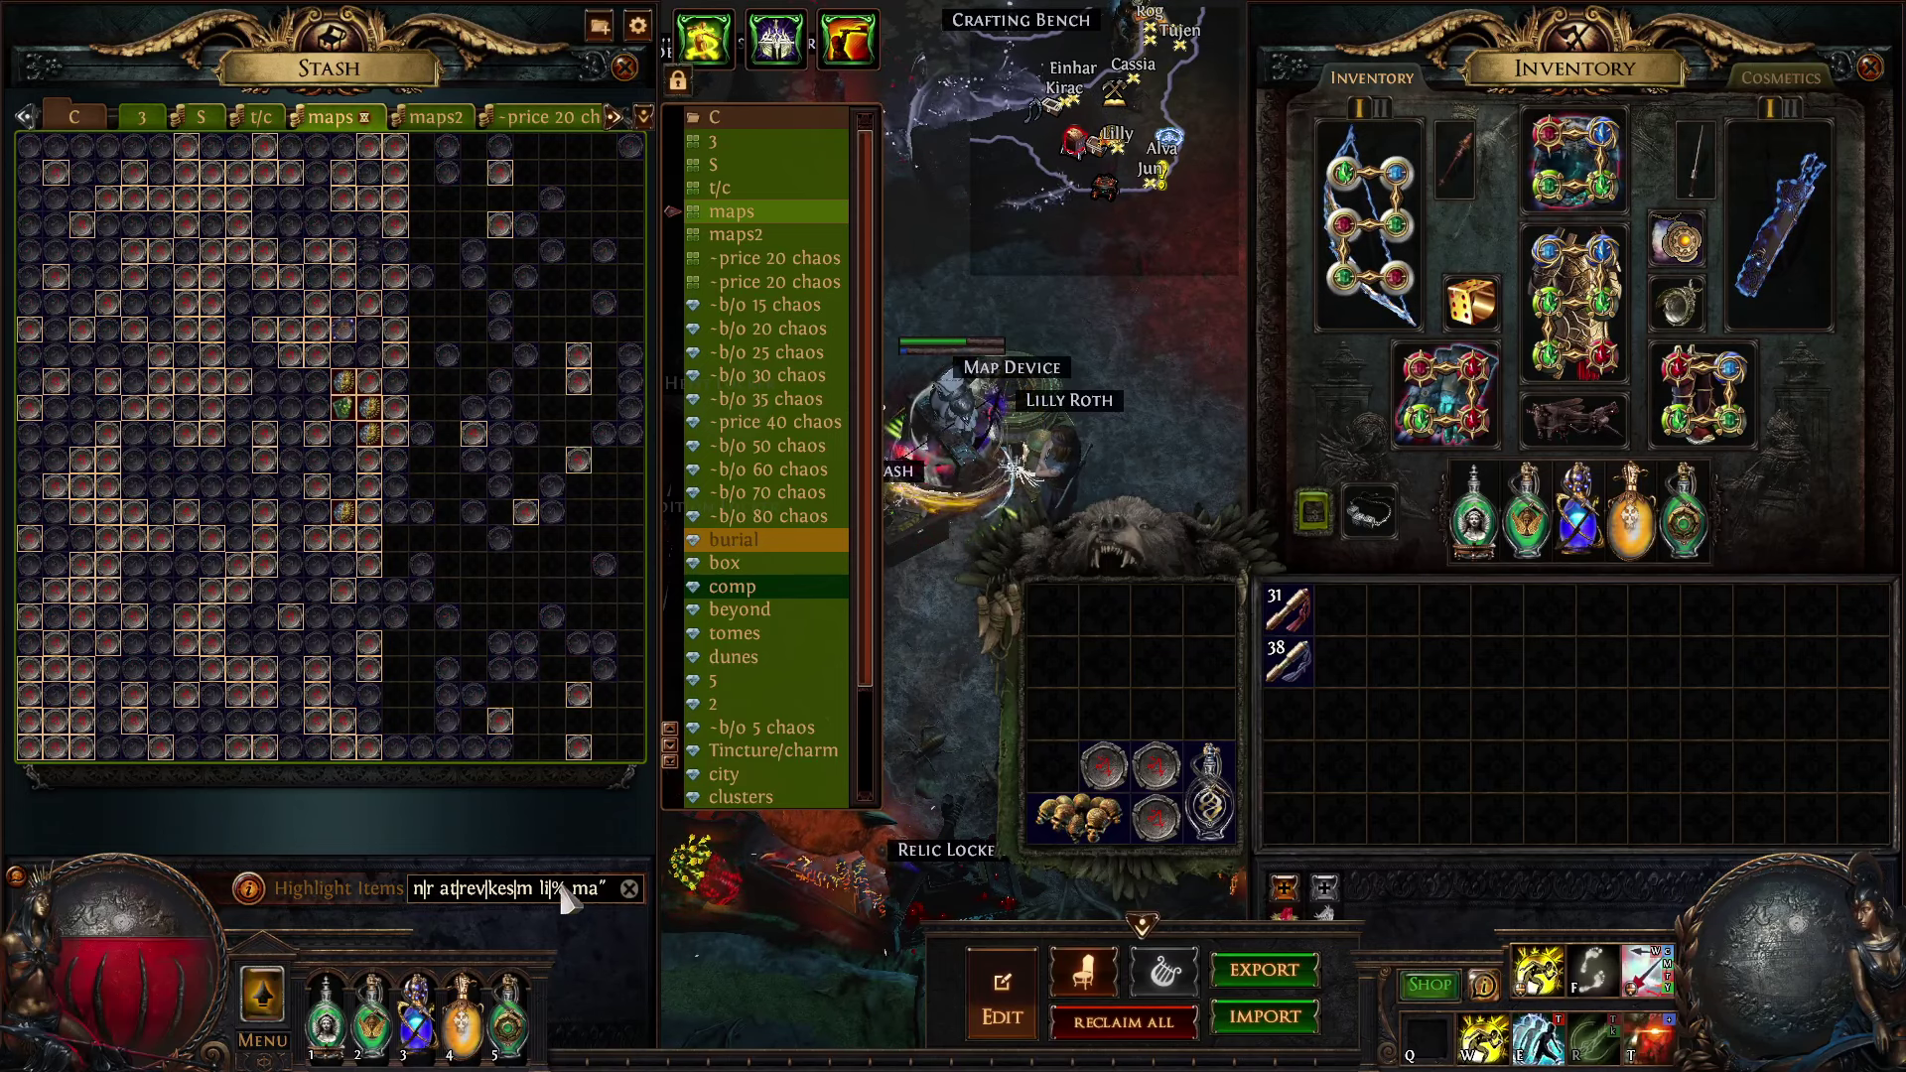
mouse_move(396, 427)
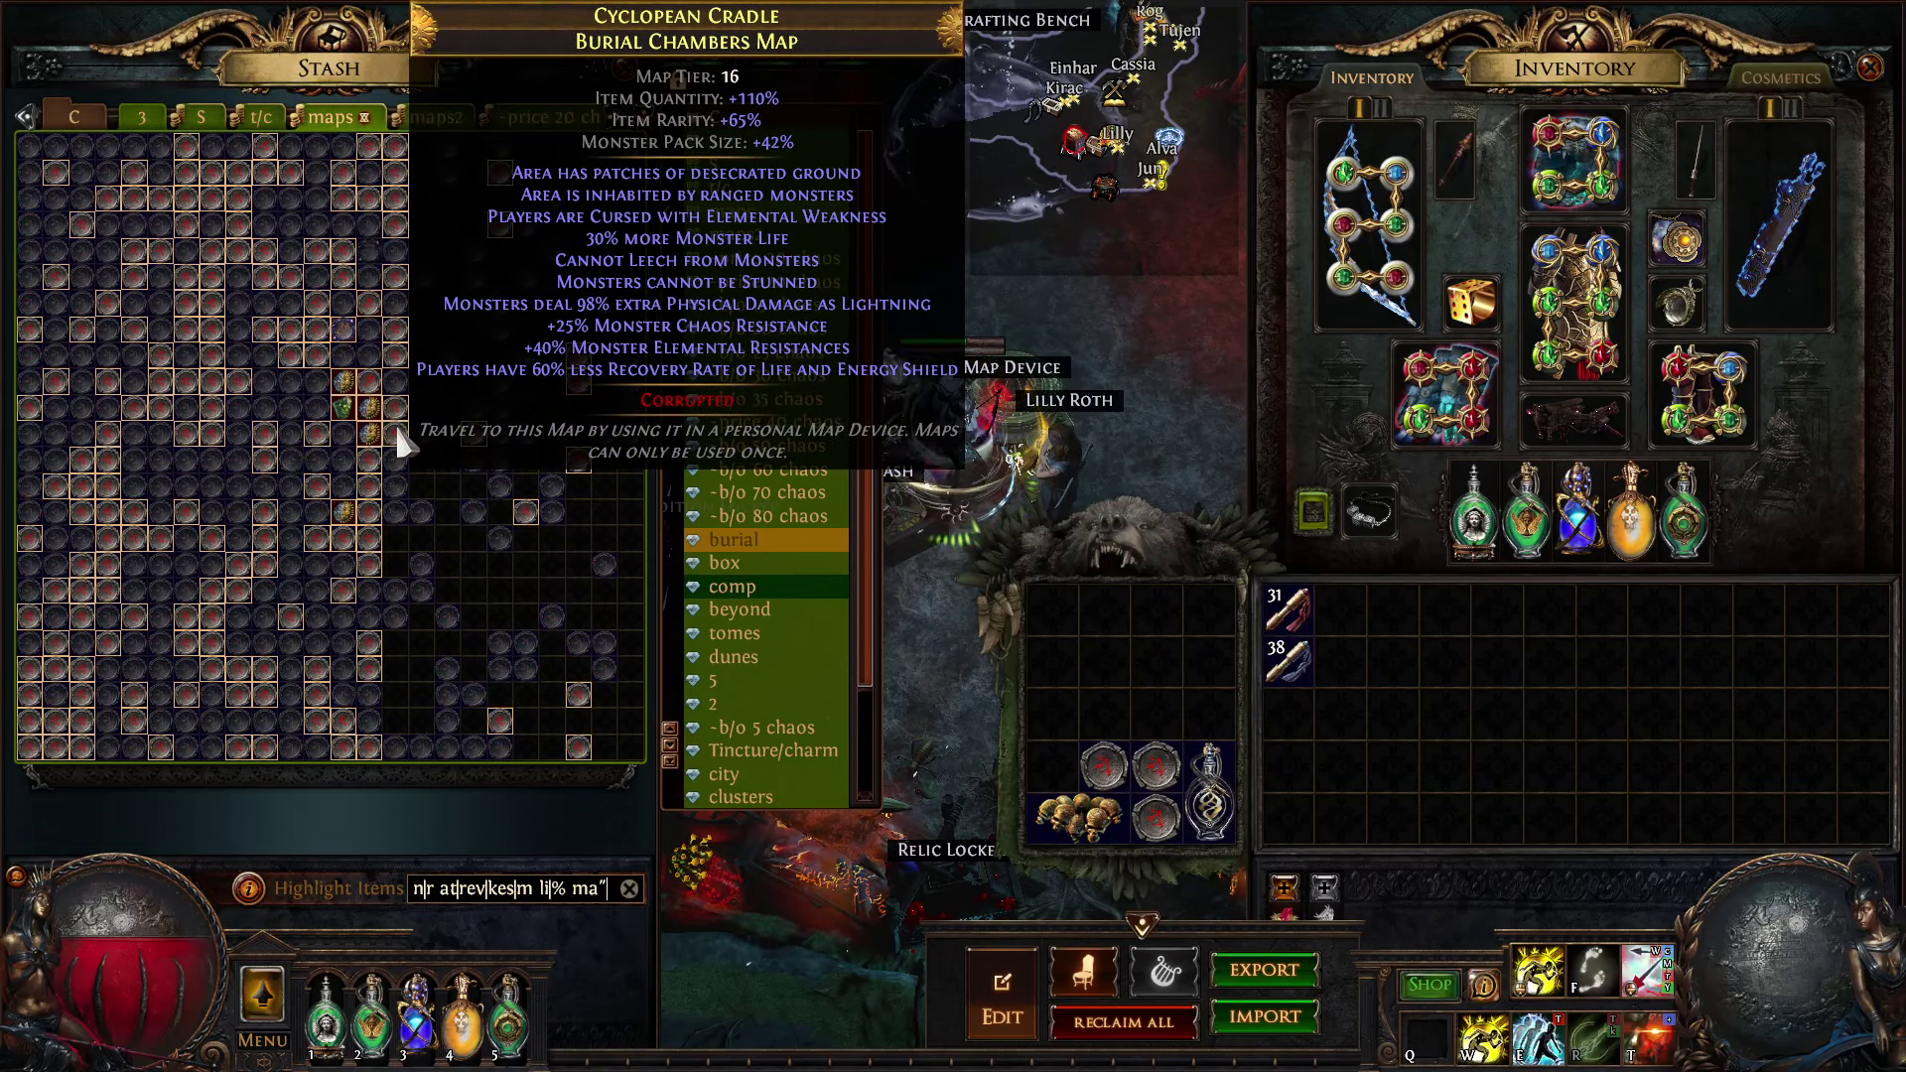
mouse_move(407, 378)
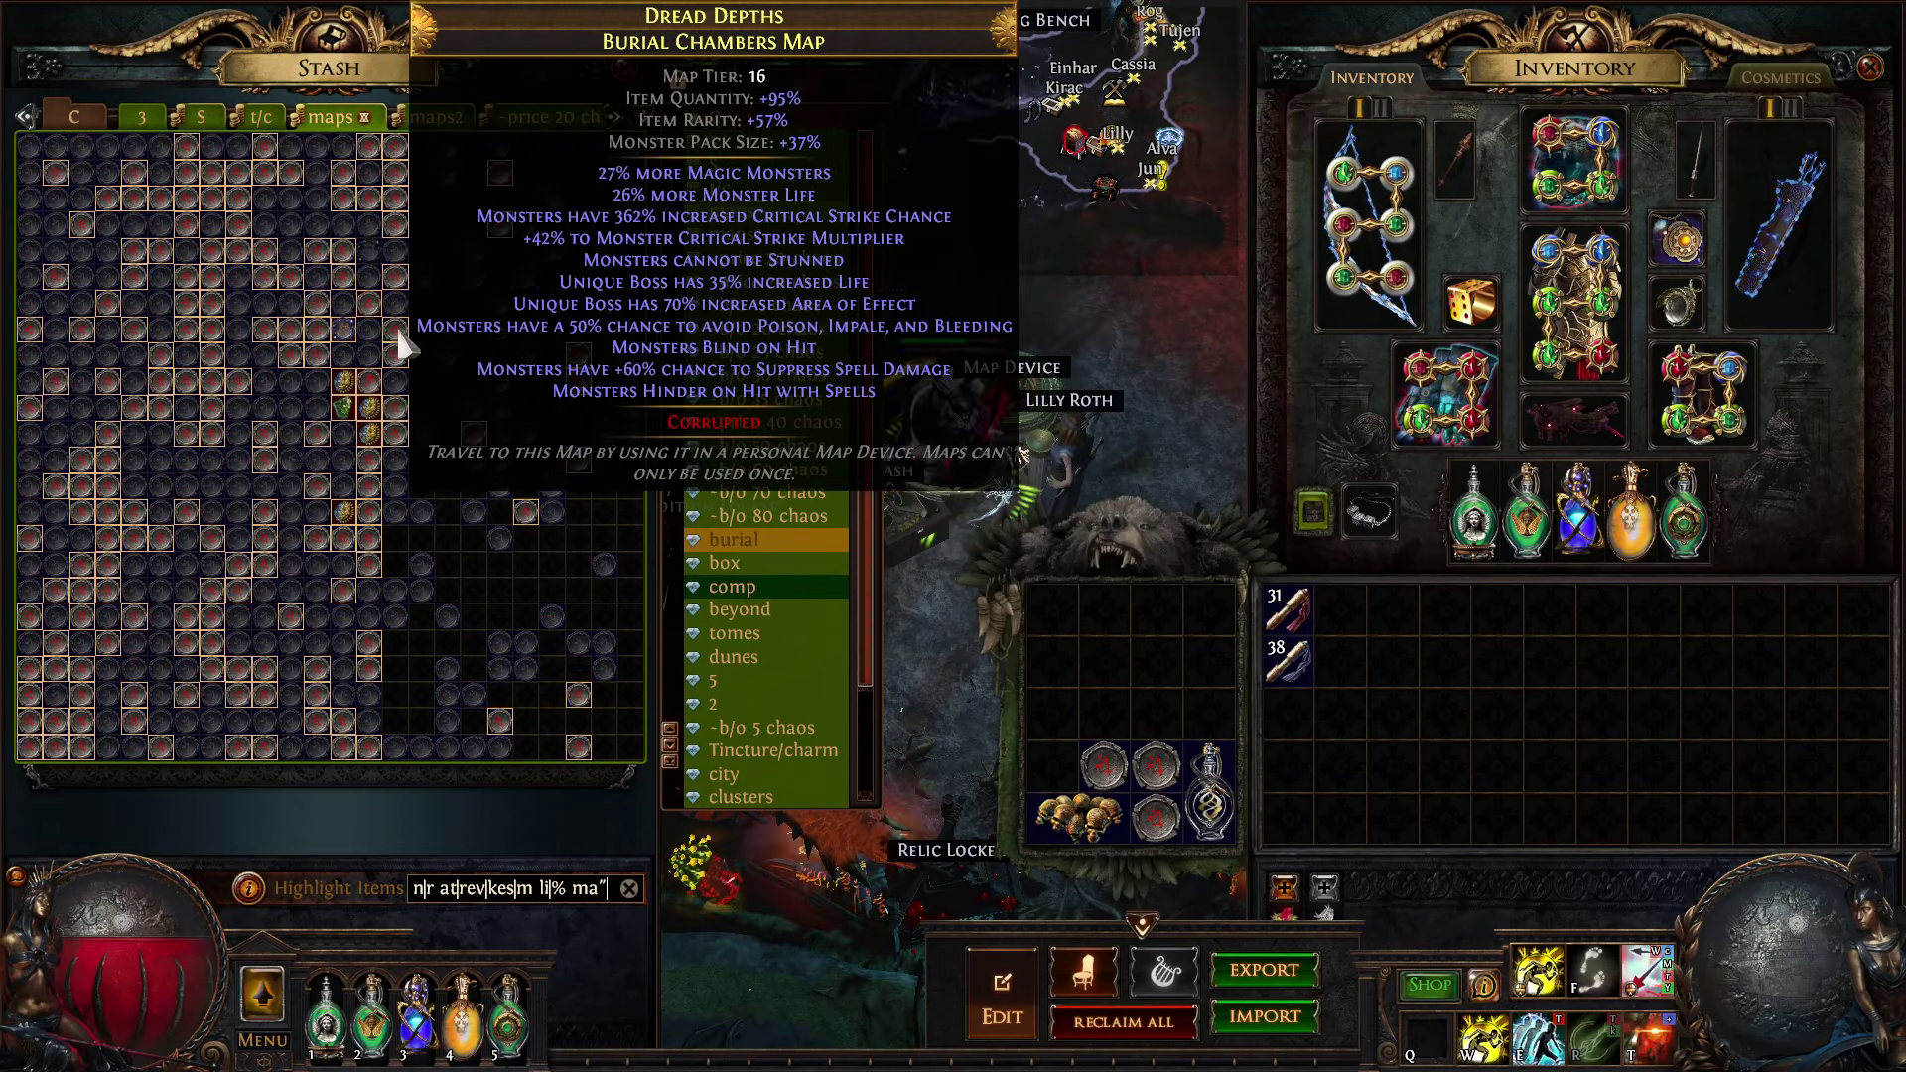
Inspect the modifiers of several highlighted and dimmed Burial Chambers maps in the stash.
mouse_move(270, 324)
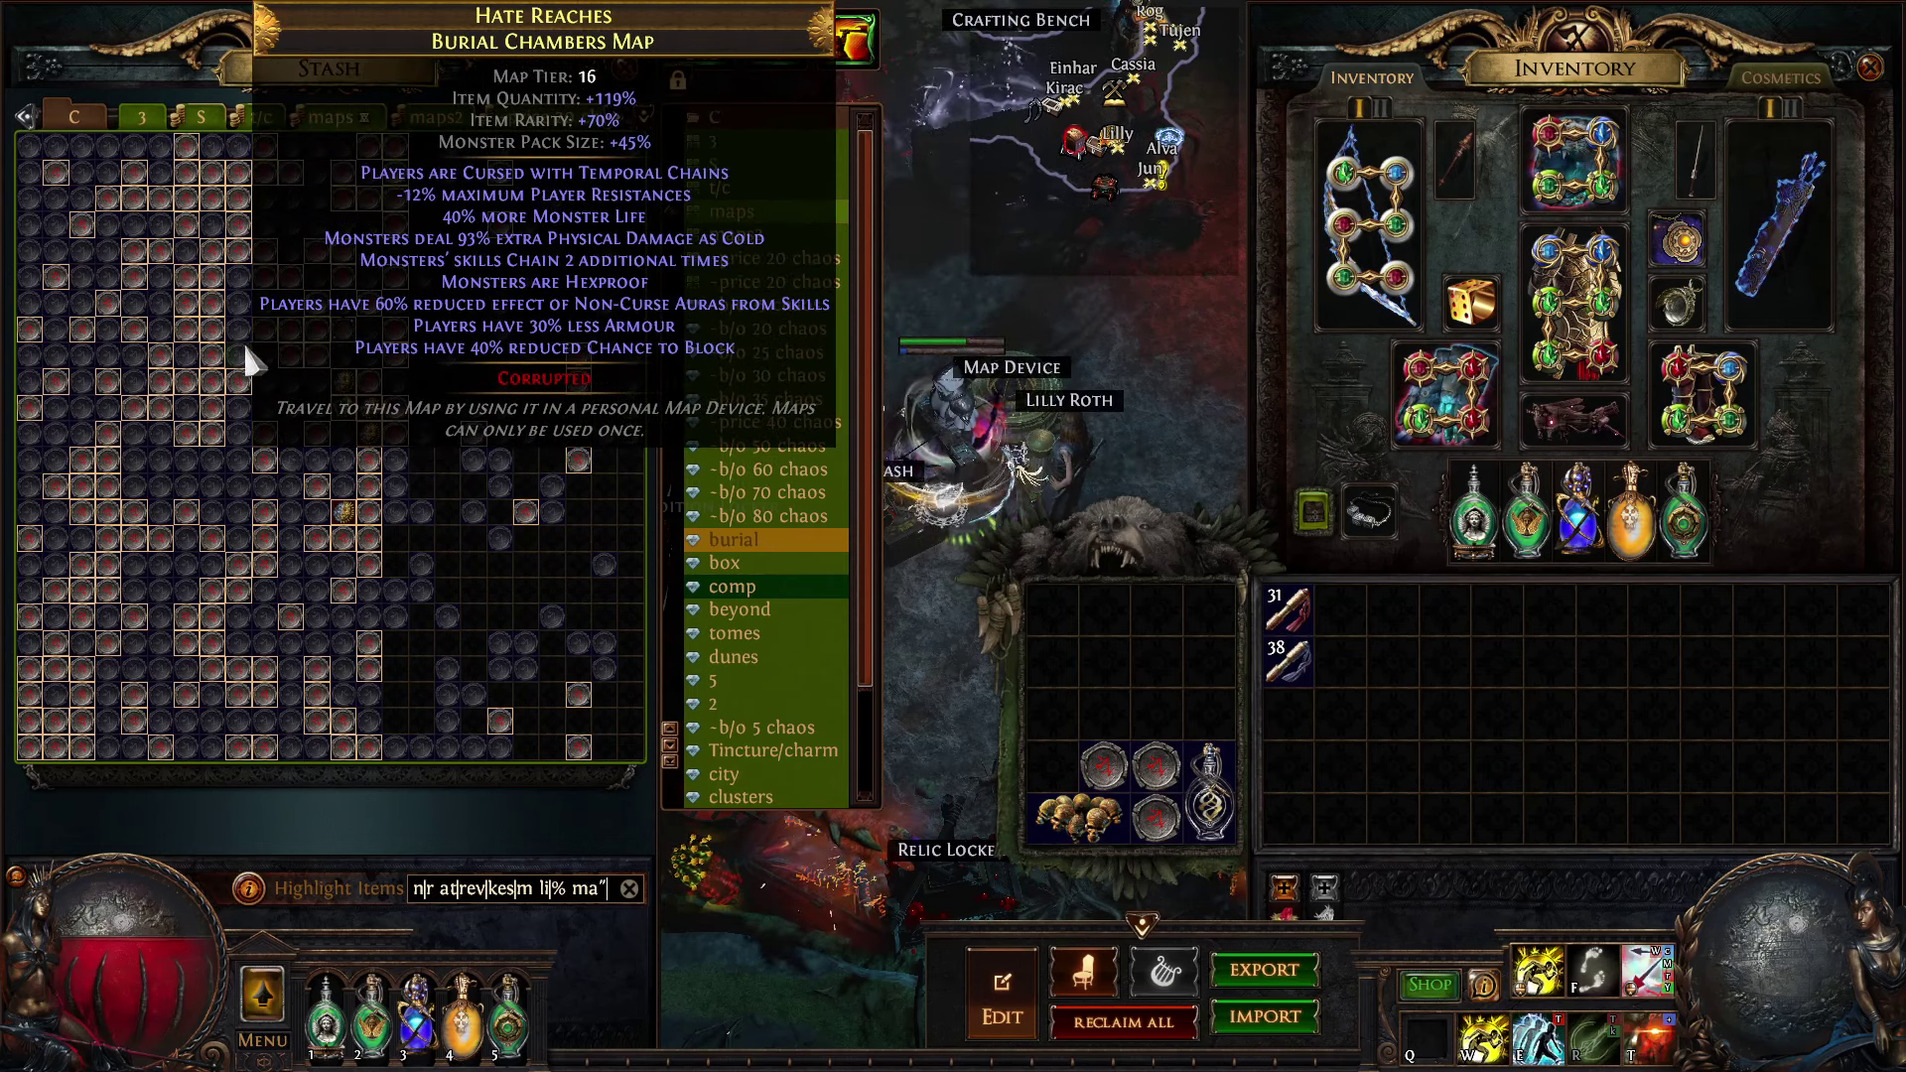
mouse_move(213, 324)
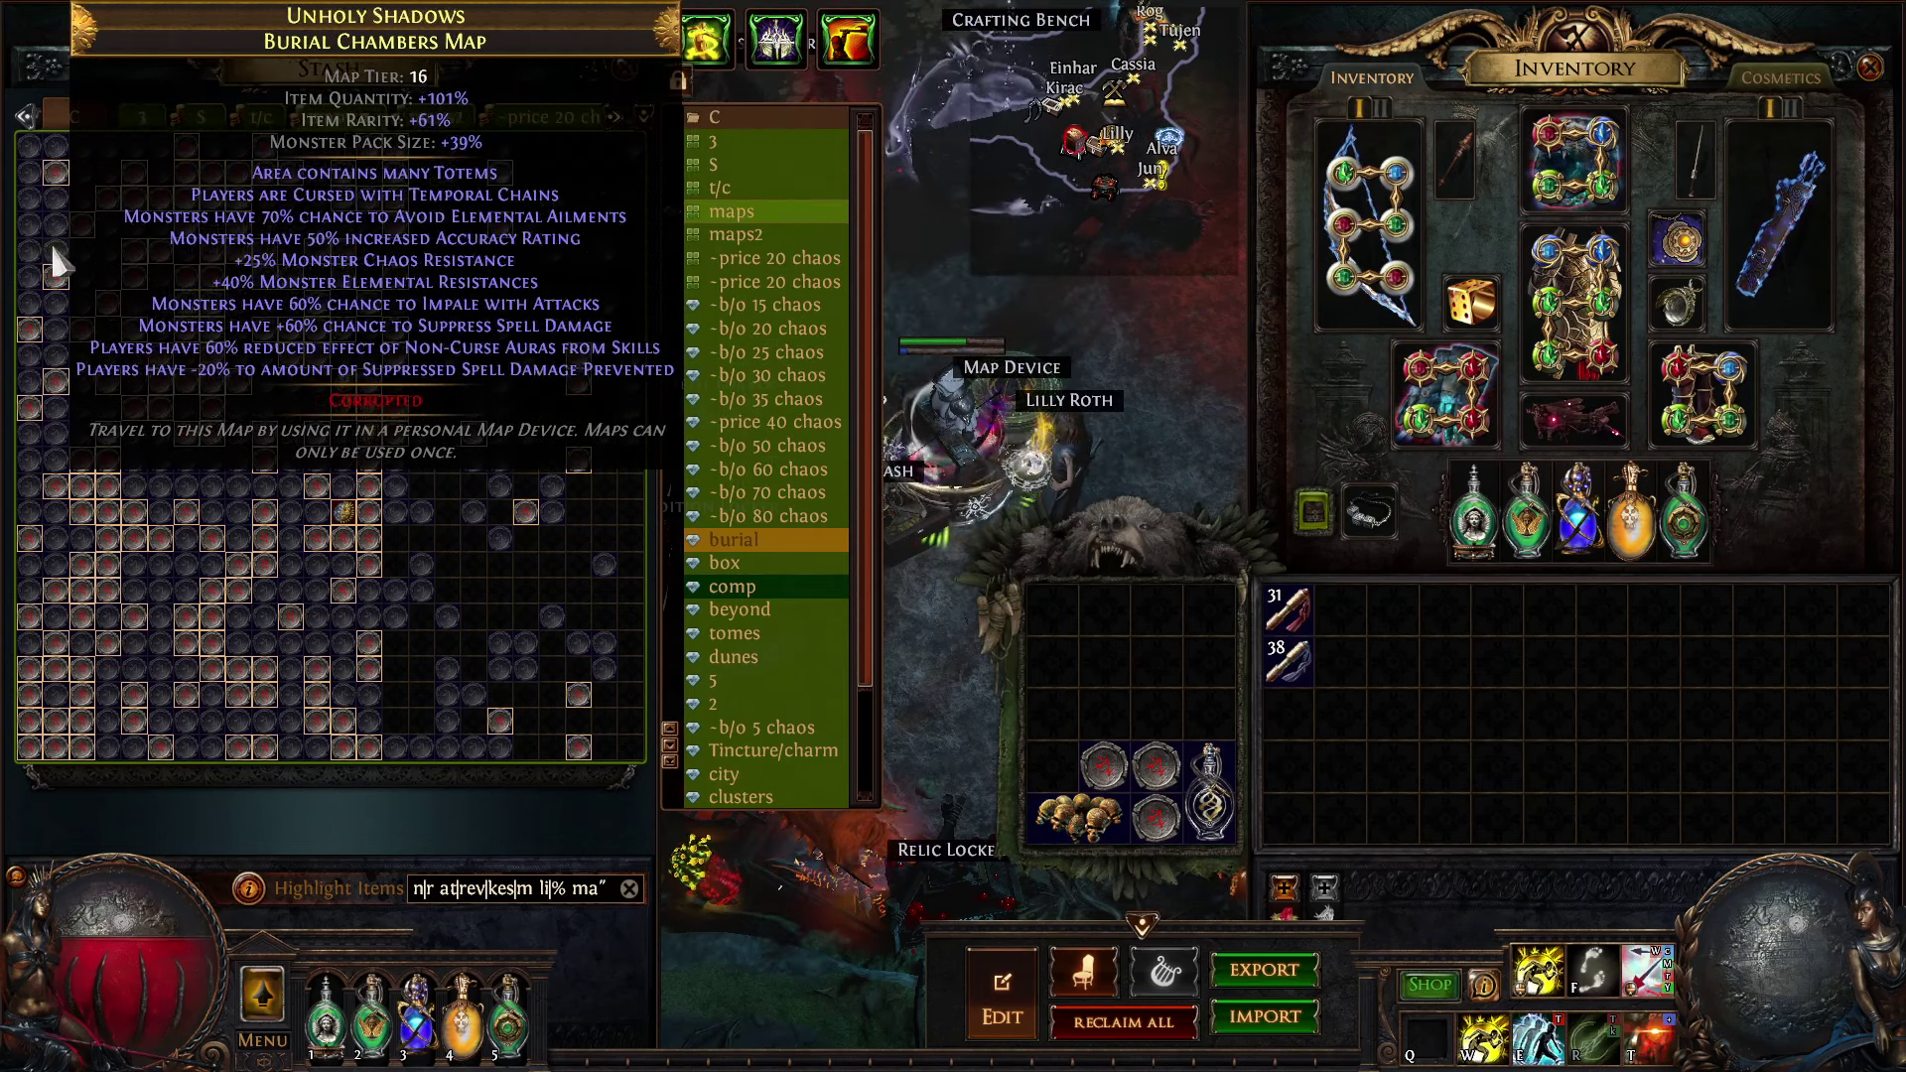
mouse_move(30, 283)
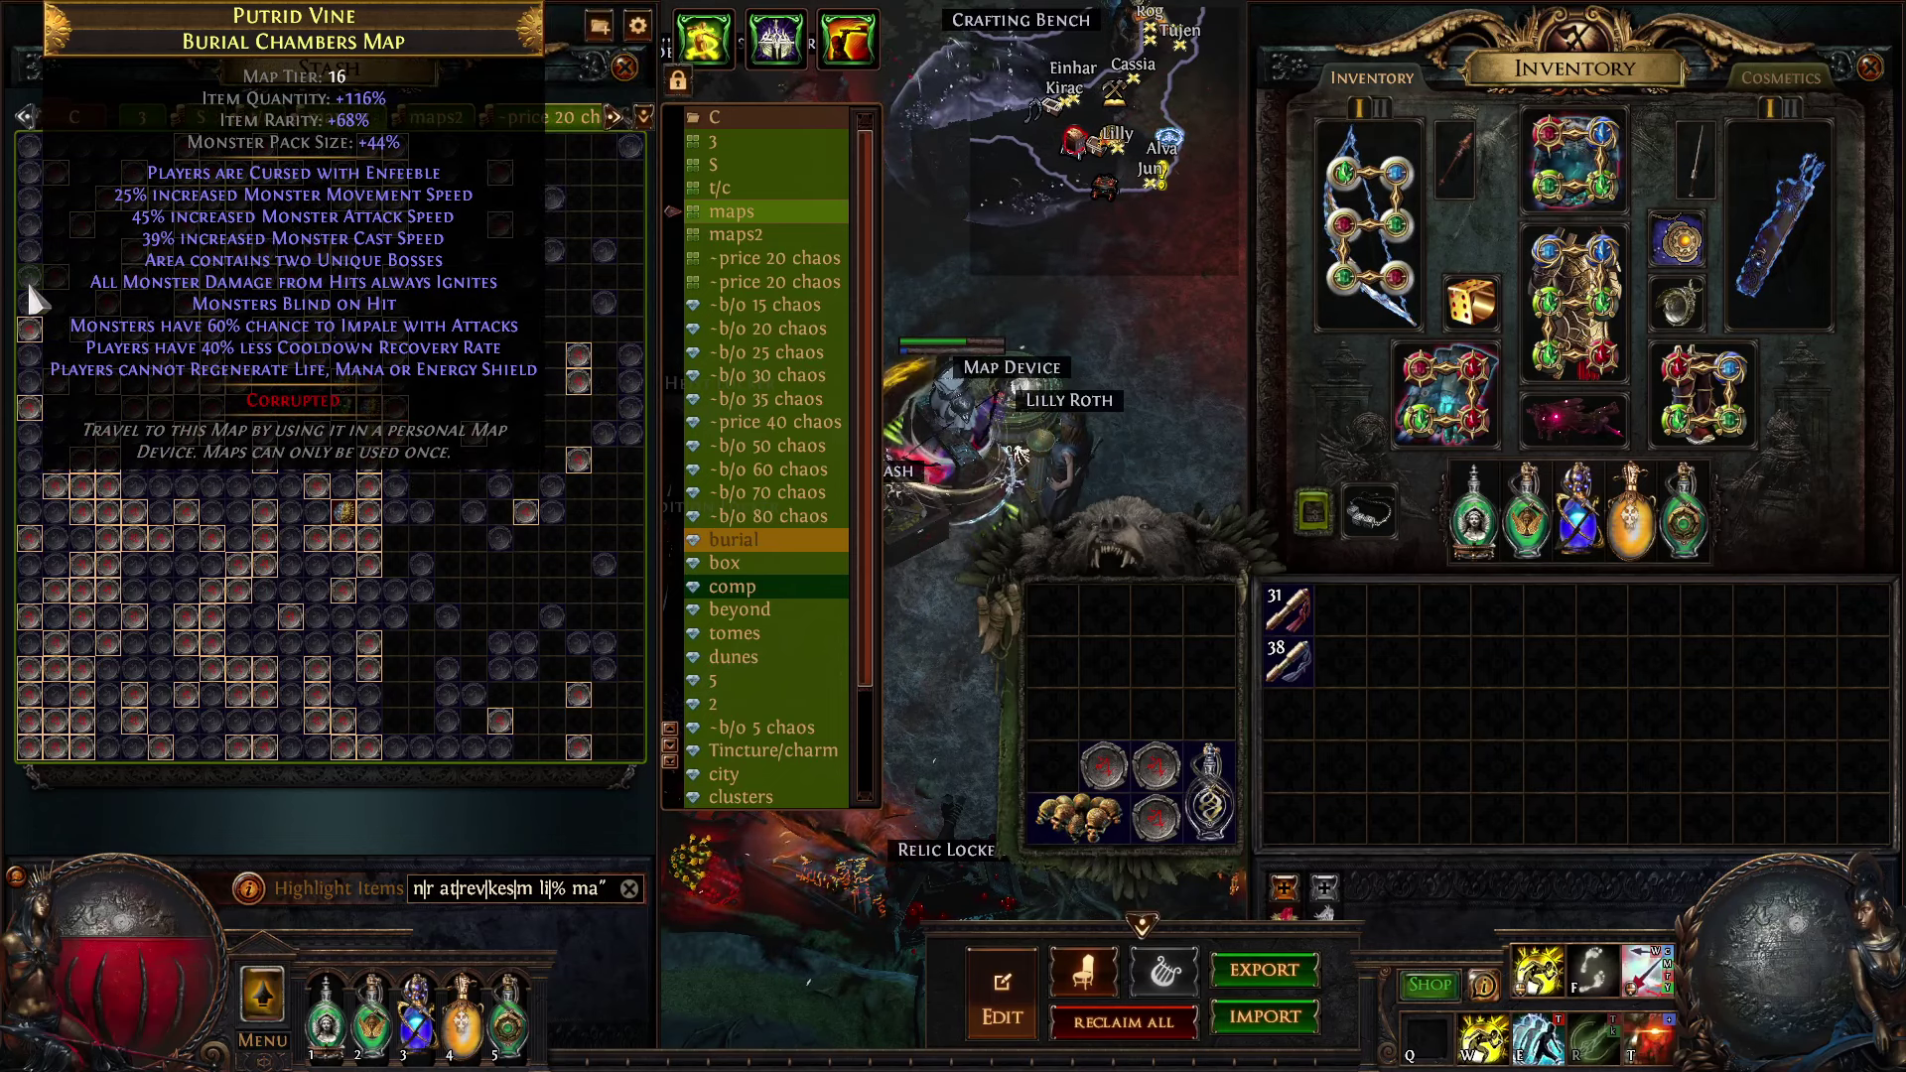
mouse_move(256, 473)
Switch to poe.re, search the wanted mods for "pro", and select "Monsters fire 2 additional Projectiles".
key(alt+Tab)
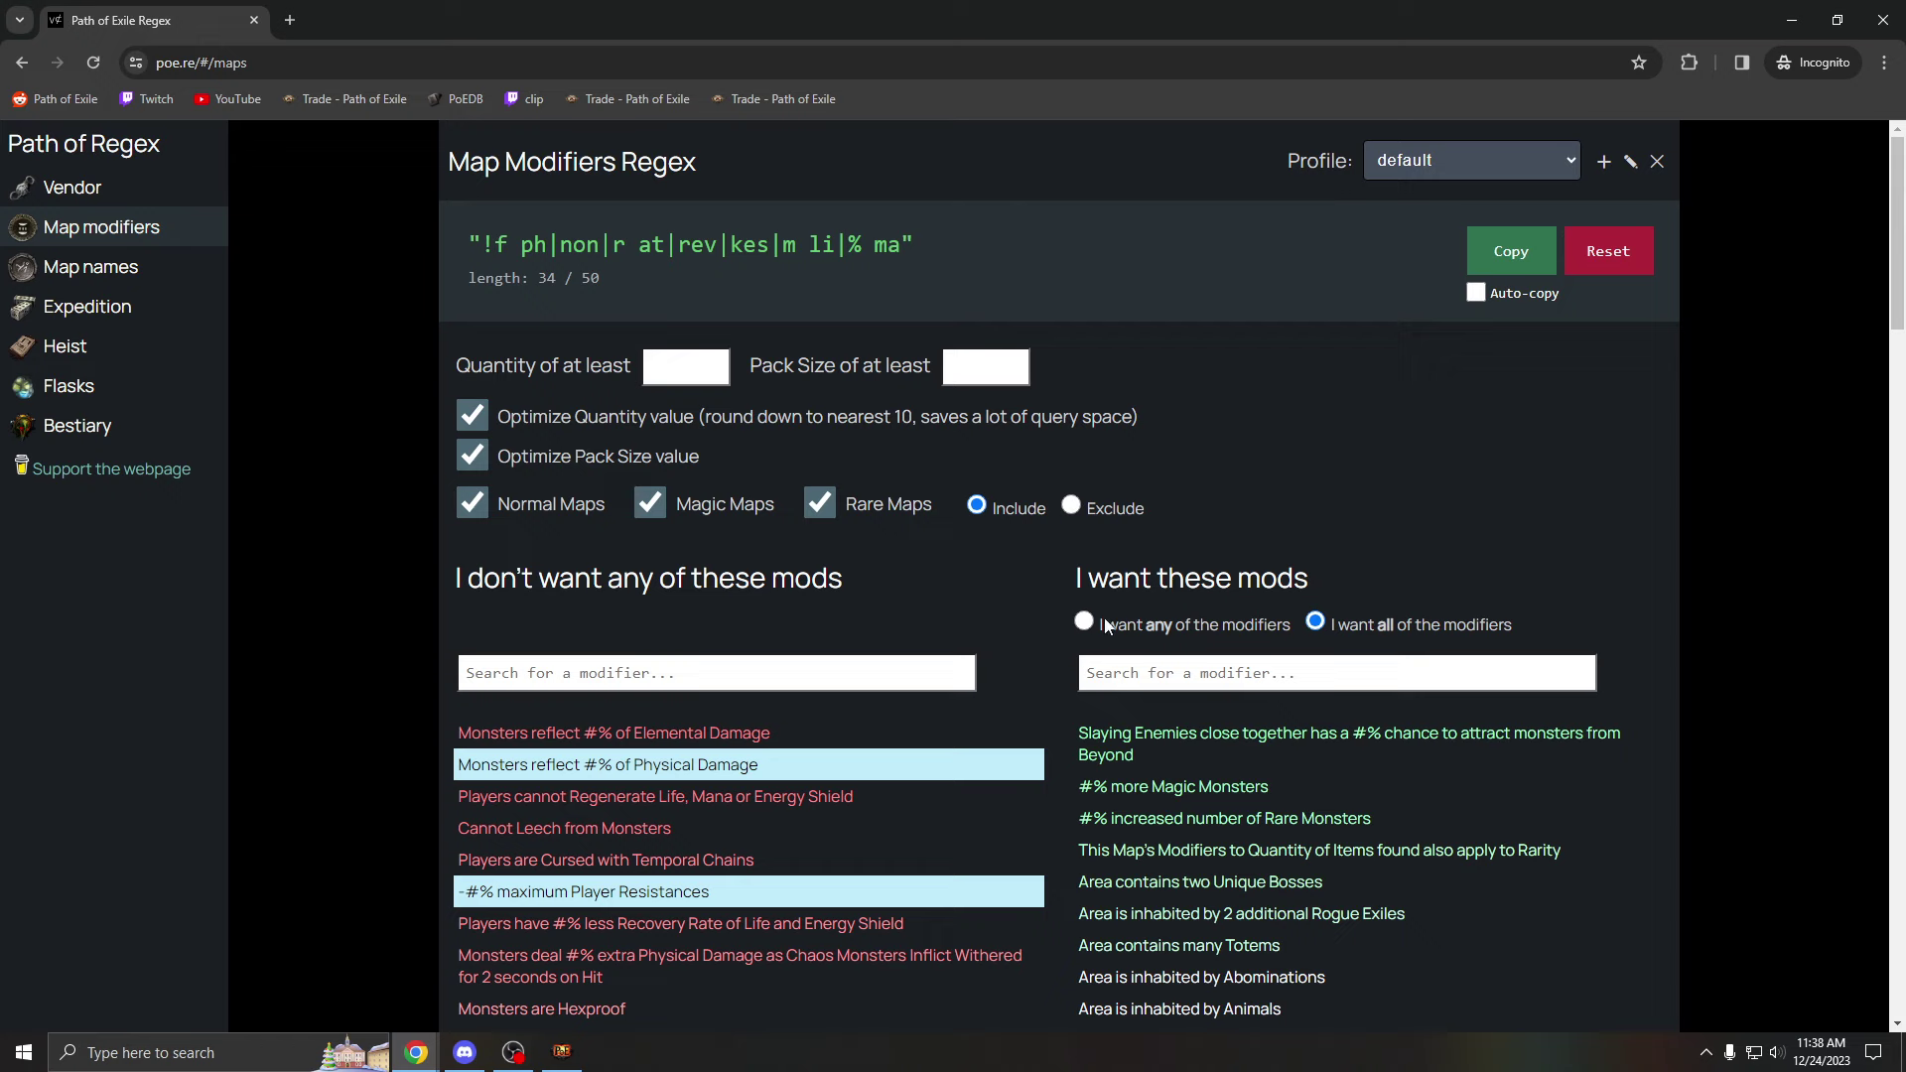
drag(1074, 579, 1298, 589)
click(1262, 668)
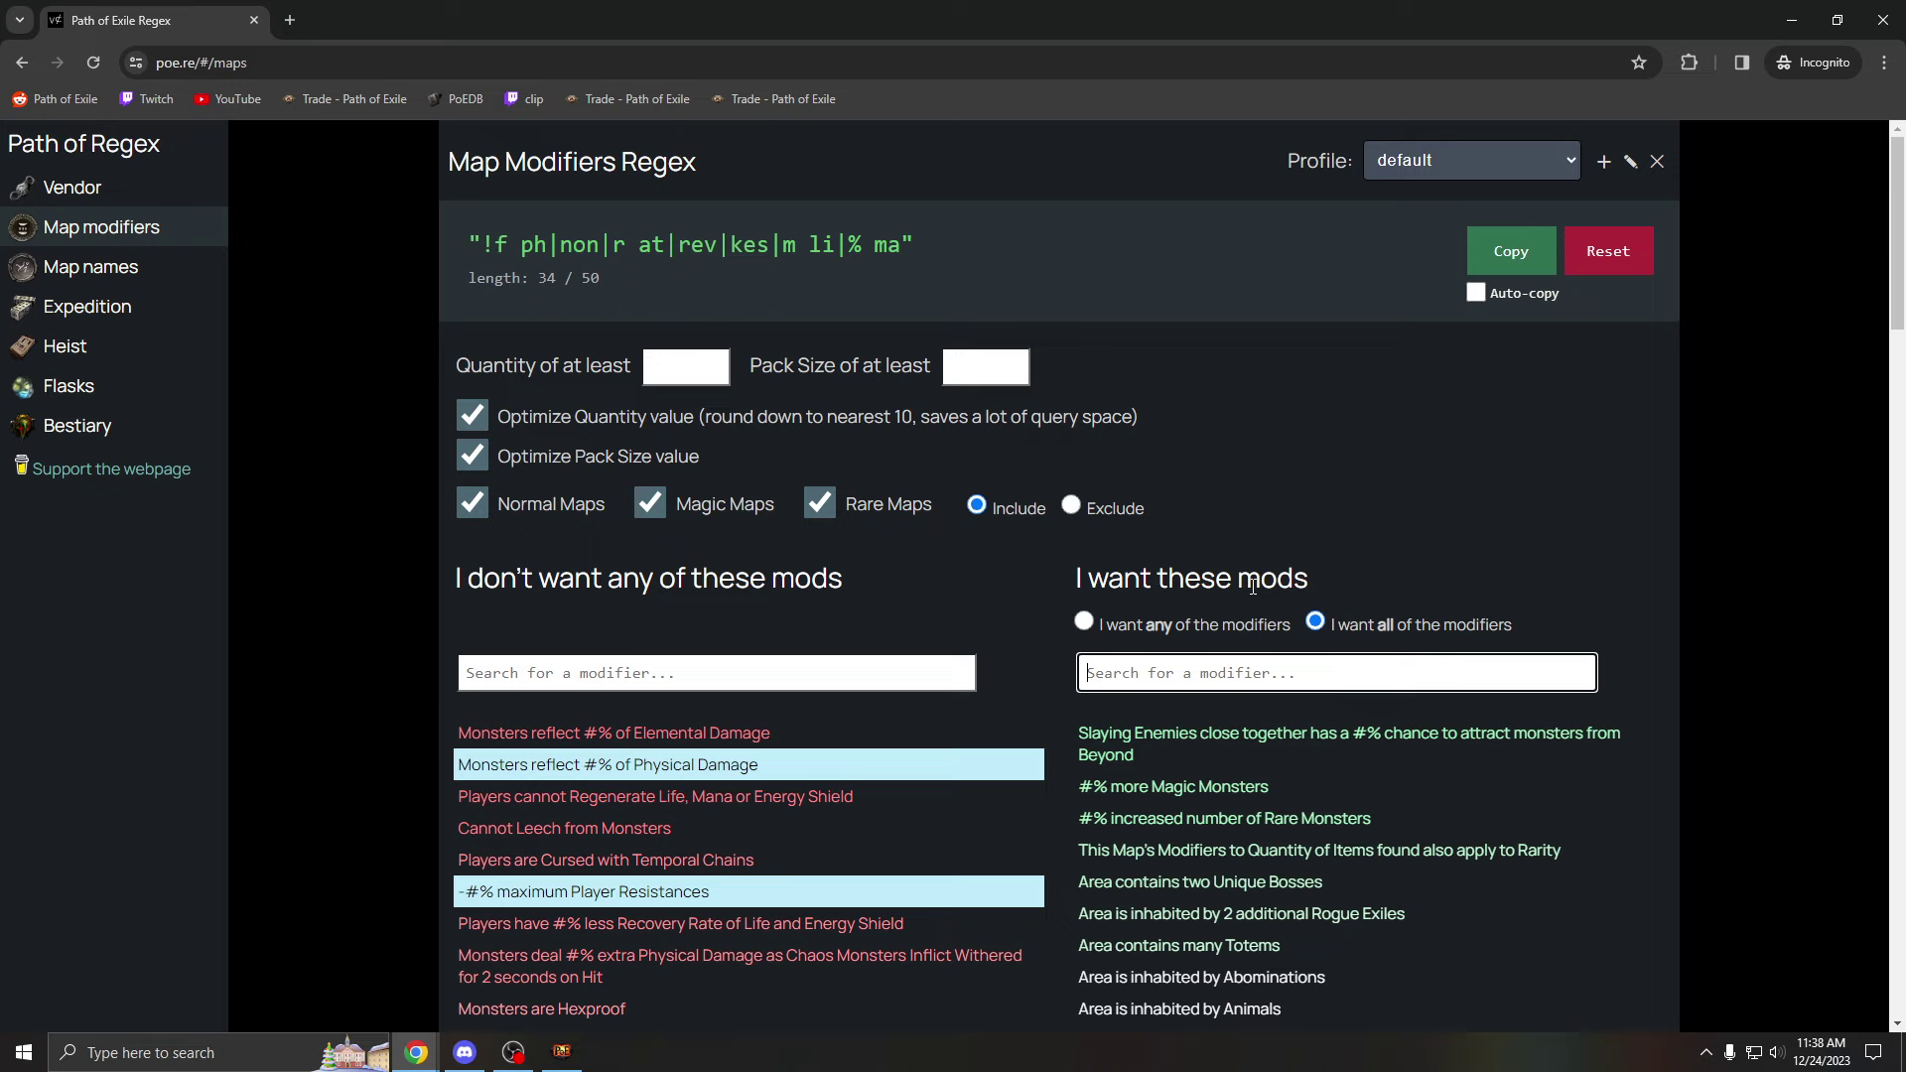
text(pro)
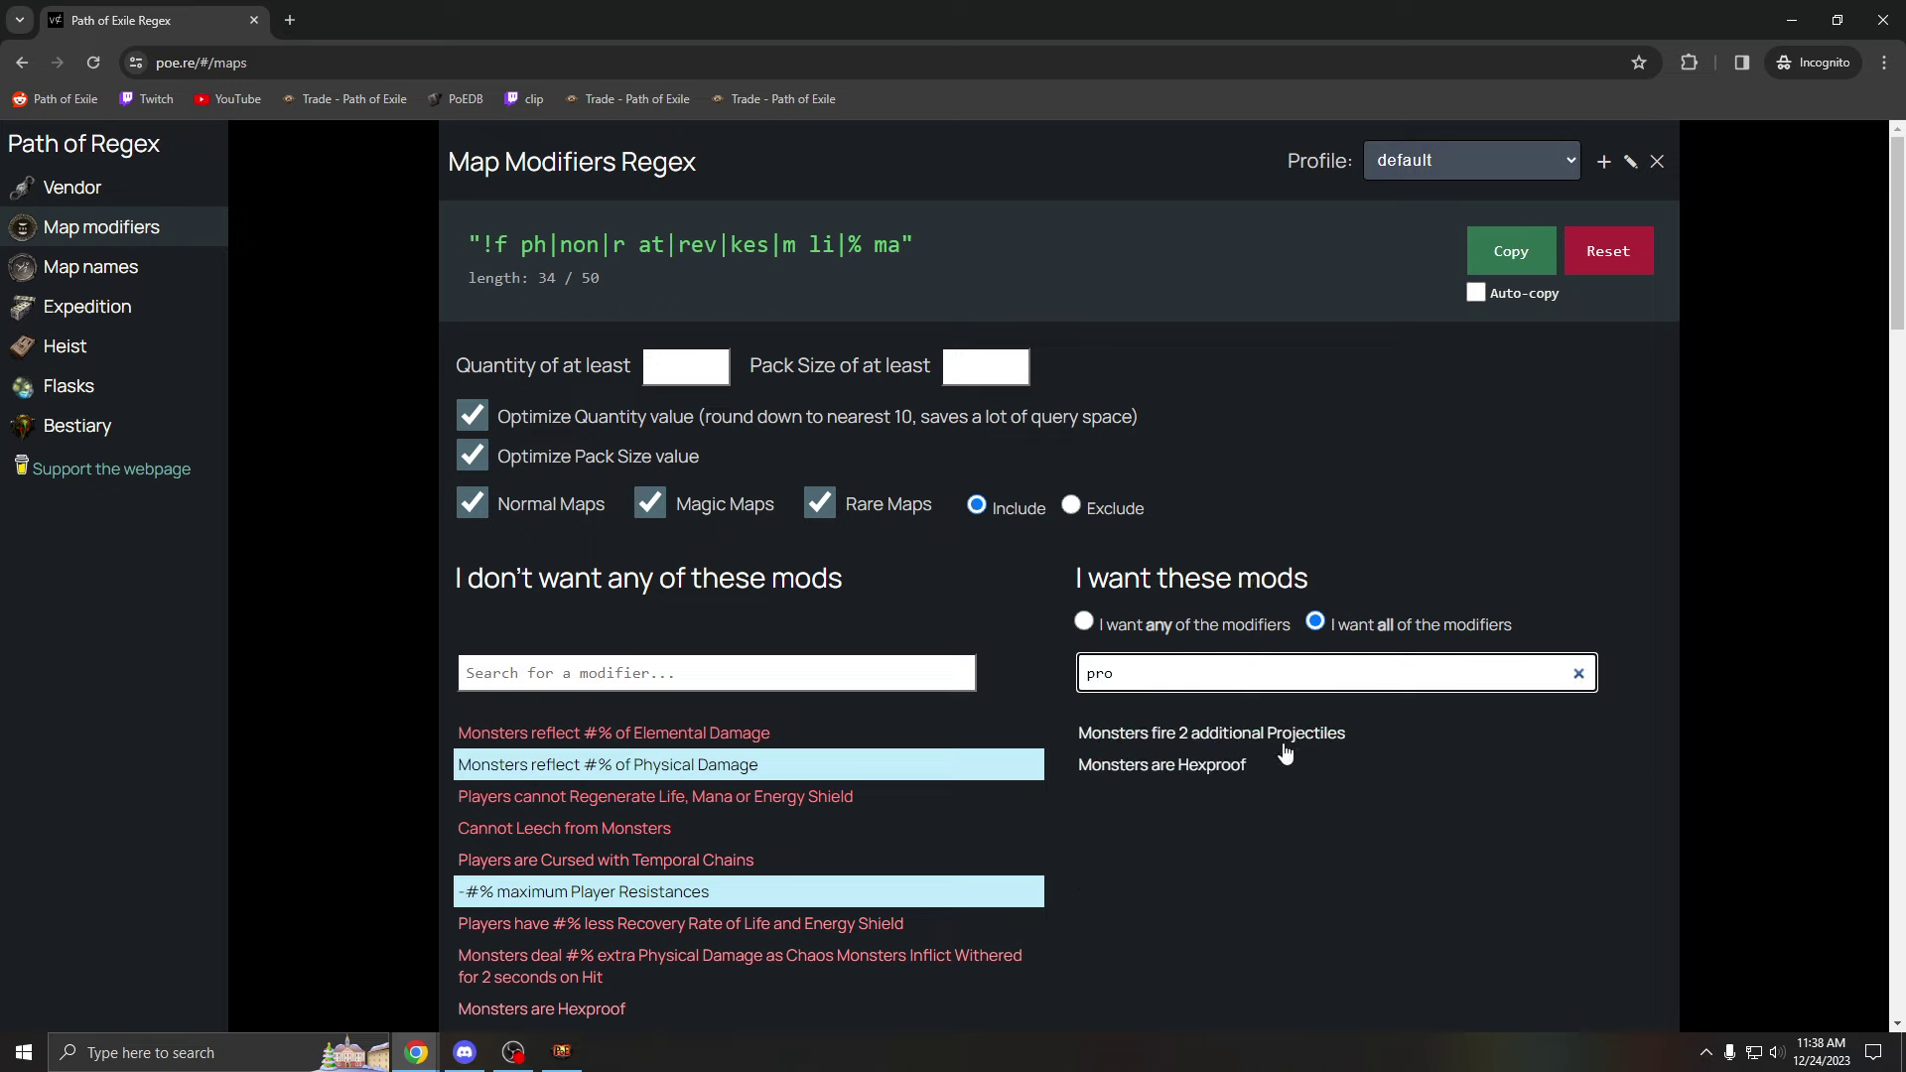
click(1281, 748)
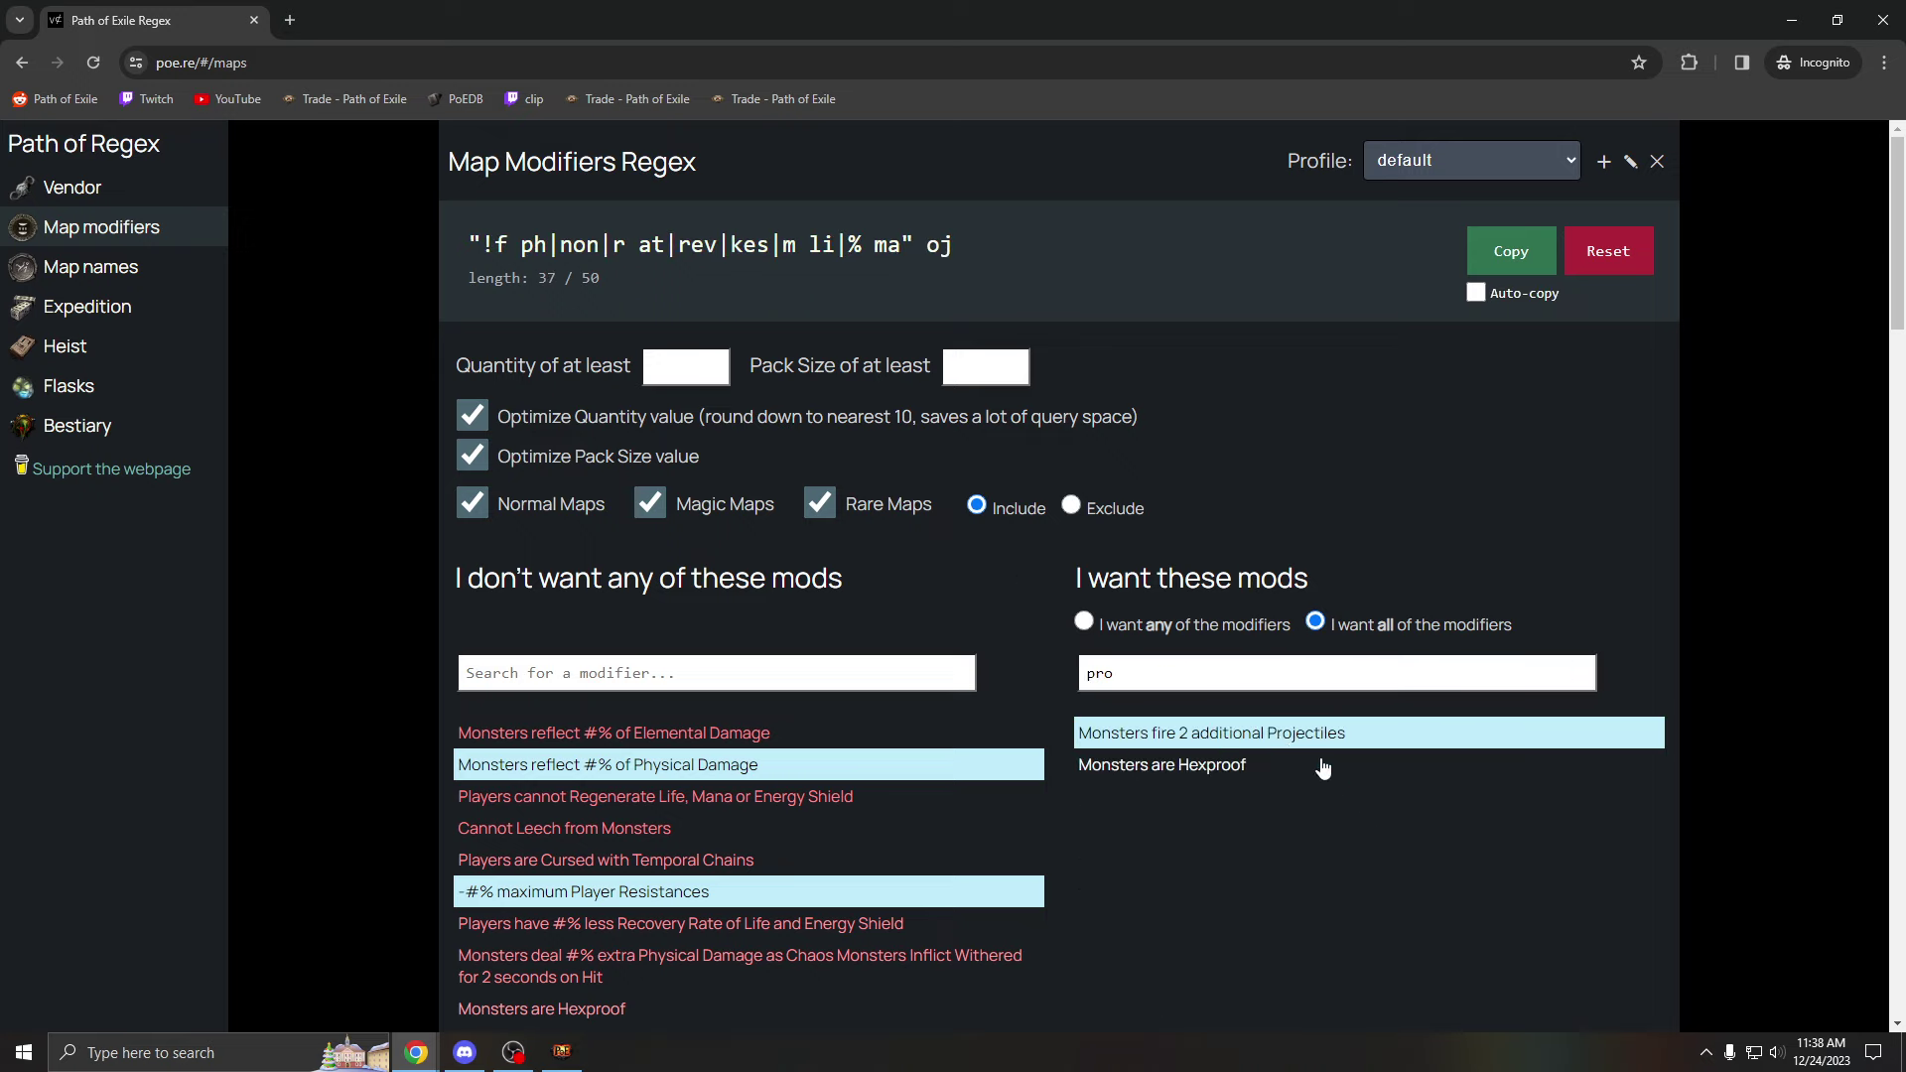
Copy the regex "!f ph|non|r at|rev|kes|m li|% ma" oj and use it to highlight the matching maps in the Path of Exile stash.
click(1504, 256)
key(alt+Tab)
click(629, 889)
key(ctrl+v)
mouse_move(369, 548)
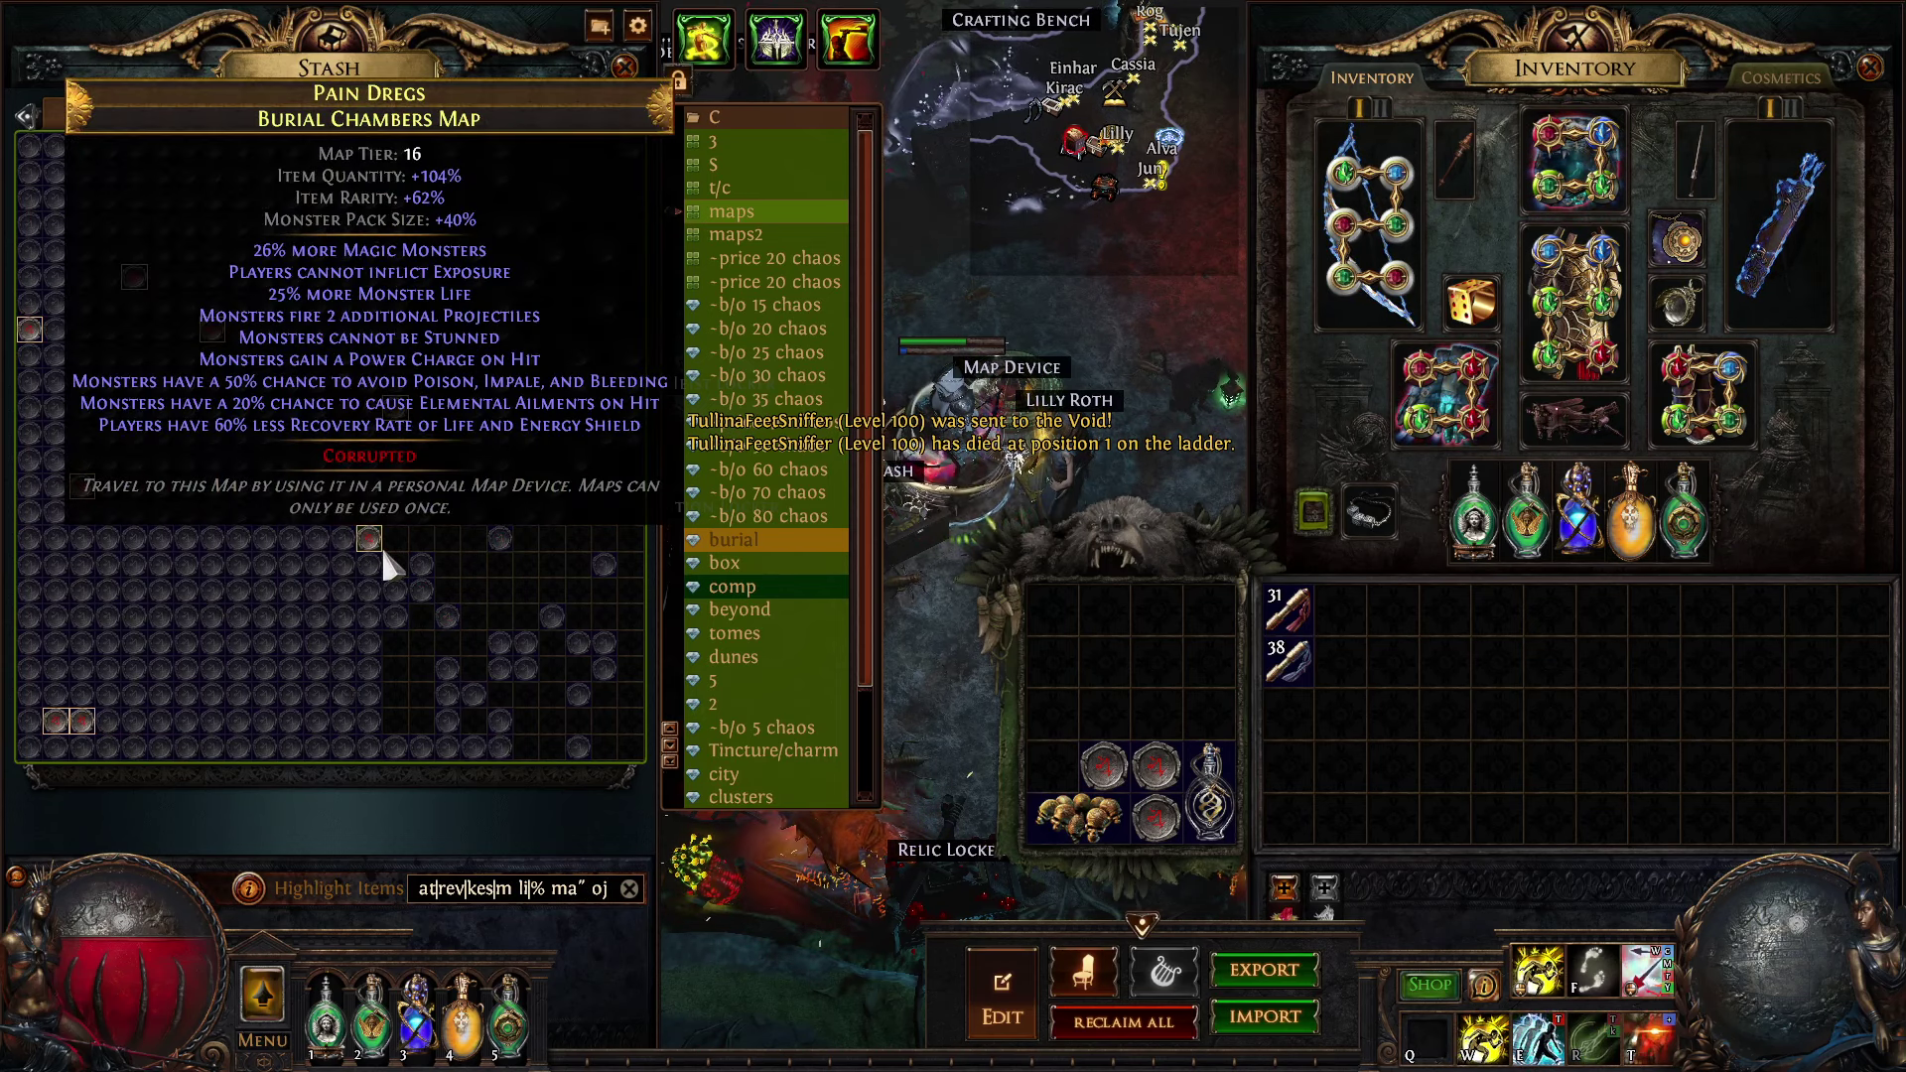
mouse_move(315, 385)
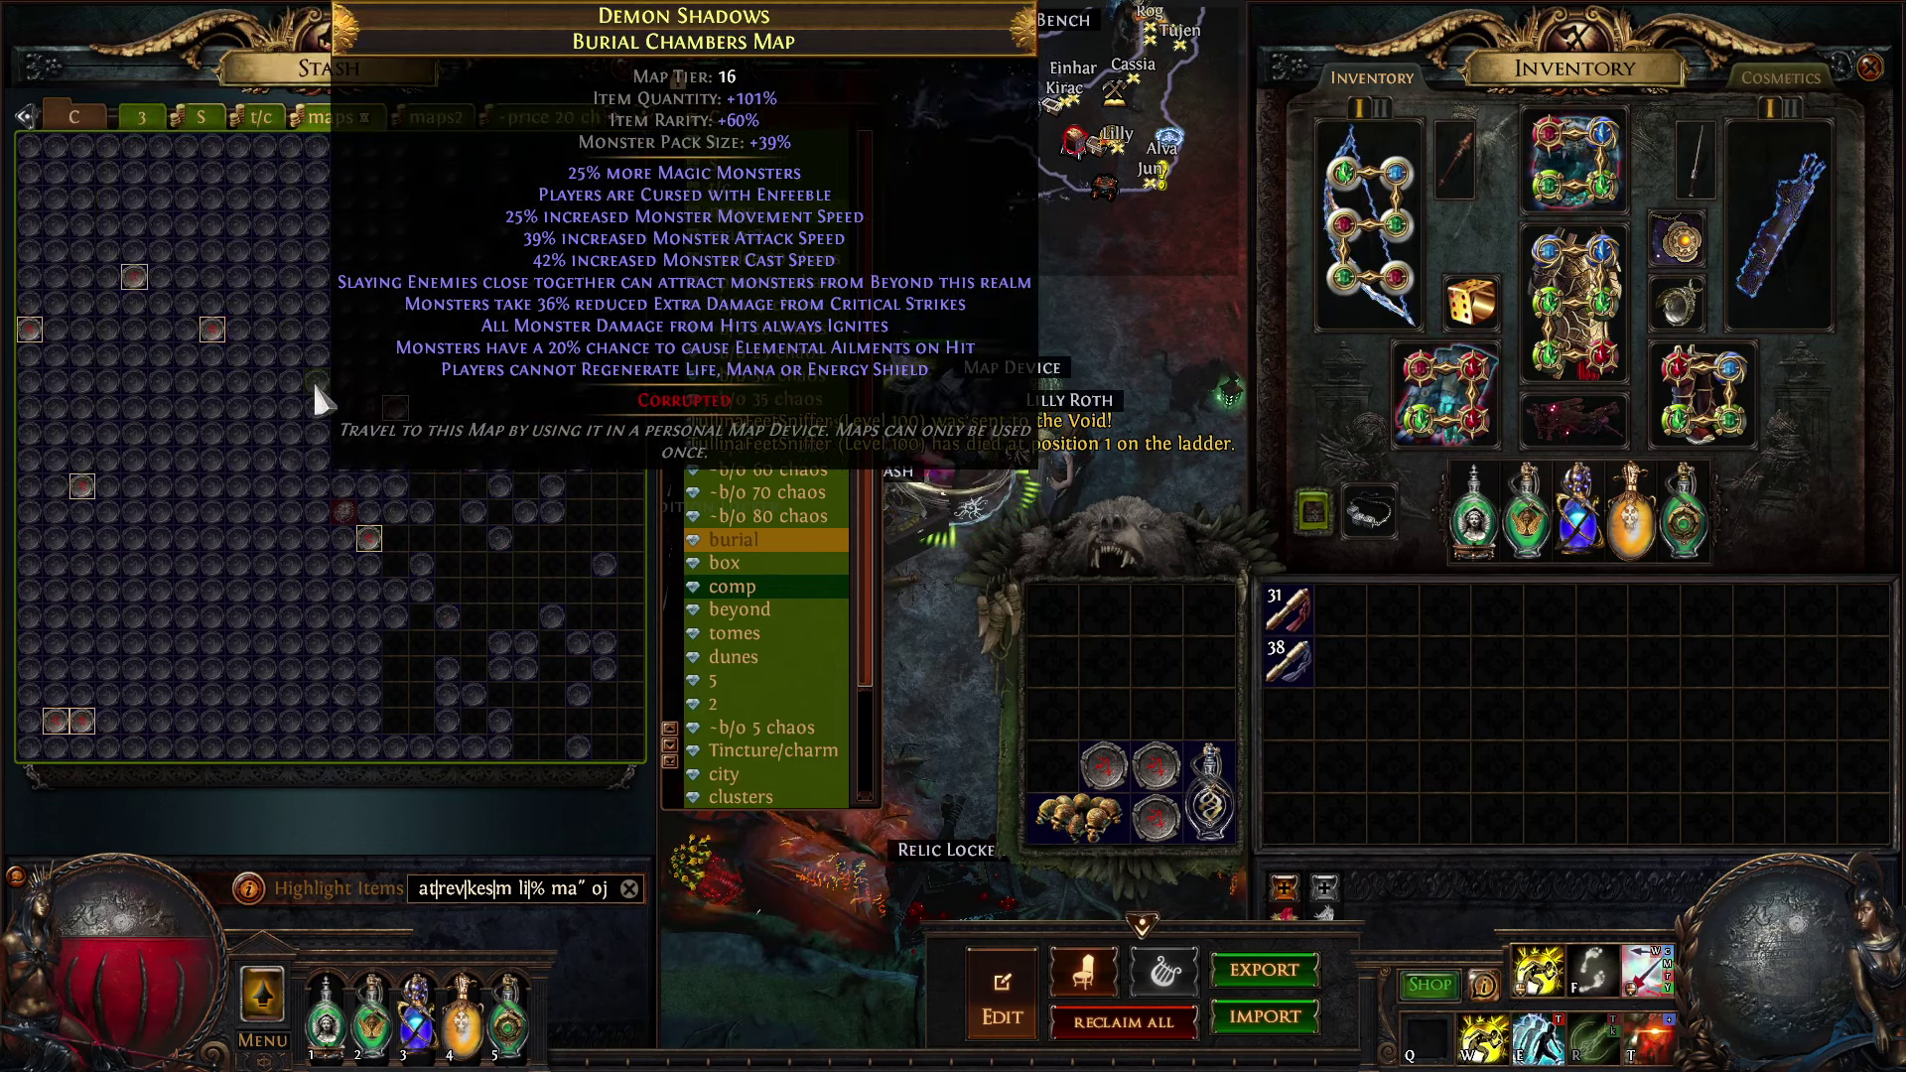
Switch back to poe.re and clear the search for wanted mods.
key(alt+Tab)
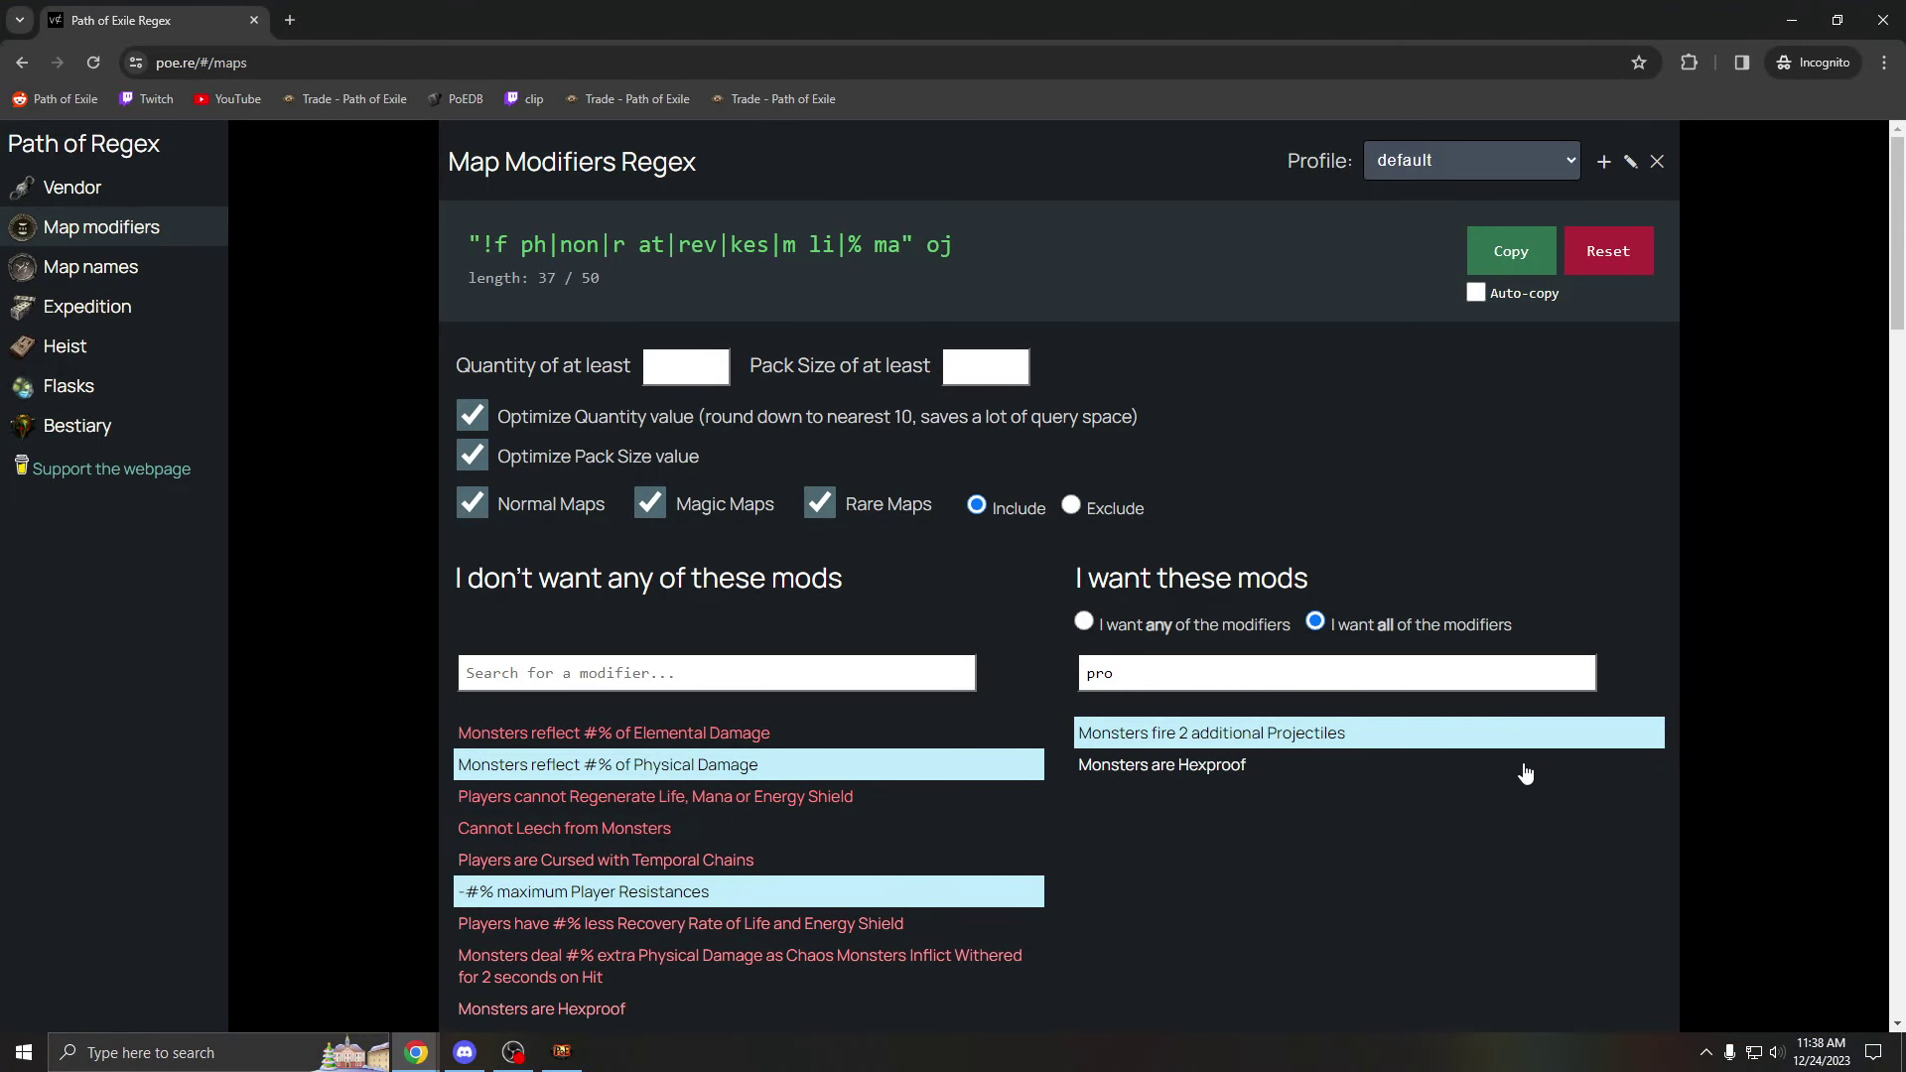
click(1586, 669)
Try a minimum map quantity of 110, check the regex length and the unwanted mods, and clear the quantity again.
click(711, 353)
text(111)
key(BackSpace)
key(BackSpace)
key(BackSpace)
text(110)
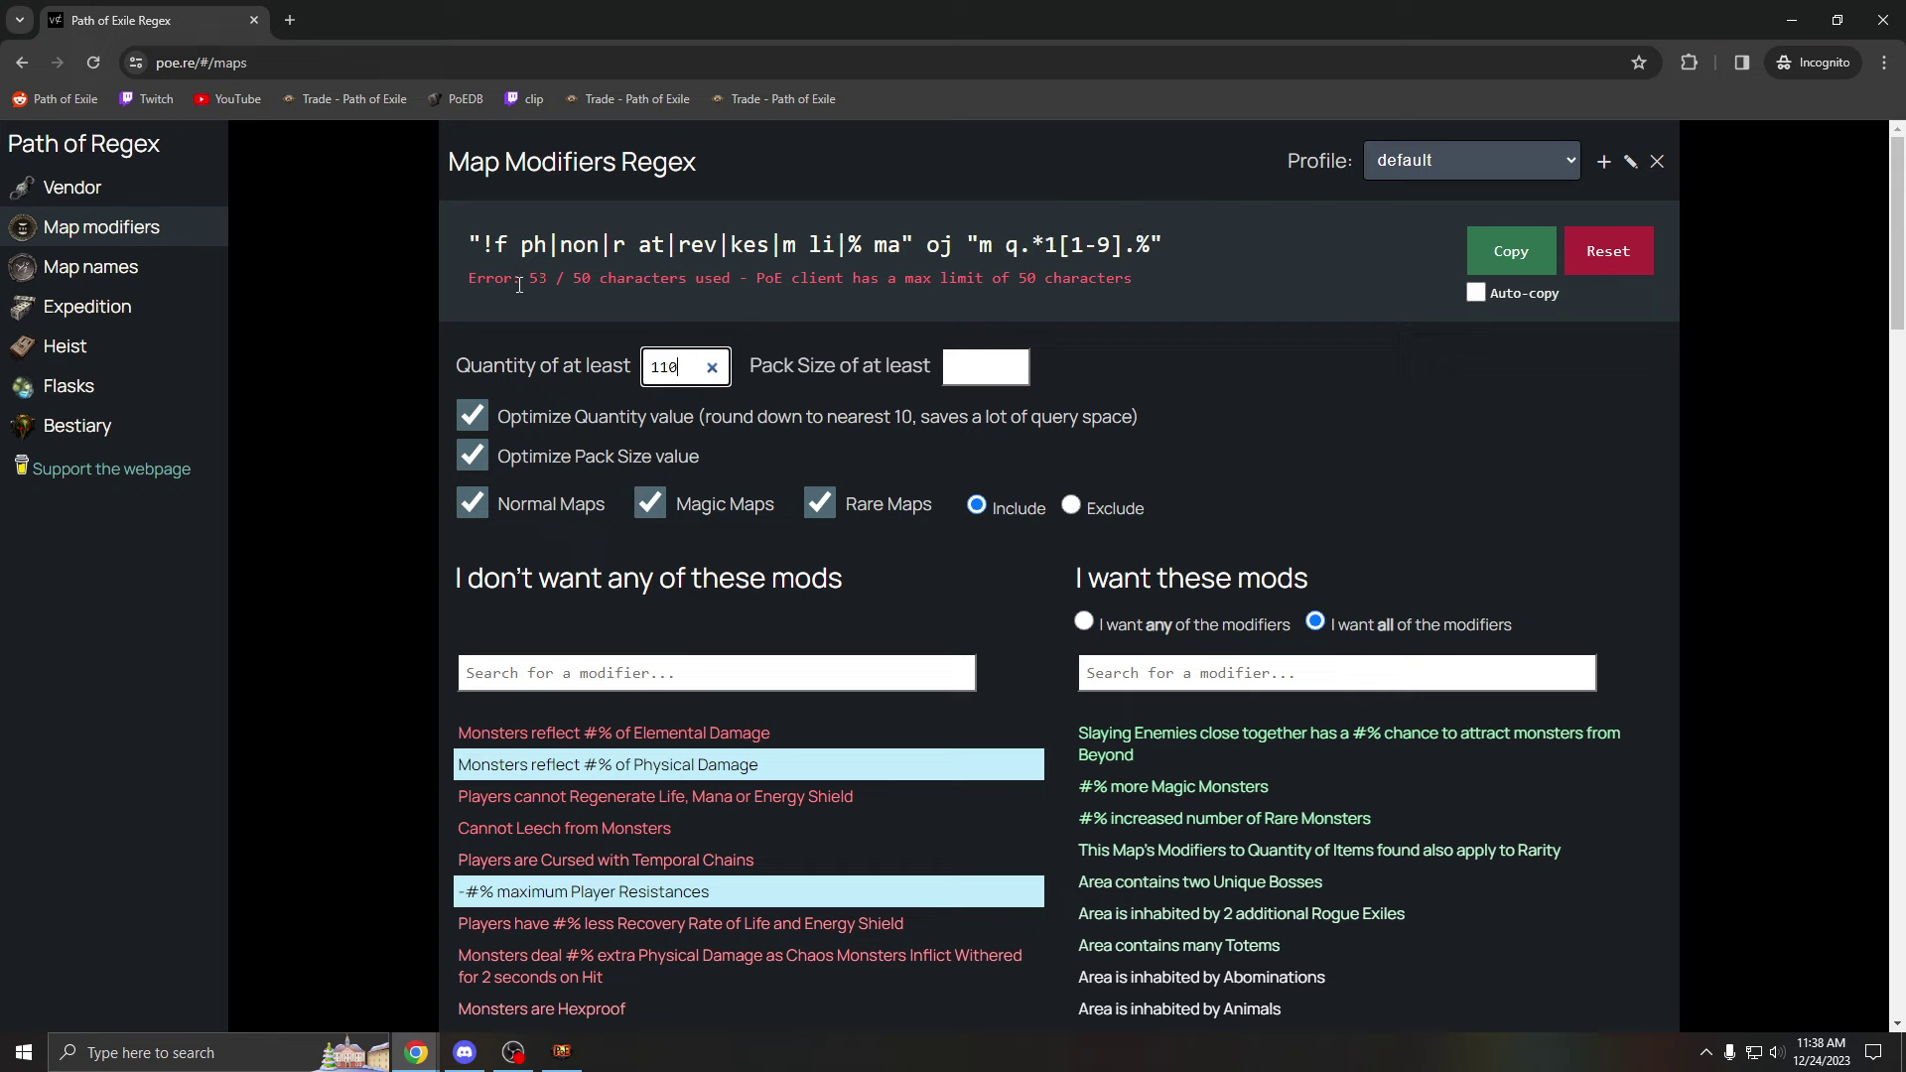
drag(508, 281, 1113, 274)
scroll(800, 759, down, 3)
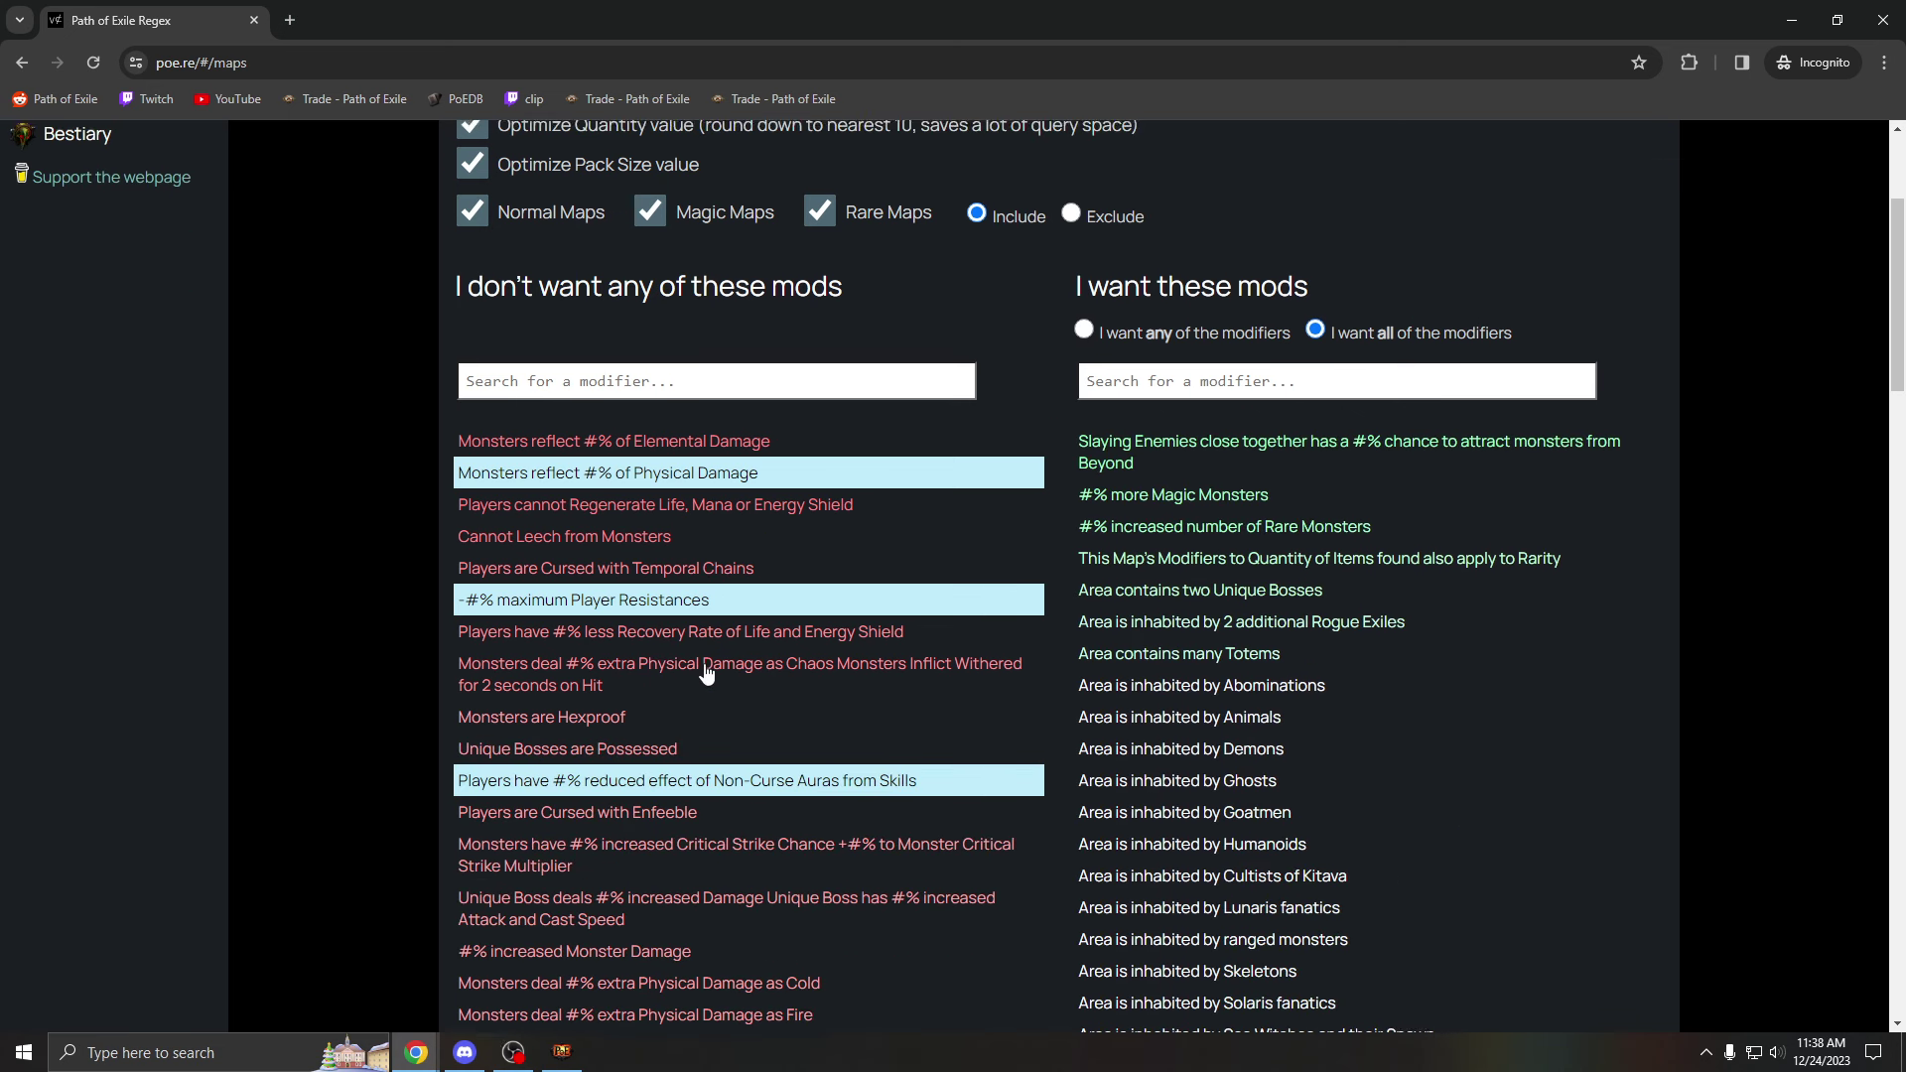
scroll(711, 673, up, 3)
double_click(676, 365)
key(BackSpace)
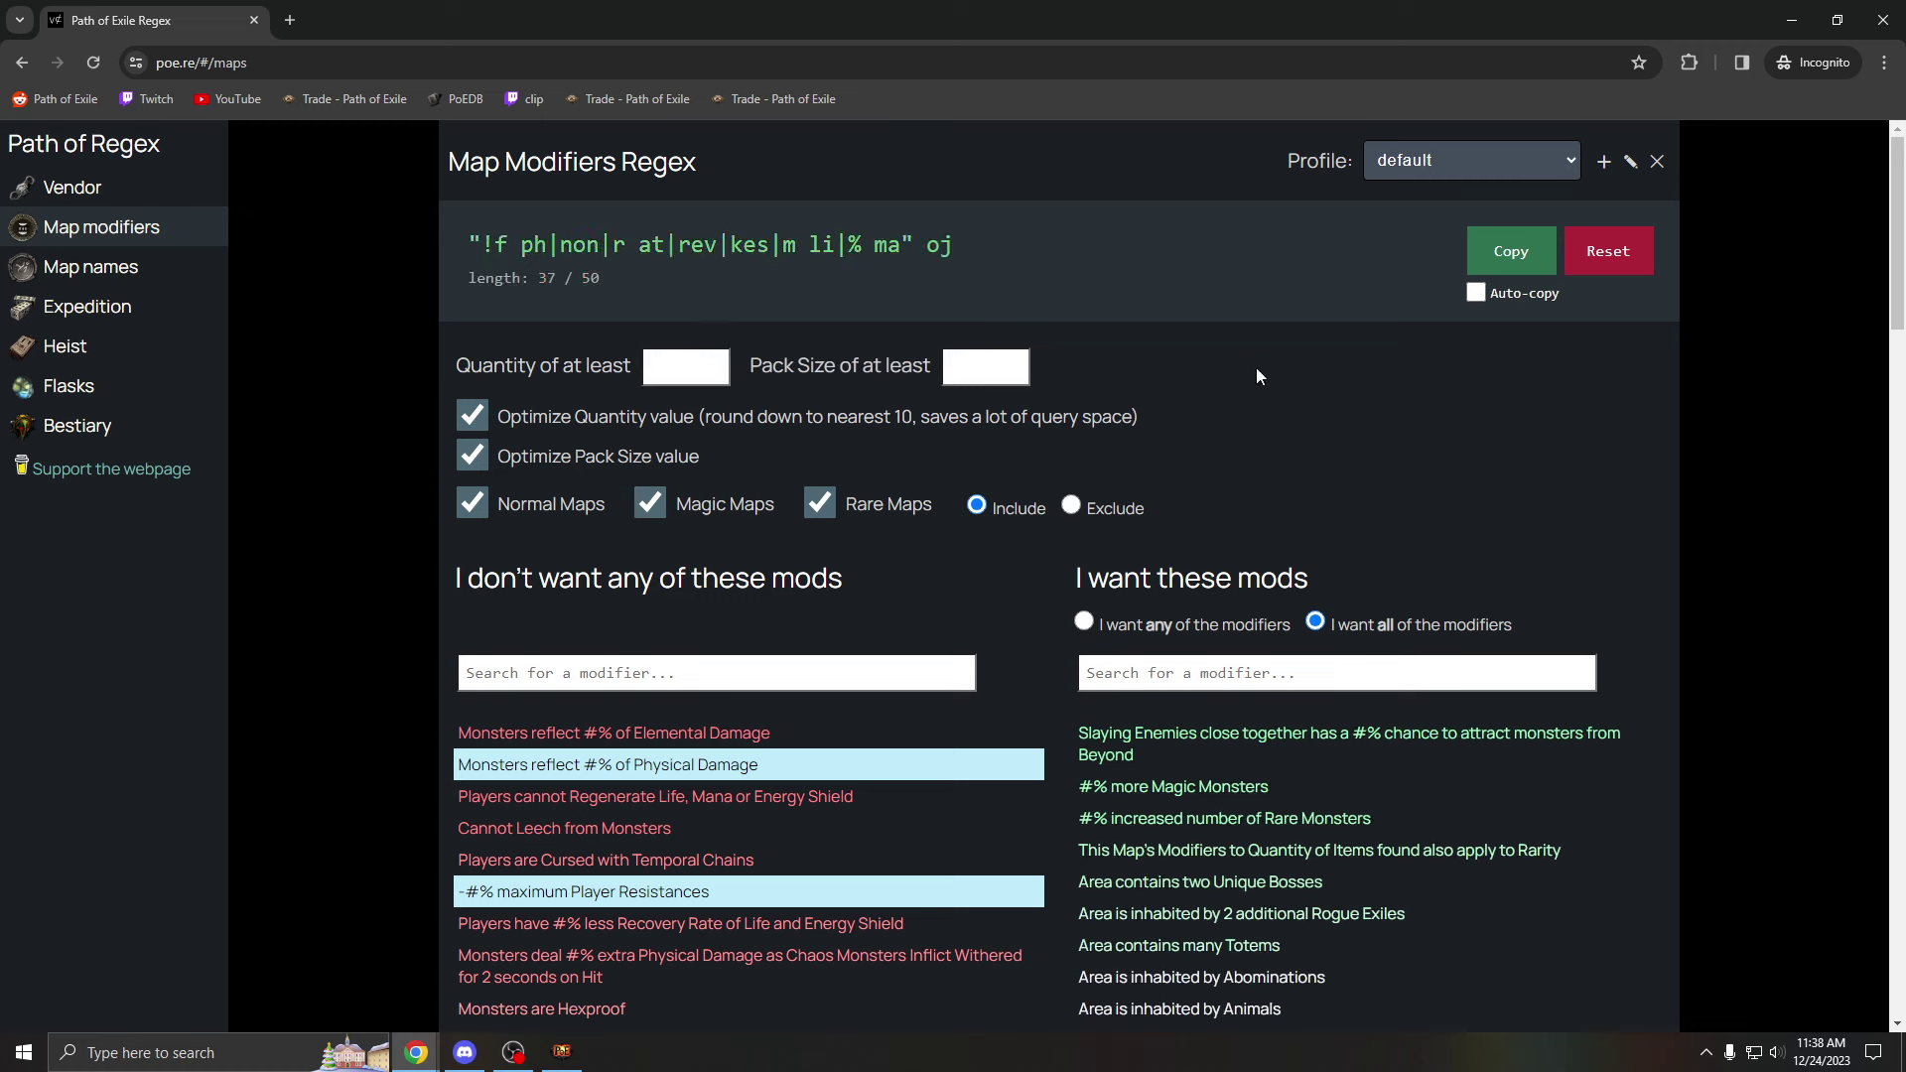